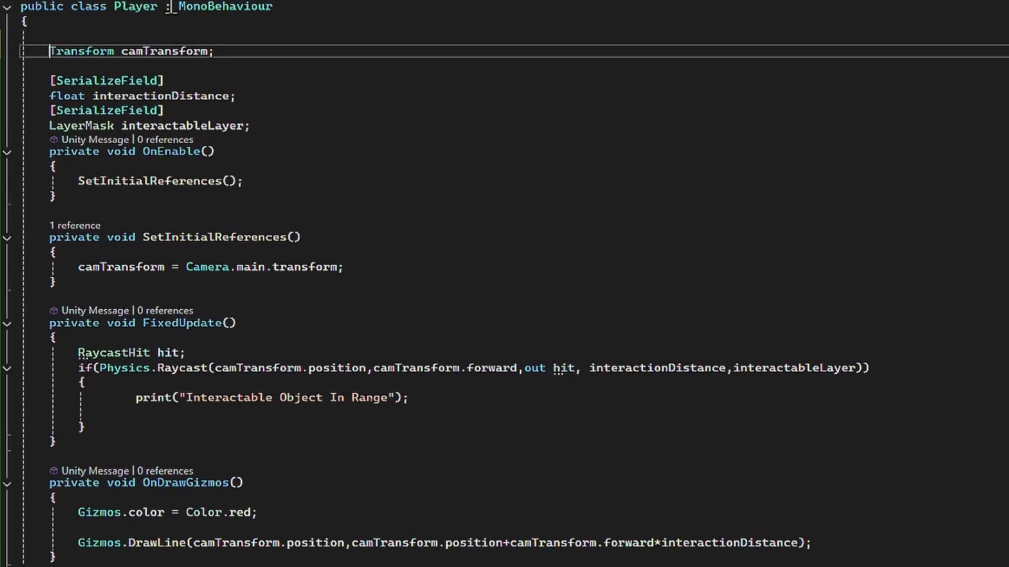
- Add a SerializeField attribute to camTransform in the Player class and delete the OnEnable and SetInitialReferences methods
{"action": "type", "text": "[Seri"}
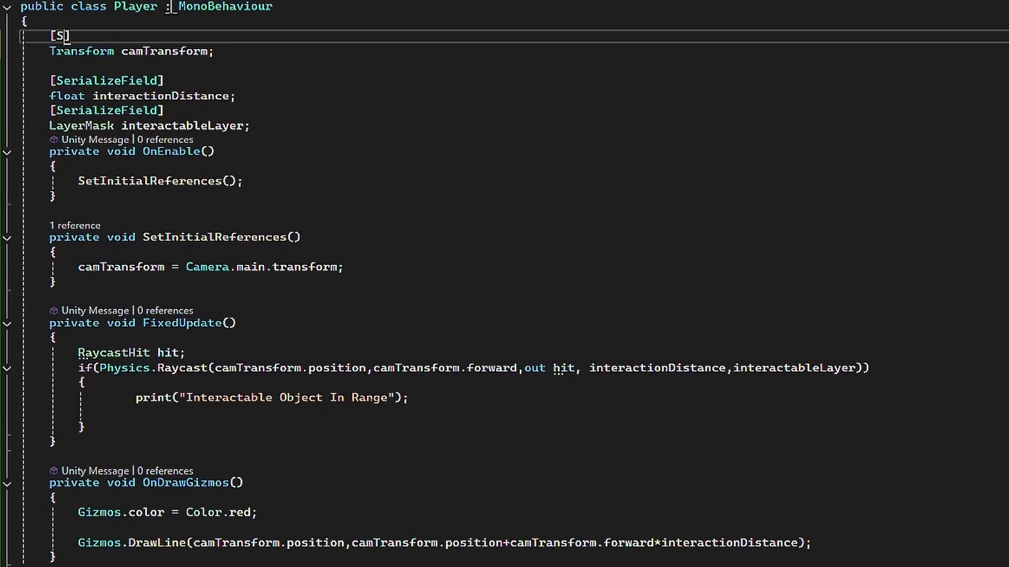
{"action": "key", "text": "Tab"}
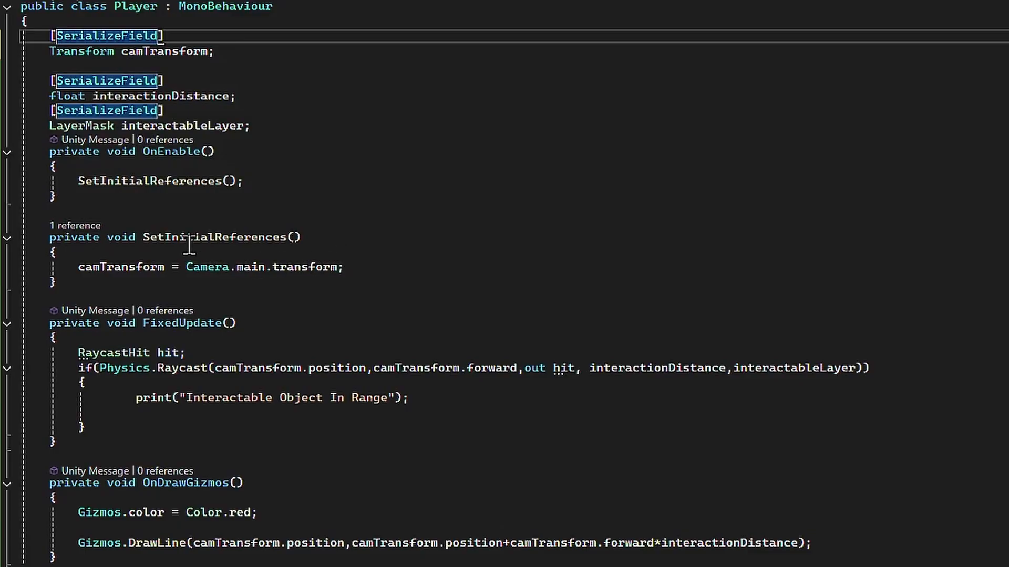
{"action": "left_click_drag", "start_coordinate": [42, 151], "coordinate": [291, 287]}
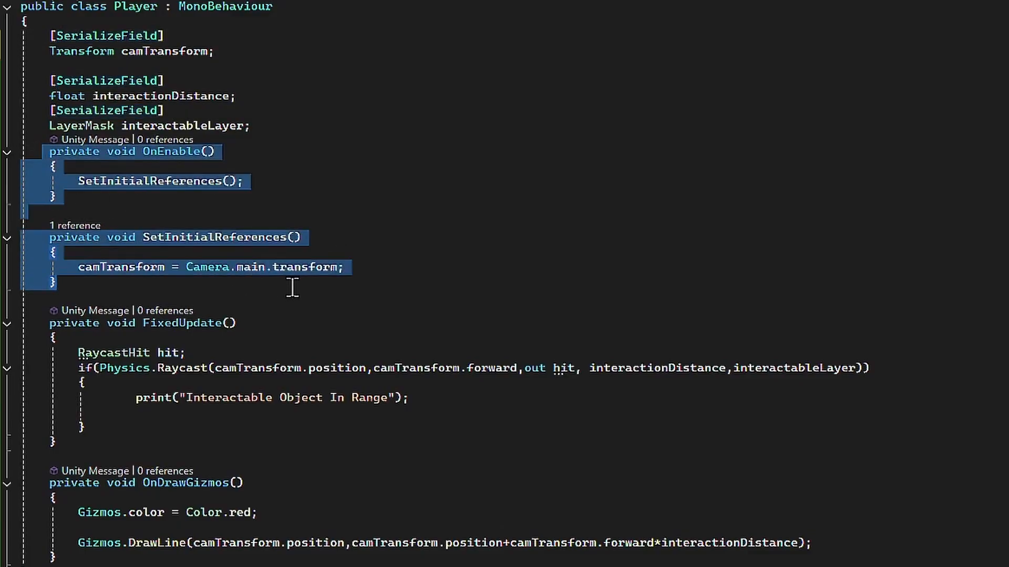
{"action": "key", "text": "Delete"}
{"action": "scroll", "coordinate": [293, 286], "scroll_direction": "up", "scroll_amount": 1}
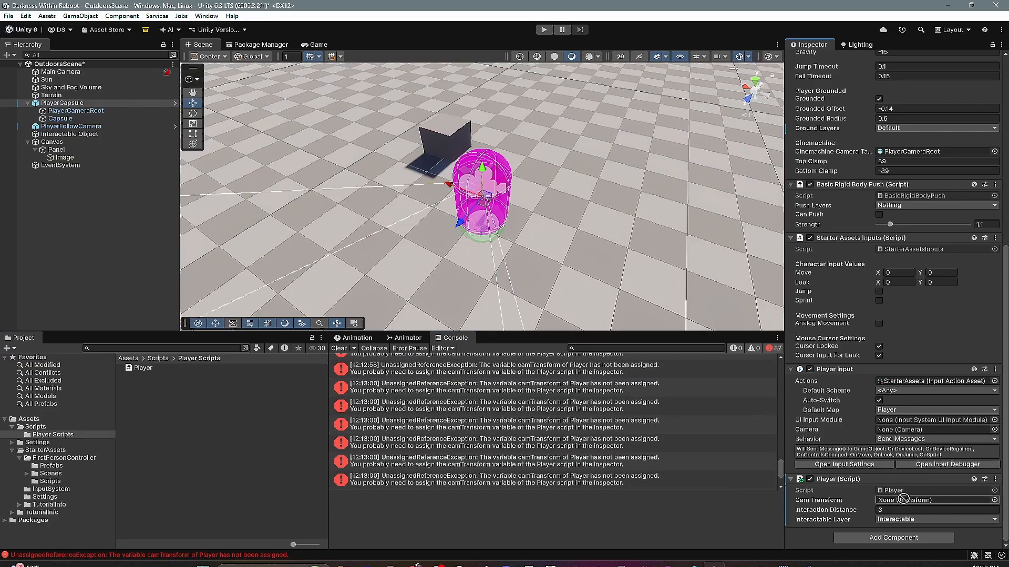
- Assign Main Camera to the Player script's Cam Transform field on PlayerCapsule and clear the console messages
{"action": "mouse_move", "coordinate": [902, 499]}
{"action": "left_mouse_down"}
{"action": "mouse_move", "coordinate": [910, 507]}
{"action": "mouse_move", "coordinate": [904, 502]}
{"action": "left_mouse_up"}
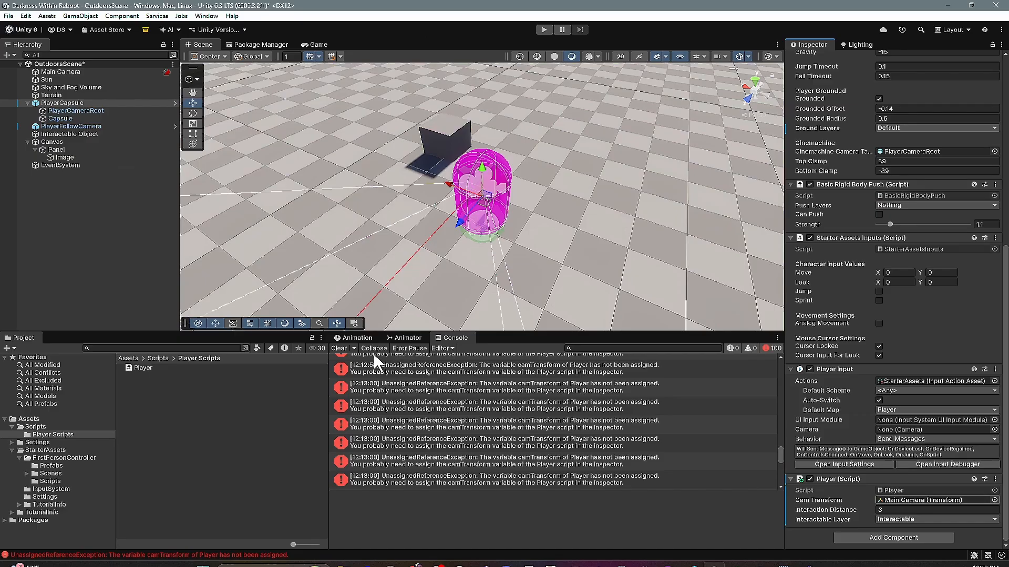
{"action": "left_click", "coordinate": [340, 349]}
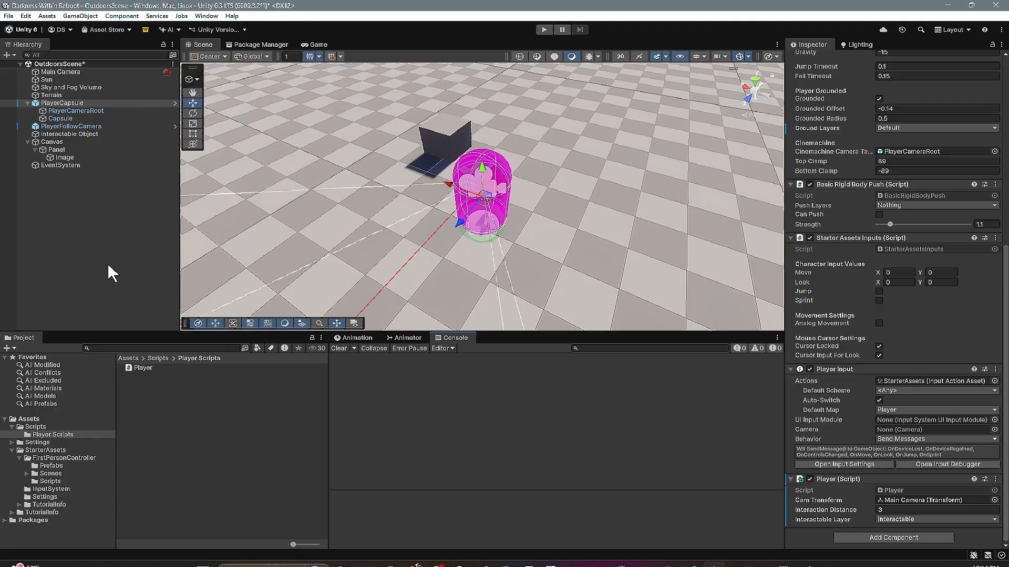
- Create a MonoBehaviour script named Interactable in the Scripts folder
{"action": "left_click", "coordinate": [36, 426]}
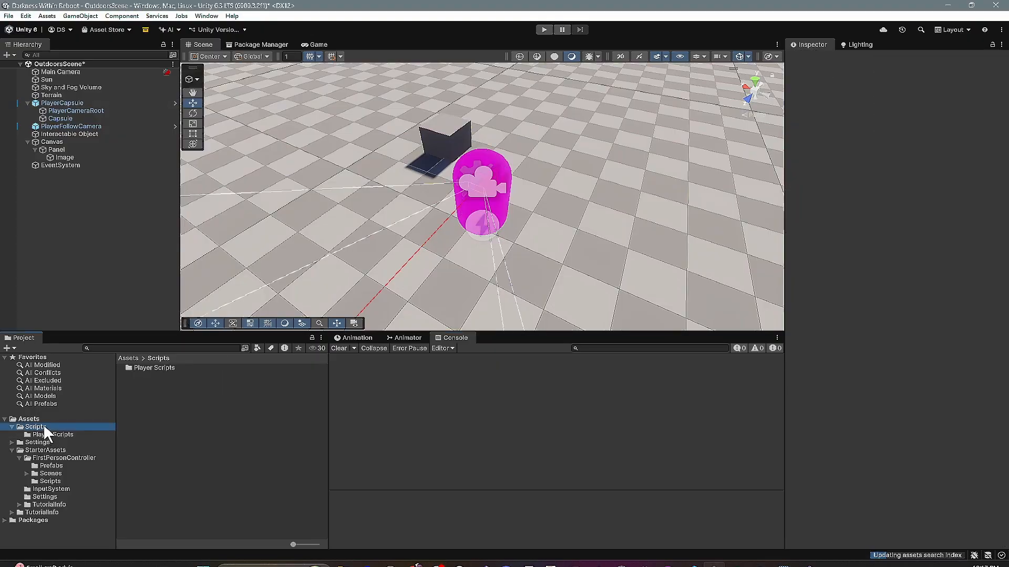
{"action": "right_click", "coordinate": [160, 432]}
{"action": "mouse_move", "coordinate": [259, 137]}
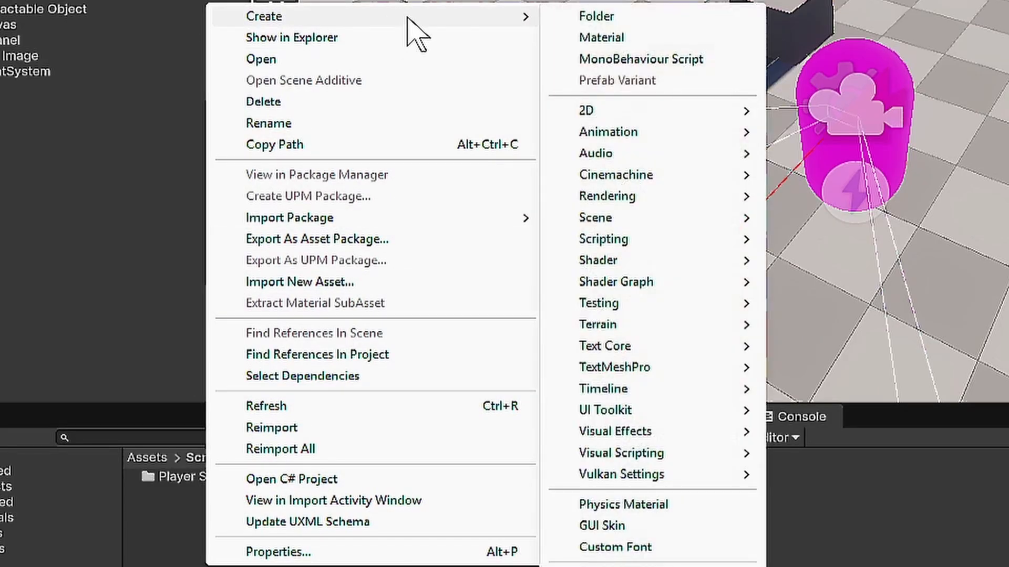
{"action": "mouse_move", "coordinate": [696, 240]}
{"action": "left_click", "coordinate": [837, 239]}
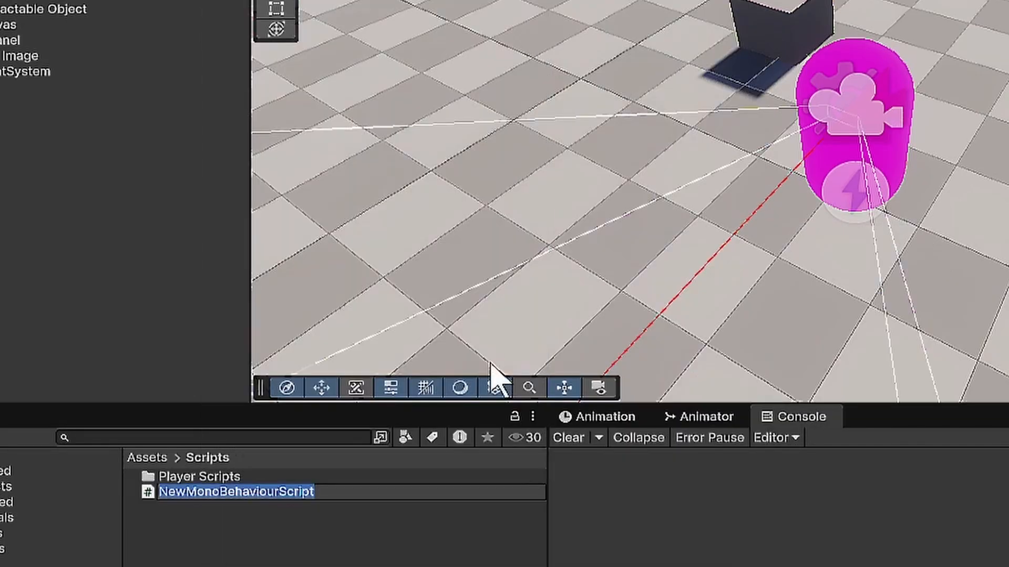
{"action": "key", "text": "BackSpace"}
{"action": "type", "text": "Interactable"}
{"action": "key", "text": "Return"}
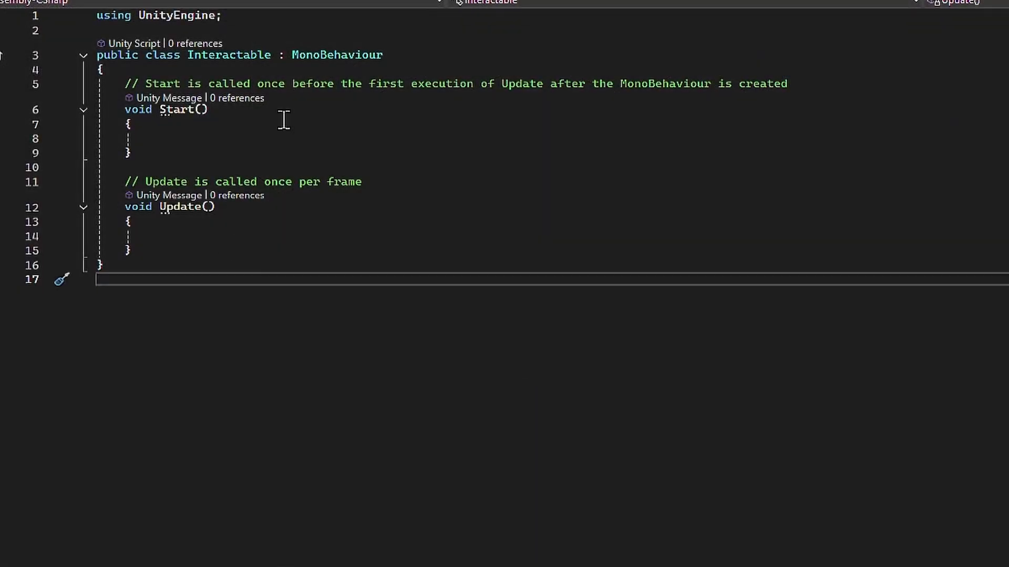
- Delete the default Start and Update methods with their comments from the Interactable class
{"action": "left_click", "coordinate": [281, 56]}
{"action": "key", "text": "shift+End"}
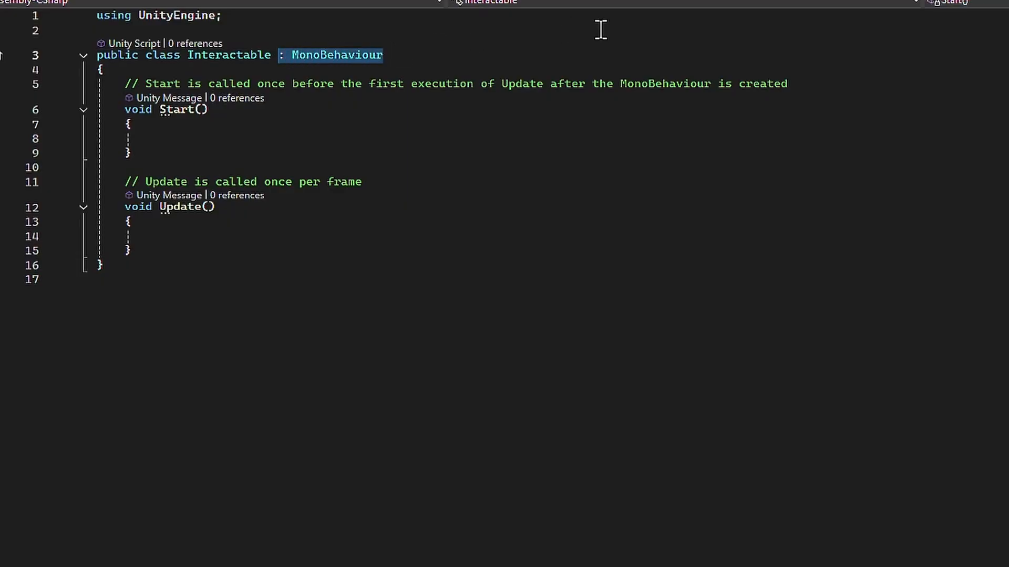
{"action": "left_click_drag", "start_coordinate": [117, 83], "coordinate": [310, 254]}
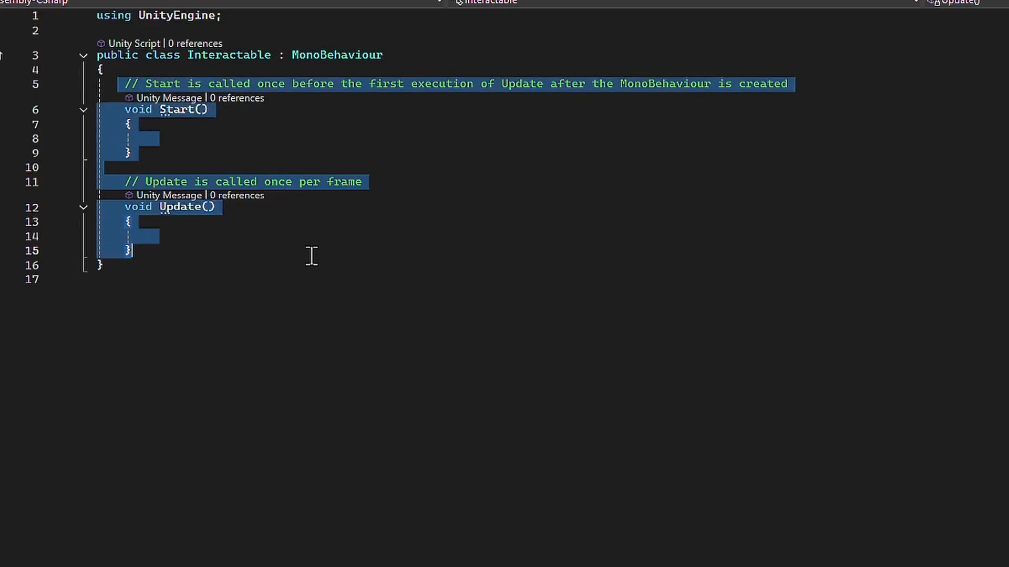
{"action": "key", "text": "Delete"}
- Add an empty public virtual void Interact() method to the Interactable class
{"action": "type", "text": "pu"}
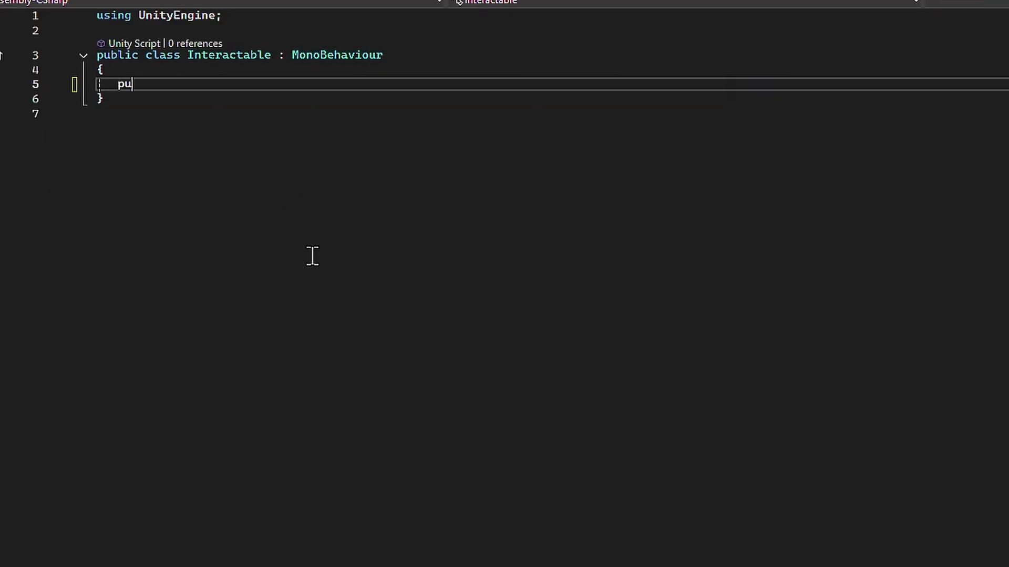
{"action": "type", "text": "blic virtual void"}
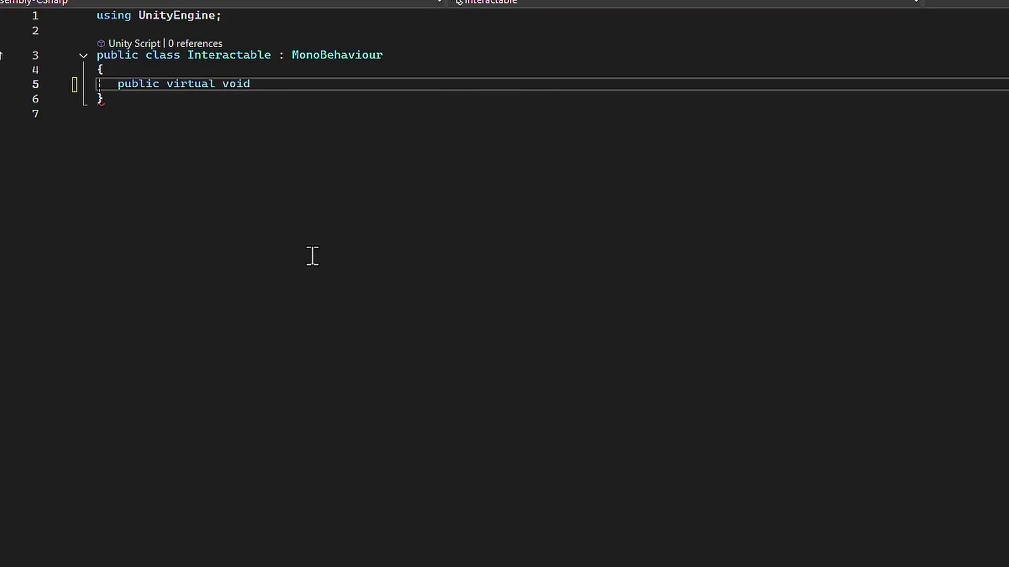
{"action": "type", "text": " Interact()"}
{"action": "key", "text": "Return"}
{"action": "type", "text": "{"}
{"action": "key", "text": "Return"}
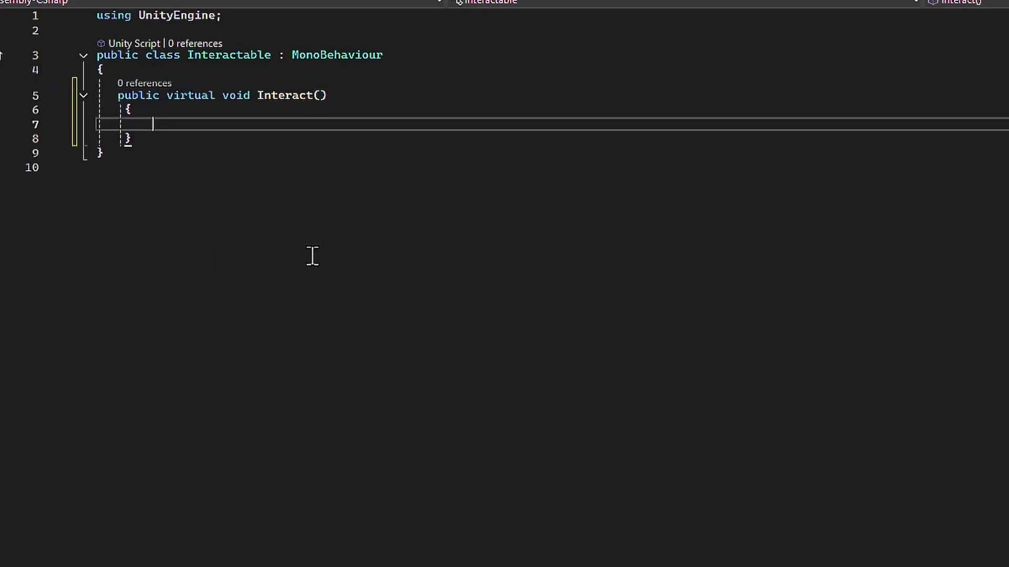
- Make the Interact method run print("Interacting with " + gameObject.name); and save the script
{"action": "type", "text": "print(I"}
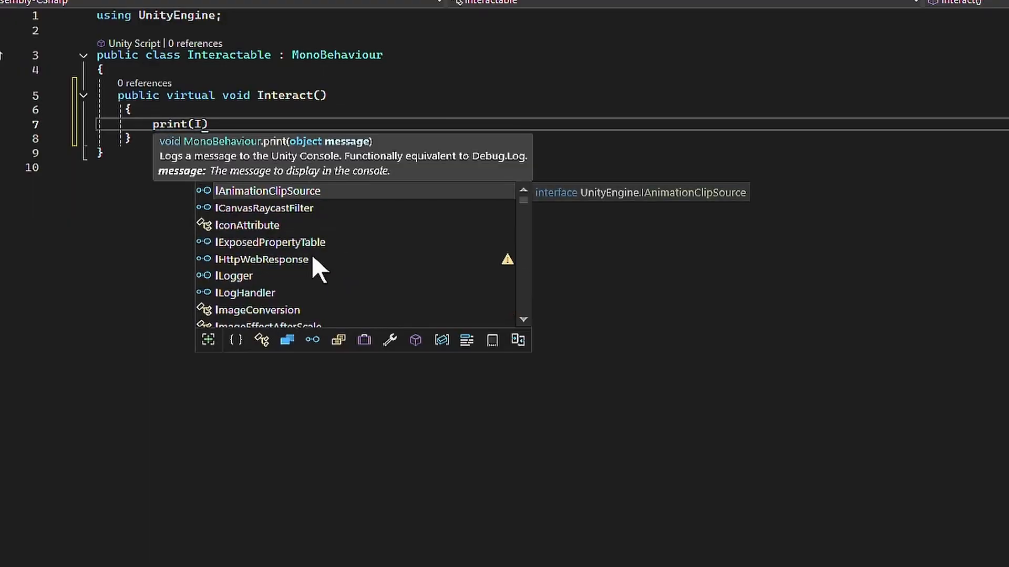
{"action": "key", "text": "BackSpace"}
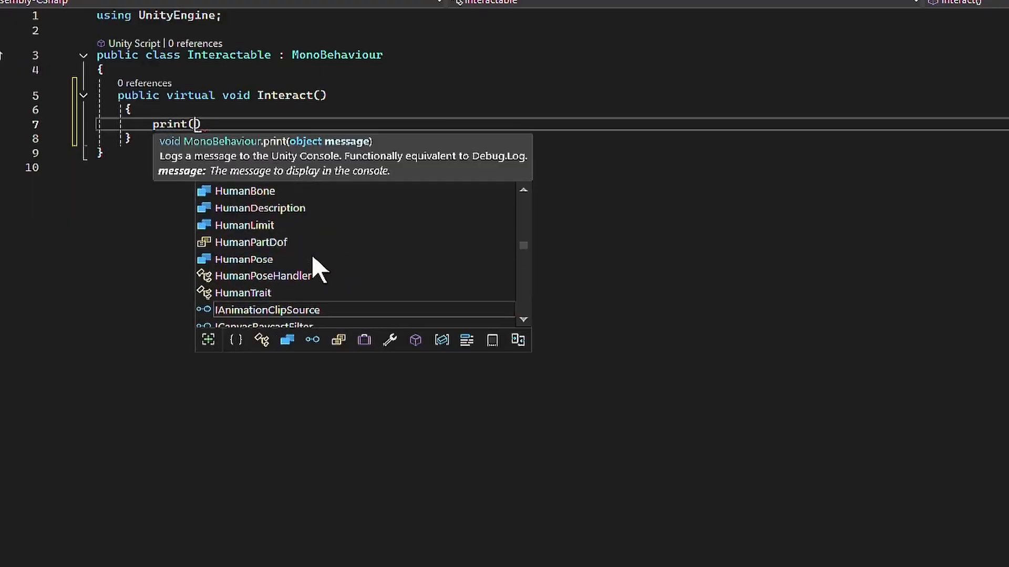
{"action": "type", "text": "\"Intera"}
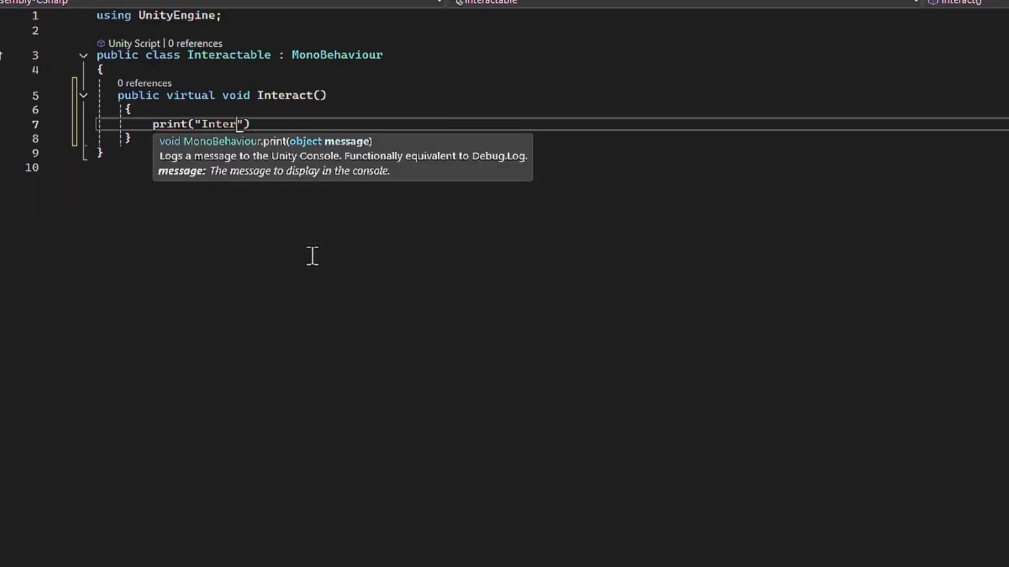
{"action": "type", "text": "cting with "}
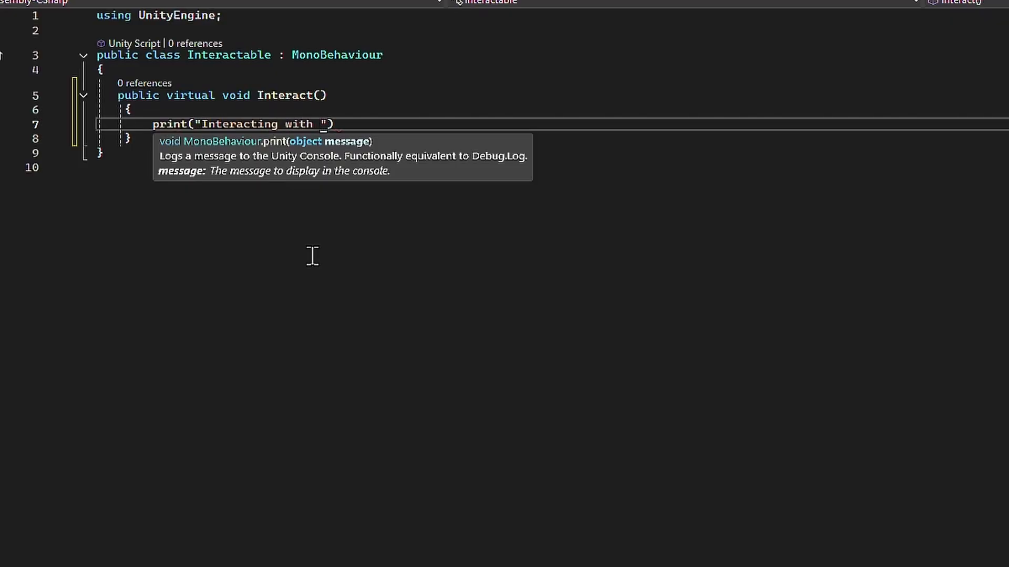
{"action": "type", "text": "\" game"}
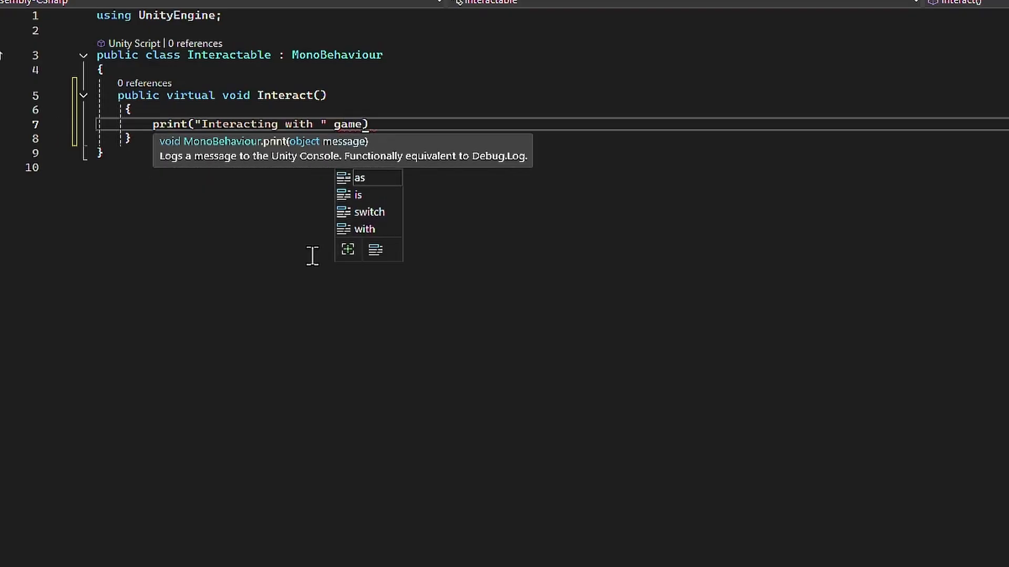
{"action": "key", "text": "BackSpace"}
{"action": "key", "text": "BackSpace"}
{"action": "key", "text": "BackSpace"}
{"action": "key", "text": "BackSpace"}
{"action": "key", "text": "BackSpace"}
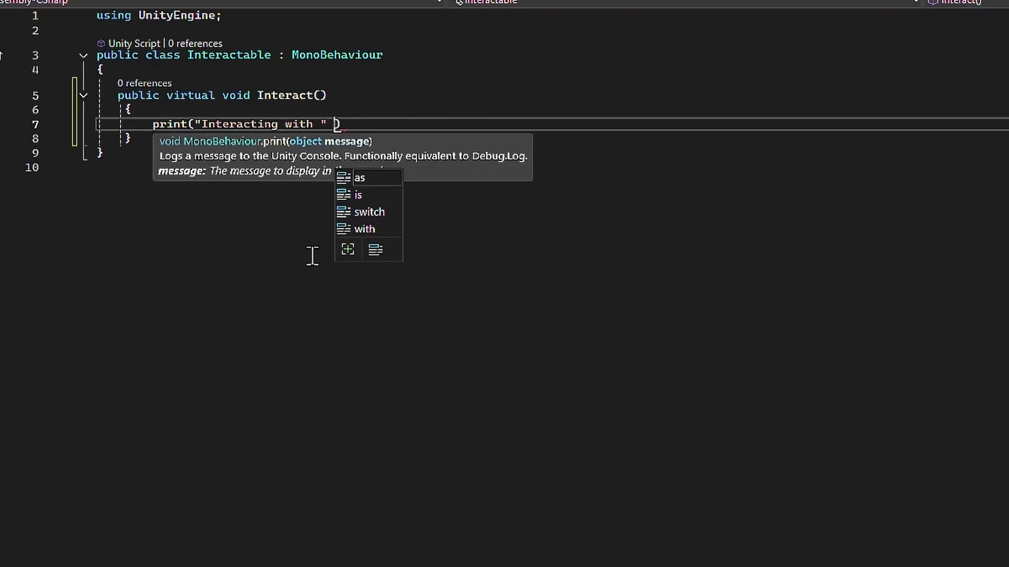
{"action": "type", "text": "+ g"}
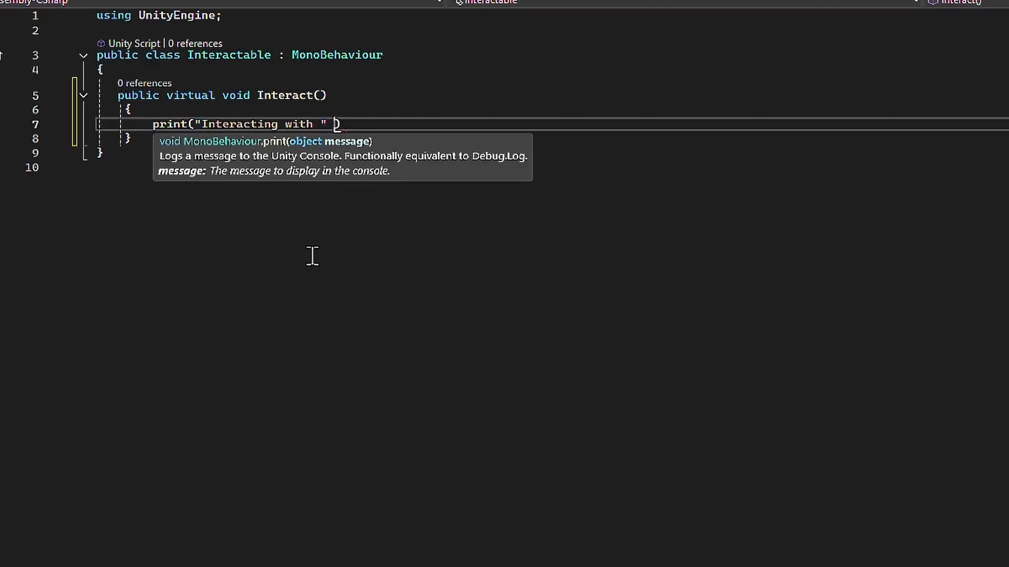
{"action": "type", "text": "ameObject.name"}
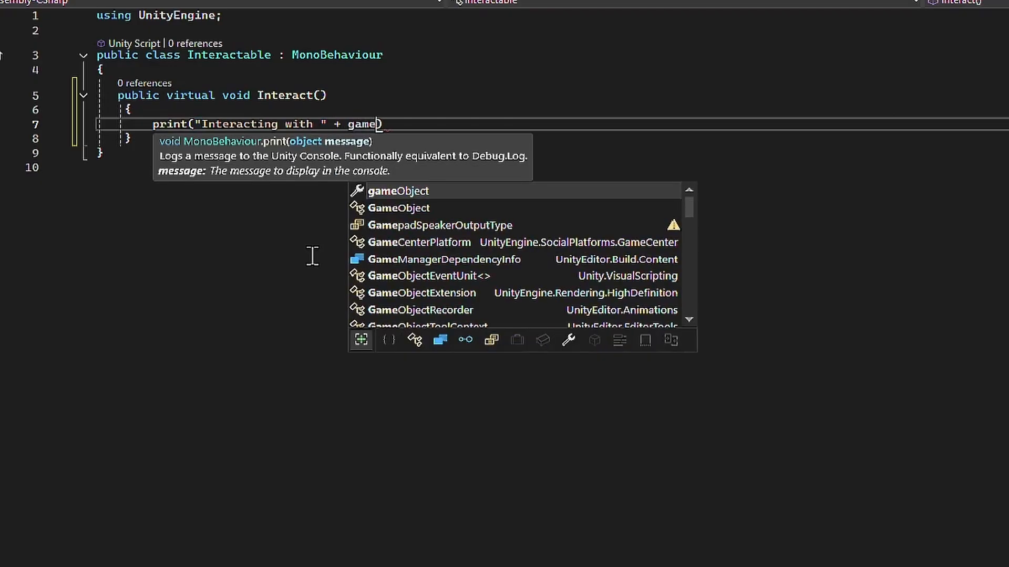
{"action": "key", "text": "End"}
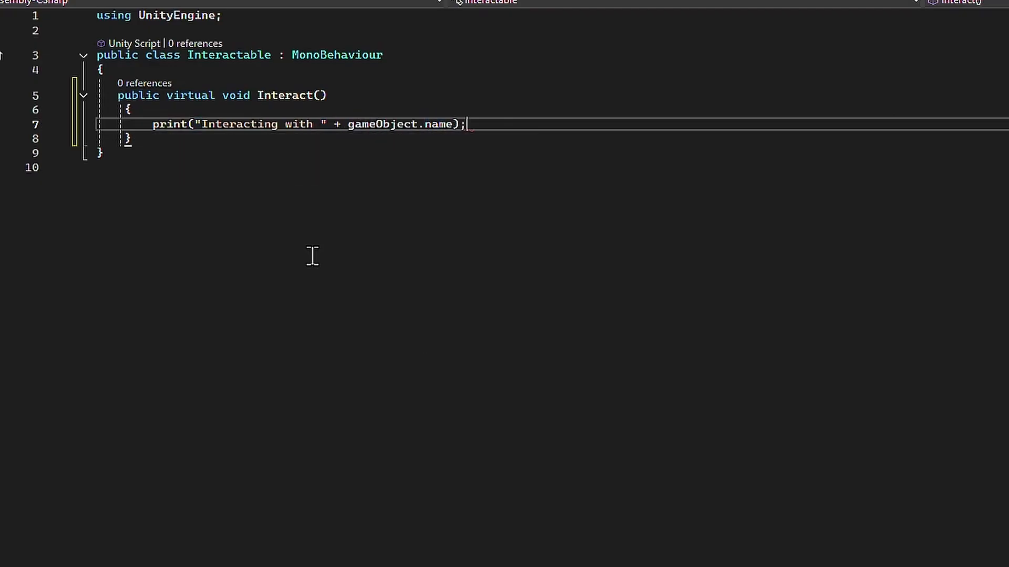
{"action": "key", "text": "ctrl+s"}
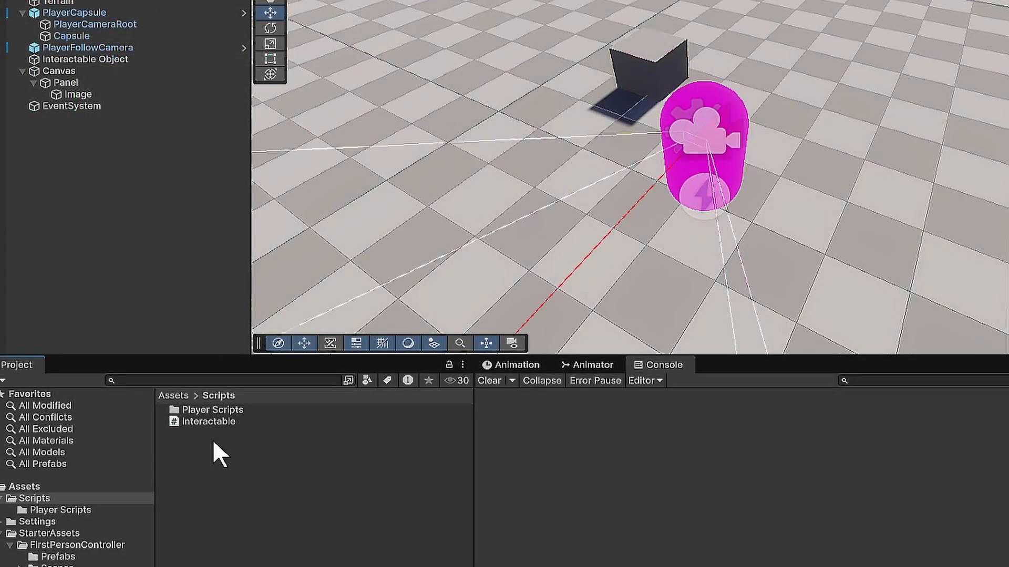
- Create a MonoBehaviour script named Pickup_Item in the Scripts folder
{"action": "right_click", "coordinate": [213, 439]}
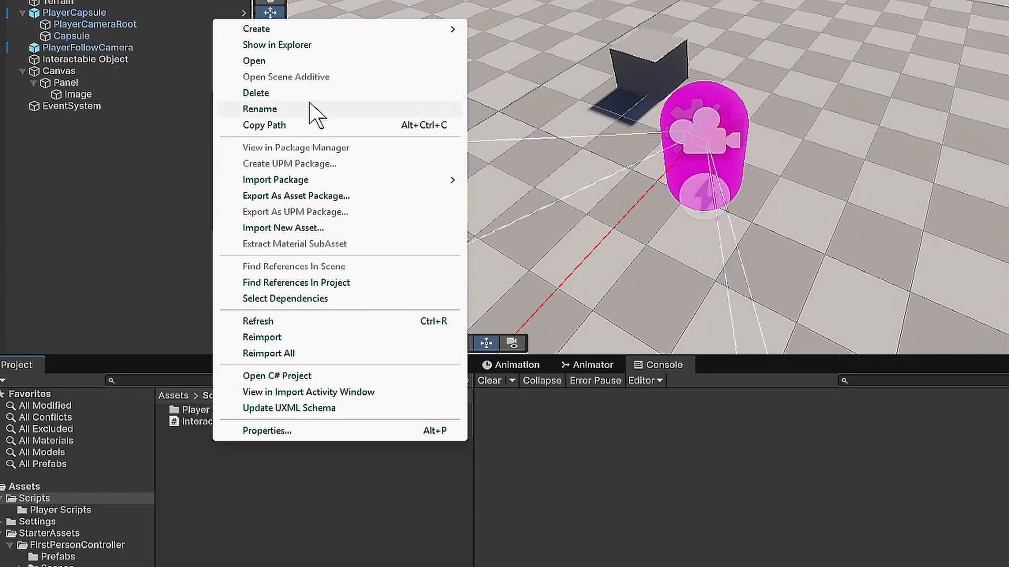
{"action": "mouse_move", "coordinate": [327, 31]}
{"action": "mouse_move", "coordinate": [551, 197]}
{"action": "left_click", "coordinate": [688, 198]}
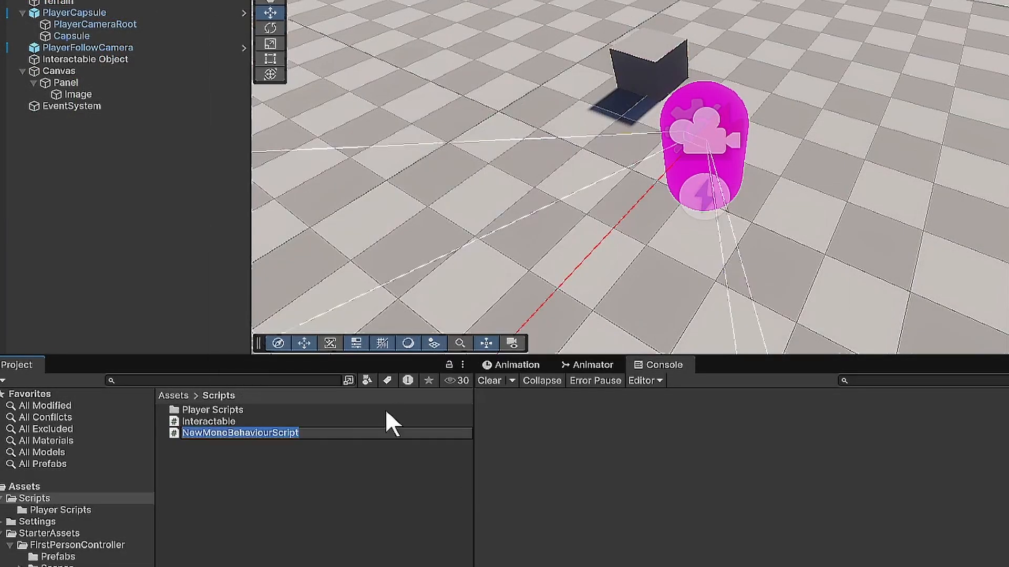
{"action": "type", "text": "p"}
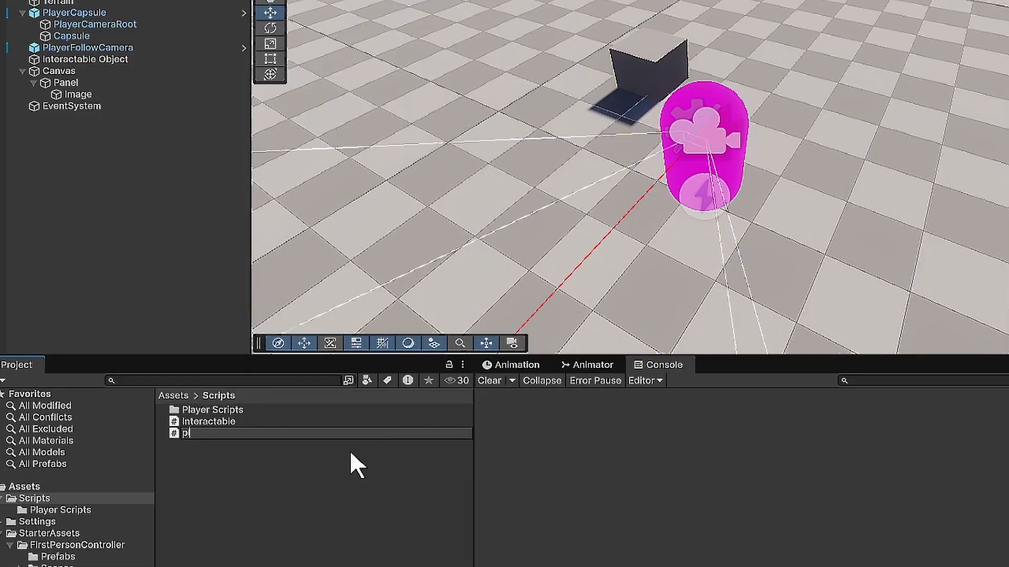
{"action": "type", "text": "Pickup_Item"}
{"action": "key", "text": "Return"}
- Attach the Pickup_Item script to Interactable Object and open the script for editing
{"action": "left_click_drag", "start_coordinate": [208, 434], "coordinate": [121, 64]}
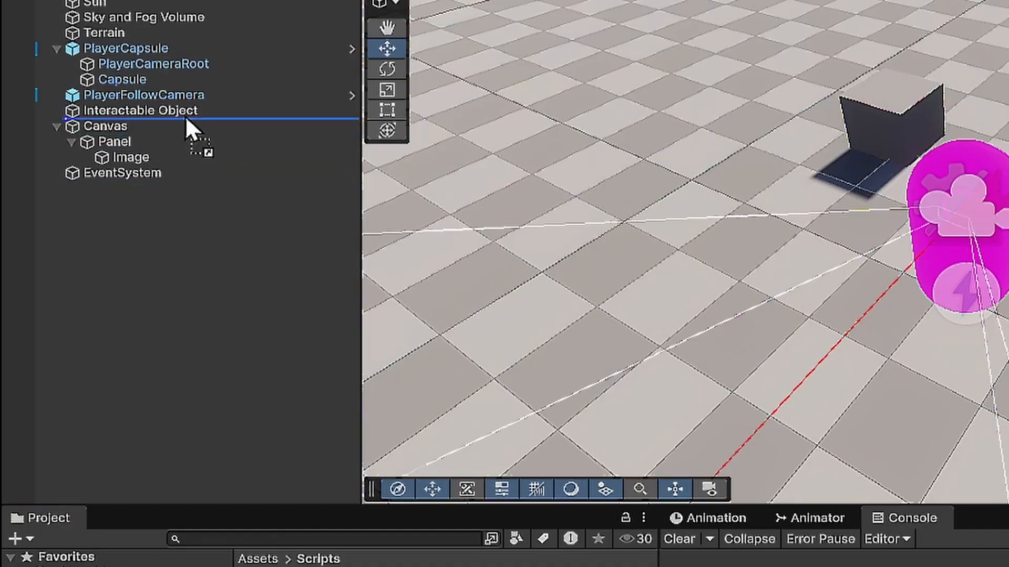
{"action": "left_click_drag", "start_coordinate": [186, 118], "coordinate": [184, 110]}
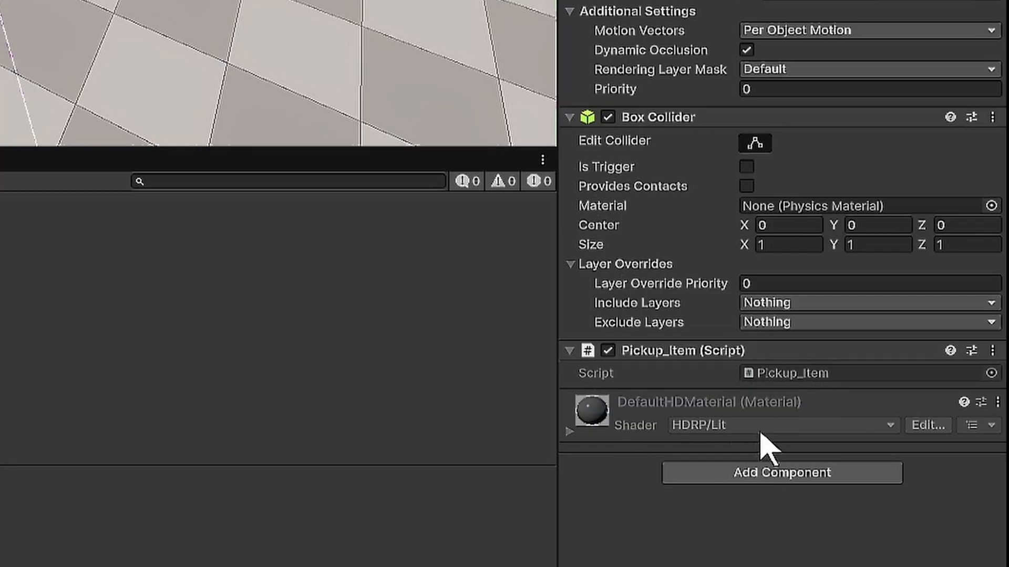
{"action": "double_click", "coordinate": [899, 446]}
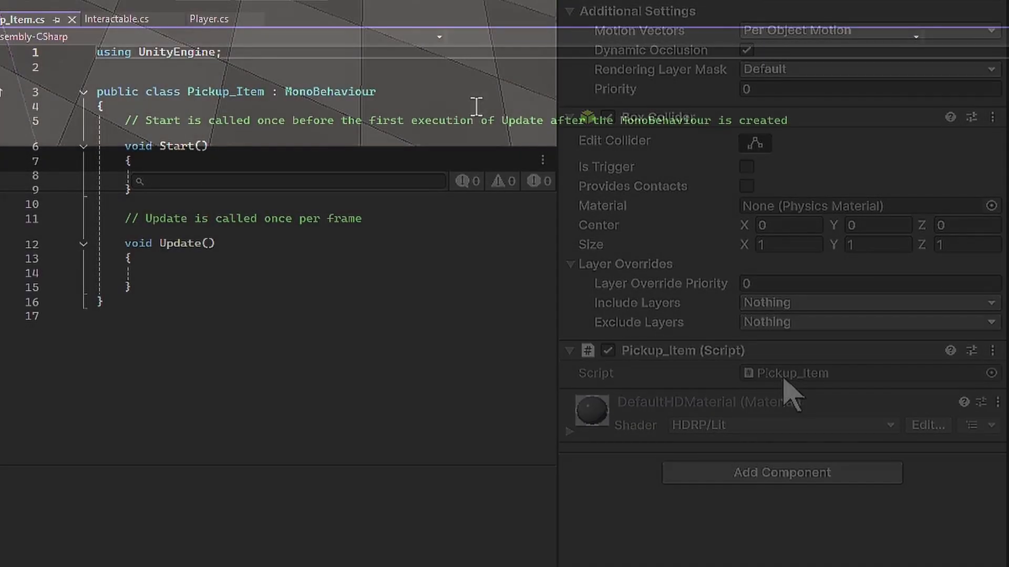
- Make the Pickup_Item class inherit from Interactable and delete its default Start and Update methods
{"action": "double_click", "coordinate": [315, 92]}
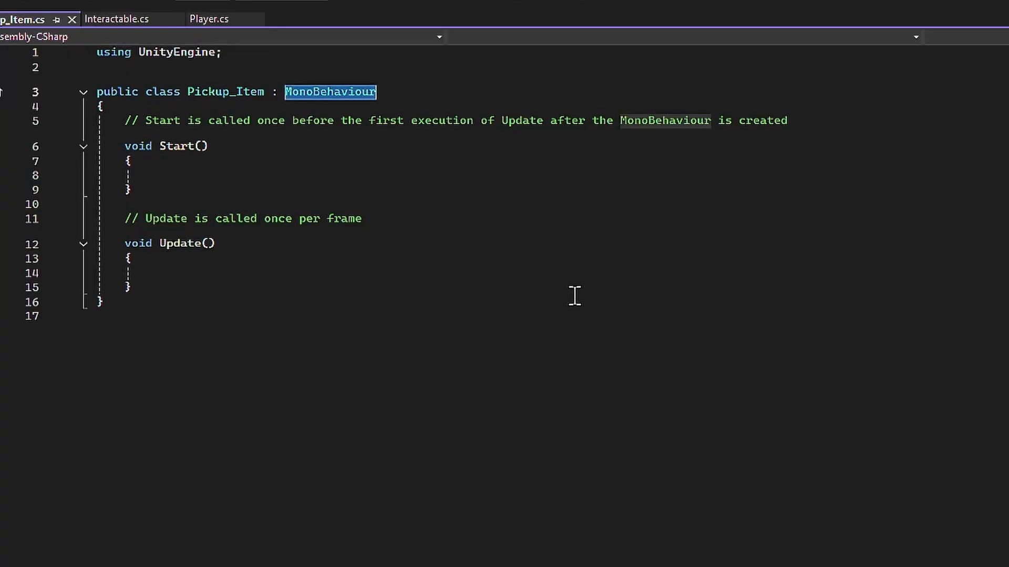
{"action": "type", "text": "Interact"}
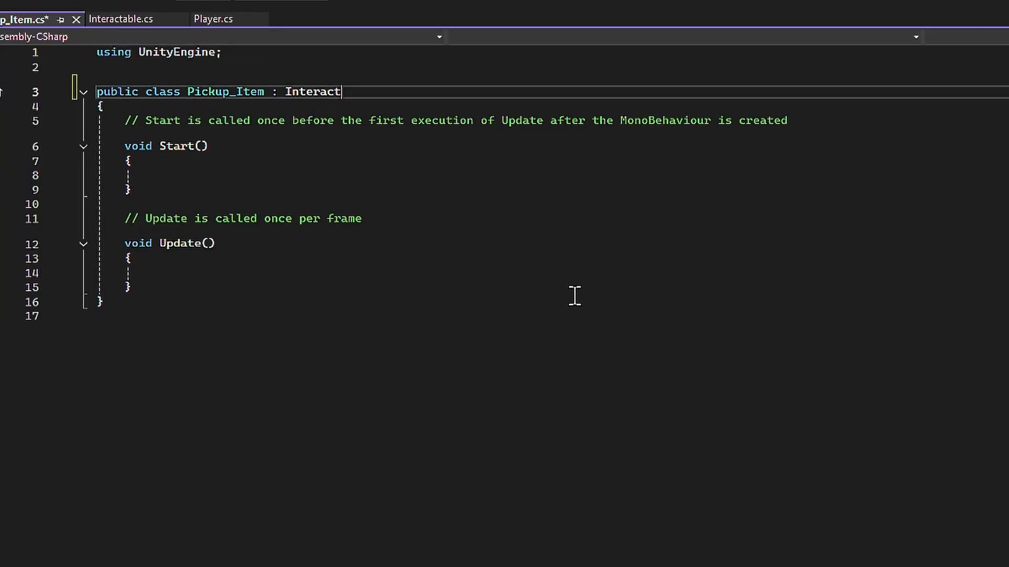
{"action": "type", "text": "able"}
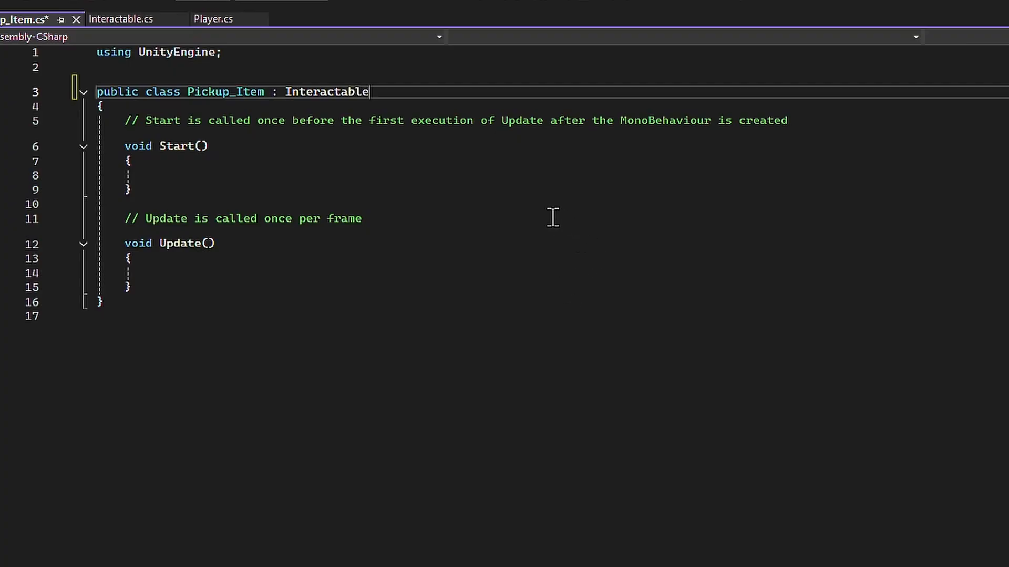
{"action": "left_click_drag", "start_coordinate": [124, 121], "coordinate": [313, 287]}
{"action": "key", "text": "BackSpace"}
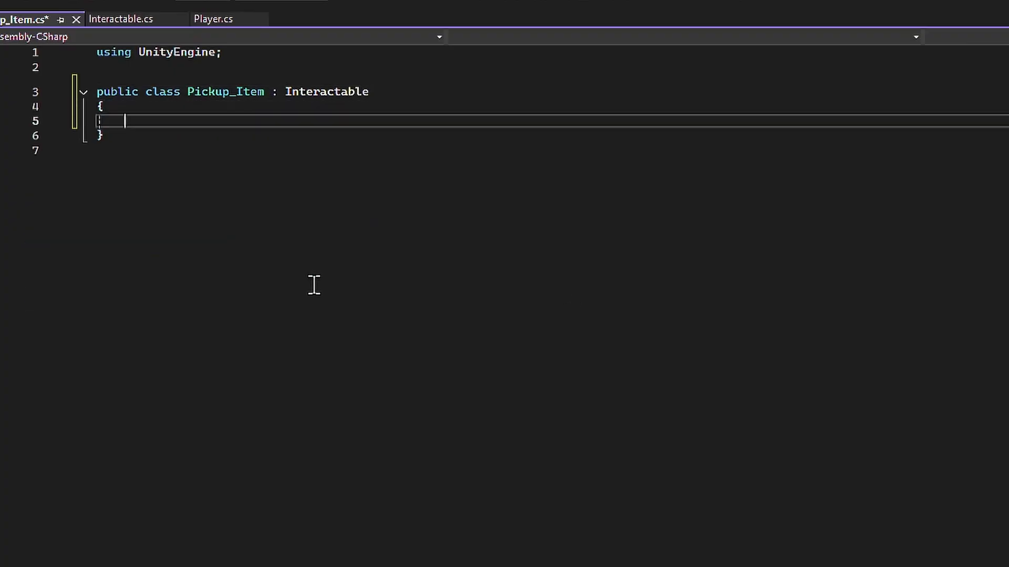
- Add a public override void Interact() method to Pickup_Item that calls base.Interact(); and save the script
{"action": "type", "text": "public o"}
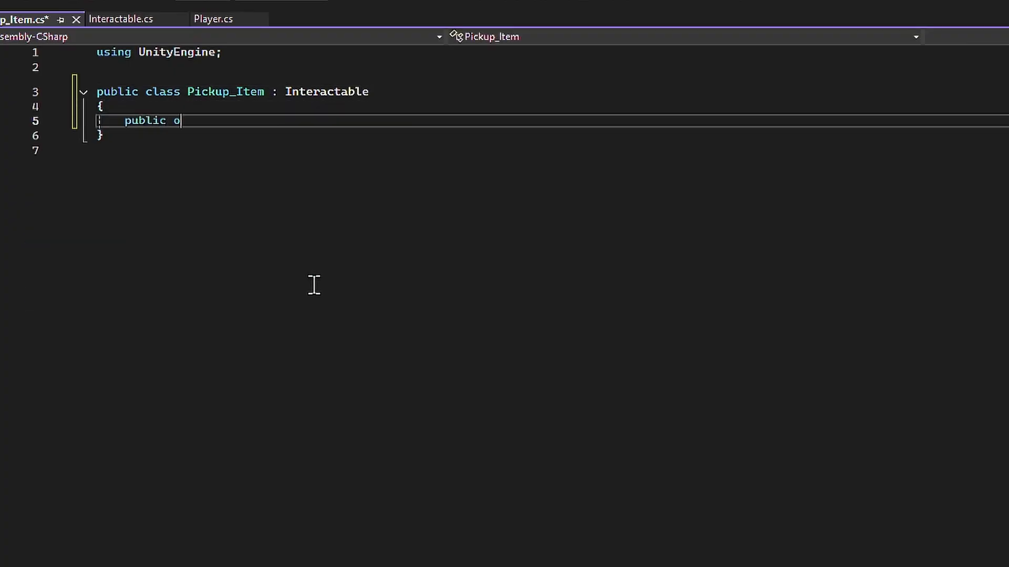
{"action": "type", "text": "verride void Interact()"}
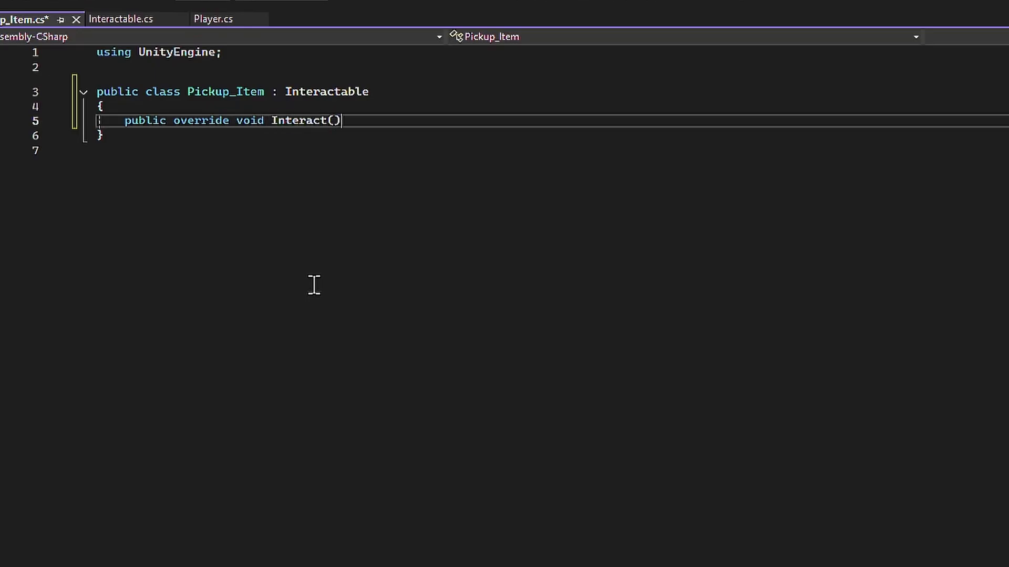
{"action": "type", "text": " {"}
{"action": "key", "text": "Return"}
{"action": "type", "text": "b"}
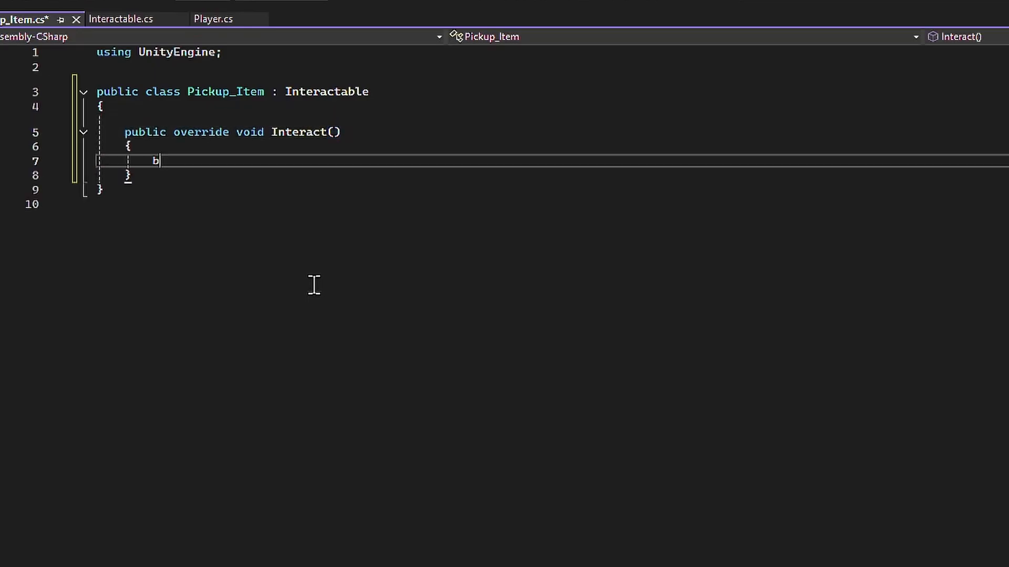
{"action": "type", "text": "ase.Interact()"}
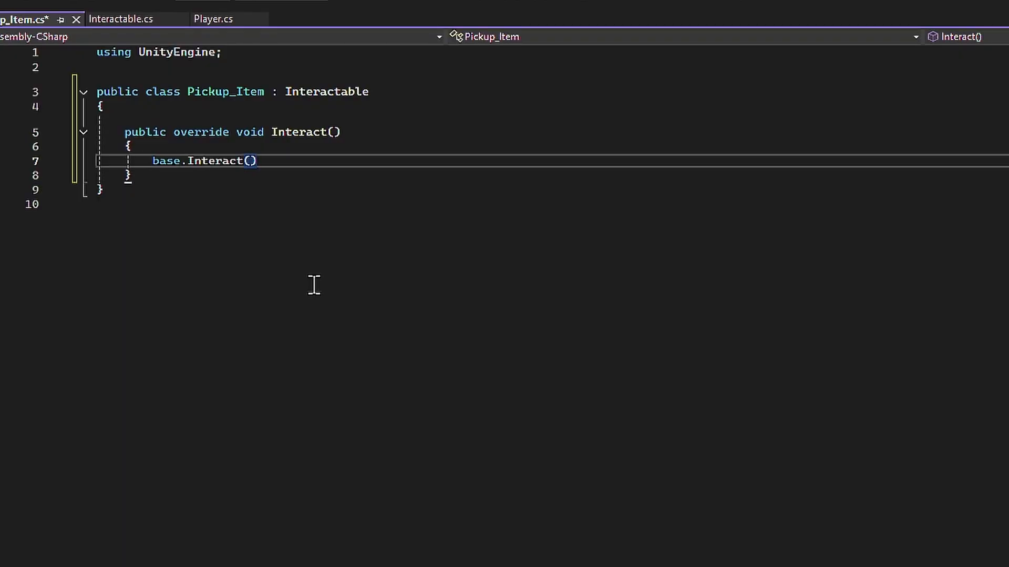
{"action": "key", "text": "Down"}
{"action": "left_click", "coordinate": [268, 159]}
{"action": "type", "text": ";"}
{"action": "key", "text": "ctrl+s"}
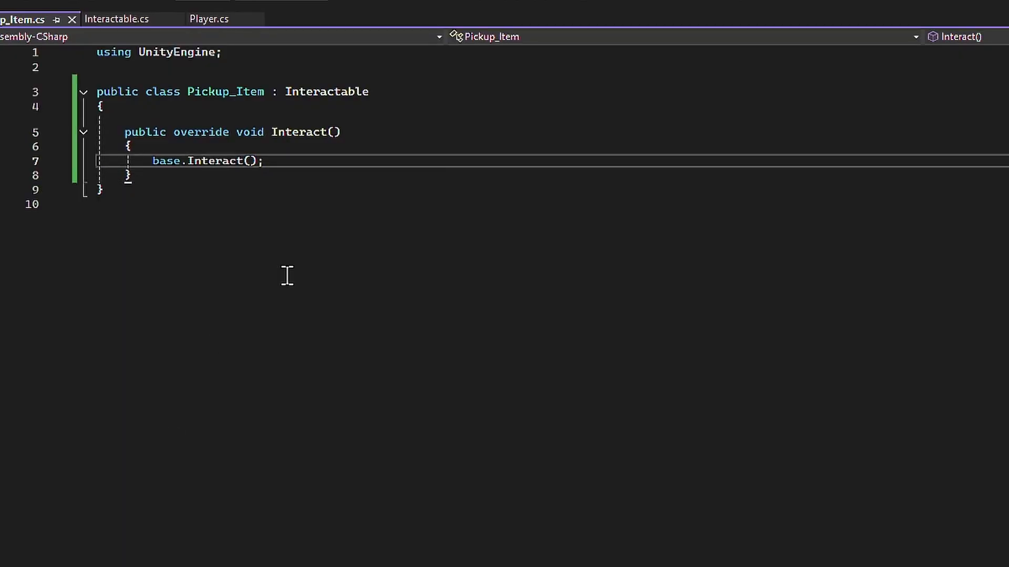
- Add print("Pick up " + gameObject.name); below the base call in Pickup_Item's Interact method and save the script
{"action": "key", "text": "Return"}
{"action": "type", "text": "print"}
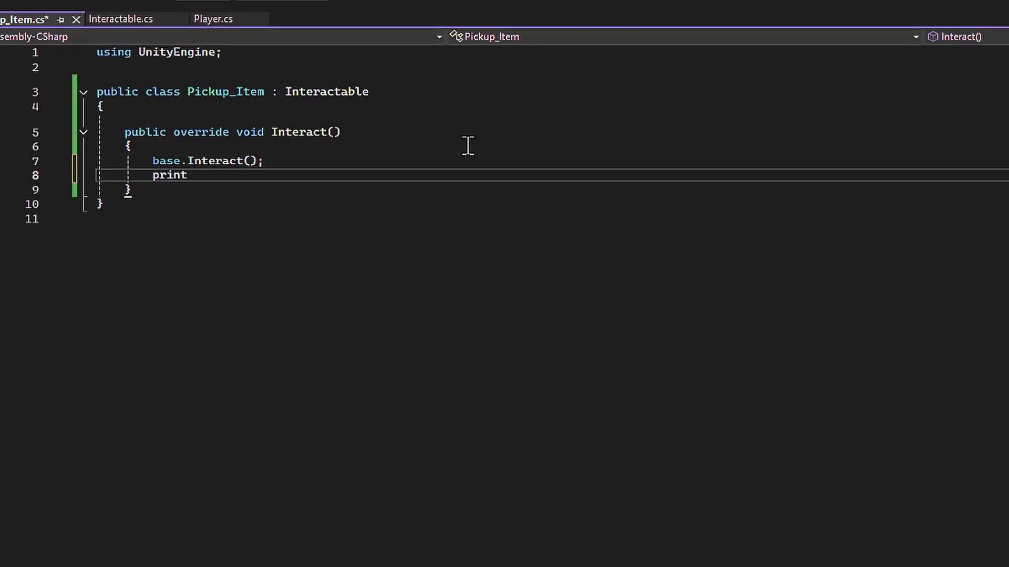
{"action": "type", "text": "(\"Pick up \" "}
{"action": "type", "text": "+ gameObje"}
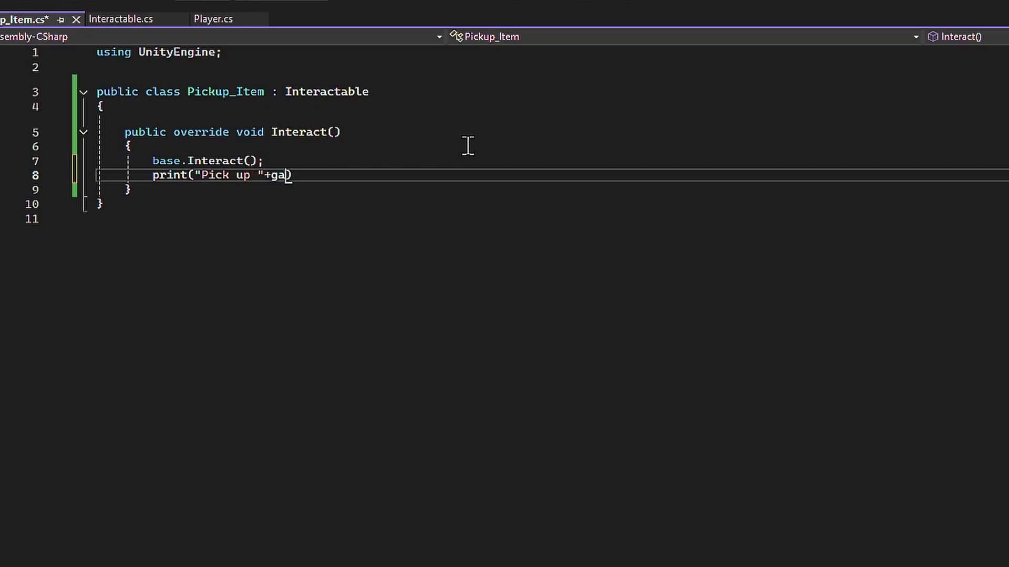
{"action": "type", "text": "ct.name)"}
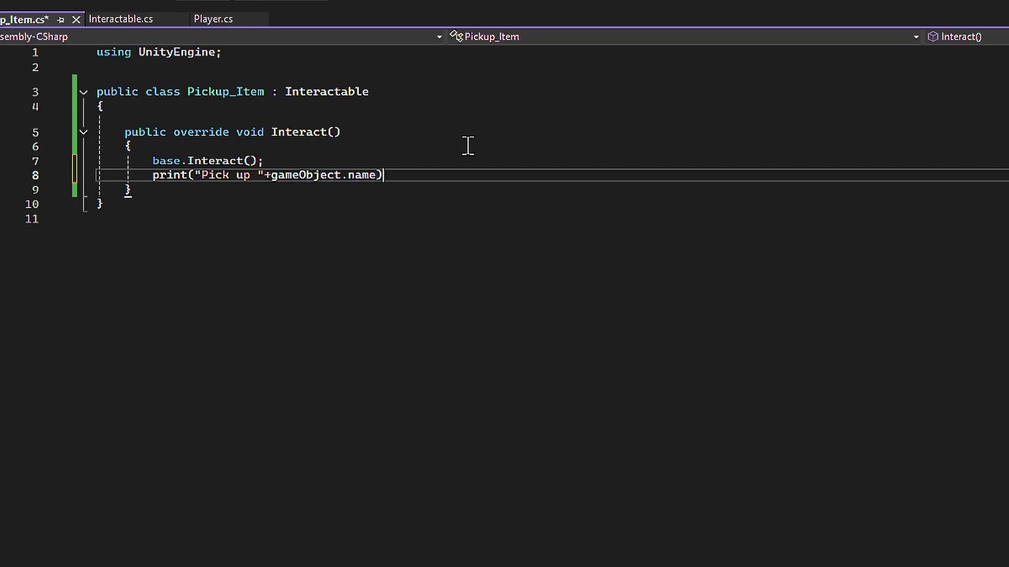
{"action": "type", "text": ";"}
{"action": "key", "text": "ctrl+s"}
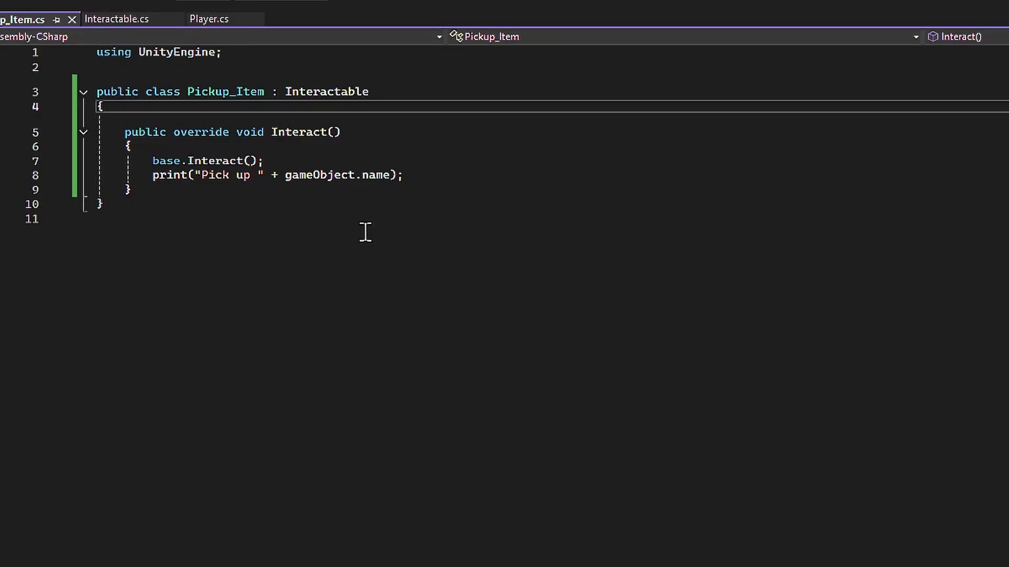
- Declare public string interactMessage = "Press E to Interact"; at the start of the Interactable class and save the script
{"action": "left_click", "coordinate": [139, 21]}
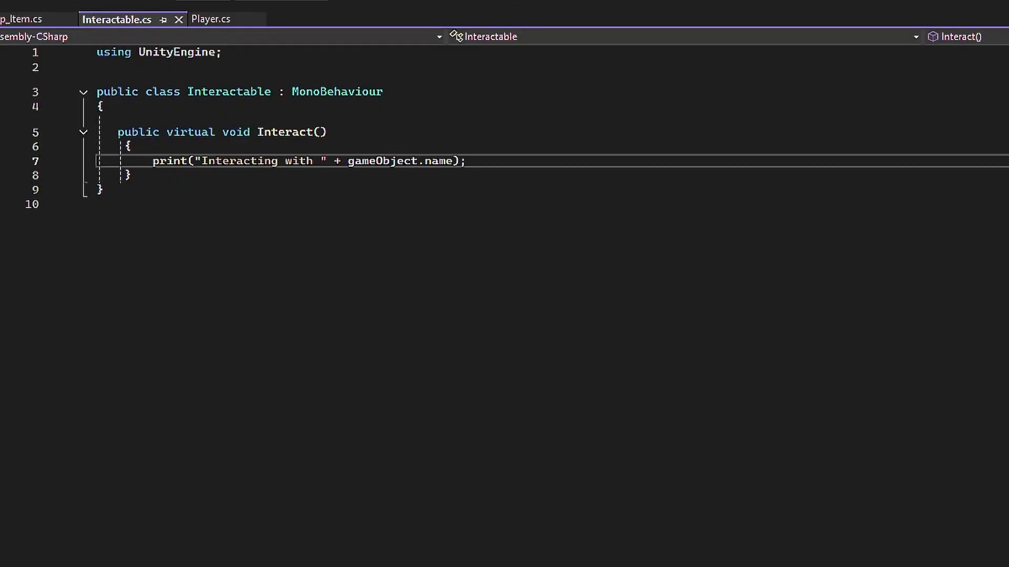
{"action": "type", "text": "publ"}
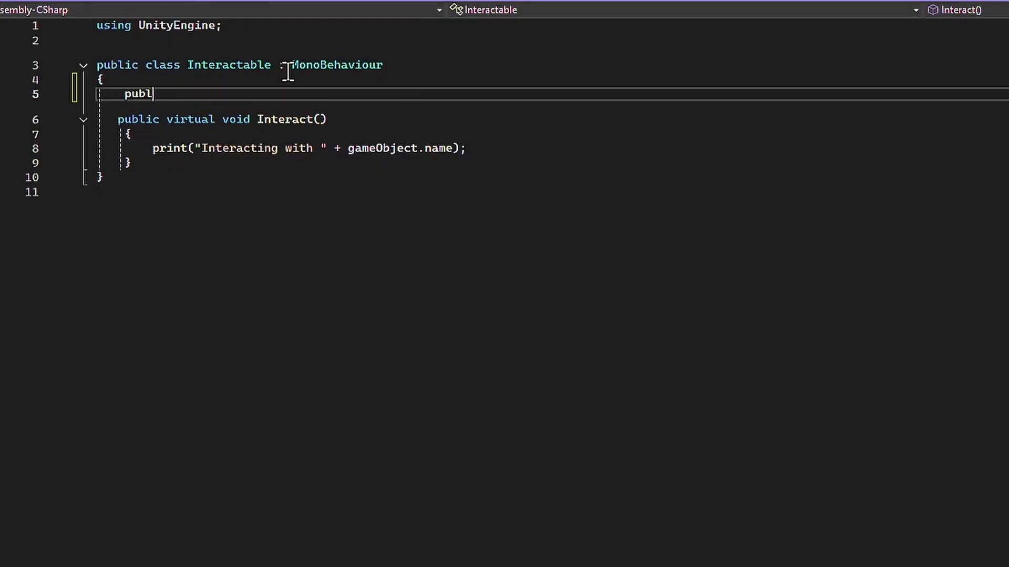
{"action": "type", "text": "ic  string d"}
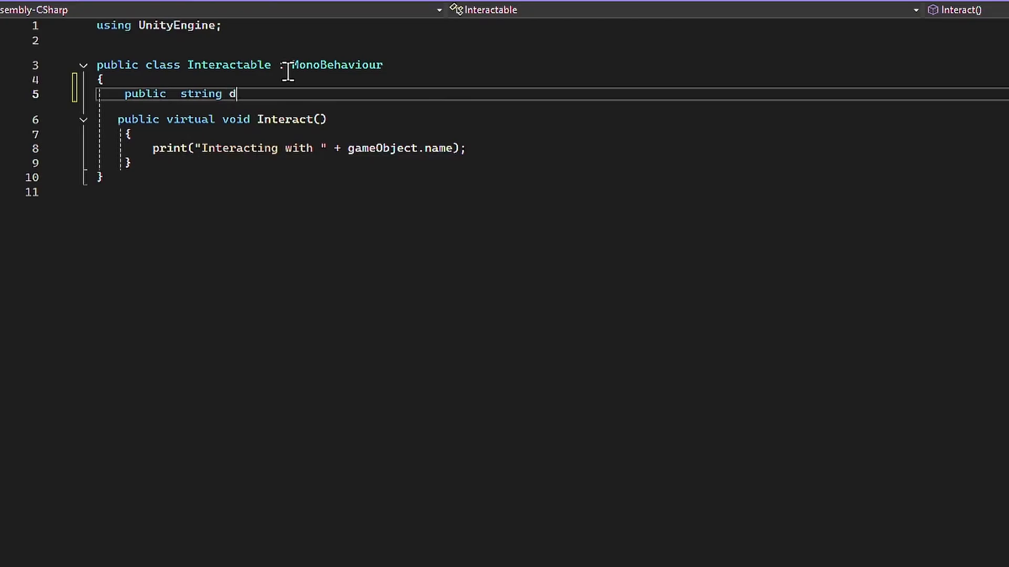
{"action": "type", "text": "isp"}
{"action": "key", "text": "BackSpace"}
{"action": "key", "text": "BackSpace"}
{"action": "key", "text": "BackSpace"}
{"action": "key", "text": "BackSpace"}
{"action": "type", "text": "ctMessage"}
{"action": "type", "text": " = \"Press E to"}
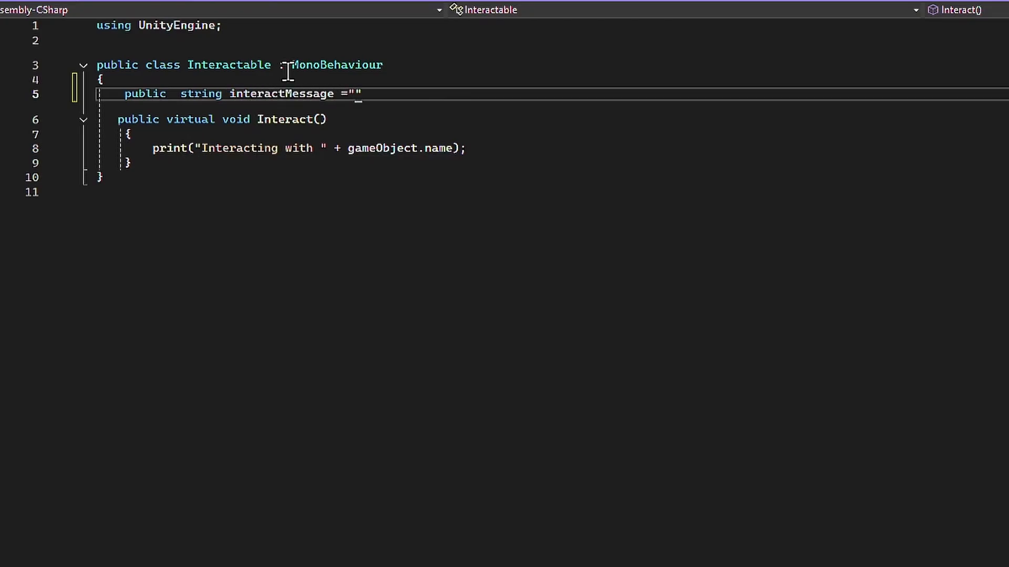
{"action": "type", "text": " Interact\""}
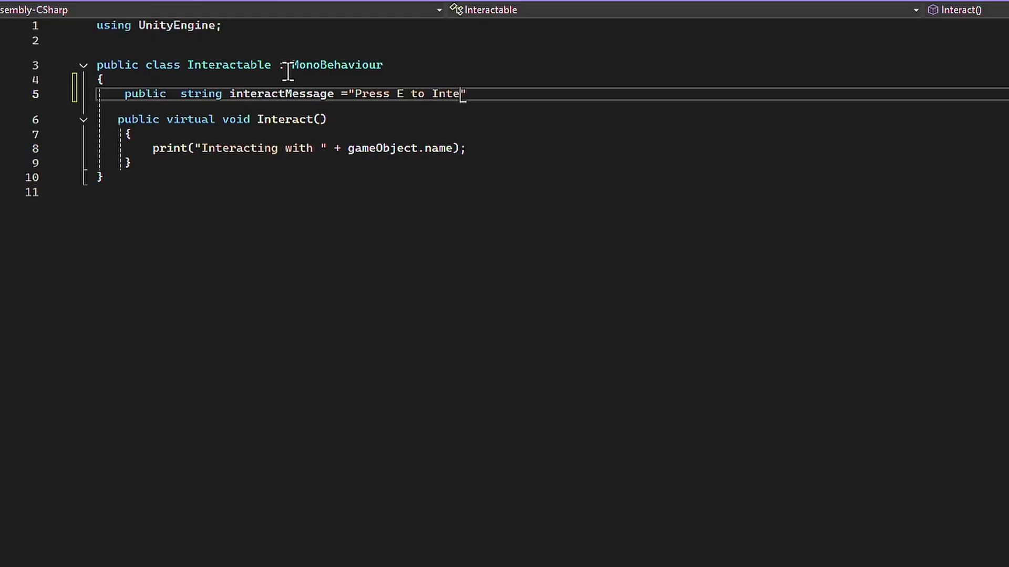
{"action": "type", "text": ";"}
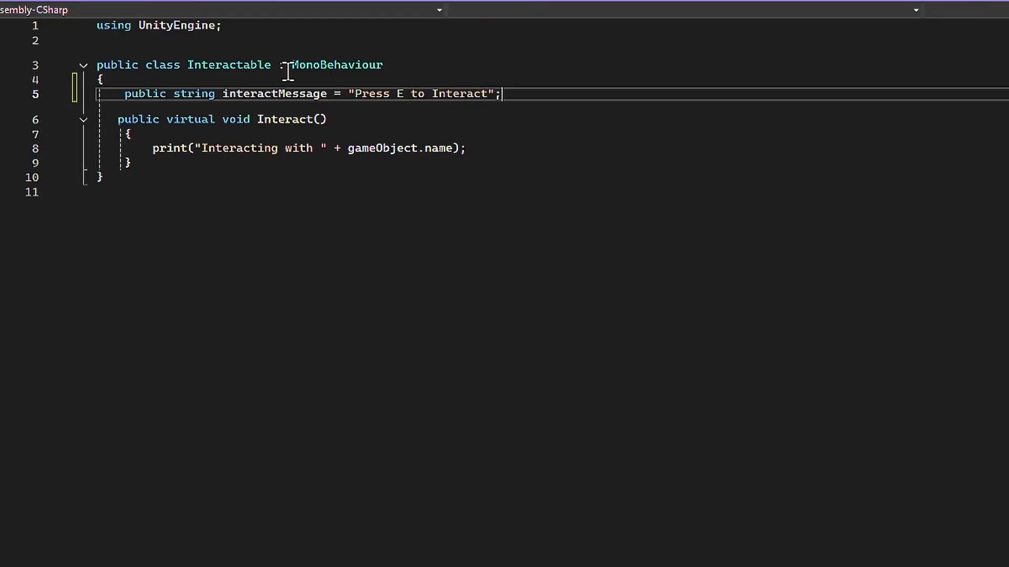
{"action": "key", "text": "ctrl+s"}
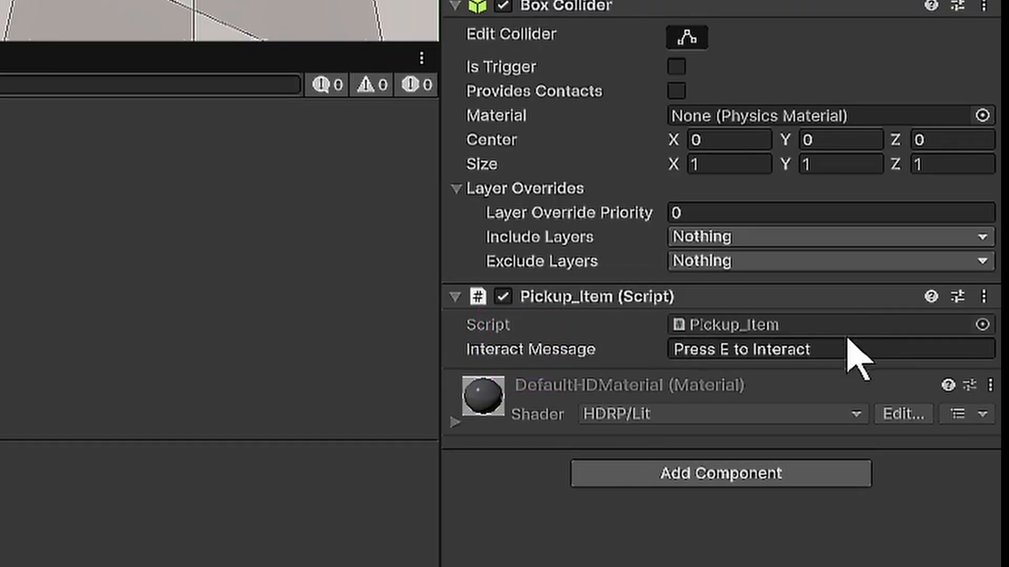
- In Unity, set the Interact Message of the object's Pickup_Item component to "Press E to pickup"
{"action": "left_click", "coordinate": [820, 348]}
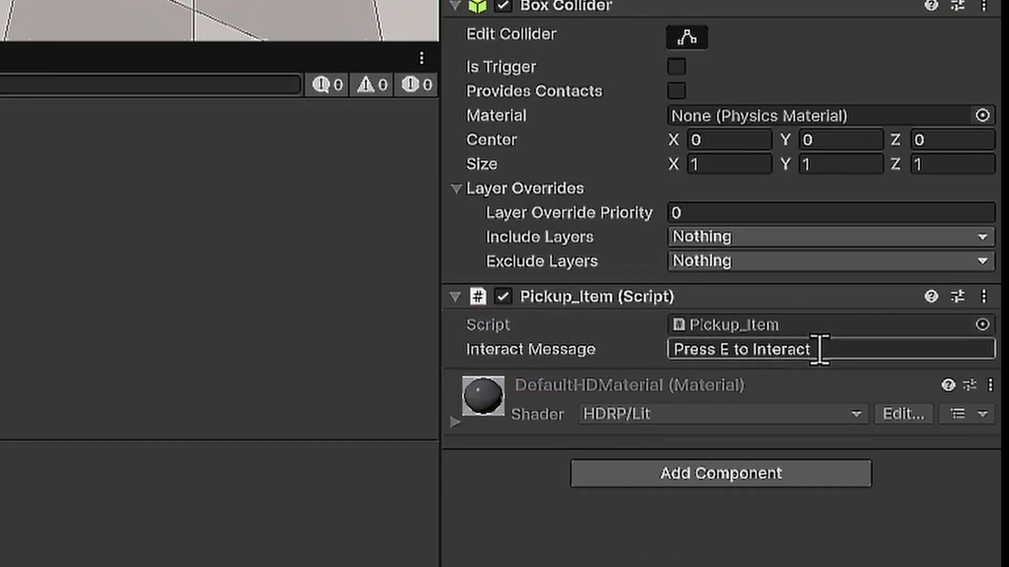
{"action": "left_click", "coordinate": [907, 350]}
{"action": "key", "text": "BackSpace"}
{"action": "key", "text": "BackSpace"}
{"action": "key", "text": "BackSpace"}
{"action": "key", "text": "BackSpace"}
{"action": "key", "text": "BackSpace"}
{"action": "key", "text": "BackSpace"}
{"action": "key", "text": "BackSpace"}
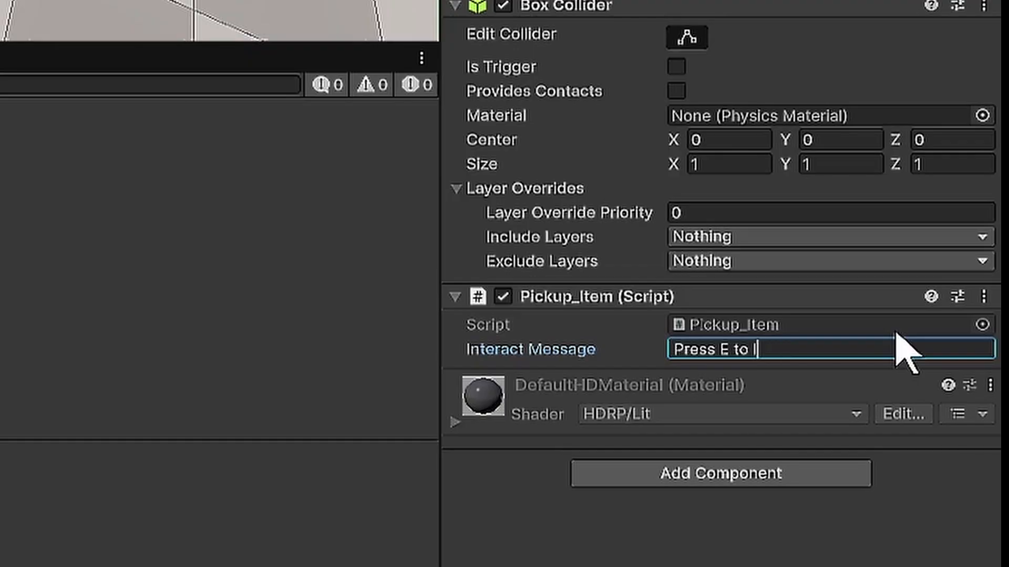
{"action": "key", "text": "BackSpace"}
{"action": "type", "text": "pickup"}
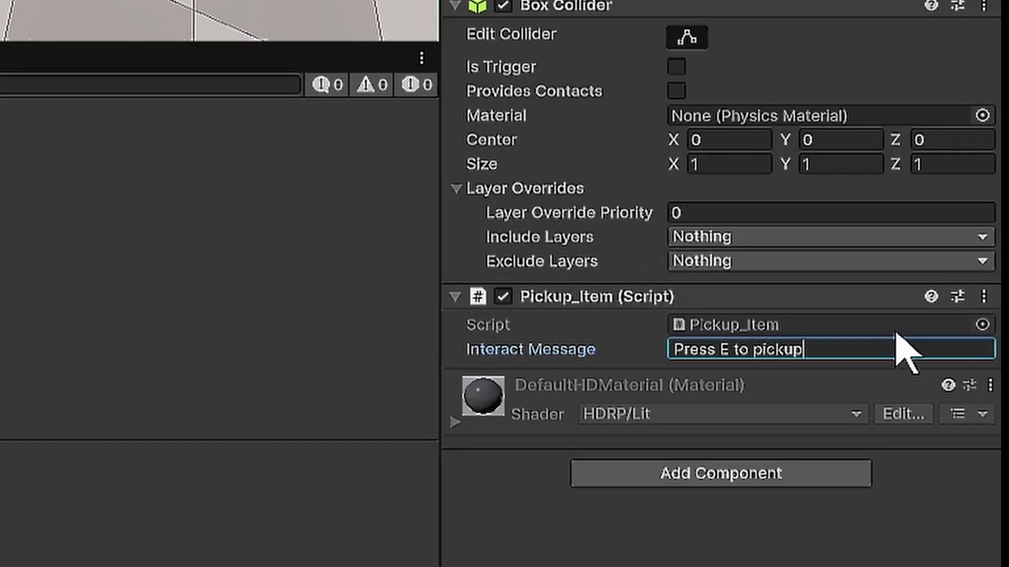
{"action": "left_click", "coordinate": [855, 529]}
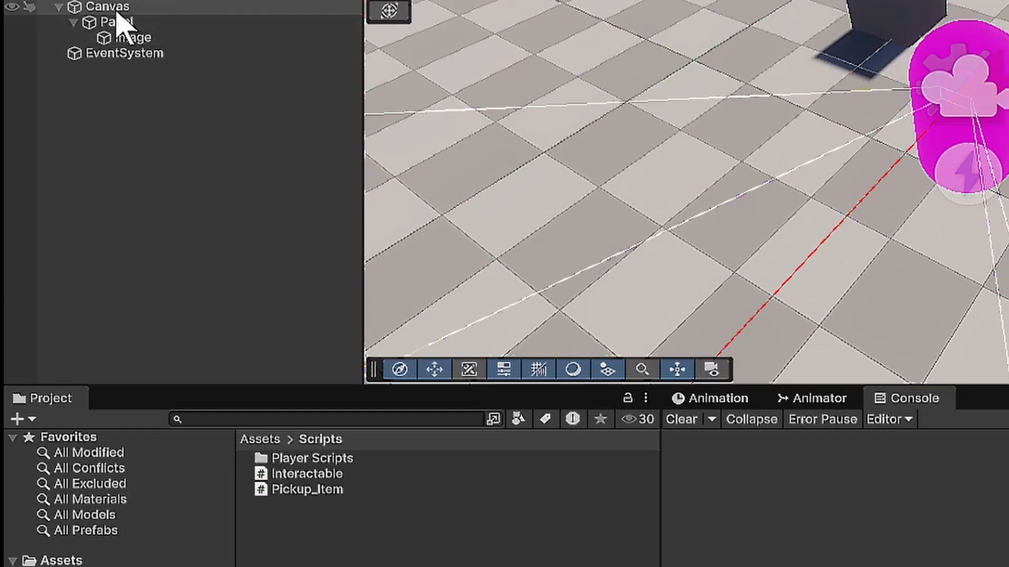
- Add a TextMeshPro text object under Canvas and import the TMP Essentials
{"action": "right_click", "coordinate": [130, 7]}
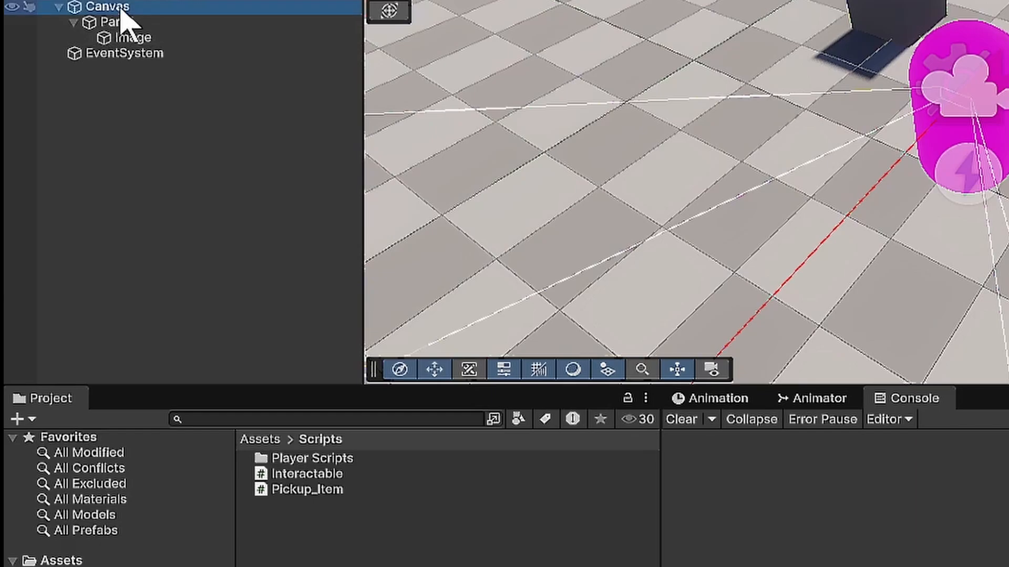
{"action": "mouse_move", "coordinate": [289, 523]}
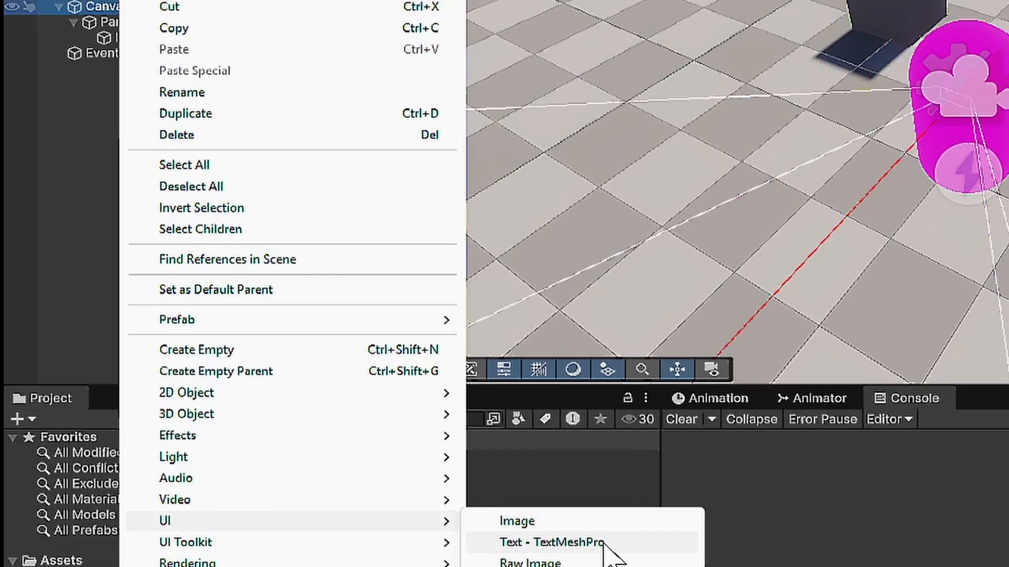
{"action": "left_click", "coordinate": [604, 543]}
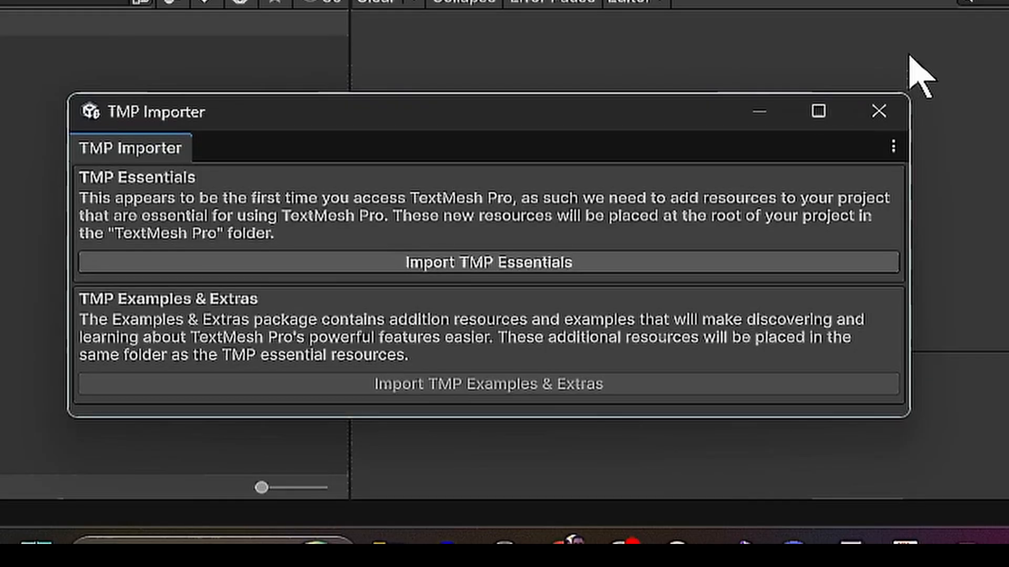
{"action": "left_click", "coordinate": [458, 262]}
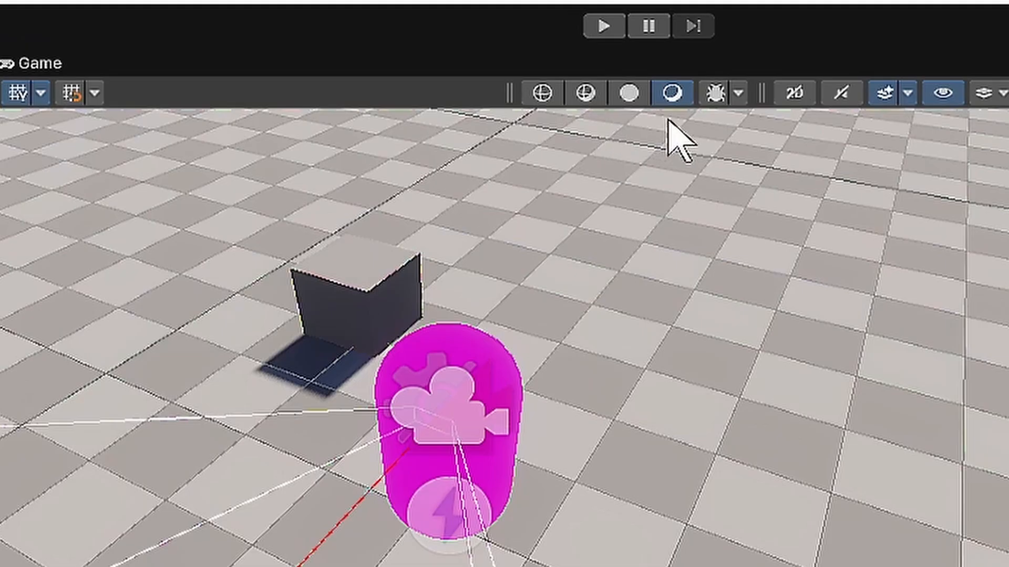
{"action": "left_click", "coordinate": [794, 94]}
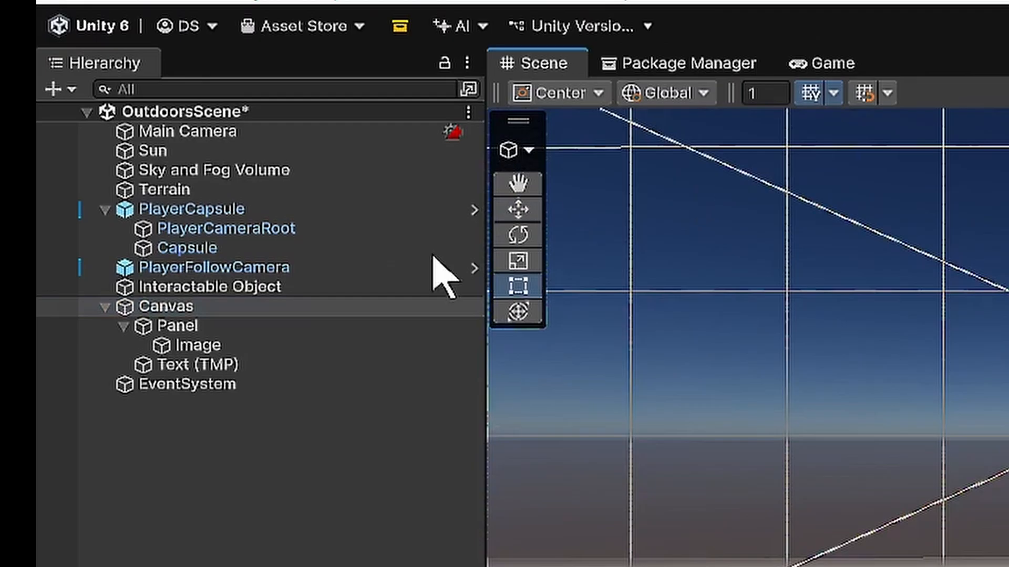
- Frame the Canvas in the Scene view and move Text (TMP) up near the canvas's upper edge, horizontally centred
{"action": "key", "text": "f"}
{"action": "left_click", "coordinate": [191, 308]}
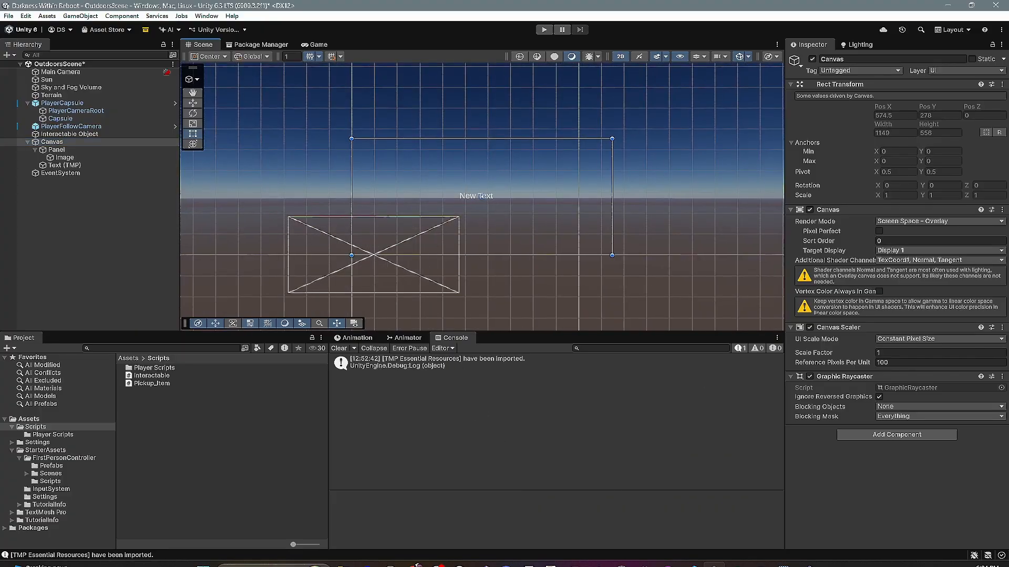
{"action": "scroll", "coordinate": [532, 233], "scroll_direction": "up", "scroll_amount": 5}
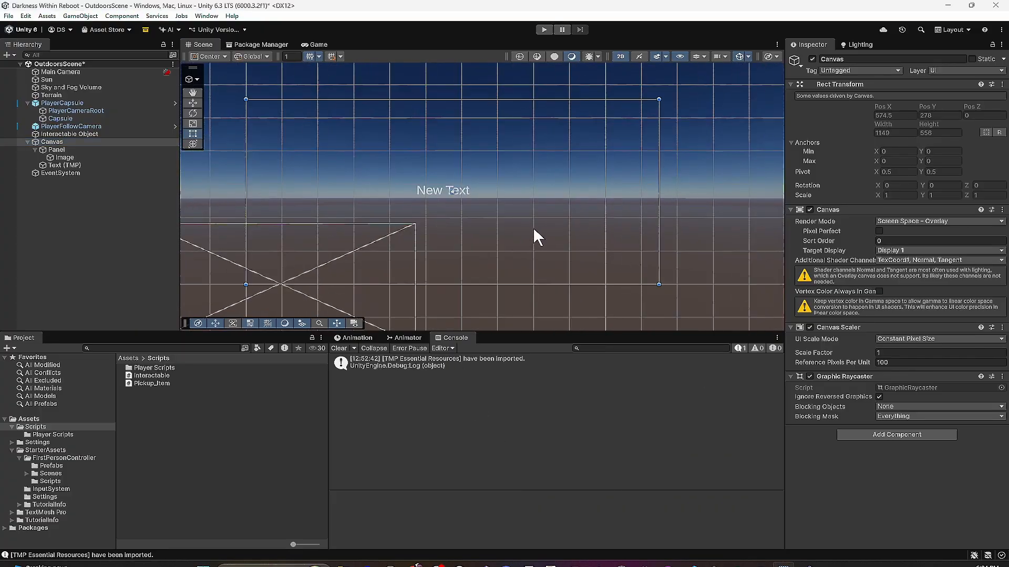
{"action": "left_click", "coordinate": [63, 165]}
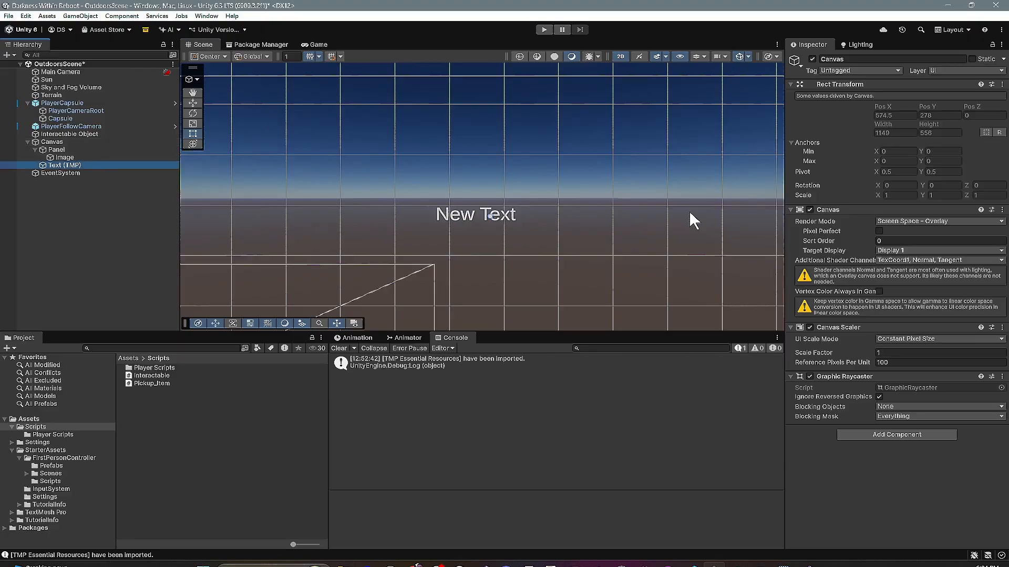
{"action": "key", "text": "w"}
{"action": "scroll", "coordinate": [496, 184], "scroll_direction": "down", "scroll_amount": 2}
{"action": "left_click_drag", "start_coordinate": [491, 172], "coordinate": [491, 107]}
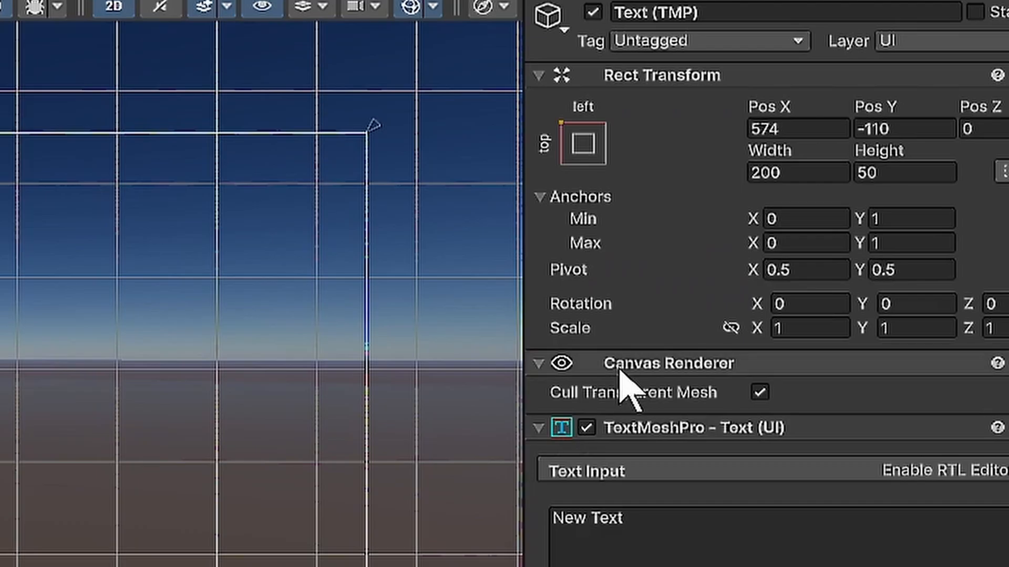
- Anchor Text (TMP) to the top center of the canvas and set its width to 350
{"action": "left_click", "coordinate": [808, 111]}
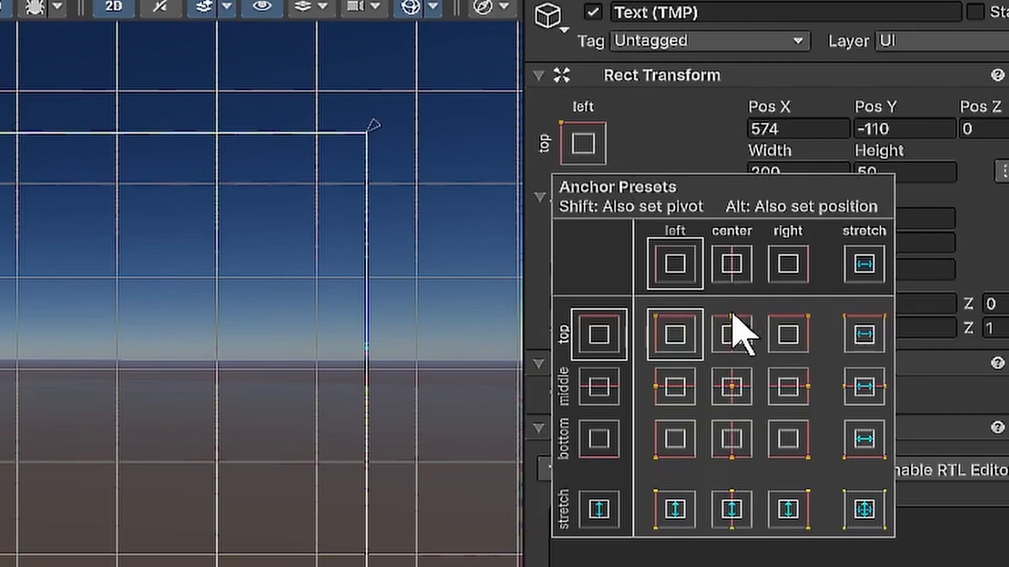
{"action": "left_click", "coordinate": [731, 334]}
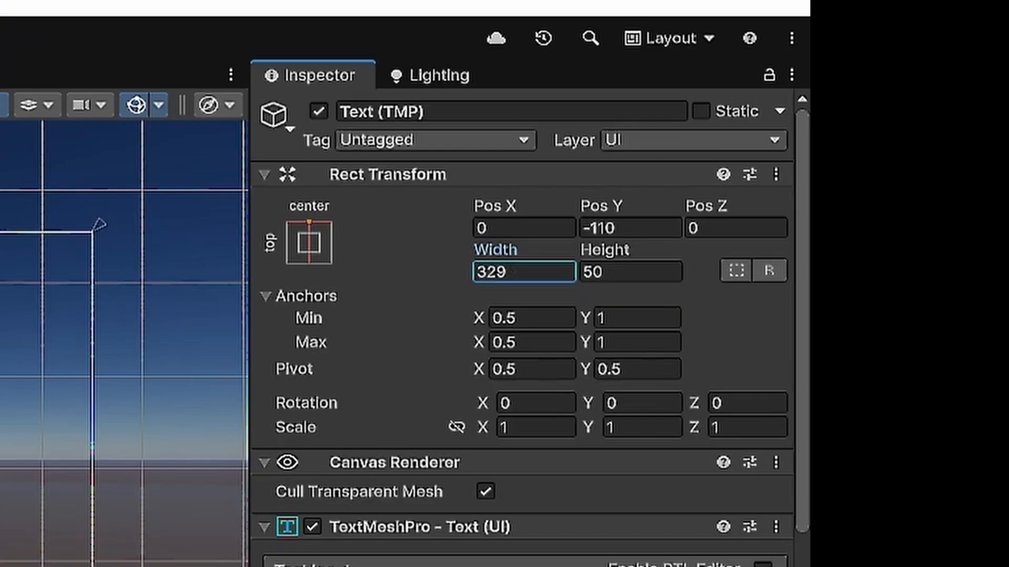
{"action": "left_click", "coordinate": [893, 122]}
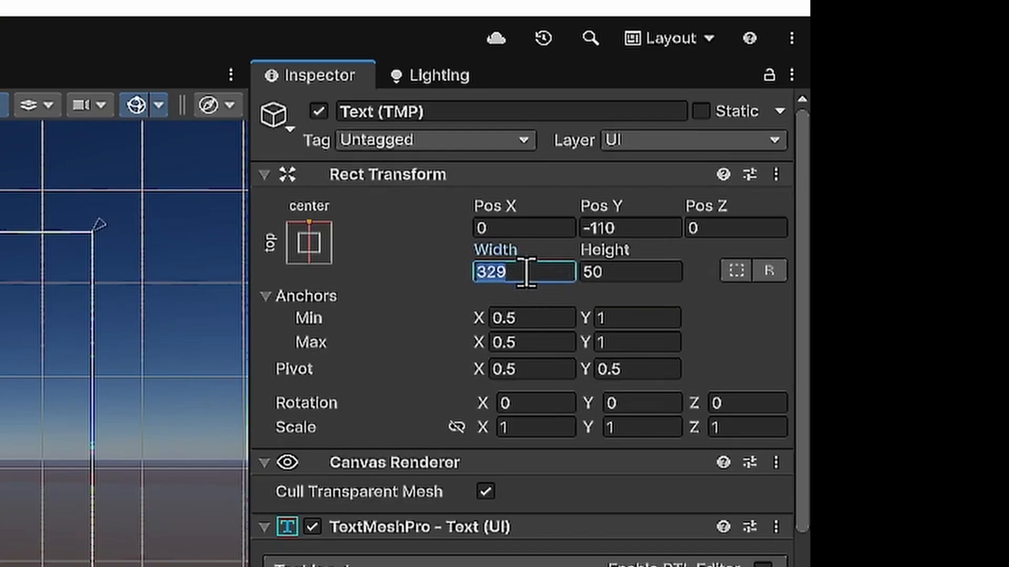
{"action": "type", "text": "350"}
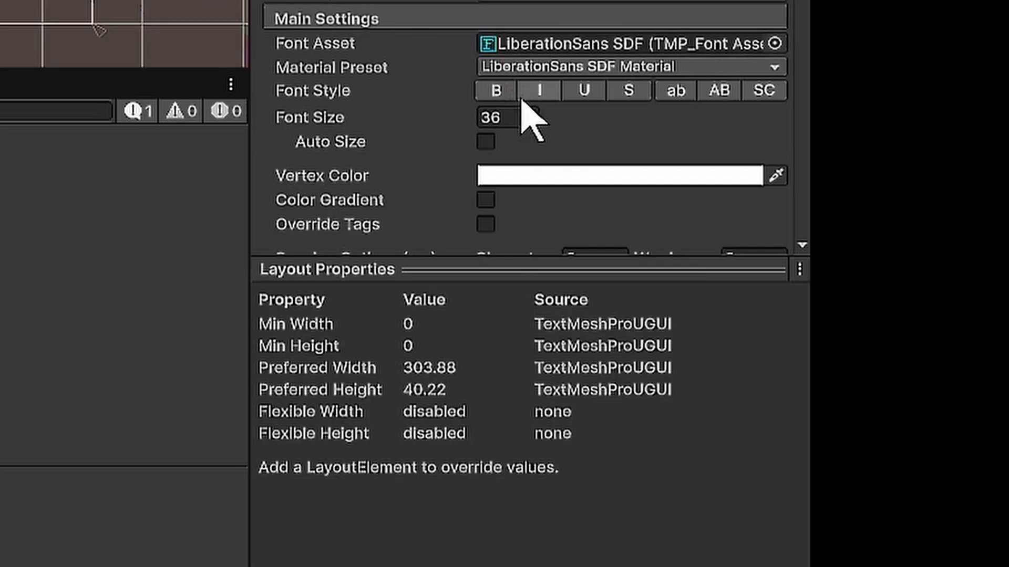
- Align the content of Text (TMP) to the horizontal center and vertical middle of its box
{"action": "scroll", "coordinate": [590, 135], "scroll_direction": "down", "scroll_amount": 5}
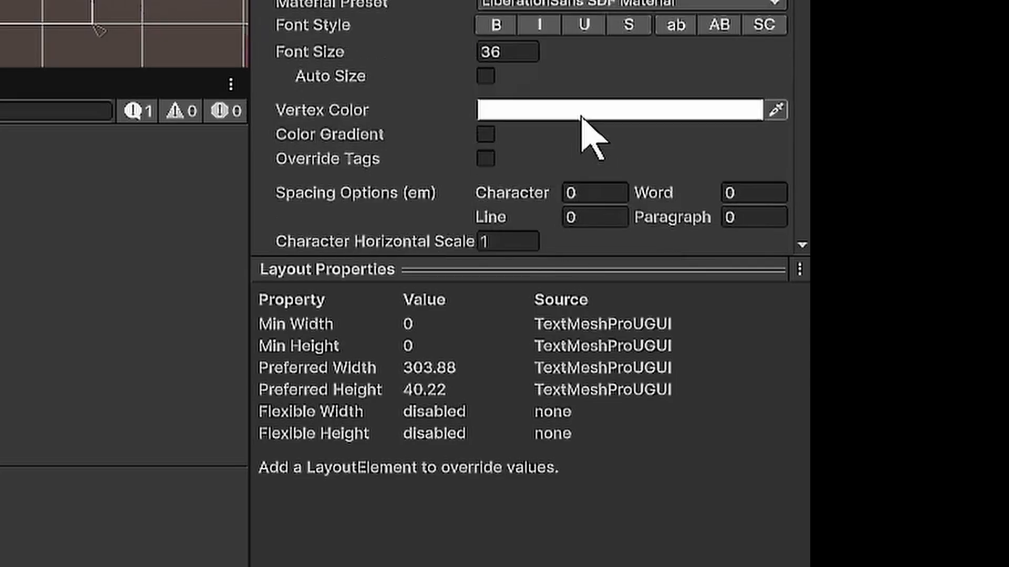
{"action": "left_click", "coordinate": [519, 145]}
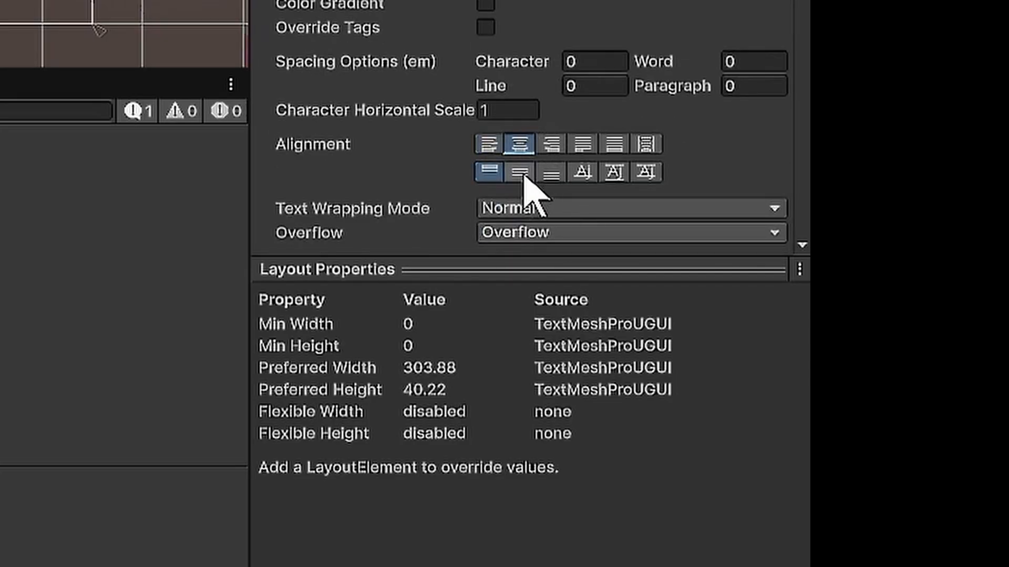
{"action": "left_click", "coordinate": [521, 173]}
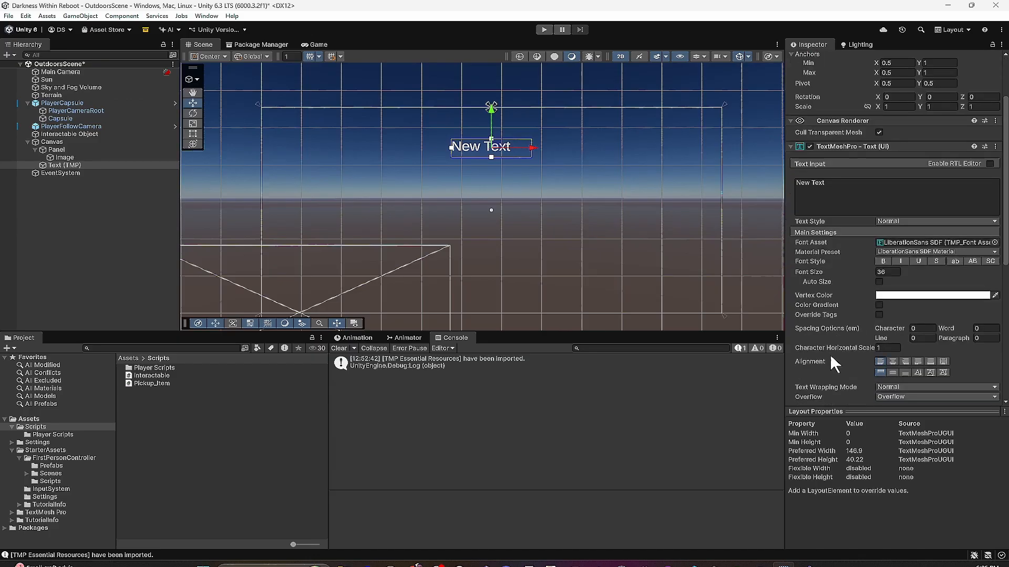
- Set the text content of Text (TMP) to "Press E To Interact" and enable Auto Size for its font
{"action": "left_click", "coordinate": [802, 189]}
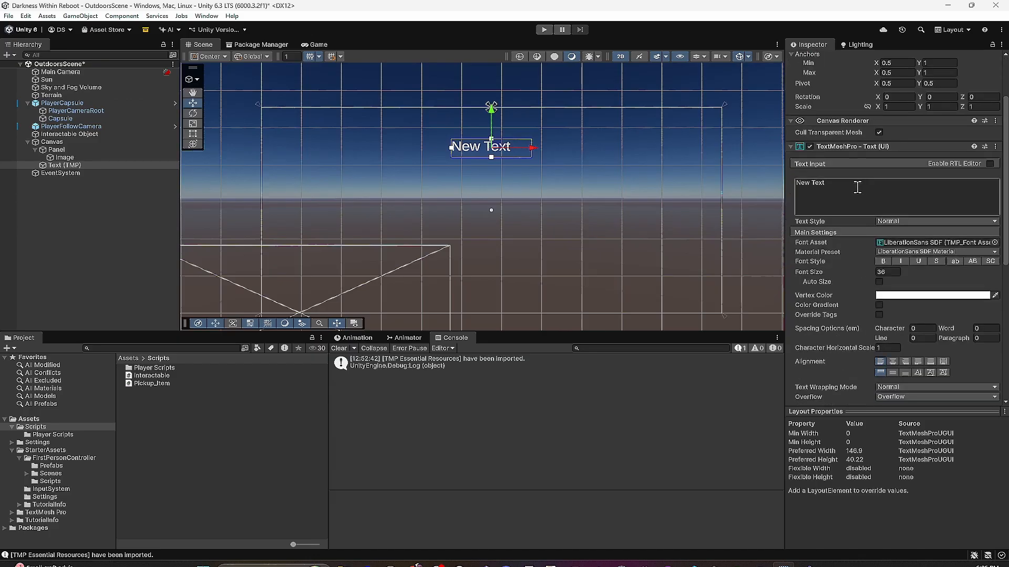
{"action": "type", "text": "Press E To Interact"}
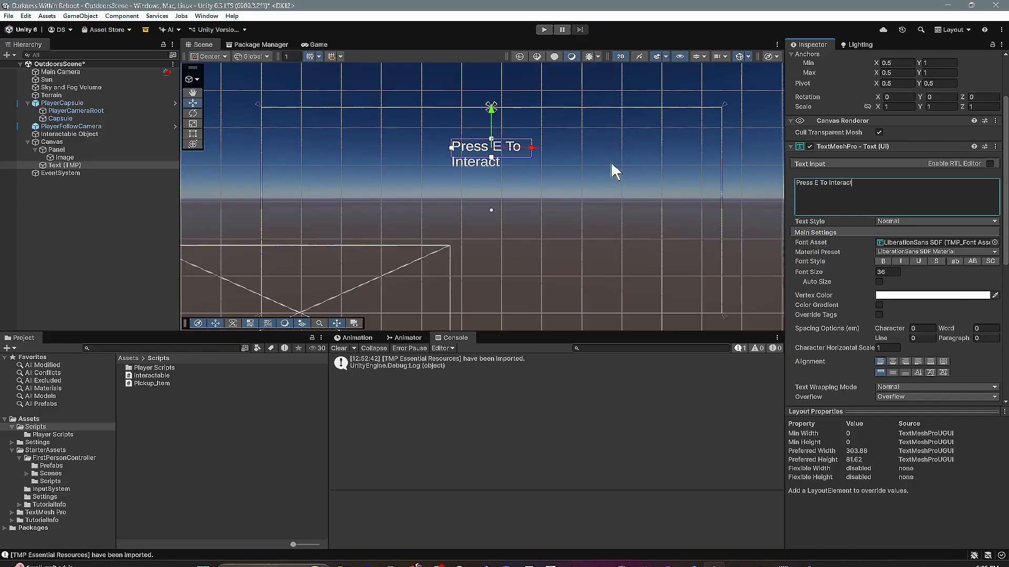
{"action": "left_click", "coordinate": [827, 173]}
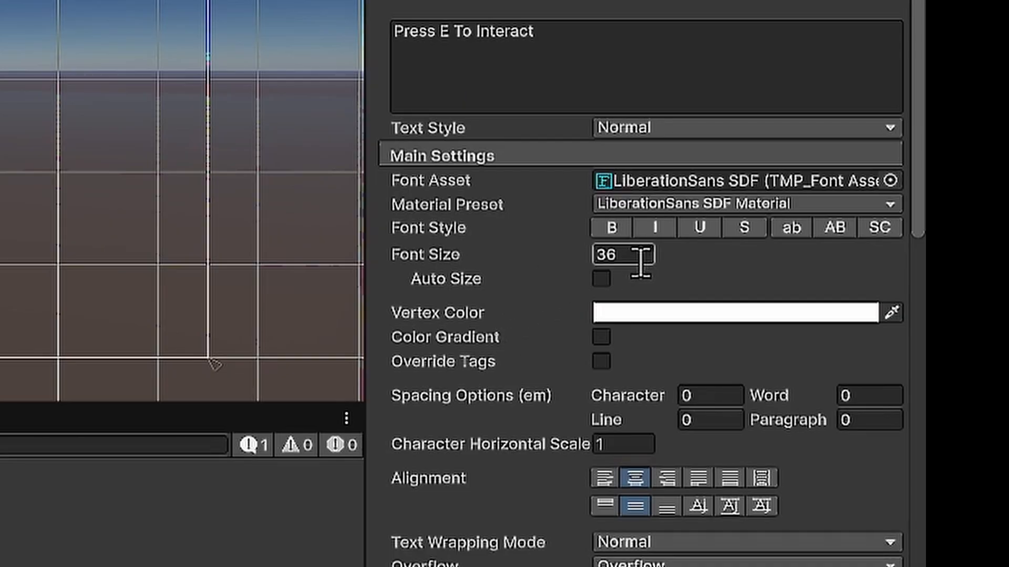
{"action": "left_click", "coordinate": [602, 278]}
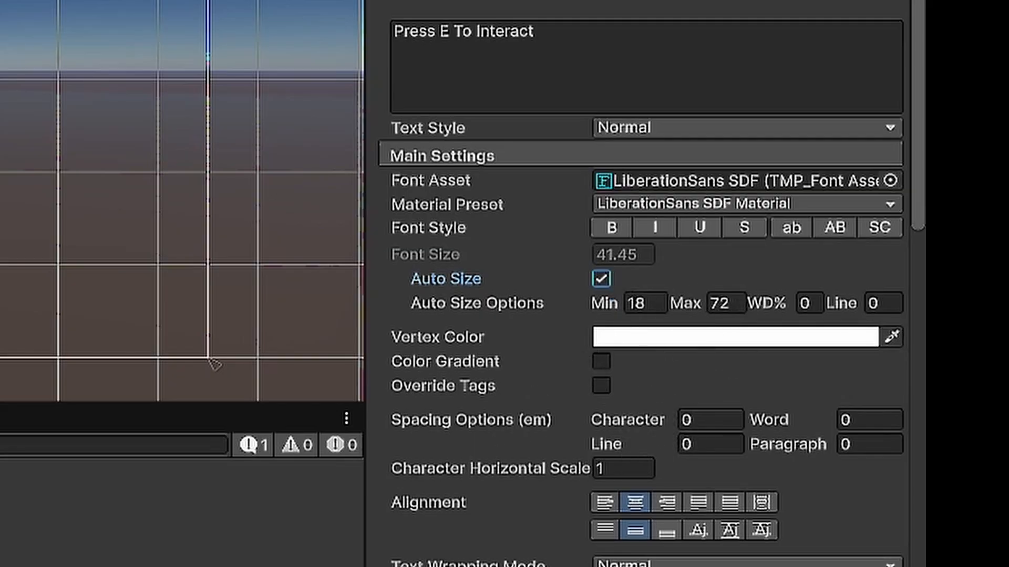
- Rename the text object as Notification Text and deactivate it in the scene
{"action": "left_click", "coordinate": [870, 59]}
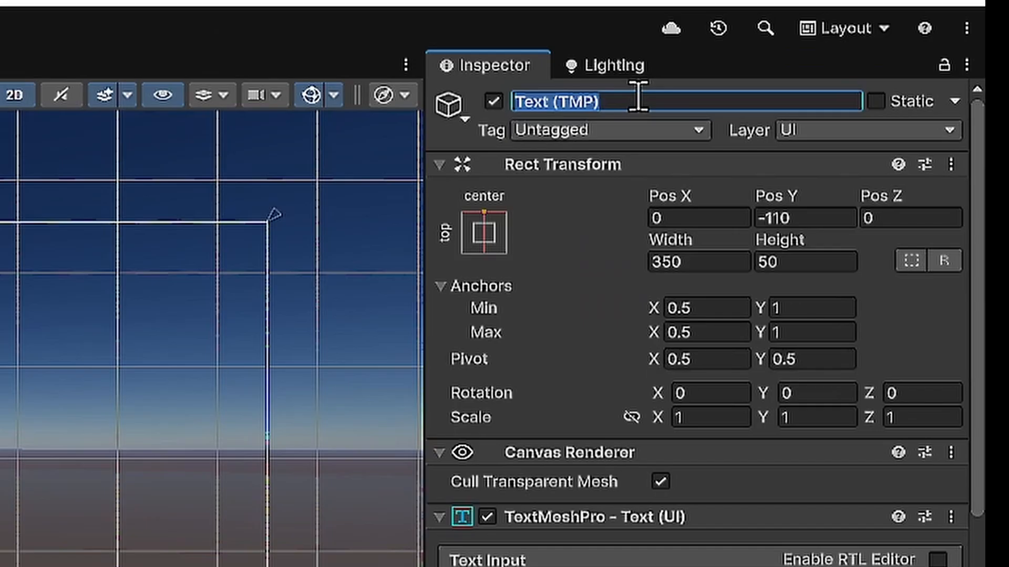
{"action": "type", "text": "Notification Tex"}
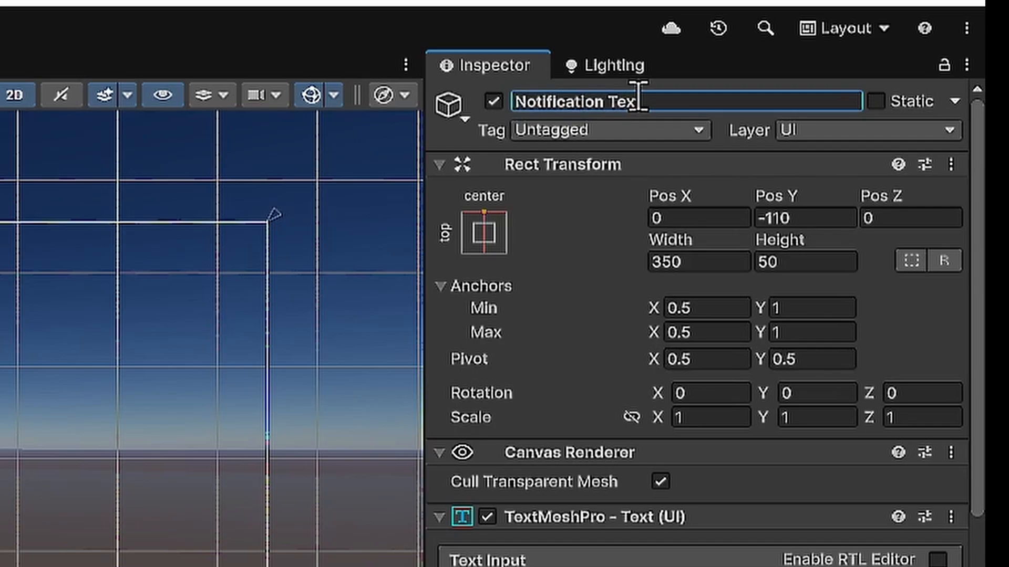
{"action": "type", "text": "t"}
{"action": "key", "text": "Return"}
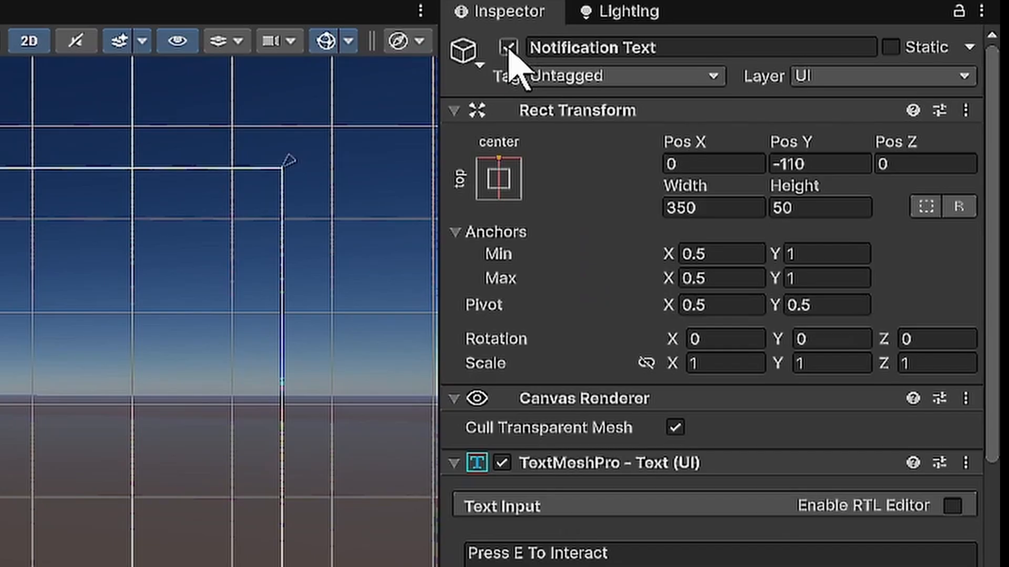
{"action": "left_click", "coordinate": [493, 101]}
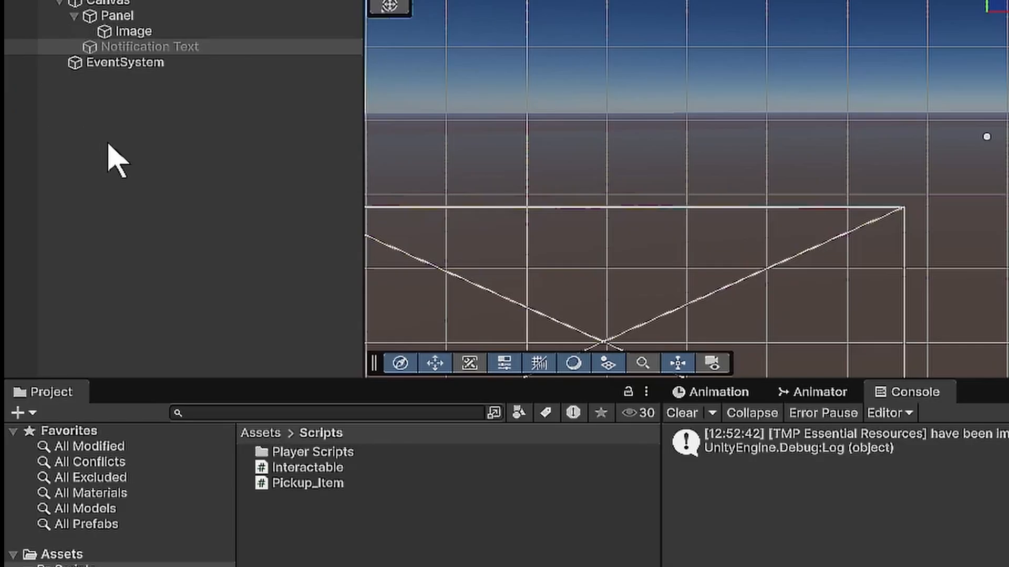
- Create an empty object at the root of the scene and name it Game Controller
{"action": "right_click", "coordinate": [56, 217]}
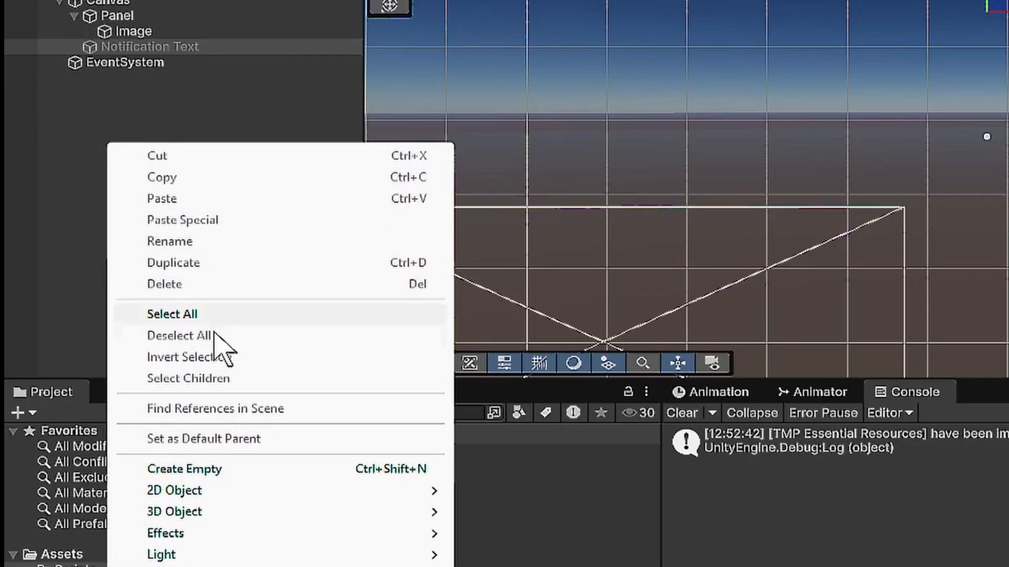
{"action": "left_click", "coordinate": [221, 469]}
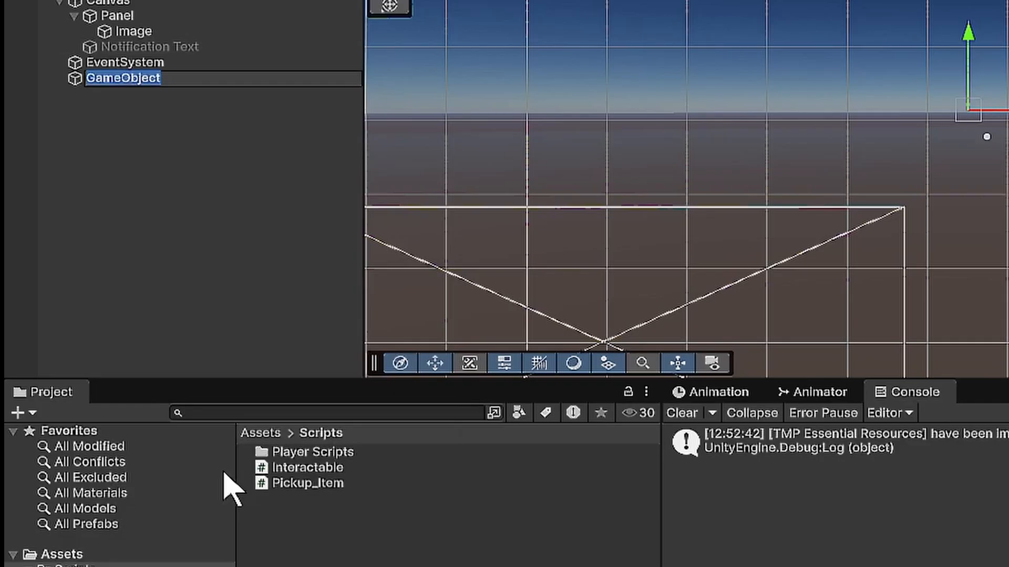
{"action": "type", "text": "Game Controller"}
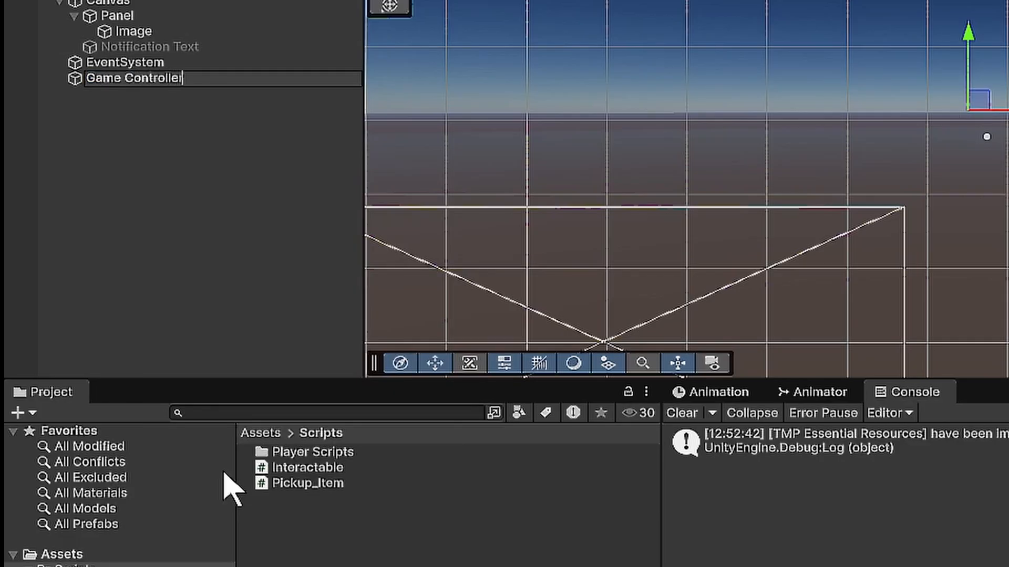
{"action": "key", "text": "Return"}
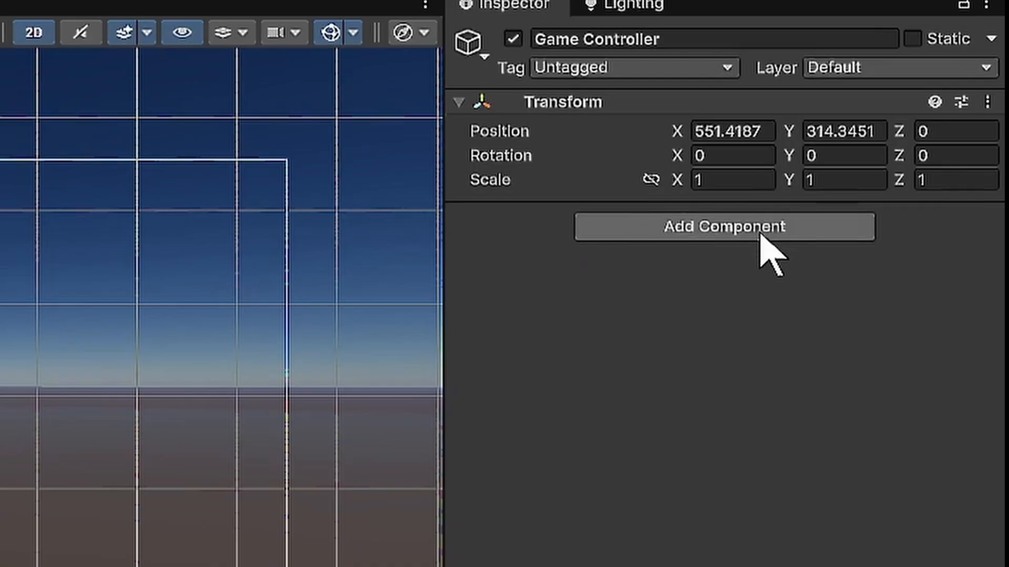
- Create a new script named Game_Controller and attach it as a component to the Game Controller object
{"action": "left_click", "coordinate": [735, 227]}
{"action": "type", "text": "game_control"}
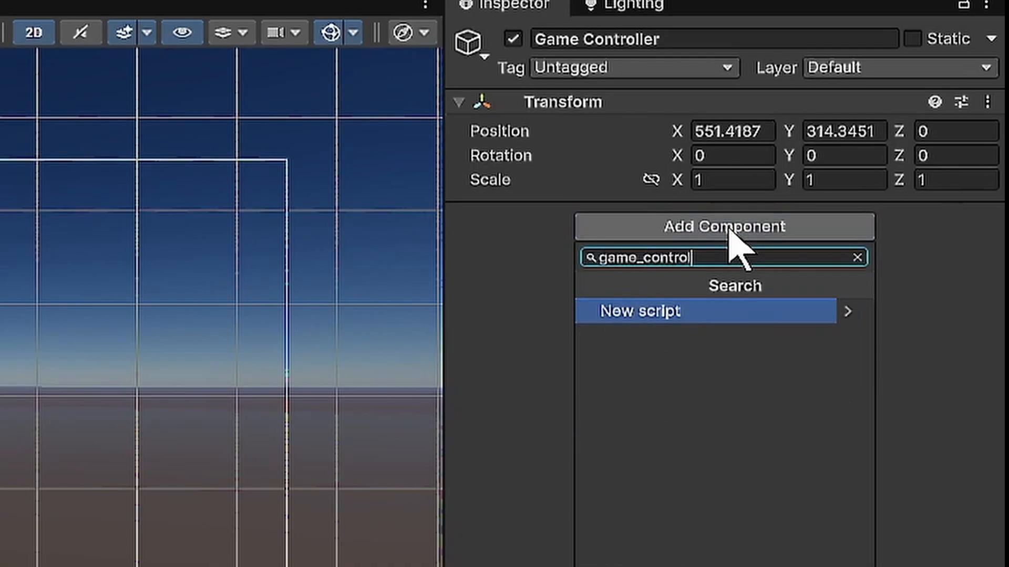
{"action": "key", "text": "BackSpace"}
{"action": "key", "text": "BackSpace"}
{"action": "key", "text": "BackSpace"}
{"action": "key", "text": "BackSpace"}
{"action": "key", "text": "BackSpace"}
{"action": "key", "text": "BackSpace"}
{"action": "key", "text": "BackSpace"}
{"action": "key", "text": "BackSpace"}
{"action": "key", "text": "BackSpace"}
{"action": "key", "text": "BackSpace"}
{"action": "key", "text": "BackSpace"}
{"action": "key", "text": "BackSpace"}
{"action": "type", "text": "Game_Controller"}
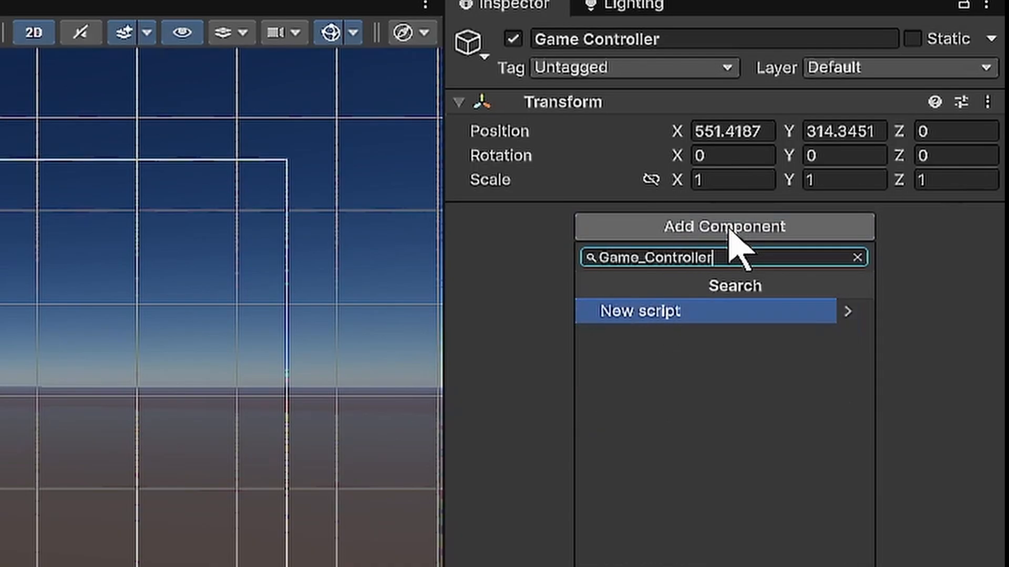
{"action": "key", "text": "Return"}
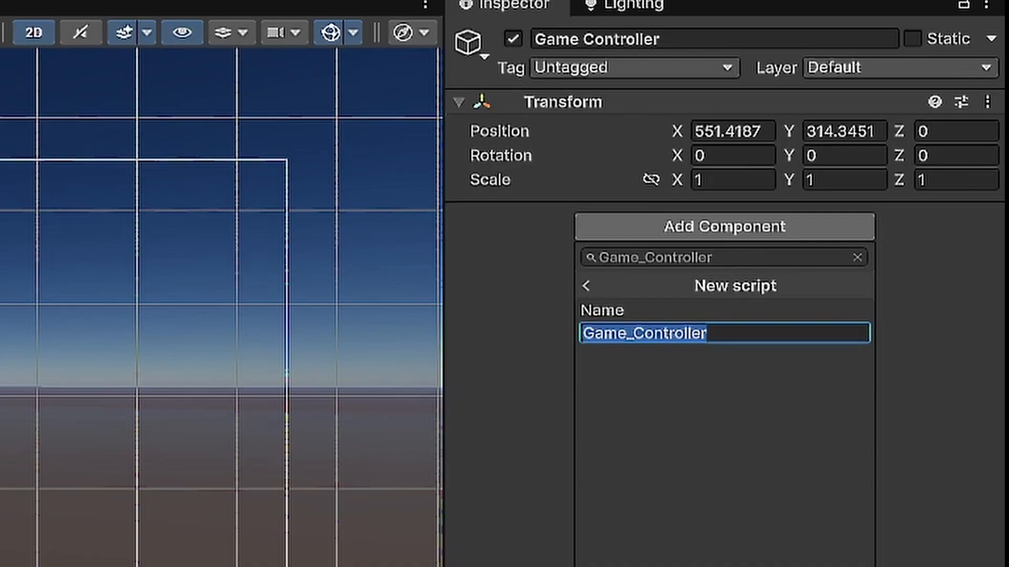
{"action": "key", "text": "Return"}
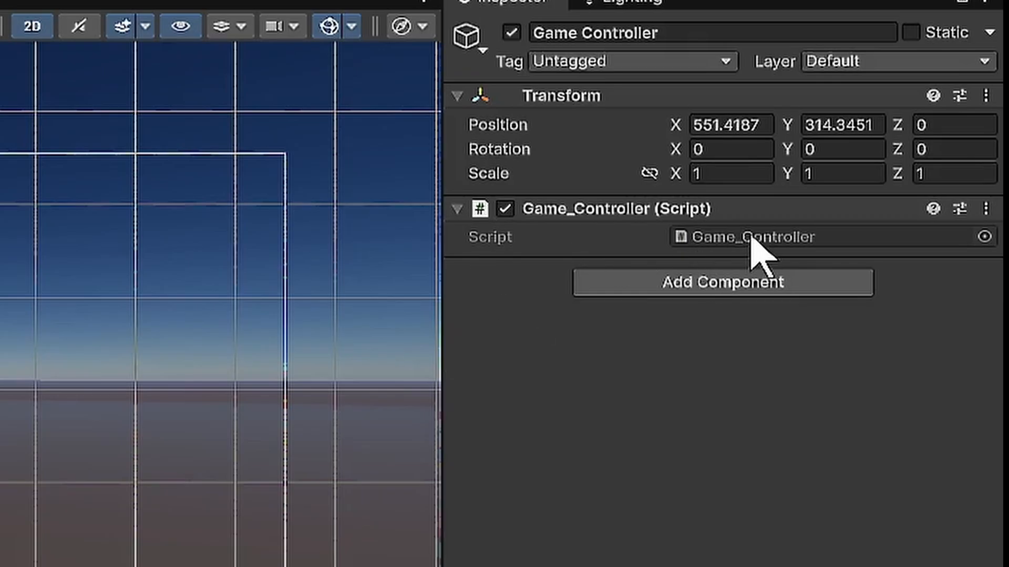
- Open the Game_Controller script in Visual Studio and delete the default Start and Update methods with their comments
{"action": "double_click", "coordinate": [751, 238]}
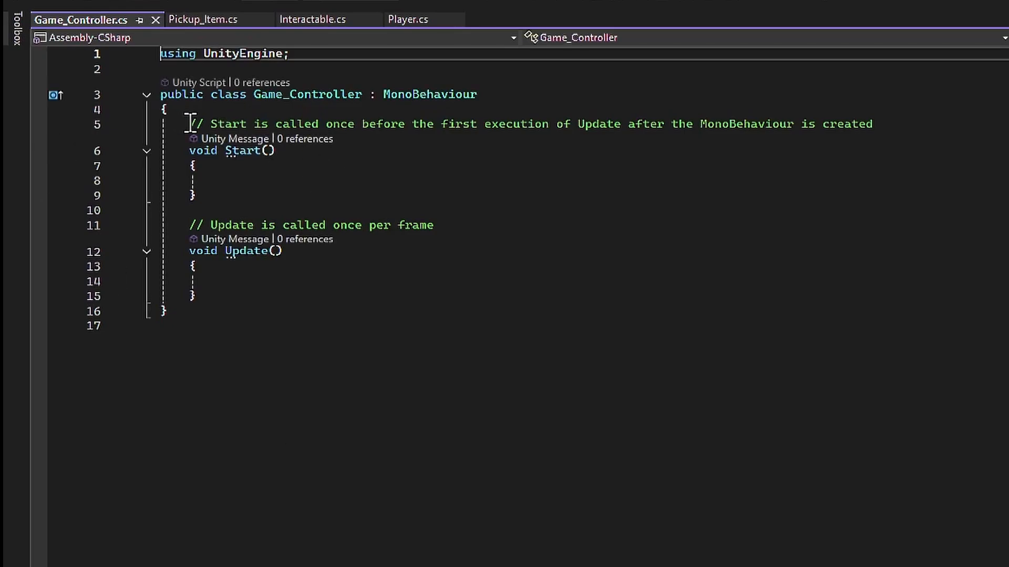
{"action": "left_click_drag", "start_coordinate": [187, 124], "coordinate": [323, 297]}
{"action": "key", "text": "BackSpace"}
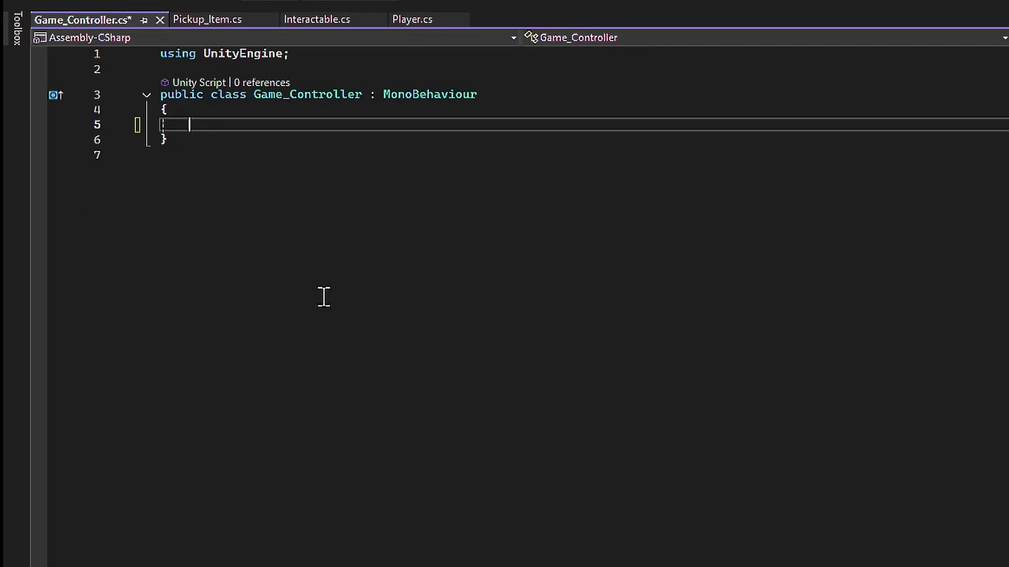
- Declare the field public static Game_Controller instance and add a private void Awake method below it
{"action": "type", "text": "public static "}
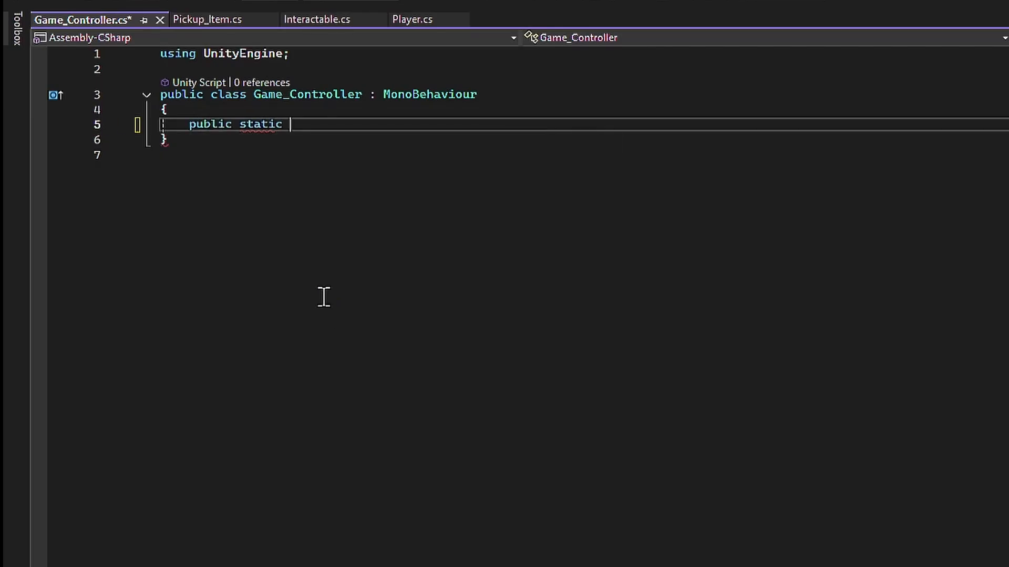
{"action": "type", "text": "Game_Controller instance;"}
{"action": "key", "text": "Return"}
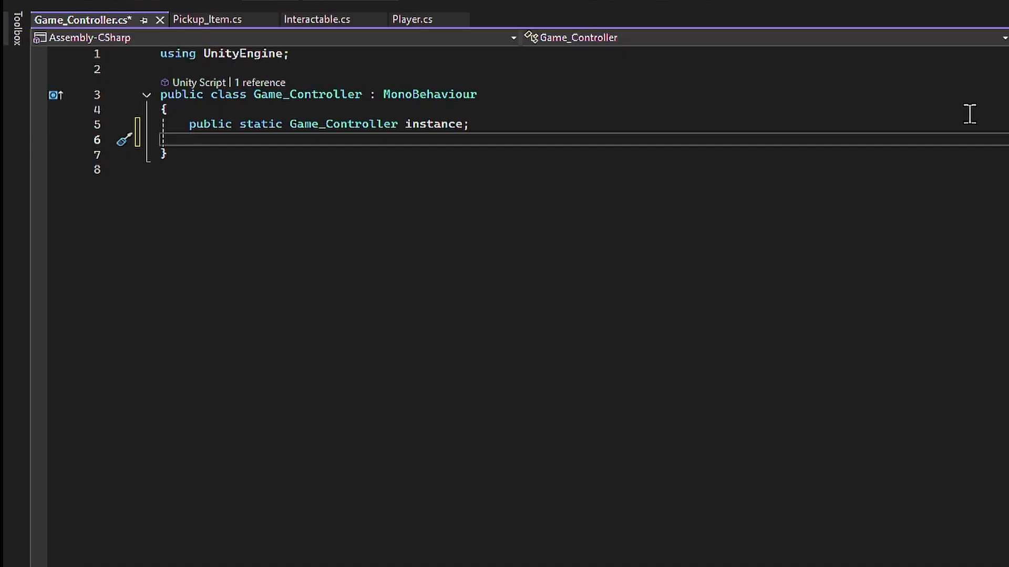
{"action": "type", "text": "Awa"}
{"action": "key", "text": "Tab"}
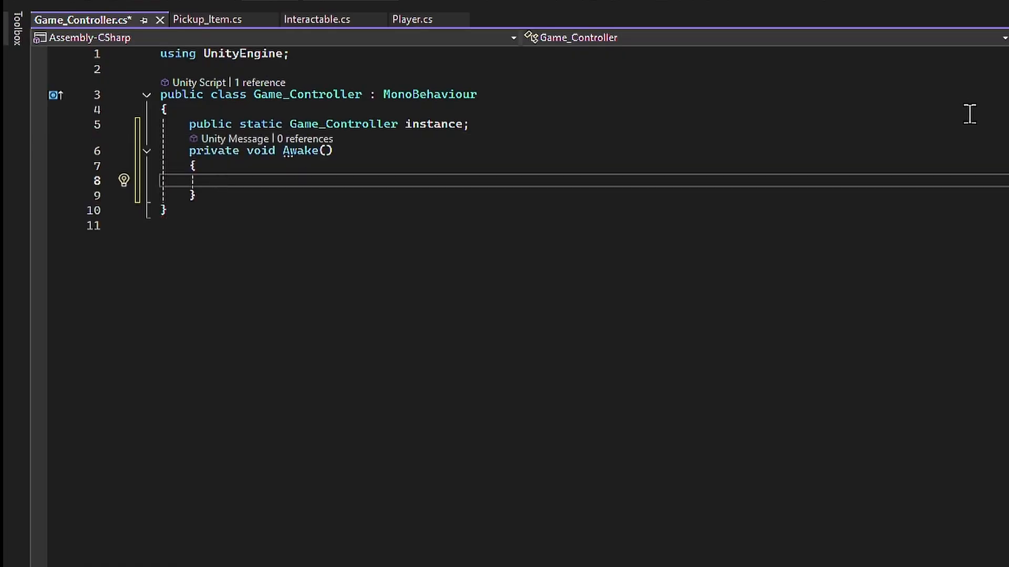
- Inside Awake, write the condition if (instance == null) { instance = this; }
{"action": "type", "text": "if (instance == null) {"}
{"action": "key", "text": "Escape"}
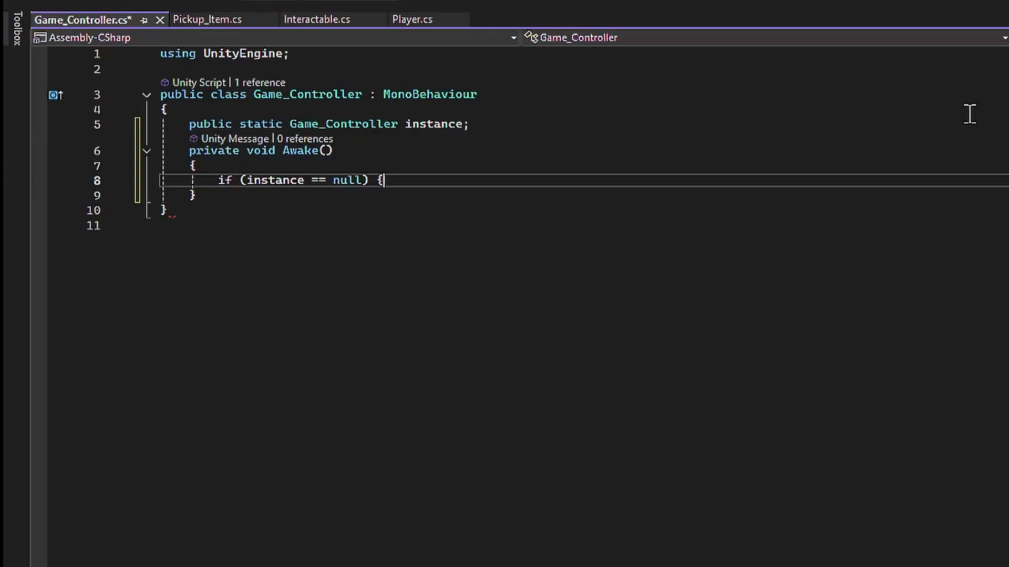
{"action": "type", "text": "insa"}
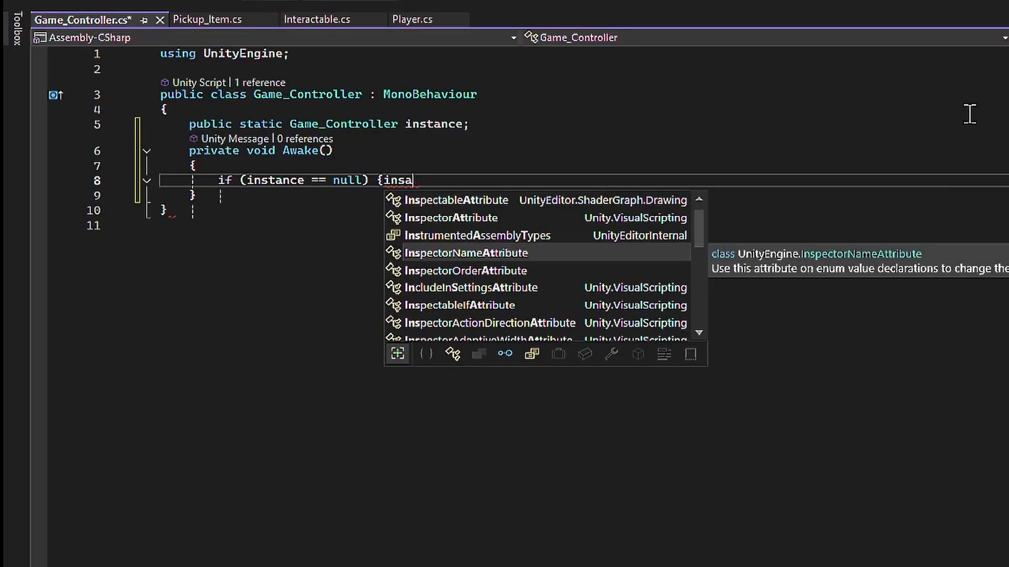
{"action": "type", "text": "nce "}
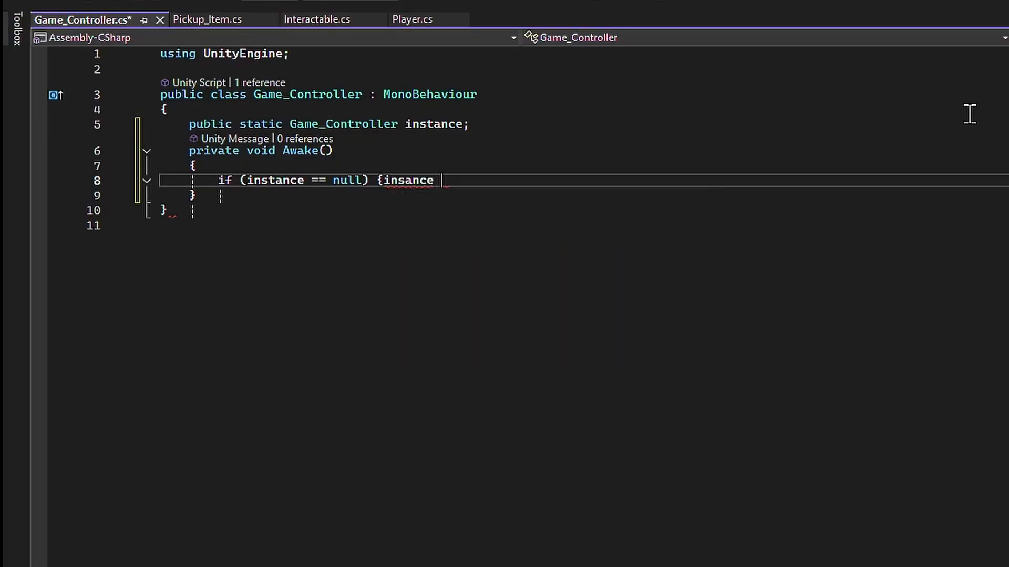
{"action": "type", "text": "= this"}
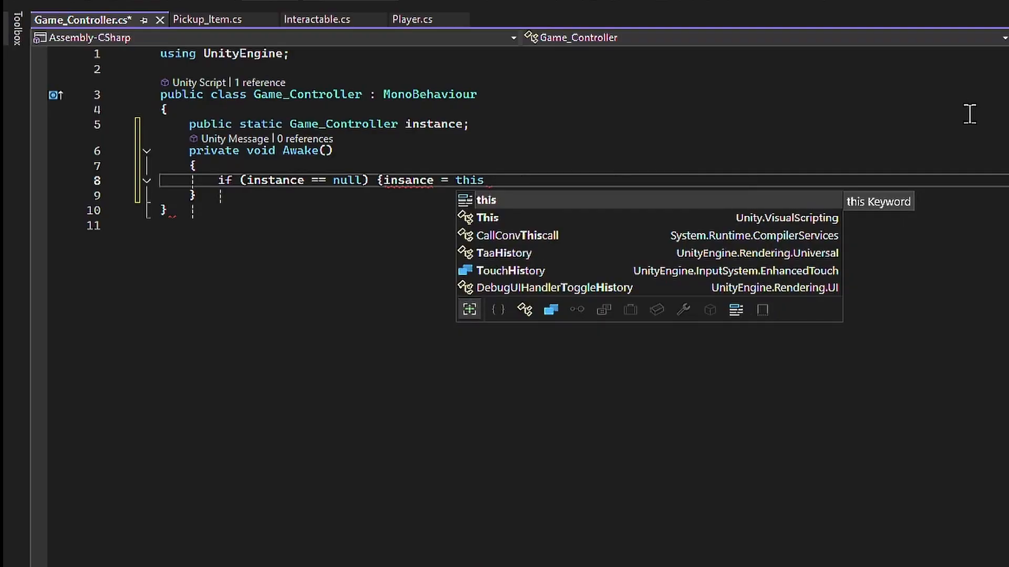
{"action": "type", "text": "}"}
{"action": "key", "text": "Left"}
{"action": "key", "text": "Left"}
{"action": "key", "text": "Left"}
{"action": "key", "text": "Left"}
{"action": "key", "text": "Left"}
{"action": "key", "text": "Left"}
{"action": "key", "text": "Left"}
{"action": "key", "text": "Left"}
{"action": "key", "text": "Left"}
{"action": "key", "text": "Left"}
{"action": "key", "text": "Left"}
{"action": "key", "text": "Left"}
{"action": "key", "text": "Left"}
{"action": "key", "text": "Right"}
{"action": "type", "text": "g"}
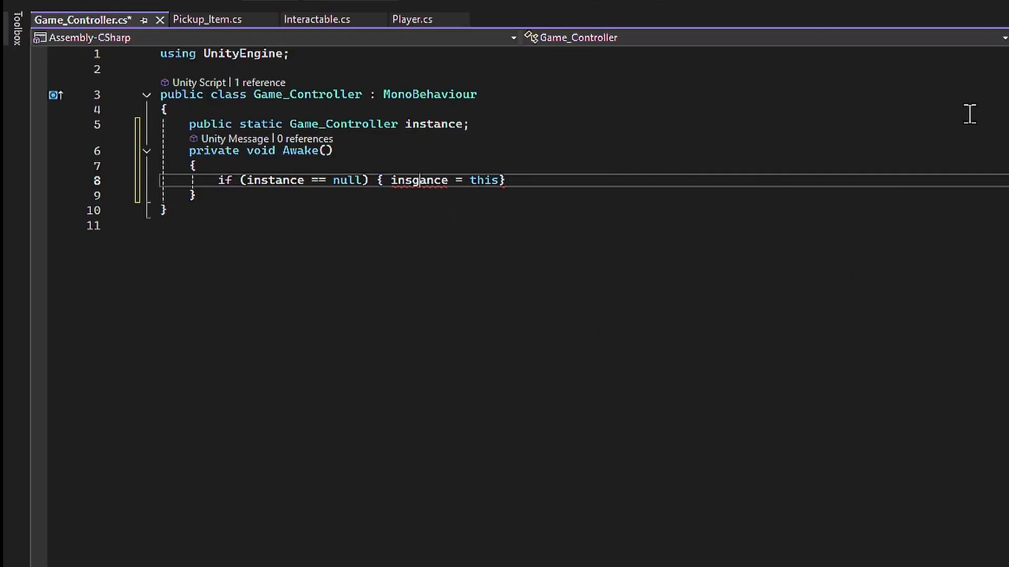
{"action": "key", "text": "BackSpace"}
{"action": "type", "text": "t"}
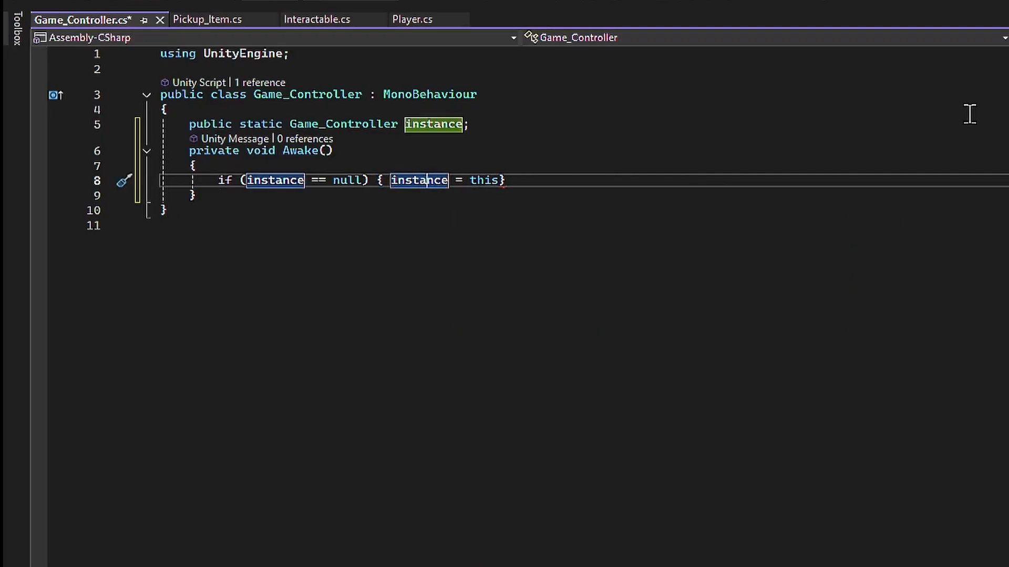
{"action": "key", "text": "Right"}
{"action": "key", "text": "Right"}
{"action": "key", "text": "Right"}
{"action": "key", "text": "Right"}
{"action": "key", "text": "Right"}
{"action": "key", "text": "Right"}
{"action": "key", "text": "Right"}
{"action": "key", "text": "Right"}
{"action": "key", "text": "Right"}
{"action": "type", "text": ";"}
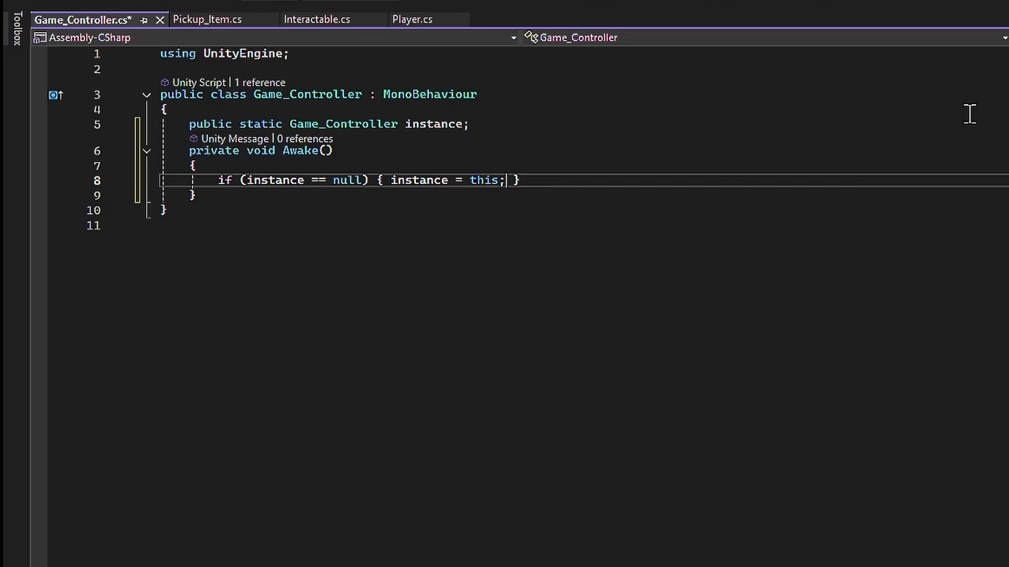
- Remove the braces around instance = this; so the if statement stands on a single line
{"action": "key", "text": "Left"}
{"action": "key", "text": "Left"}
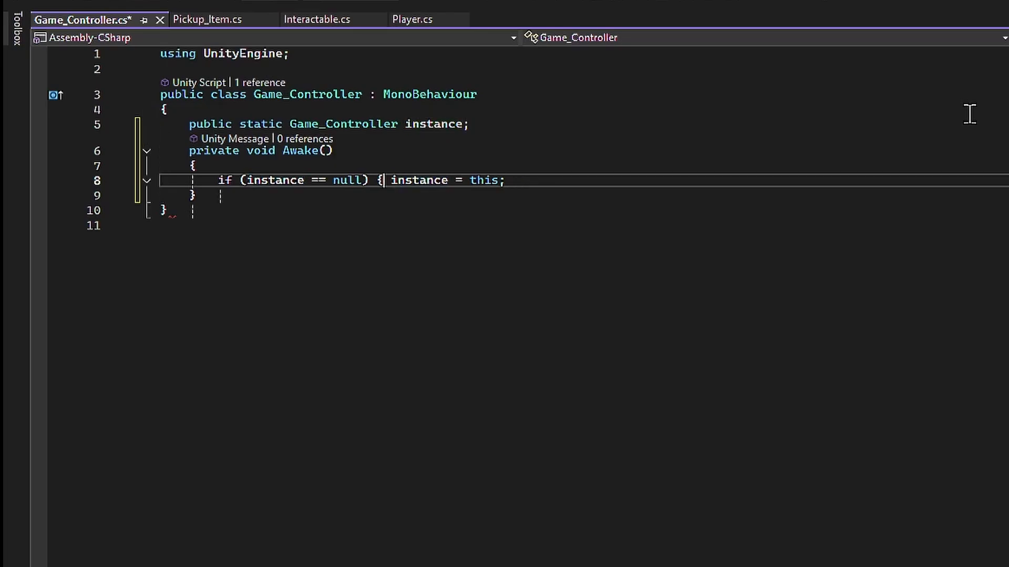
{"action": "key", "text": "BackSpace"}
{"action": "key", "text": "End"}
- Add an else block below the if statement containing Destroy(gameObject);
{"action": "key", "text": "Return"}
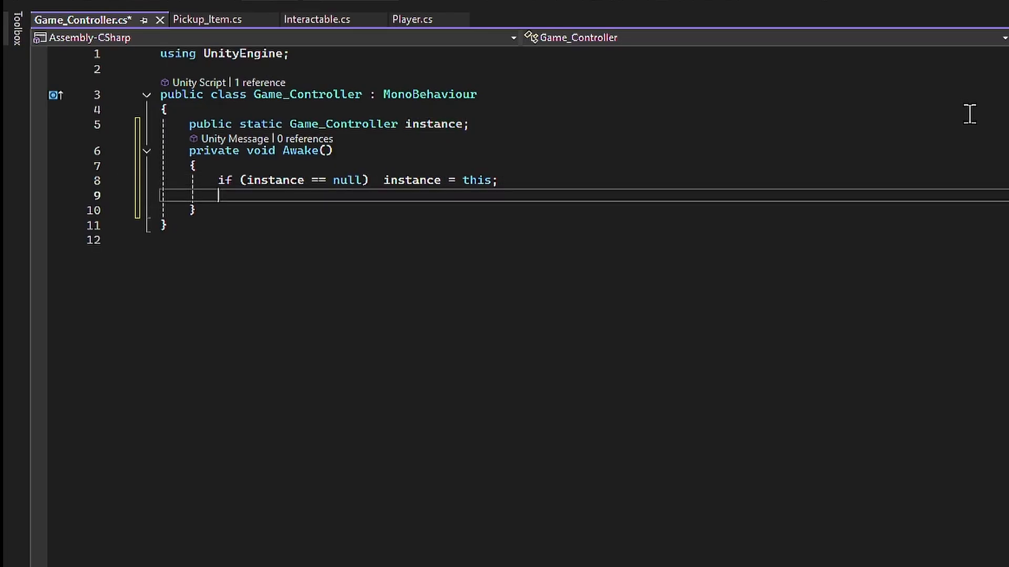
{"action": "type", "text": "else"}
{"action": "key", "text": "Tab"}
{"action": "key", "text": "Tab"}
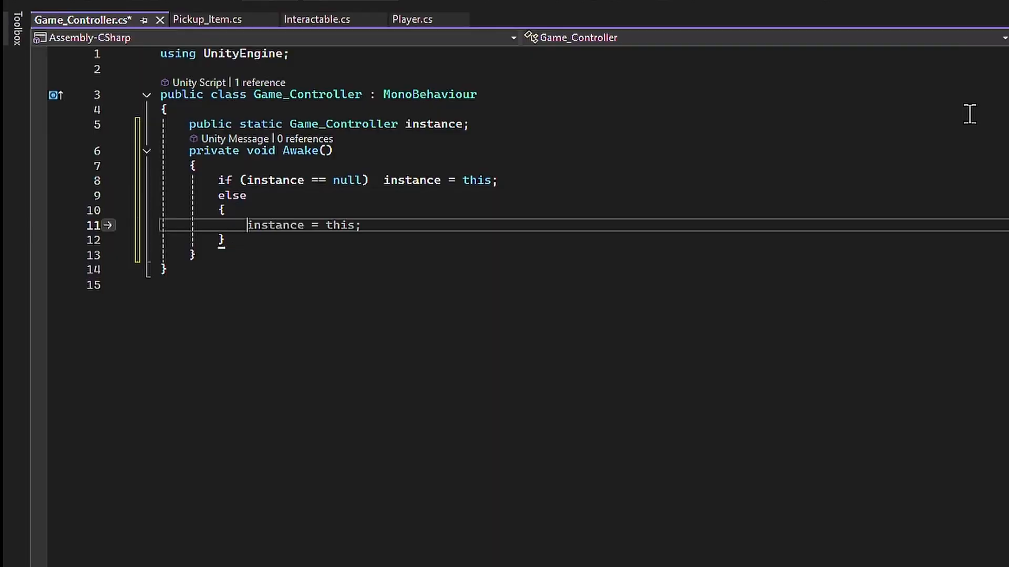
{"action": "type", "text": "destr"}
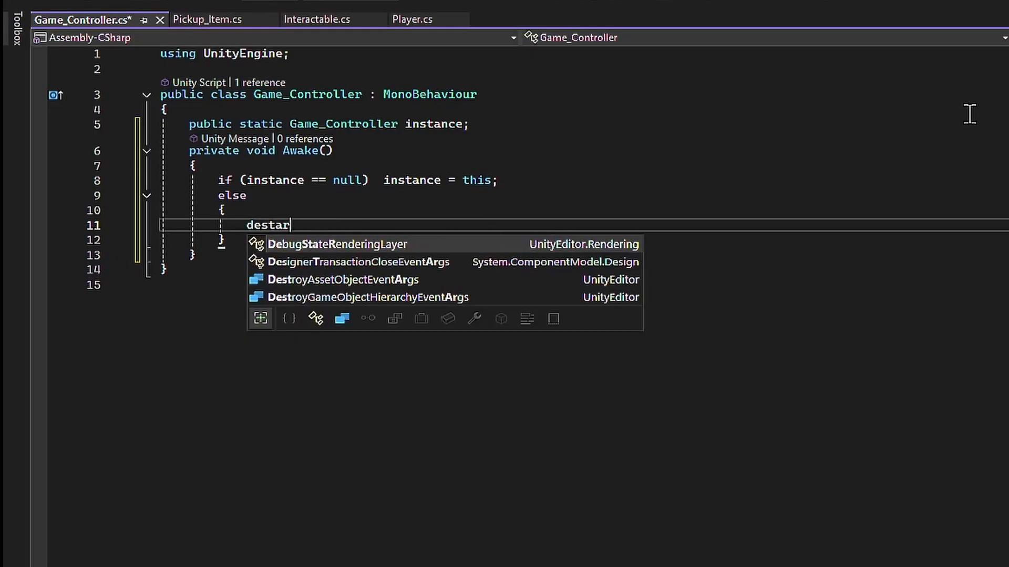
{"action": "key", "text": "Down"}
{"action": "key", "text": "Tab"}
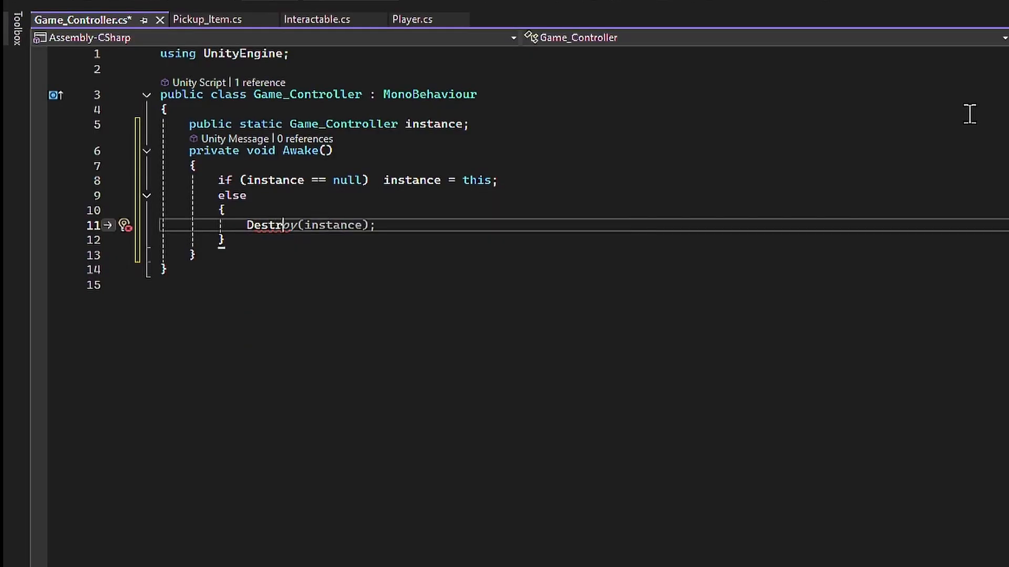
{"action": "type", "text": "(a"}
{"action": "key", "text": "BackSpace"}
{"action": "type", "text": "gameObject)l"}
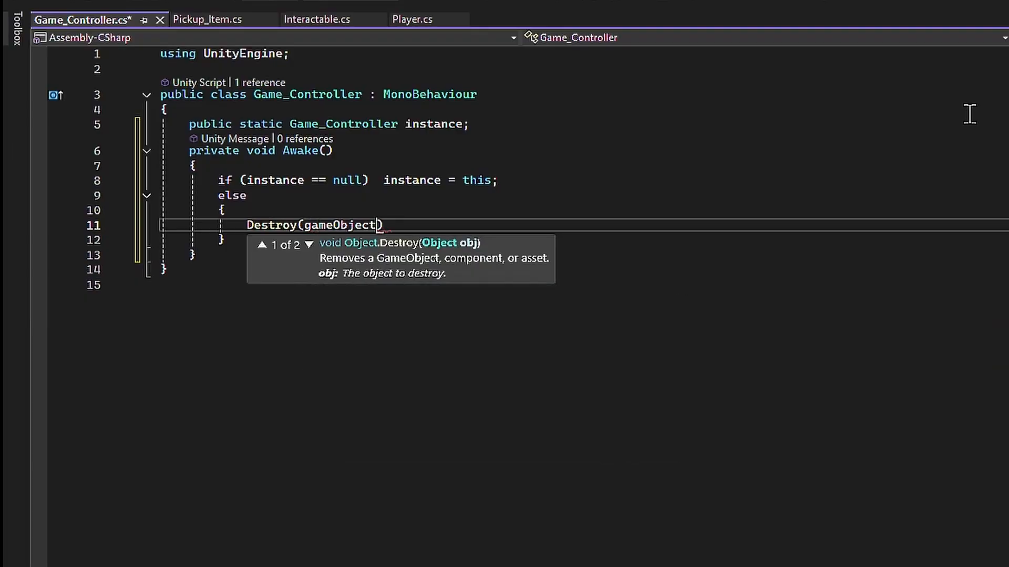
{"action": "type", "text": ";"}
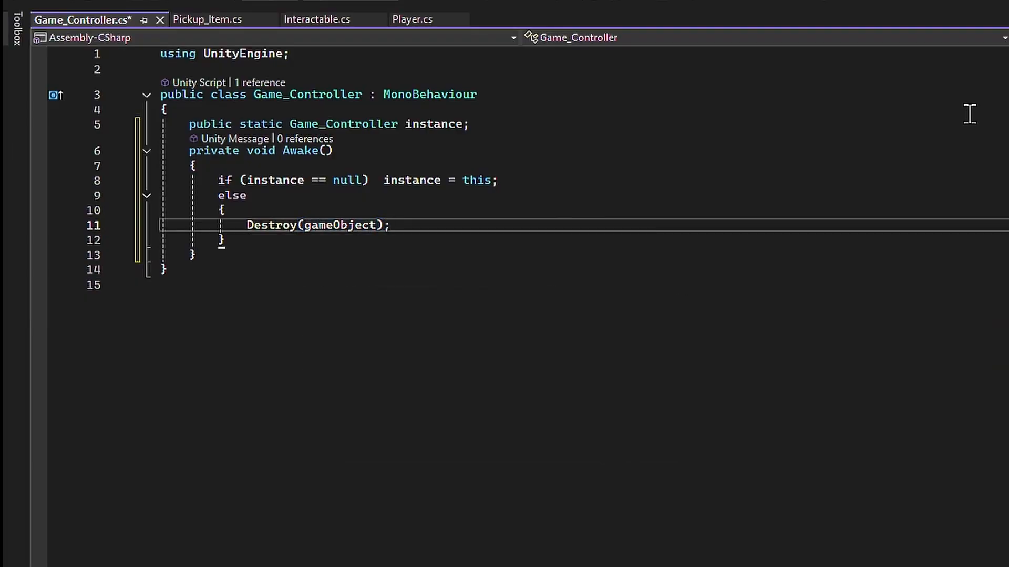
- Save the script and declare public delegate void GeneralEventHandler(); below the Awake method
{"action": "key", "text": "ctrl+s"}
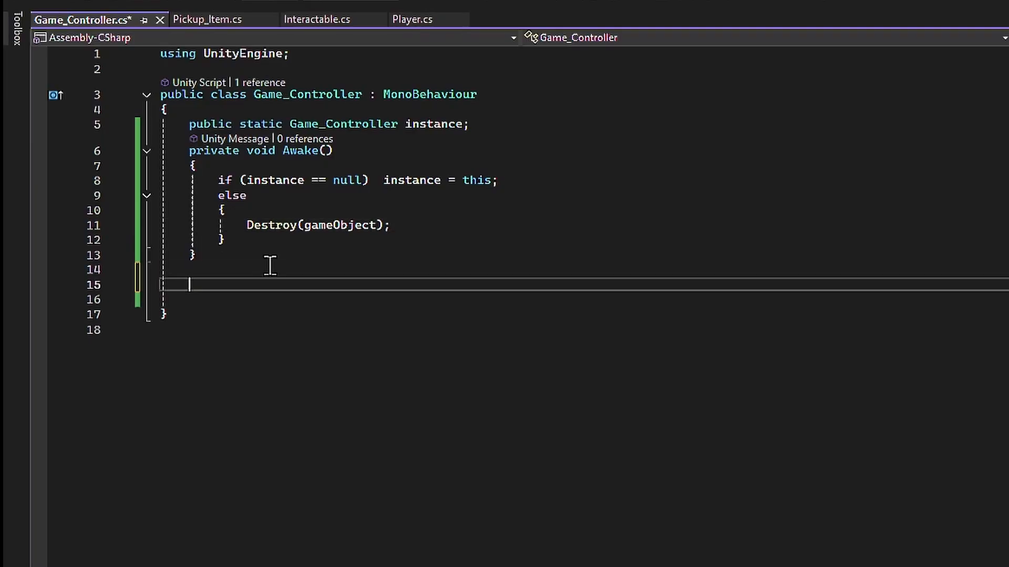
{"action": "type", "text": "public event"}
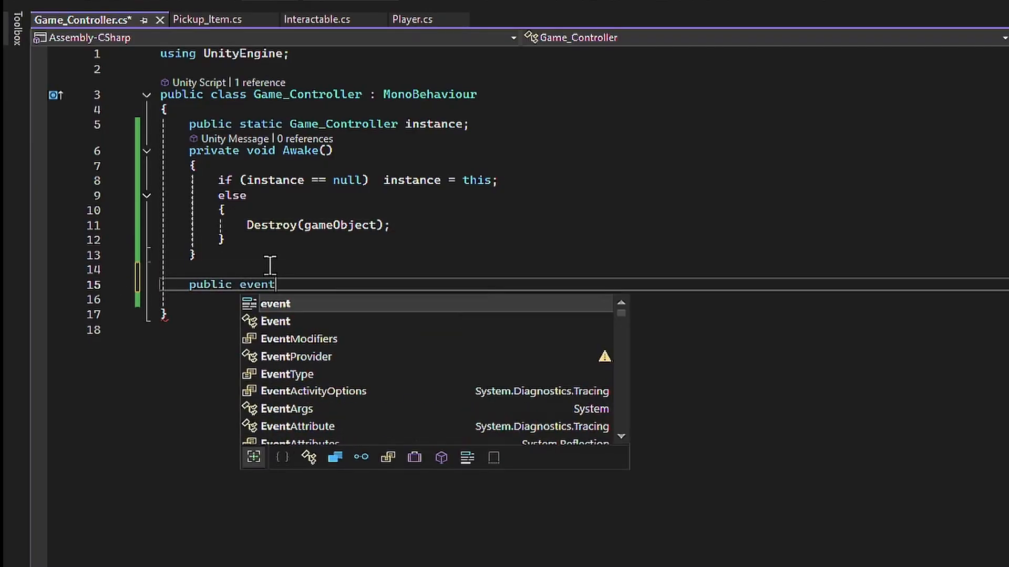
{"action": "type", "text": " GeneralEventHan"}
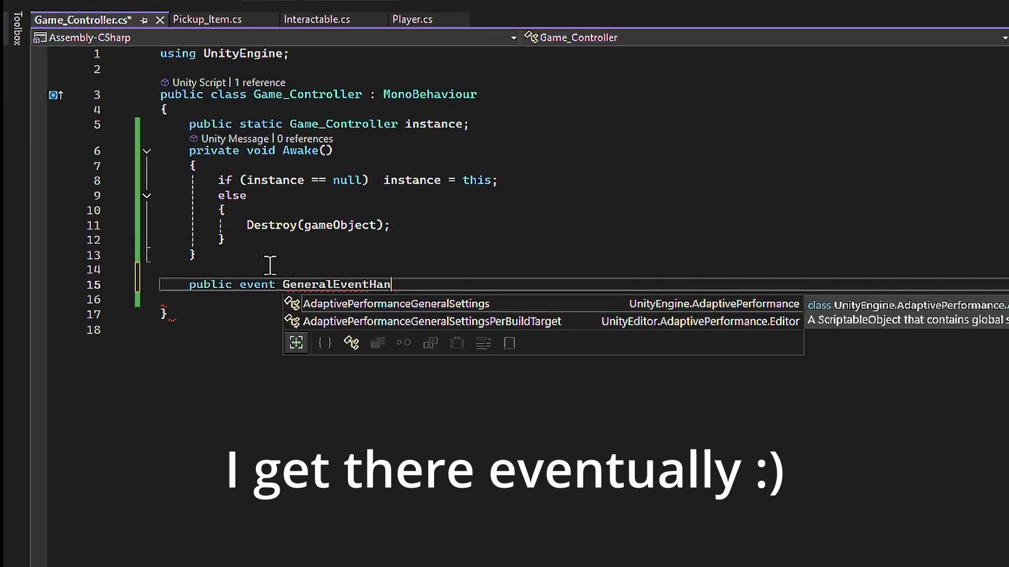
{"action": "type", "text": "dler"}
{"action": "double_click", "coordinate": [257, 284]}
{"action": "type", "text": "delegate"}
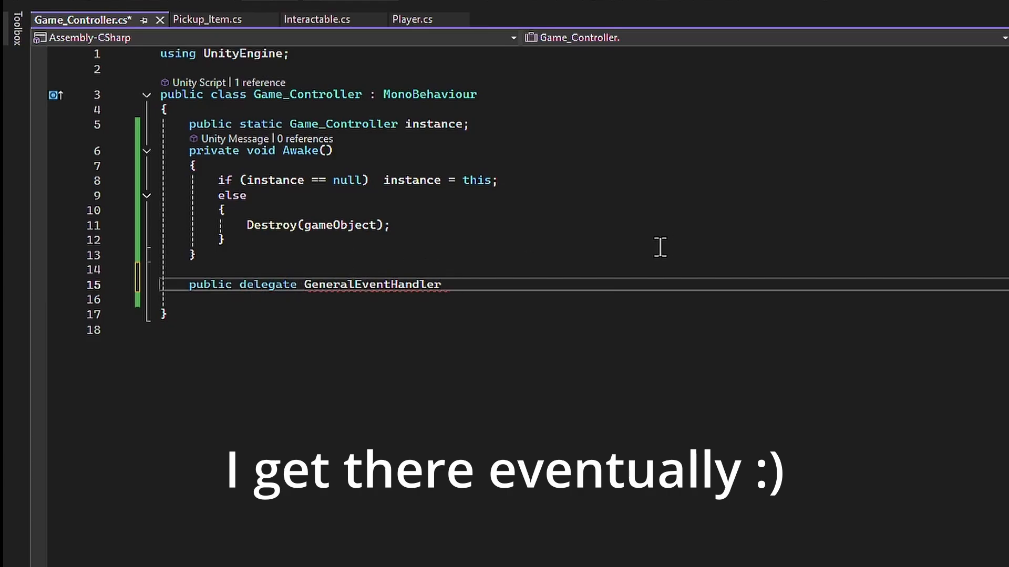
{"action": "type", "text": ");"}
{"action": "left_click", "coordinate": [305, 284]}
{"action": "type", "text": "void"}
{"action": "left_click", "coordinate": [582, 291]}
- Declare public event GeneralEventHandler OnPlayerFocusEvent; below the delegate
{"action": "key", "text": "Return"}
{"action": "key", "text": "Return"}
{"action": "type", "text": "public event GeneralEventHandler "}
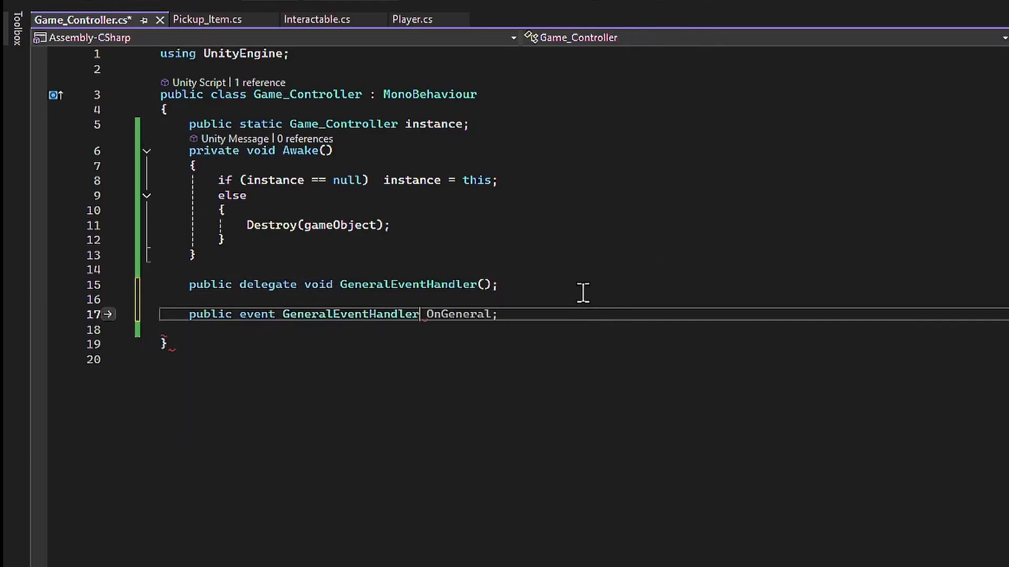
{"action": "type", "text": "OnPlayer"}
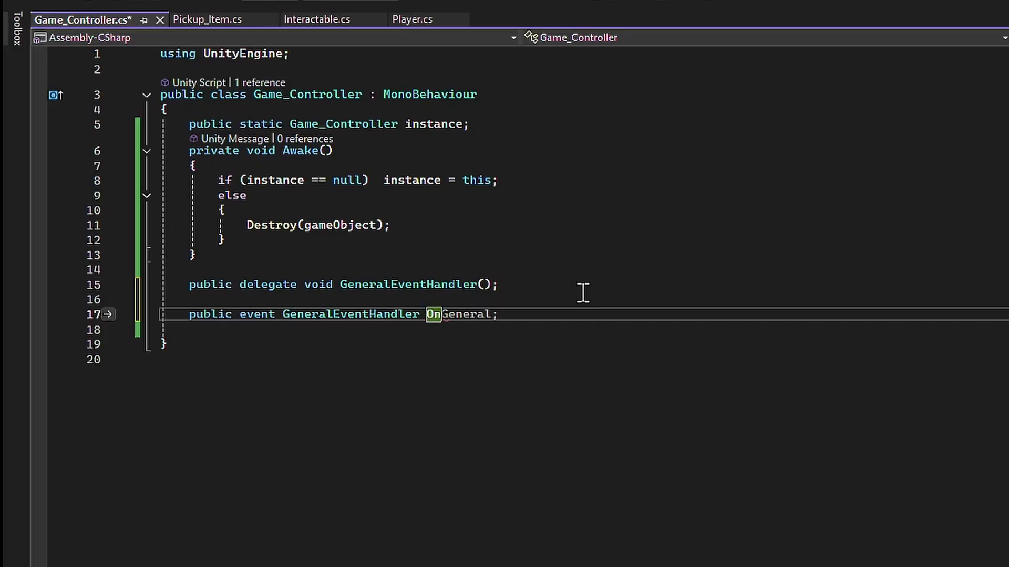
{"action": "type", "text": "Focus;"}
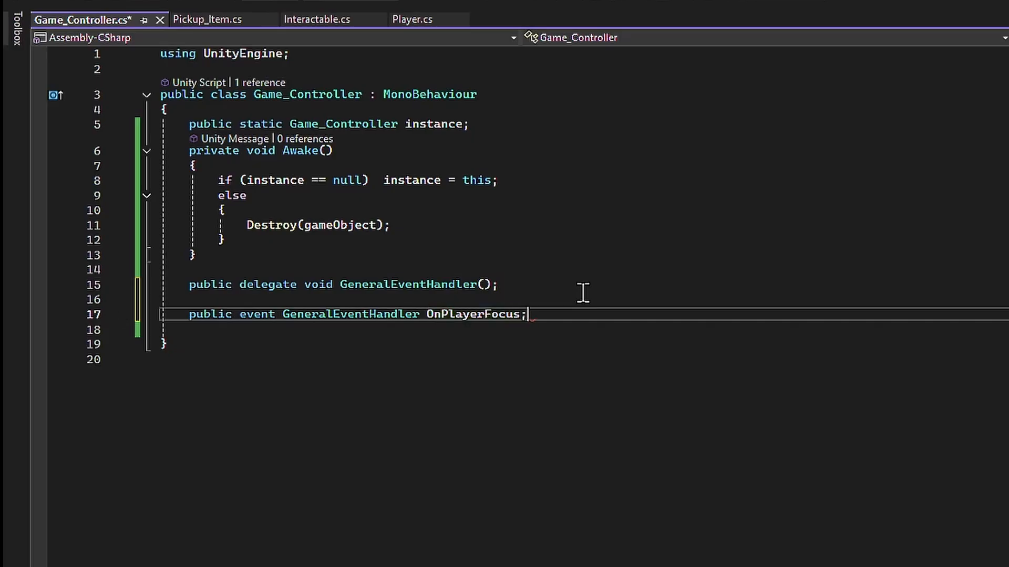
{"action": "key", "text": "BackSpace"}
{"action": "type", "text": "Event;"}
{"action": "key", "text": "Return"}
{"action": "key", "text": "Return"}
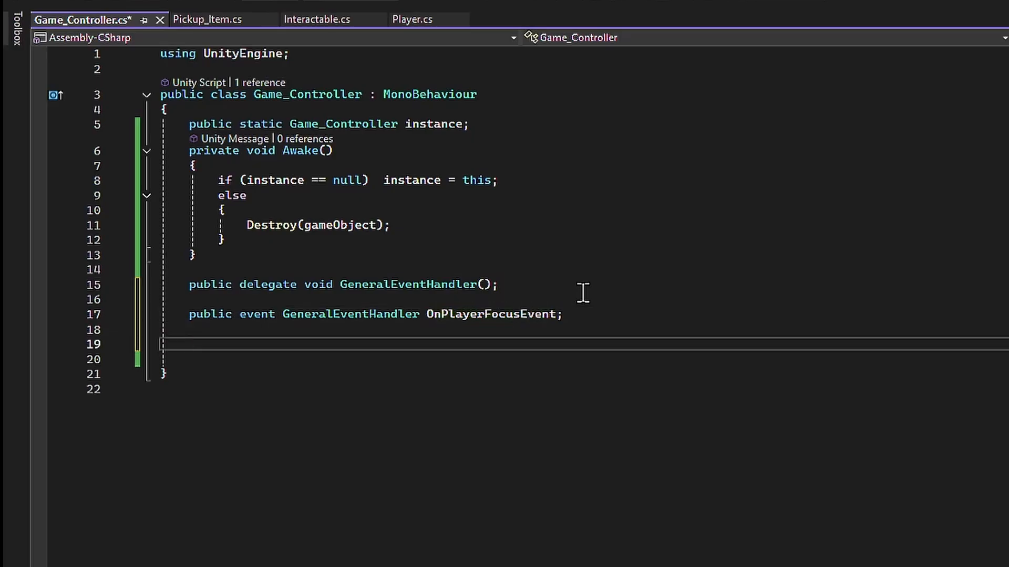
- Add an empty public void CallOnPlayerFocusEvent() method below the event declaration
{"action": "type", "text": "public void C"}
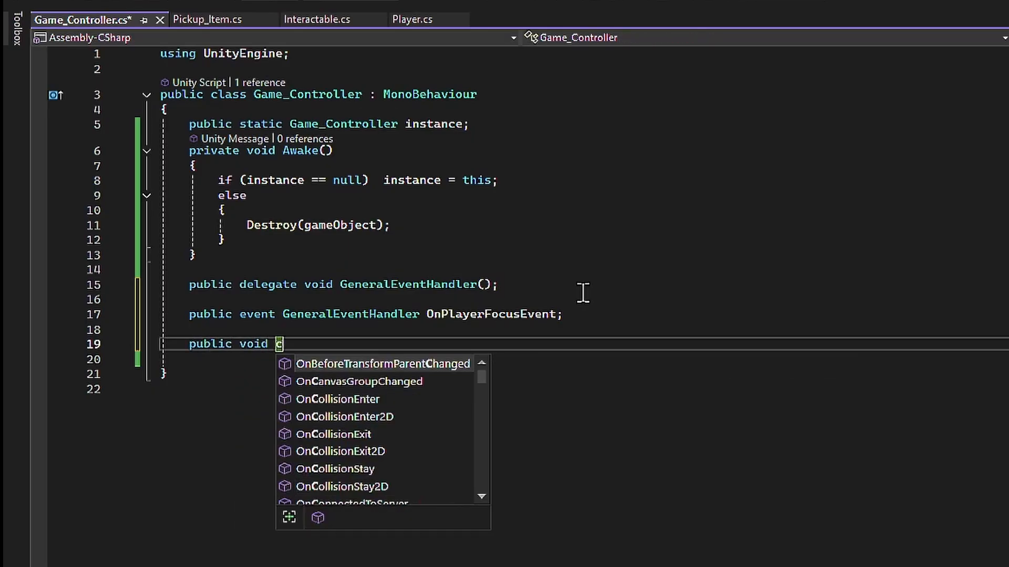
{"action": "key", "text": "BackSpace"}
{"action": "type", "text": "CallOnPl"}
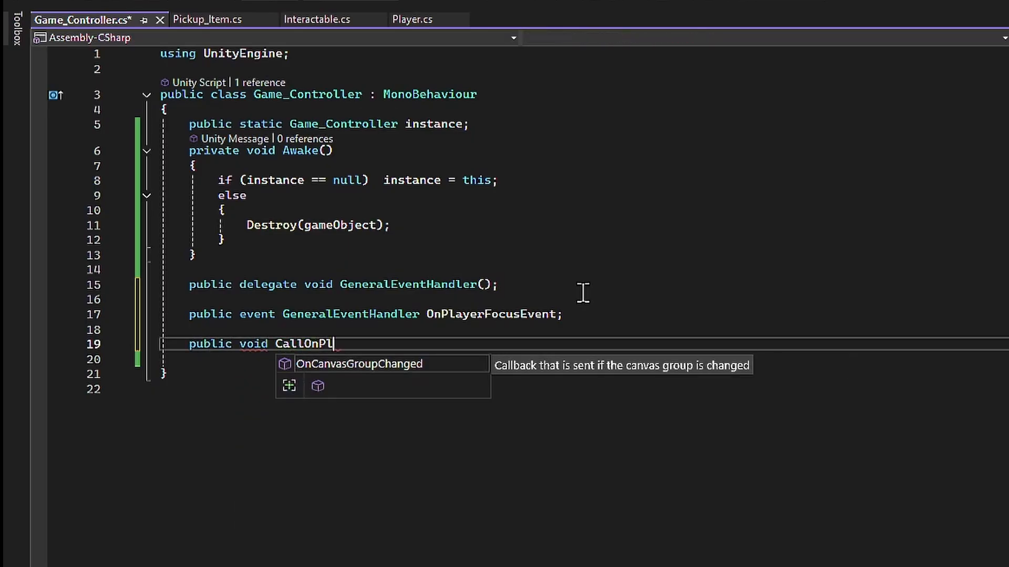
{"action": "type", "text": "ayerFocus"}
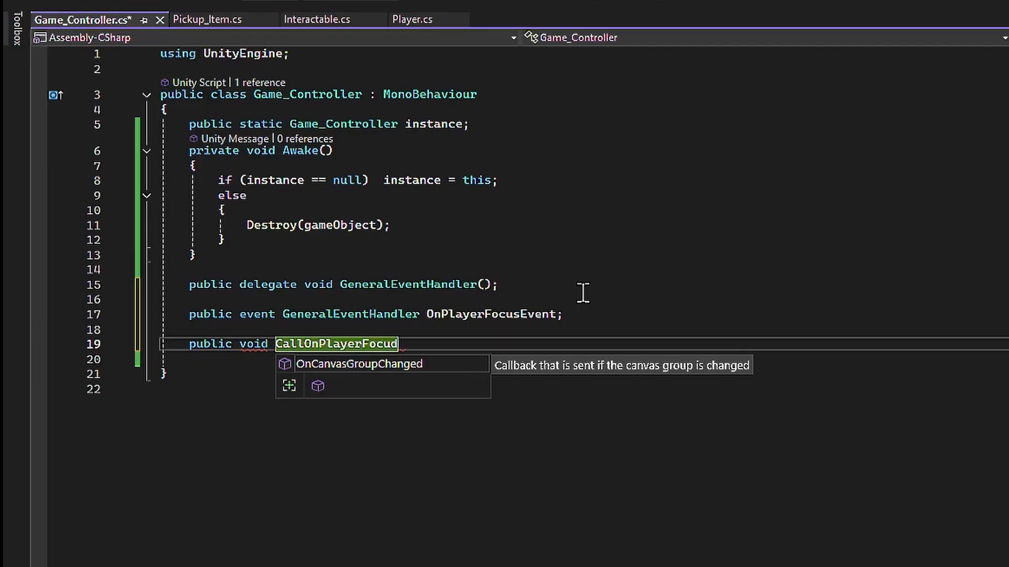
{"action": "type", "text": "Event()"}
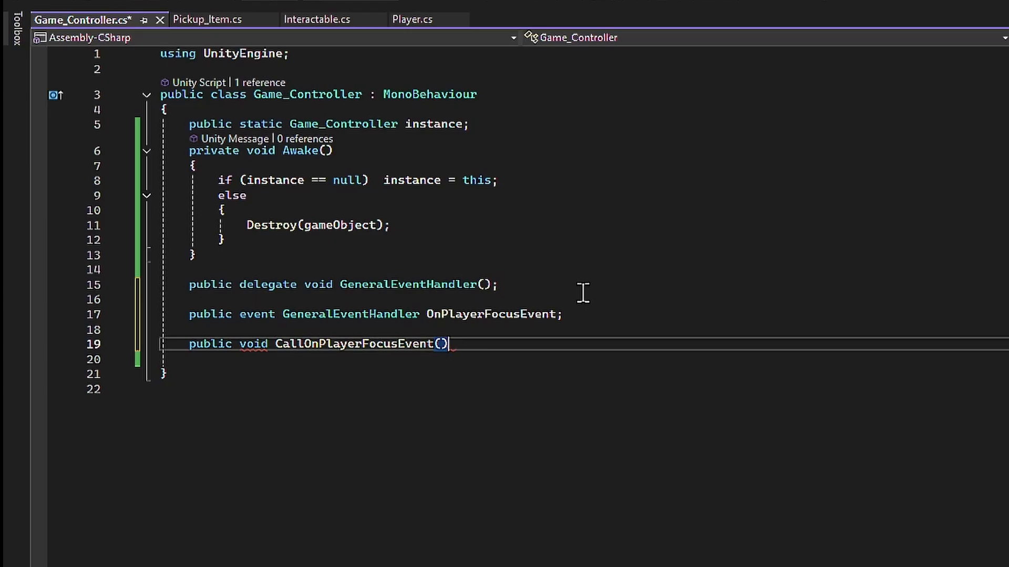
{"action": "type", "text": "{"}
{"action": "key", "text": "Return"}
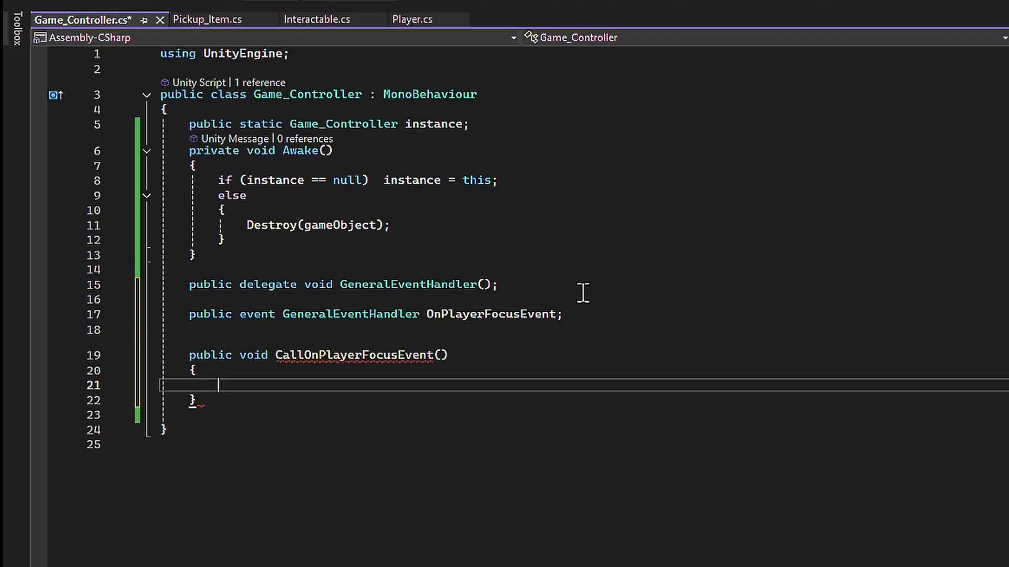
- Inside CallOnPlayerFocusEvent, write OnPlayerFocusEvent?.Invoke(); and save the script
{"action": "type", "text": "OnPlayerFocusEvent();"}
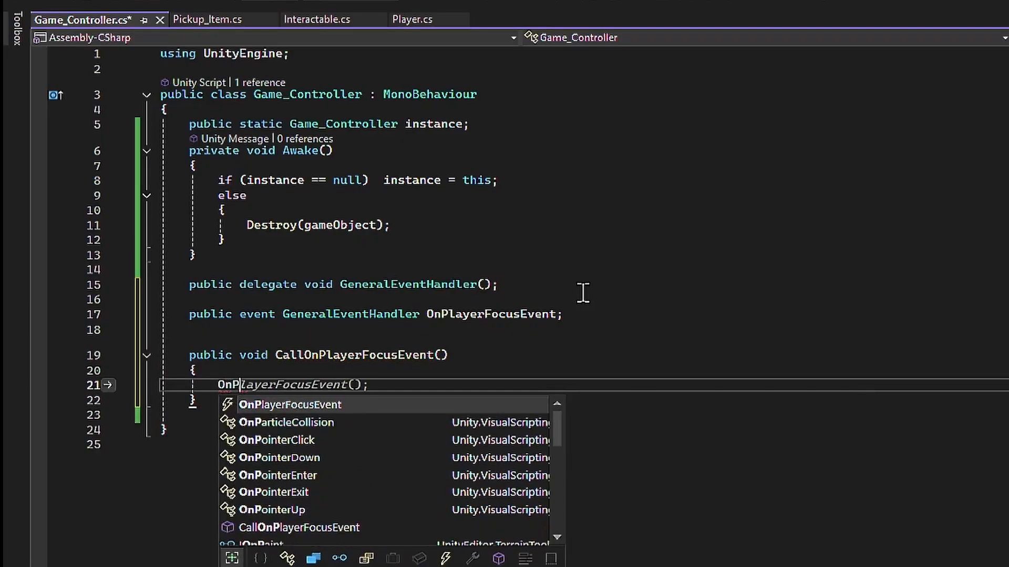
{"action": "key", "text": "Delete"}
{"action": "key", "text": "Delete"}
{"action": "key", "text": "Delete"}
{"action": "type", "text": "?."}
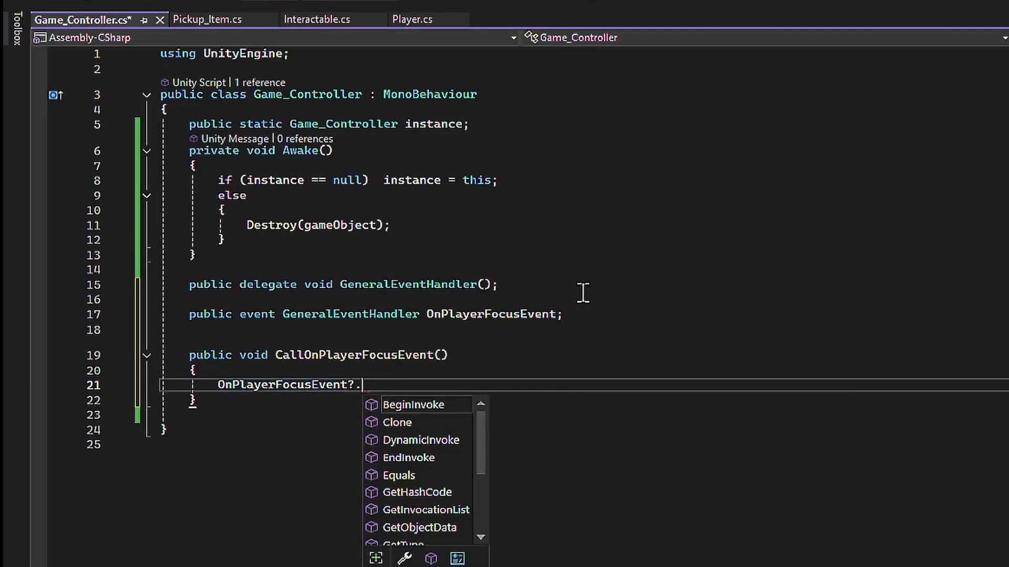
{"action": "type", "text": "Invoke();"}
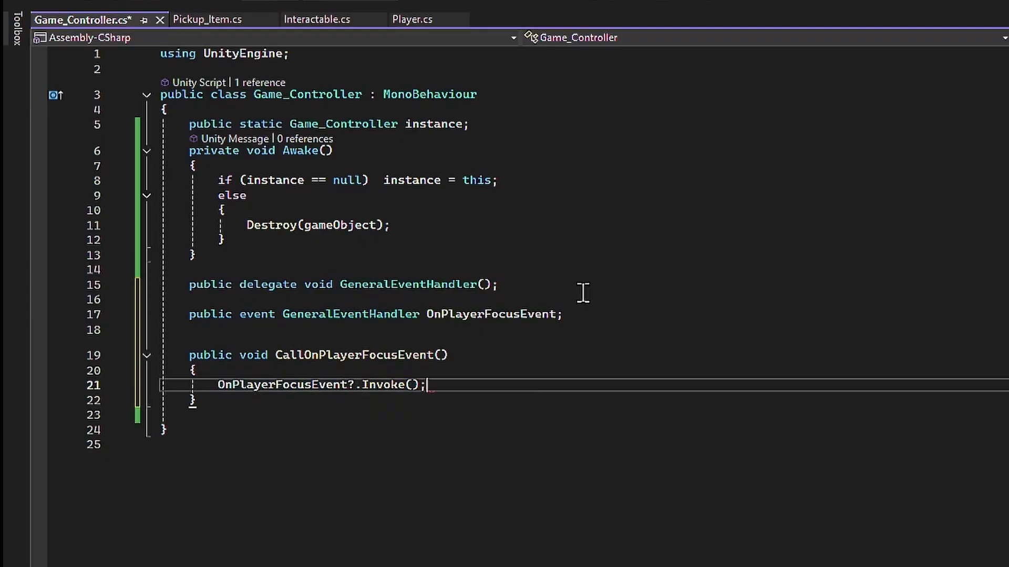
{"action": "key", "text": "ctrl+s"}
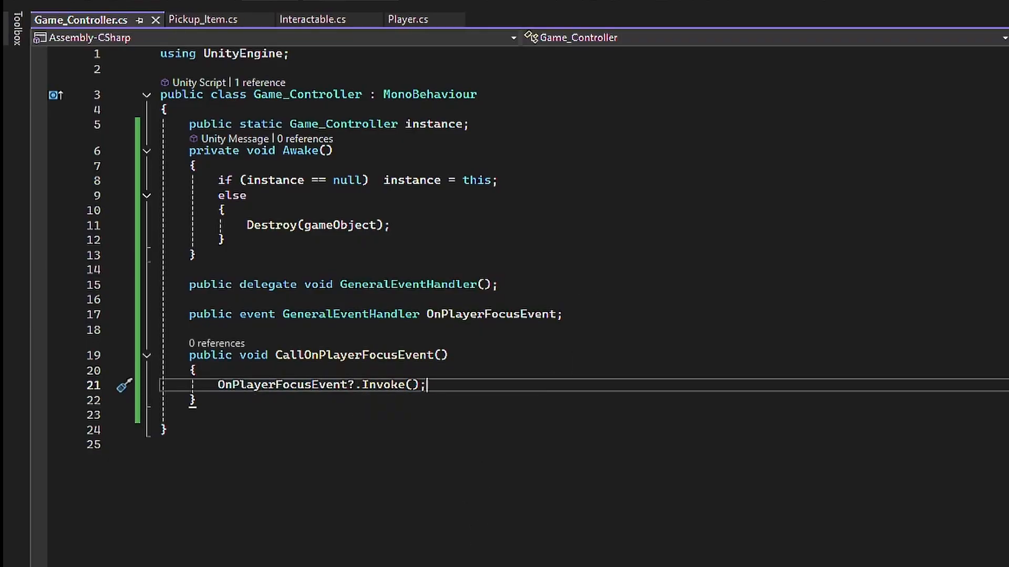
- Above the Invoke line, insert if (OnPlayerFocusEvent != null) with OnPlayerFocusEvent(); on the line below it
{"action": "left_click", "coordinate": [309, 371]}
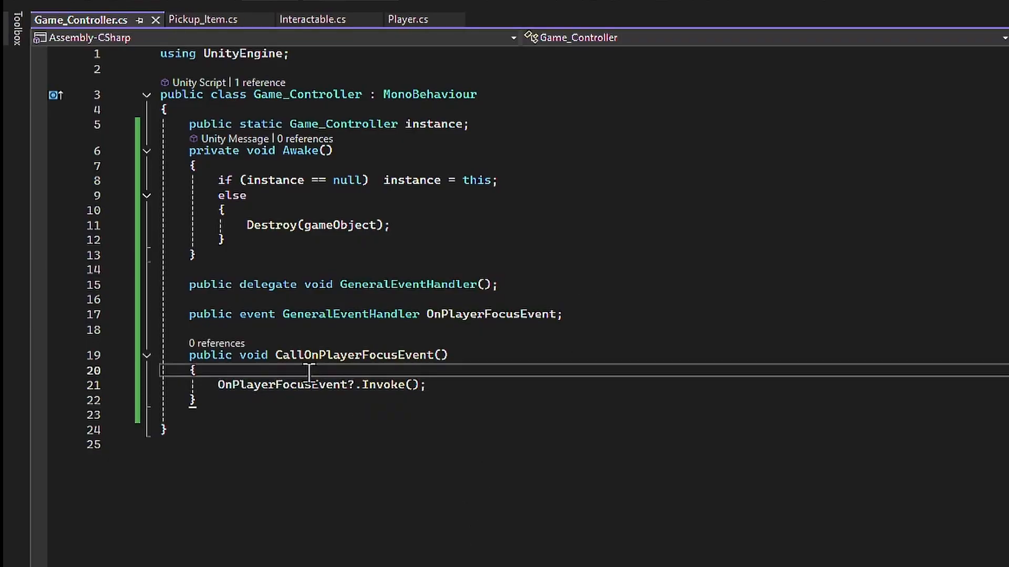
{"action": "key", "text": "Return"}
{"action": "type", "text": "On"}
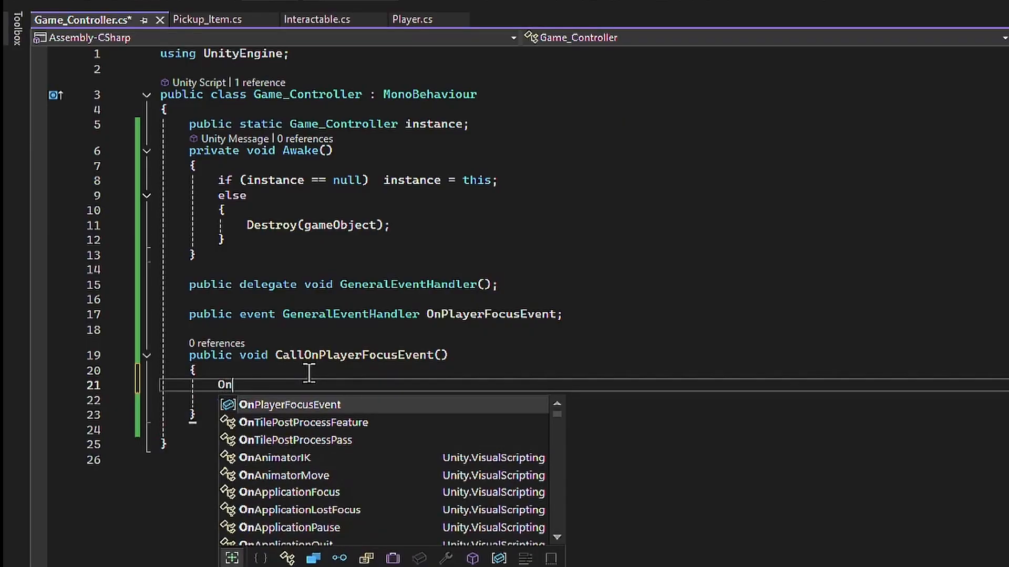
{"action": "key", "text": "BackSpace"}
{"action": "key", "text": "BackSpace"}
{"action": "type", "text": "if"}
{"action": "key", "text": "Escape"}
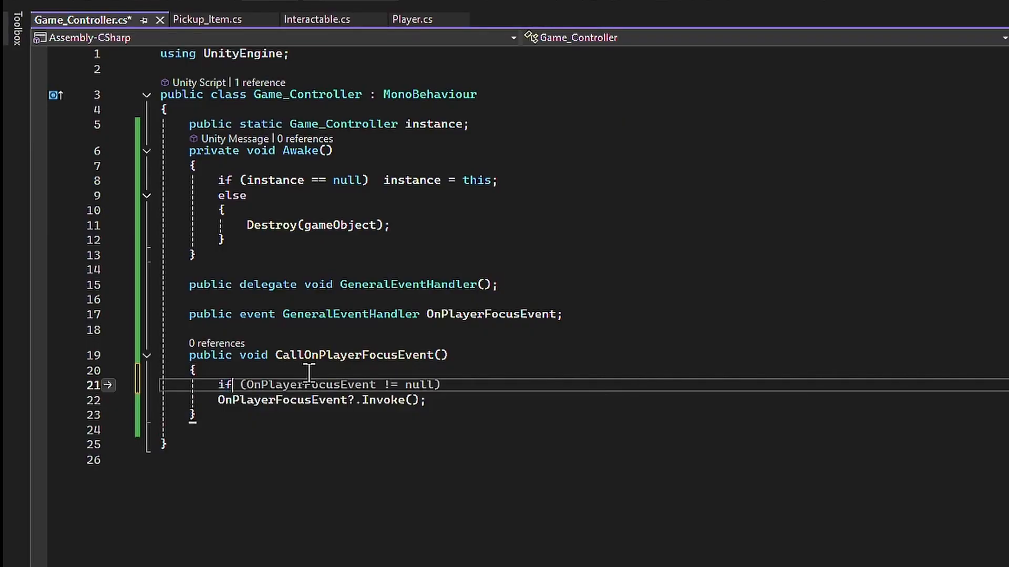
{"action": "key", "text": "Tab"}
{"action": "key", "text": "Return"}
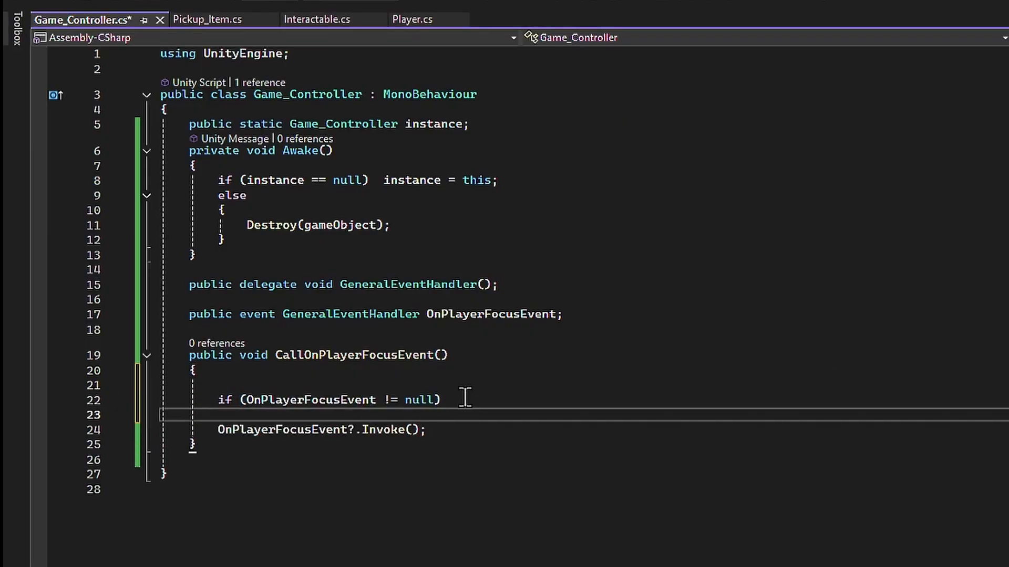
{"action": "key", "text": "Tab"}
{"action": "left_click_drag", "start_coordinate": [198, 399], "coordinate": [471, 415]}
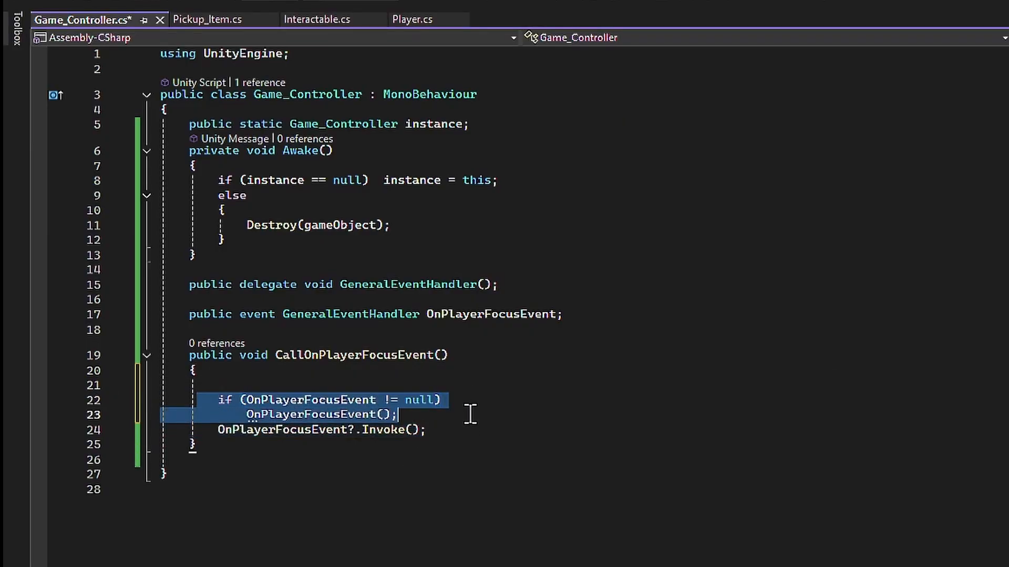
{"action": "left_click", "coordinate": [473, 400]}
{"action": "left_click", "coordinate": [487, 413]}
- Add the comment // equal to this below the null check, comment out the two null-check lines, and save
{"action": "key", "text": "Return"}
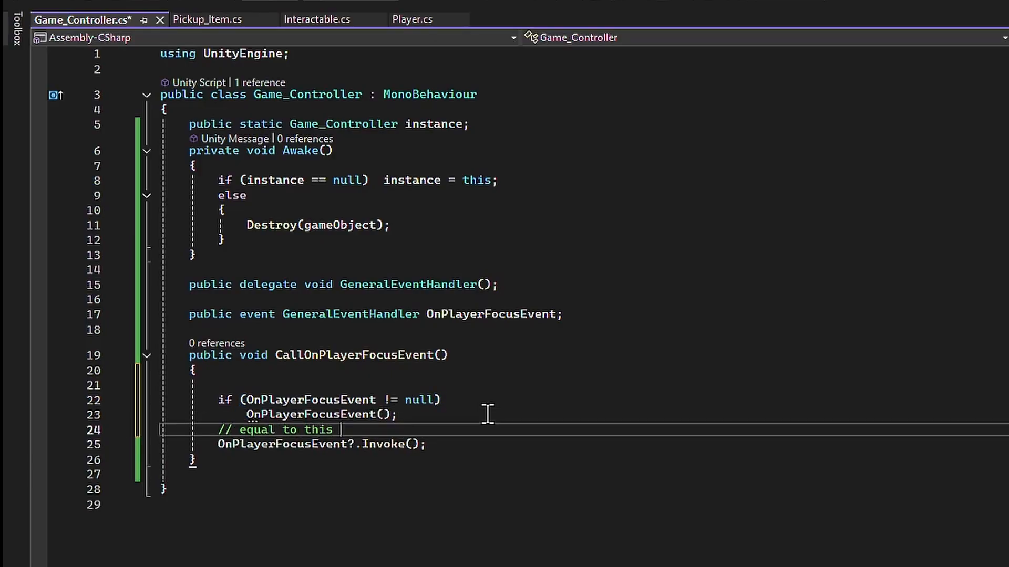
{"action": "left_click_drag", "start_coordinate": [218, 401], "coordinate": [439, 417]}
{"action": "key", "text": "ctrl+k"}
{"action": "key", "text": "ctrl+c"}
{"action": "key", "text": "ctrl+s"}
- Append the comment // we will go with this one. to the OnPlayerFocusEvent?.Invoke(); line
{"action": "left_click", "coordinate": [501, 449]}
{"action": "type", "text": "??"}
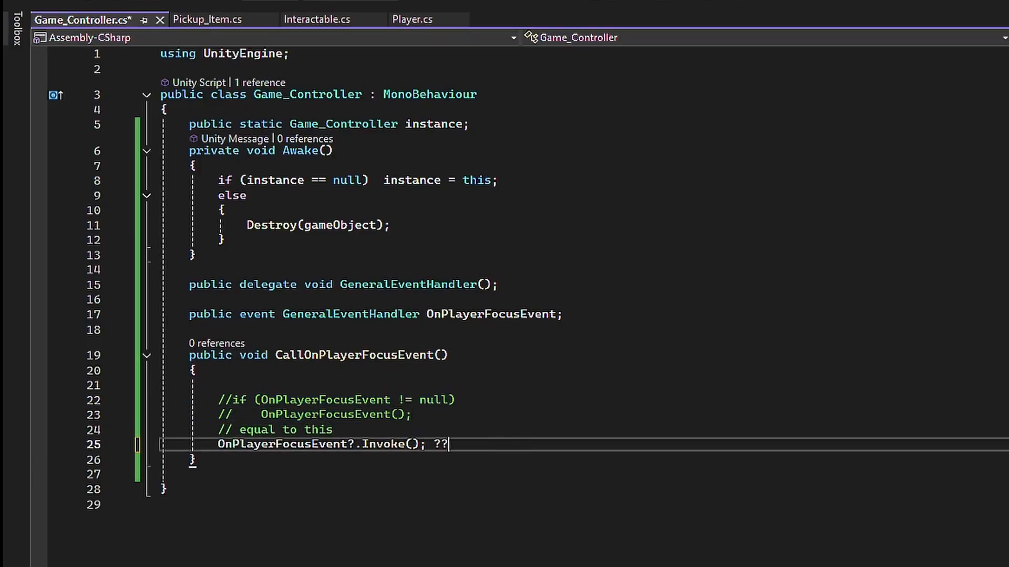
{"action": "key", "text": "BackSpace"}
{"action": "key", "text": "BackSpace"}
{"action": "type", "text": "// we will go with this one."}
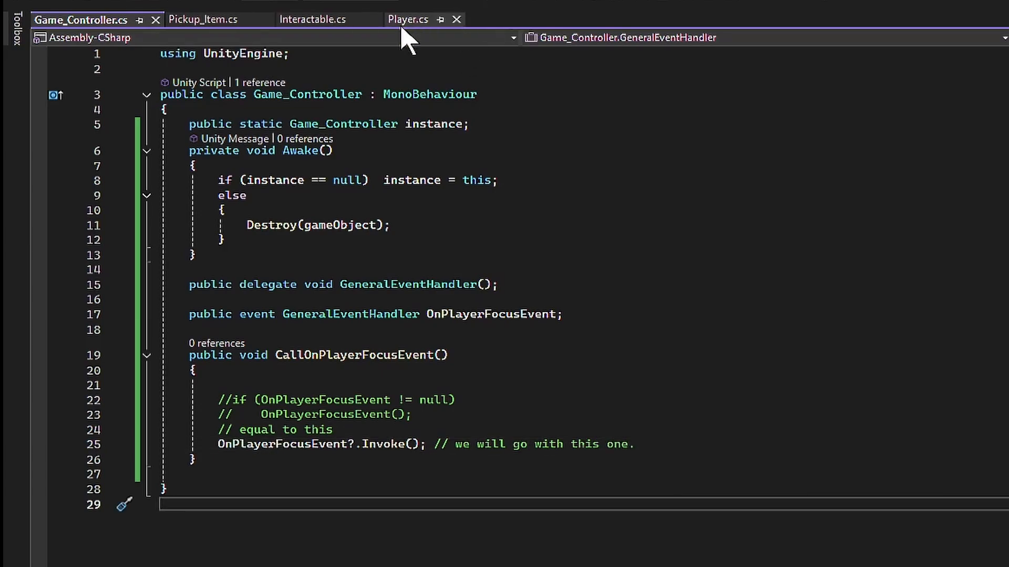
- In Player.cs, declare the field GameObject focusObject; below interactableLayer
{"action": "left_click", "coordinate": [402, 24]}
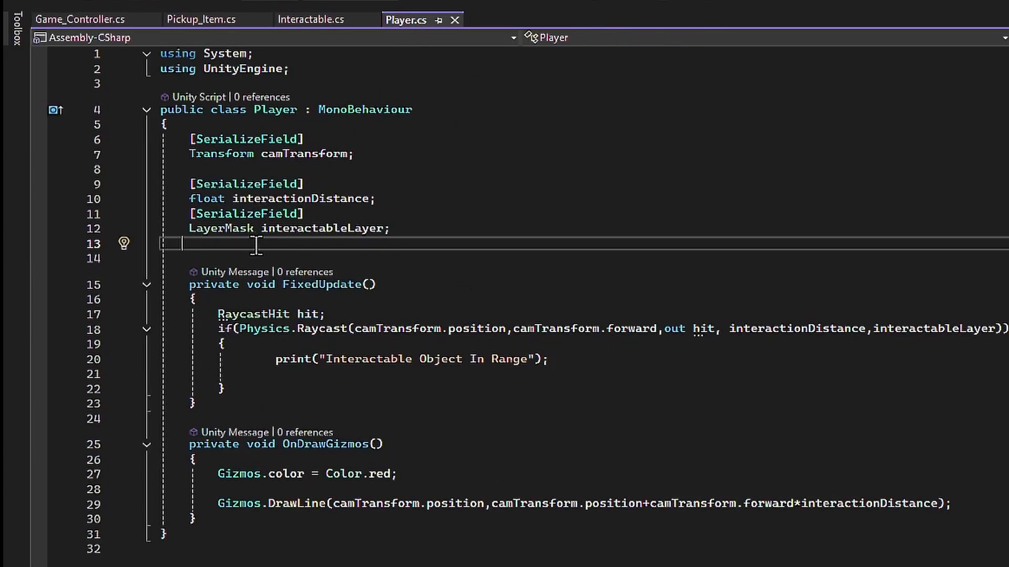
{"action": "key", "text": "Return"}
{"action": "type", "text": "Gam"}
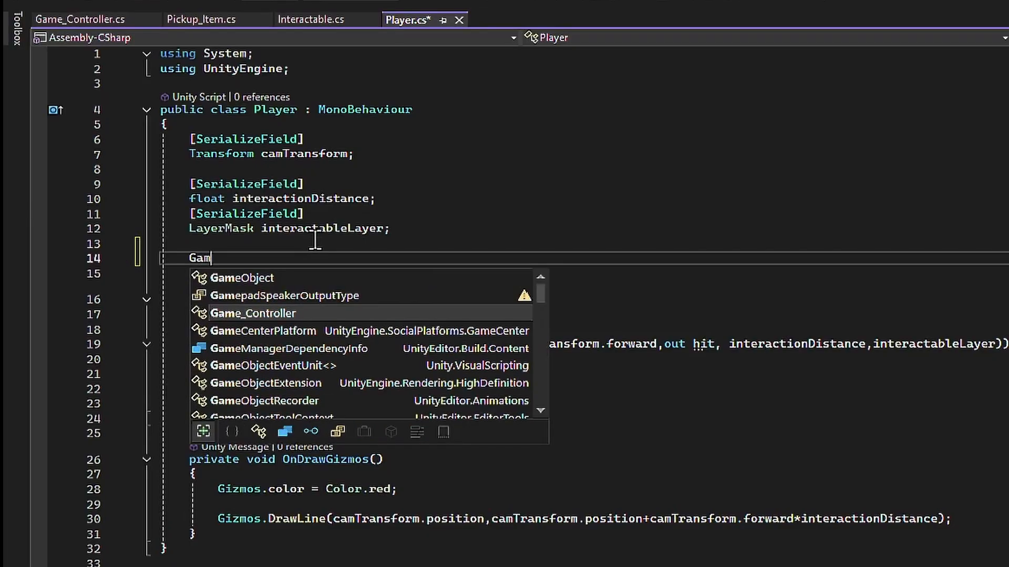
{"action": "type", "text": "eObject"}
{"action": "key", "text": "Tab"}
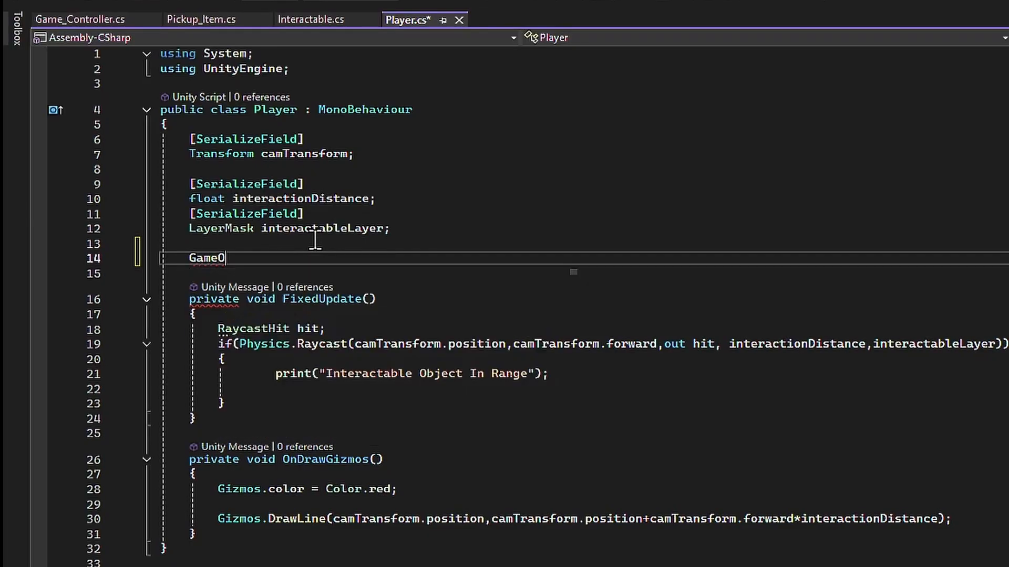
- Declare the field Game_Controller controller; below focusObject
{"action": "type", "text": "G"}
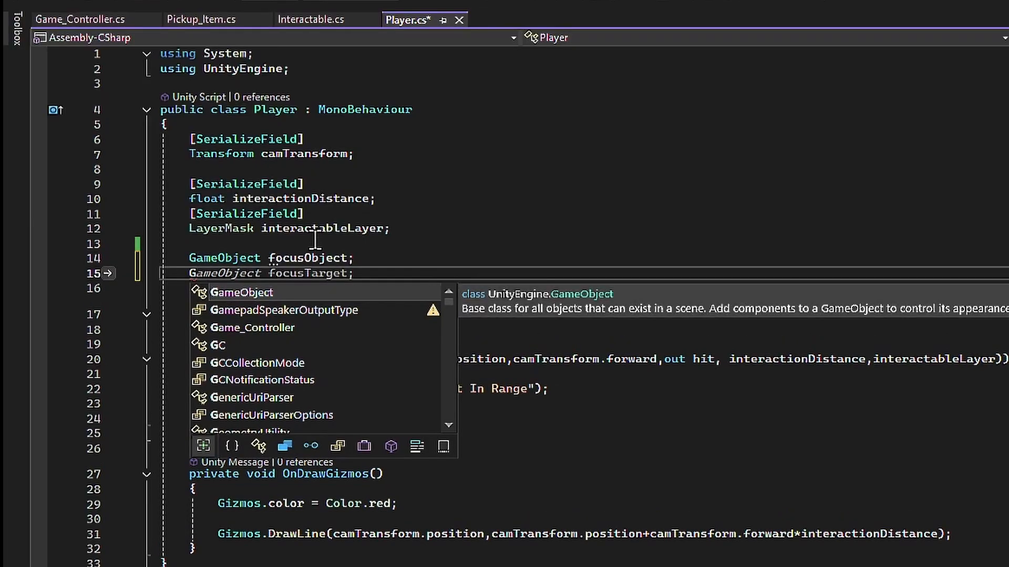
{"action": "key", "text": "Down"}
{"action": "key", "text": "Down"}
{"action": "key", "text": "Tab"}
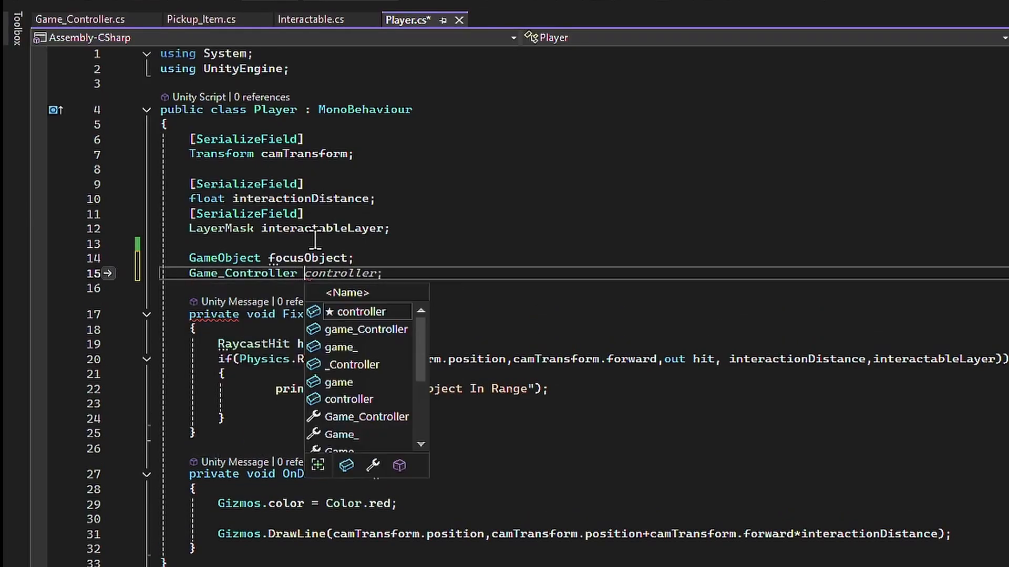
{"action": "key", "text": "Tab"}
{"action": "type", "text": ";"}
{"action": "key", "text": "Return"}
{"action": "key", "text": "Return"}
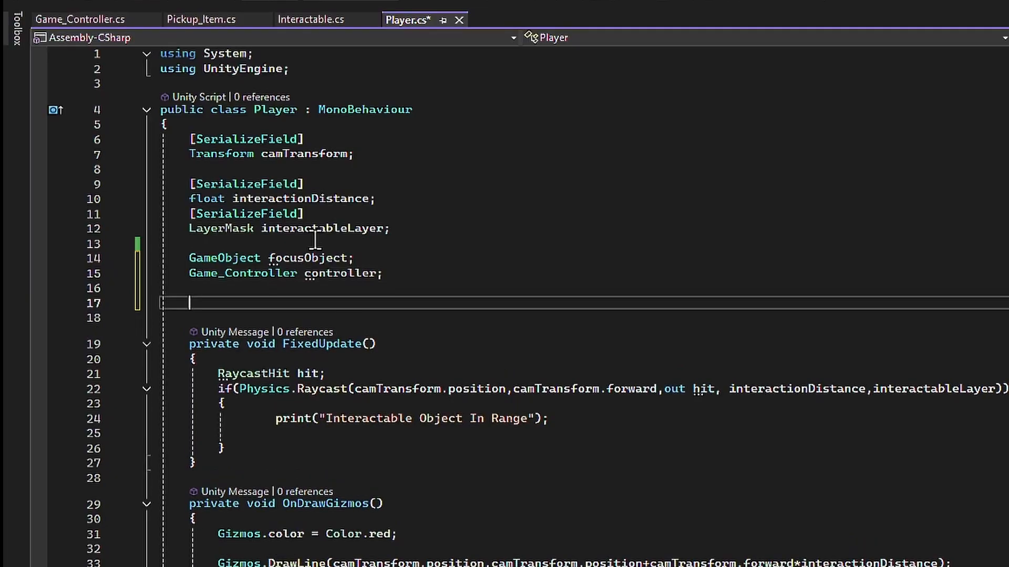
- Add a private void OnEnable method that calls SetInitialReferences(); and generate the missing SetInitialReferences method
{"action": "type", "text": "OnEn"}
{"action": "key", "text": "Tab"}
{"action": "type", "text": "Set"}
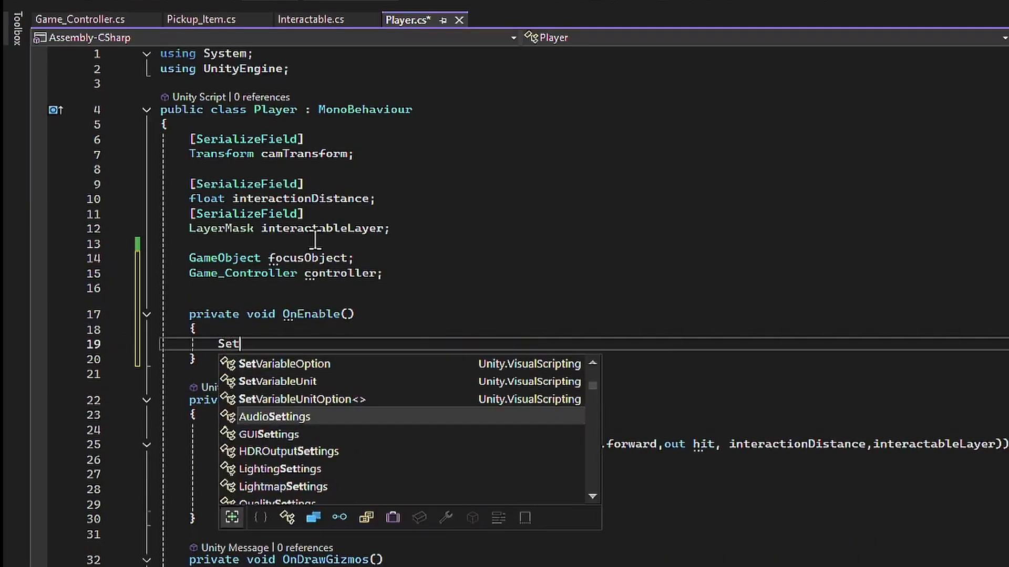
{"action": "type", "text": "InitialReferen"}
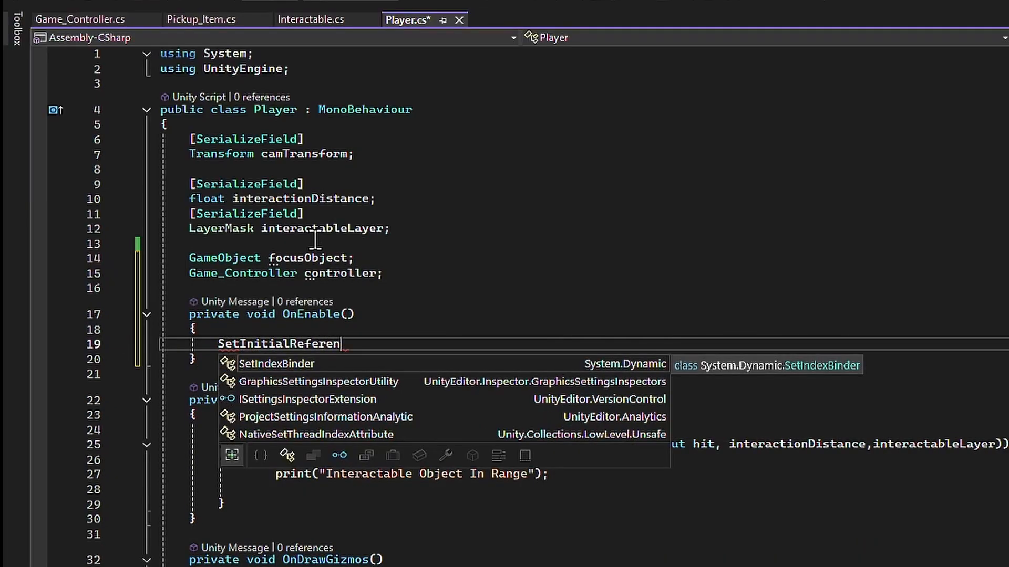
{"action": "type", "text": "ces();"}
{"action": "key", "text": "alt+Return"}
{"action": "key", "text": "Return"}
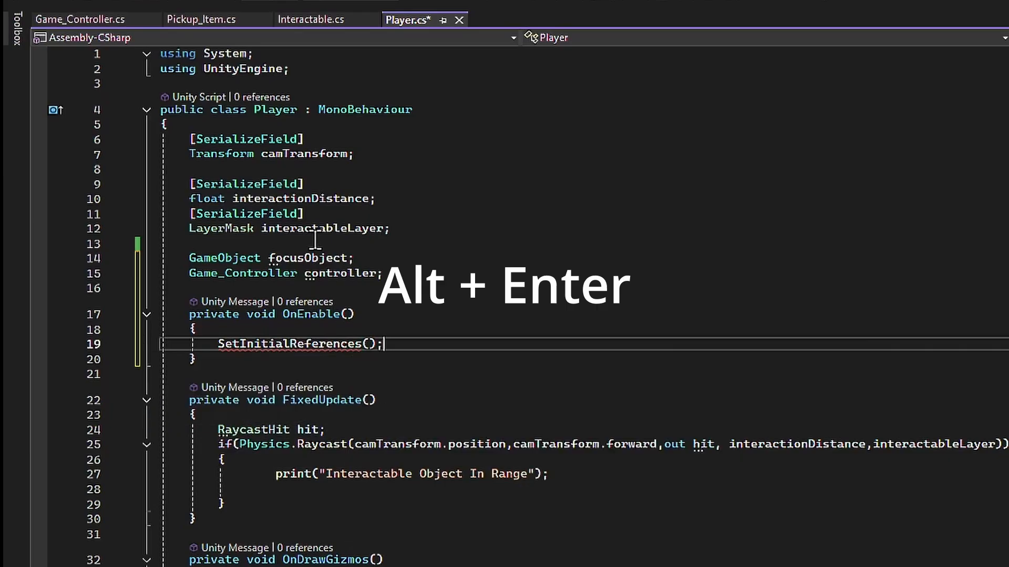
- In SetInitialReferences, replace the NotImplementedException line with controller = Game_Controller.instance;
{"action": "left_click_drag", "start_coordinate": [218, 430], "coordinate": [626, 419]}
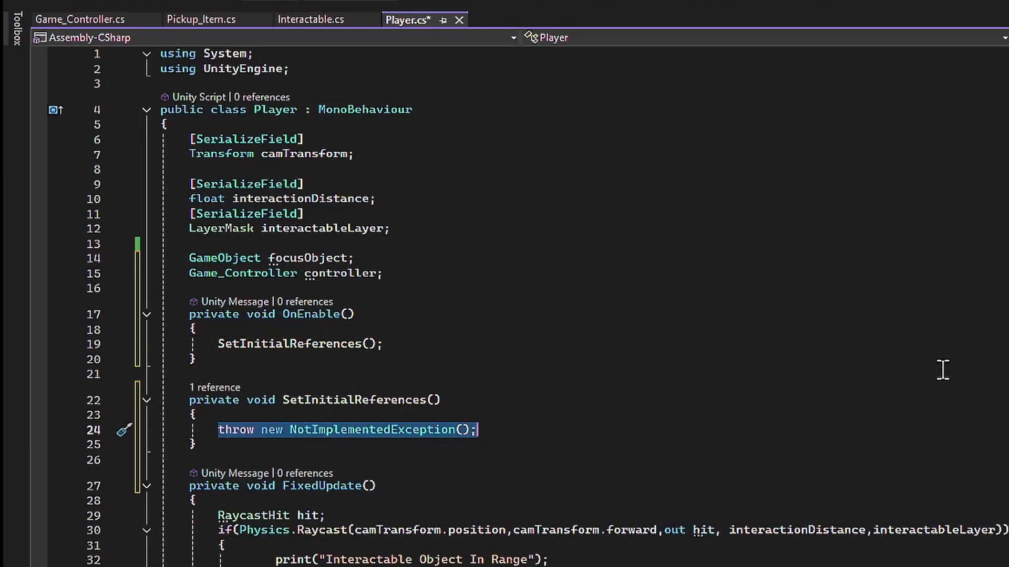
{"action": "type", "text": "gam"}
{"action": "key", "text": "BackSpace"}
{"action": "key", "text": "BackSpace"}
{"action": "key", "text": "BackSpace"}
{"action": "type", "text": "co"}
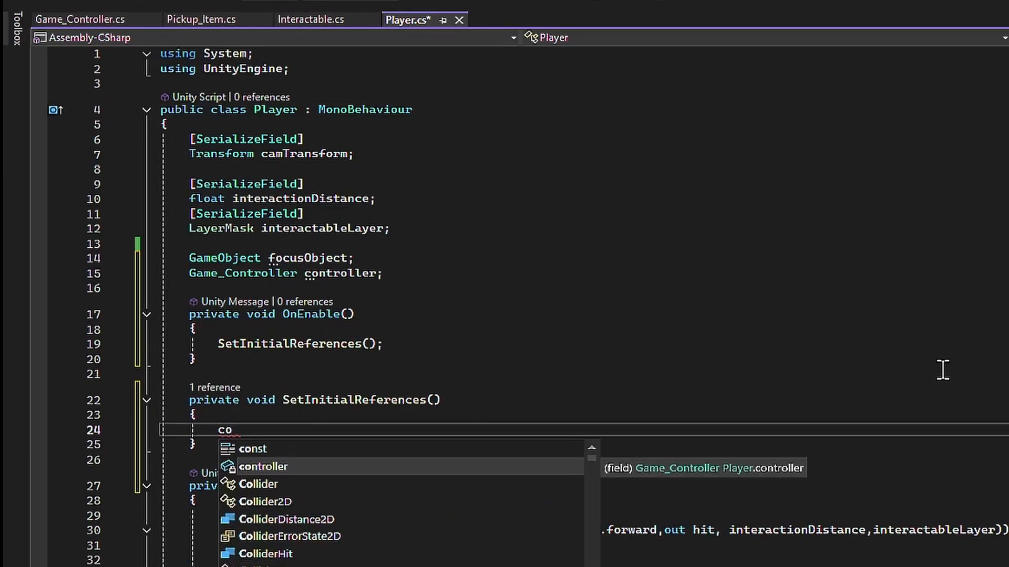
{"action": "type", "text": "ntroller = Game_Controller.instance;"}
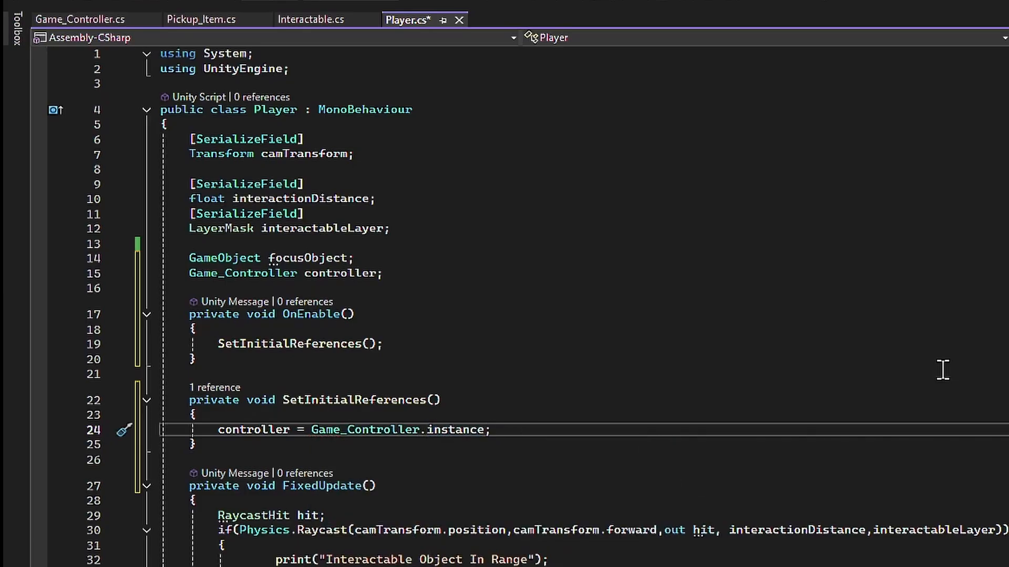
- Save Player.cs, and in Game_Controller.cs add the attribute [DefaultExecutionOrder(-100)] above the Game_Controller class and save
{"action": "key", "text": "ctrl+s"}
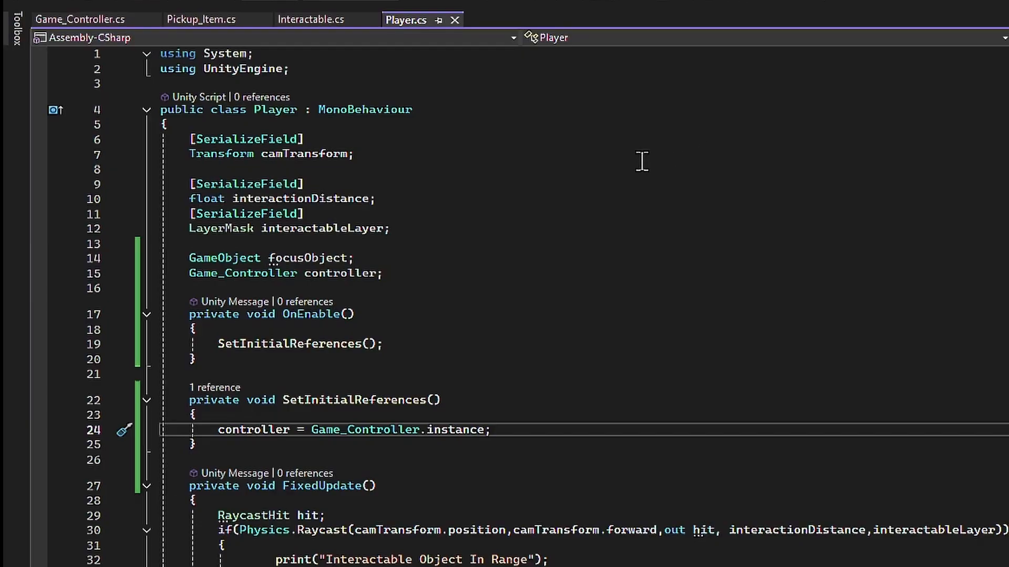
{"action": "left_click", "coordinate": [90, 21]}
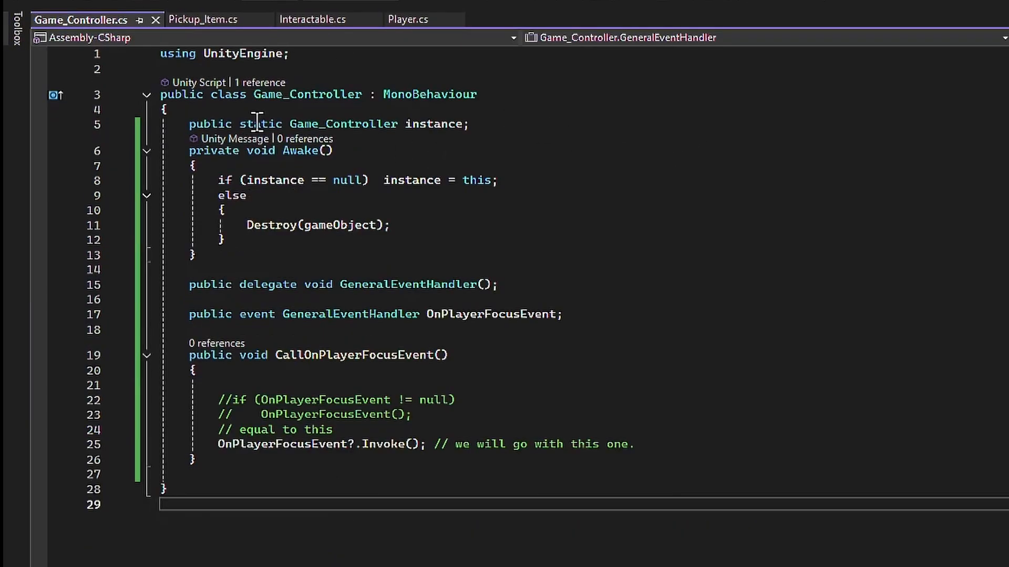
{"action": "left_click", "coordinate": [395, 71]}
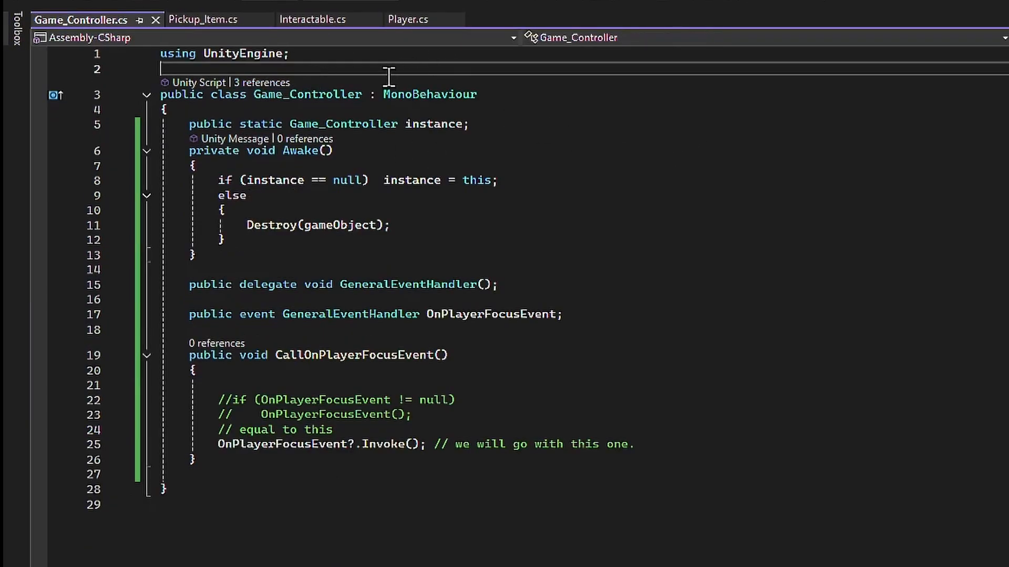
{"action": "key", "text": "Return"}
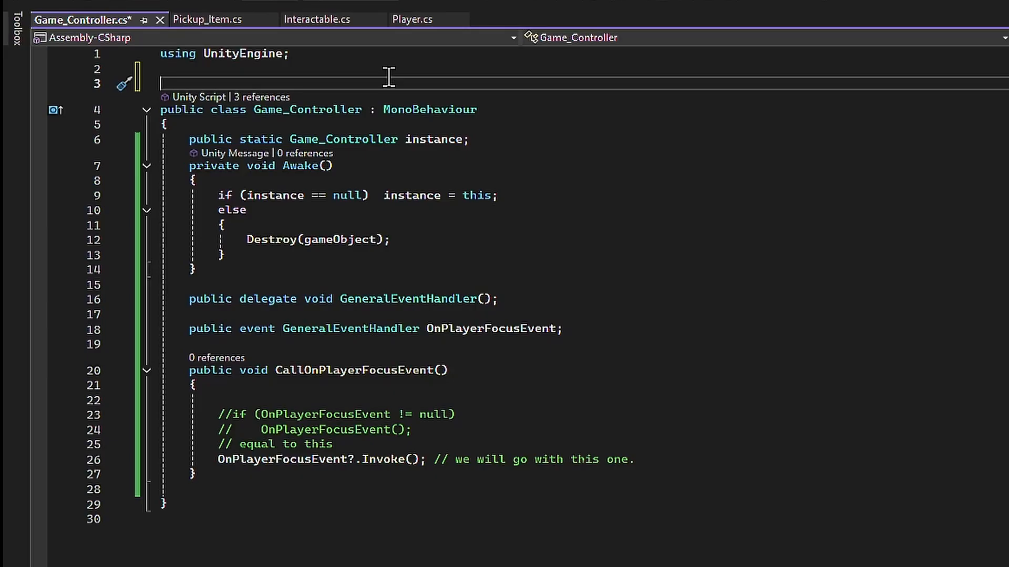
{"action": "type", "text": "[Def"}
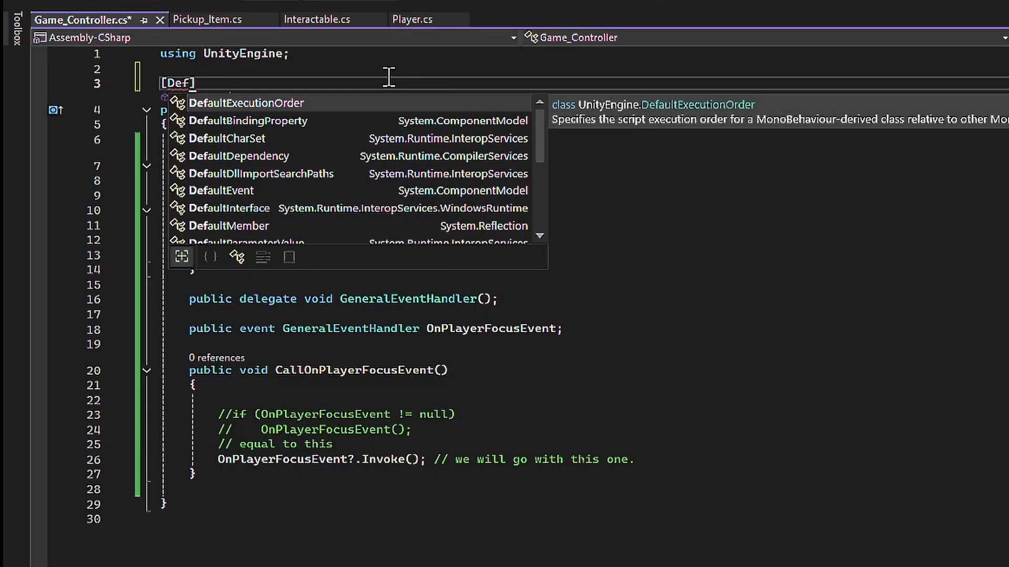
{"action": "key", "text": "Tab"}
{"action": "type", "text": "-100"}
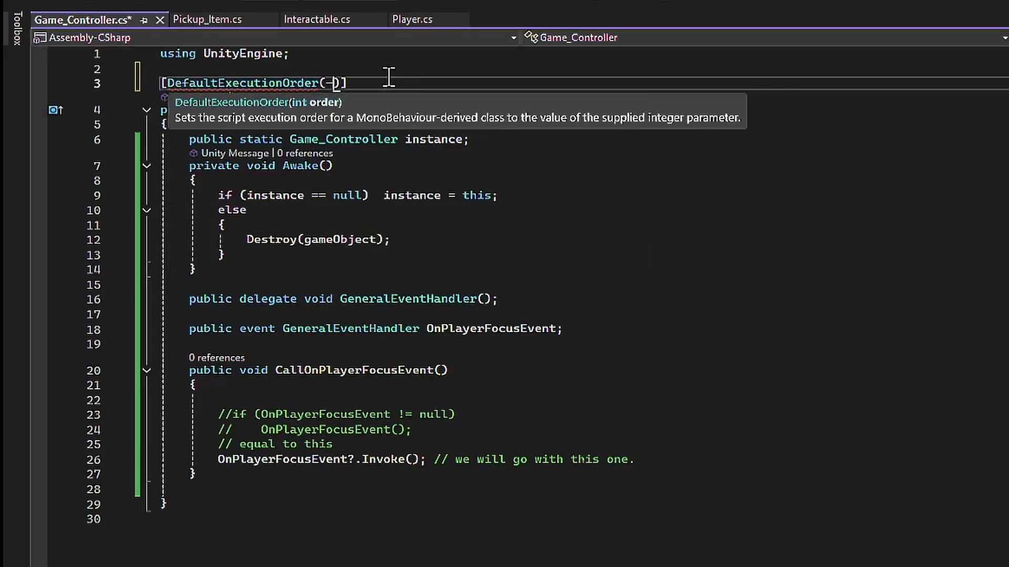
{"action": "left_click", "coordinate": [830, 200]}
{"action": "key", "text": "ctrl+s"}
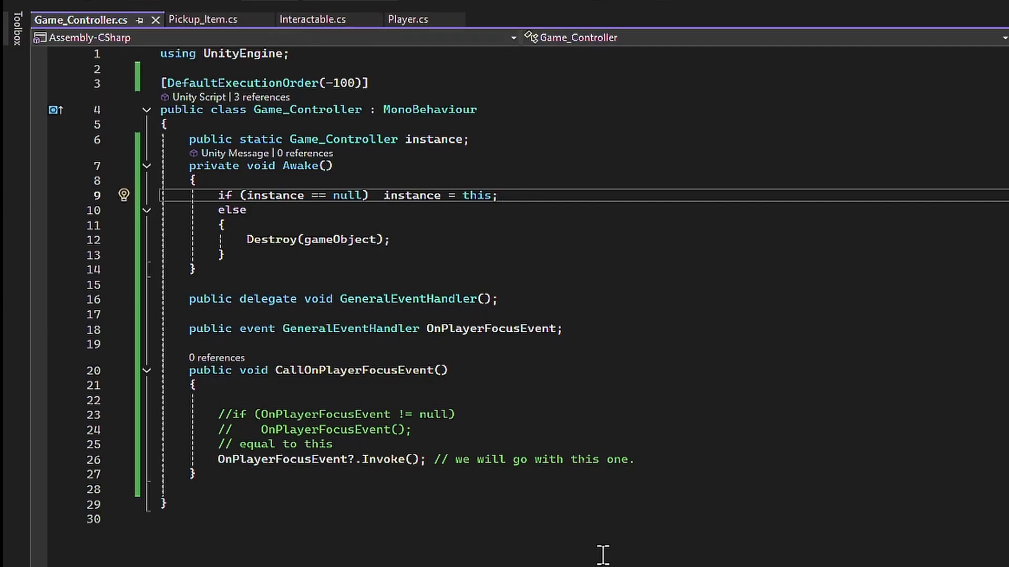
- In Player.cs, replace the print statement inside the FixedUpdate raycast block with focusObject = hit.collider.gameObject; and save
{"action": "left_click", "coordinate": [420, 19]}
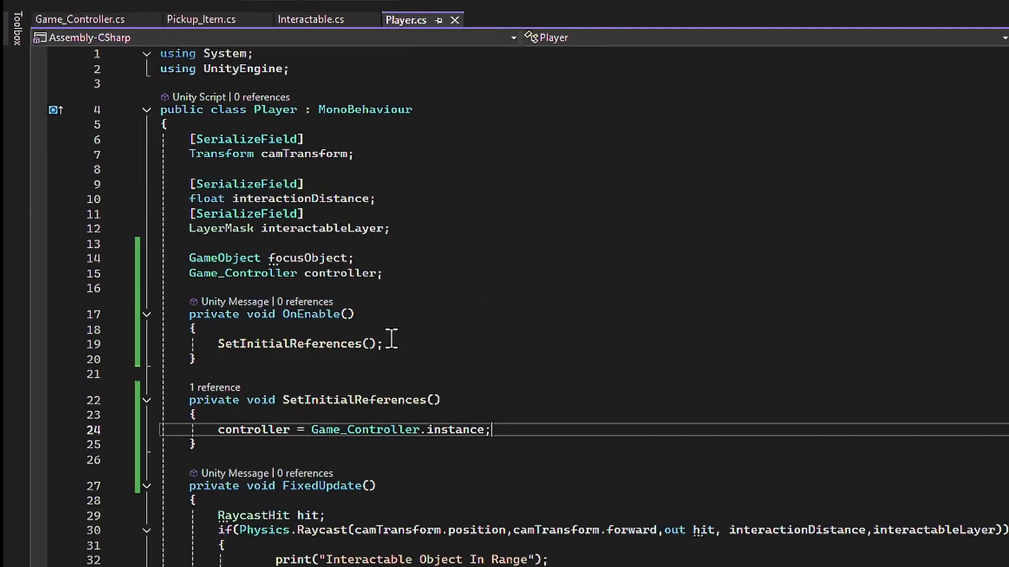
{"action": "scroll", "coordinate": [673, 491], "scroll_direction": "down", "scroll_amount": 3}
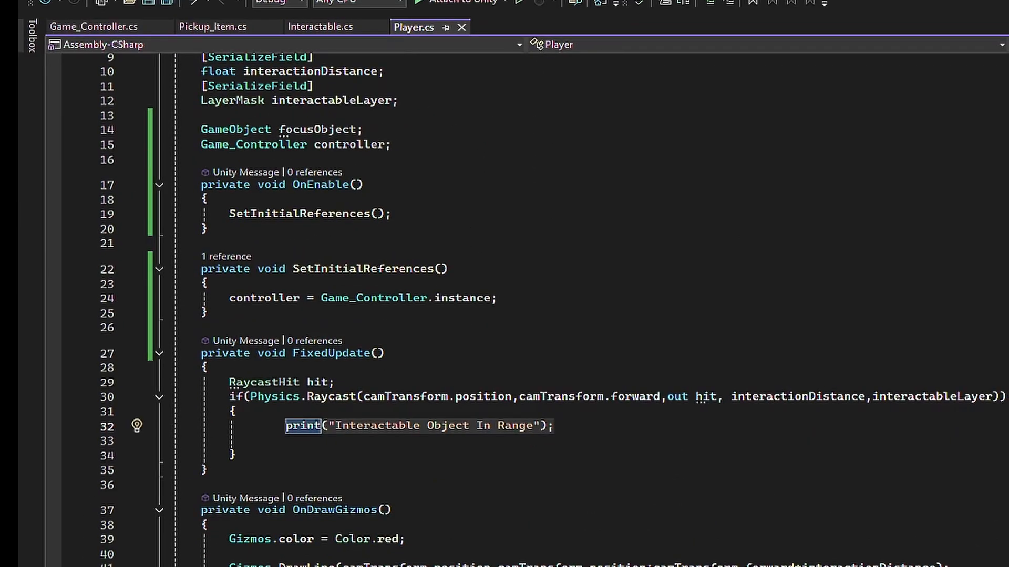
{"action": "left_click_drag", "start_coordinate": [274, 425], "coordinate": [654, 415]}
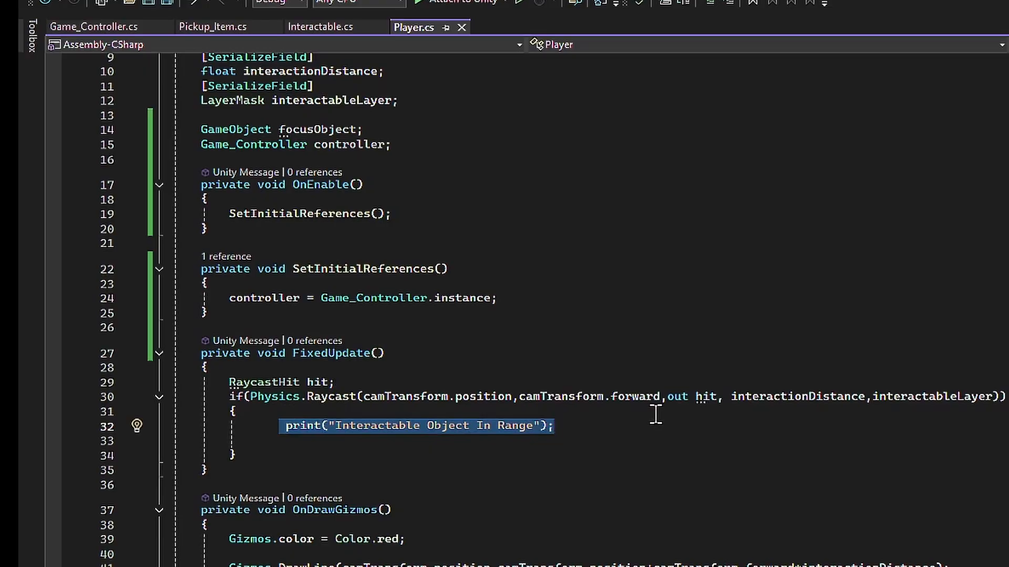
{"action": "key", "text": "BackSpace"}
{"action": "type", "text": "focusObject ="}
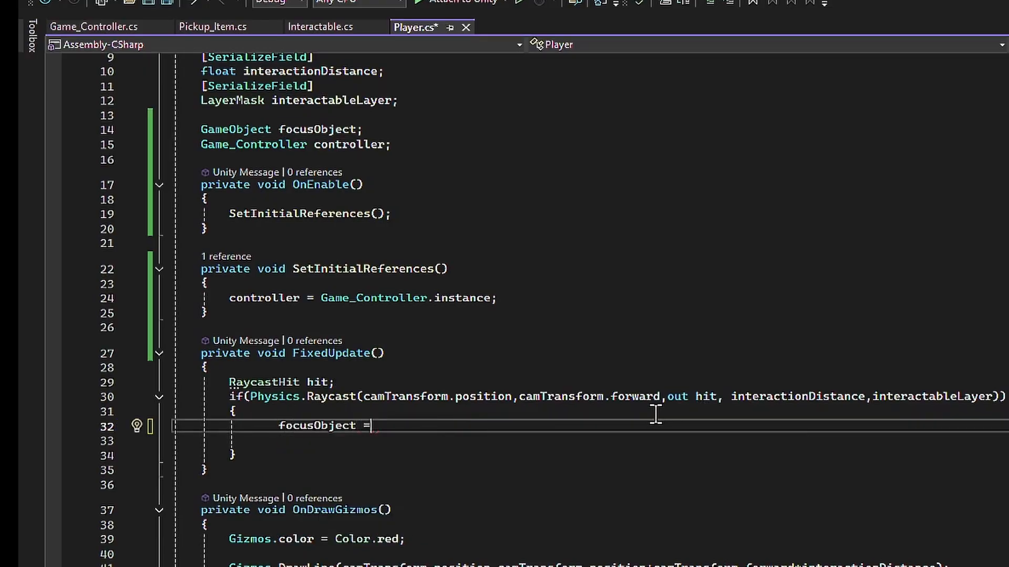
{"action": "type", "text": " hit.colliderInstanceID.ga"}
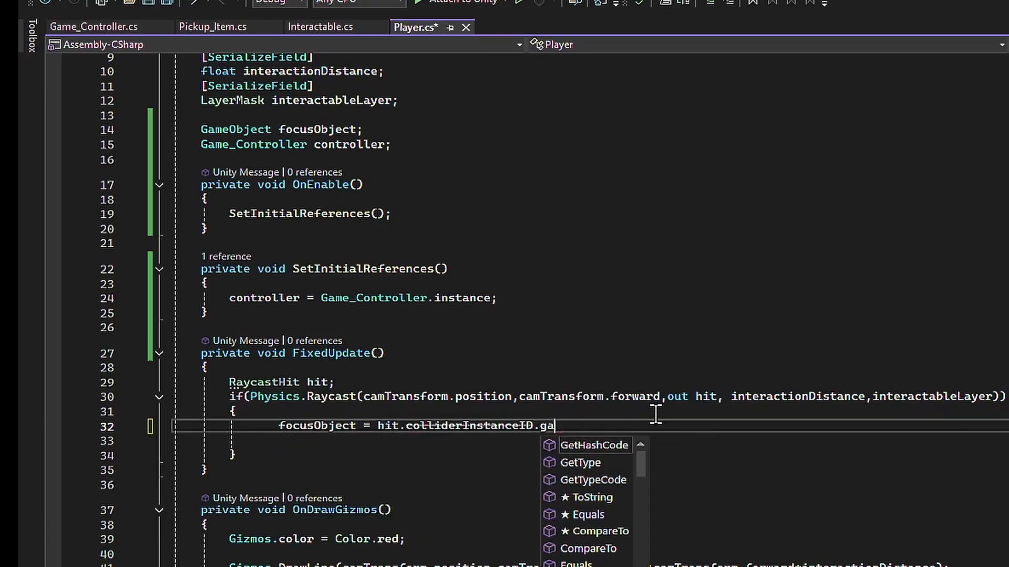
{"action": "key", "text": "BackSpace"}
{"action": "key", "text": "BackSpace"}
{"action": "key", "text": "BackSpace"}
{"action": "key", "text": "BackSpace"}
{"action": "key", "text": "BackSpace"}
{"action": "key", "text": "BackSpace"}
{"action": "key", "text": "BackSpace"}
{"action": "key", "text": "BackSpace"}
{"action": "key", "text": "BackSpace"}
{"action": "key", "text": "BackSpace"}
{"action": "key", "text": "BackSpace"}
{"action": "key", "text": "BackSpace"}
{"action": "key", "text": "BackSpace"}
{"action": "type", "text": ".g"}
{"action": "key", "text": "Tab"}
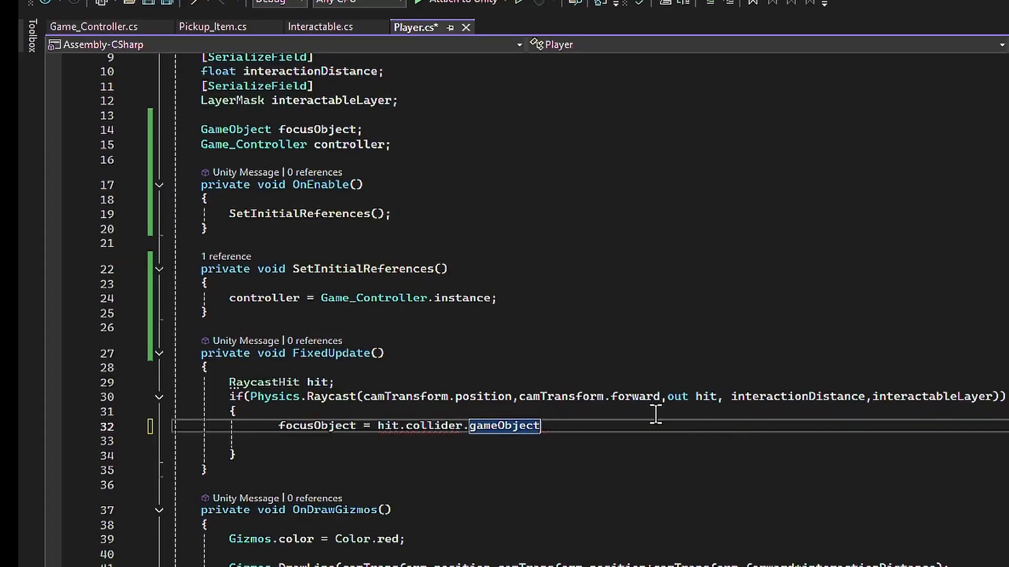
{"action": "type", "text": ";"}
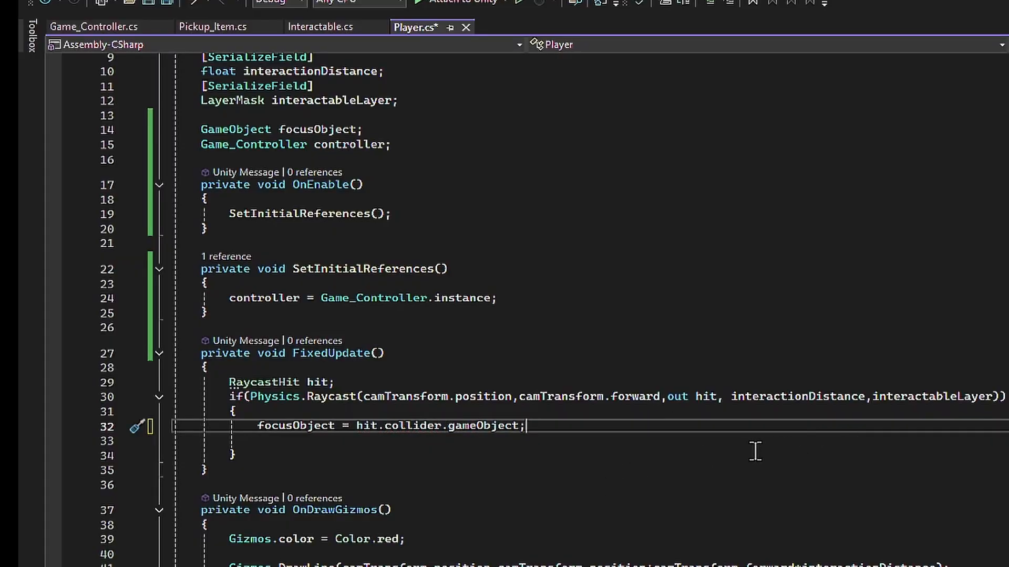
{"action": "key", "text": "ctrl+s"}
- Below the focusObject assignment, add the call controller.CallOnPlayerFocusEvent(hit.collider.gameObject);
{"action": "key", "text": "Return"}
{"action": "type", "text": "controller.Ca"}
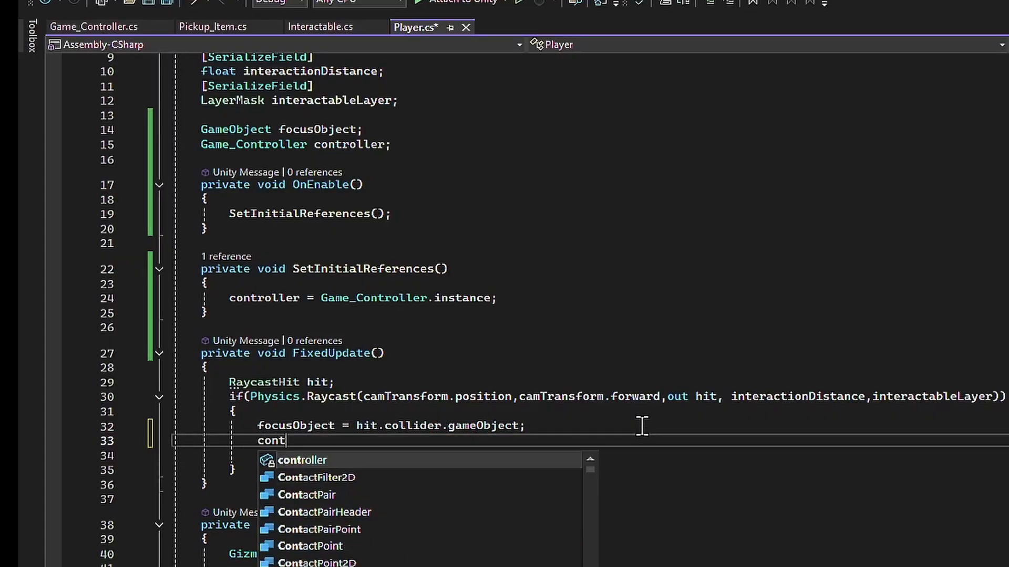
{"action": "key", "text": "Tab"}
{"action": "type", "text": "("}
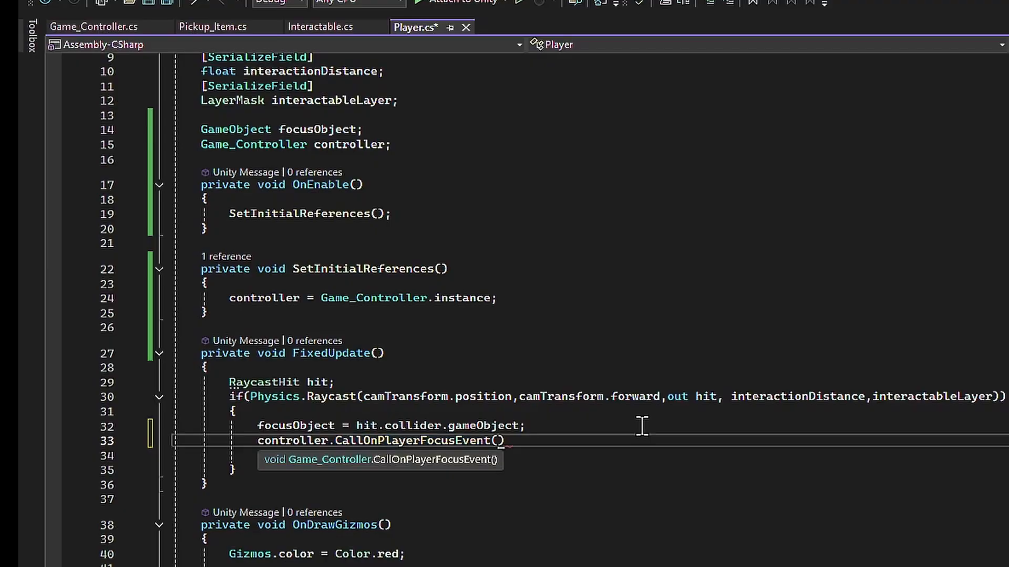
{"action": "type", "text": "hit.collider.gameObject"}
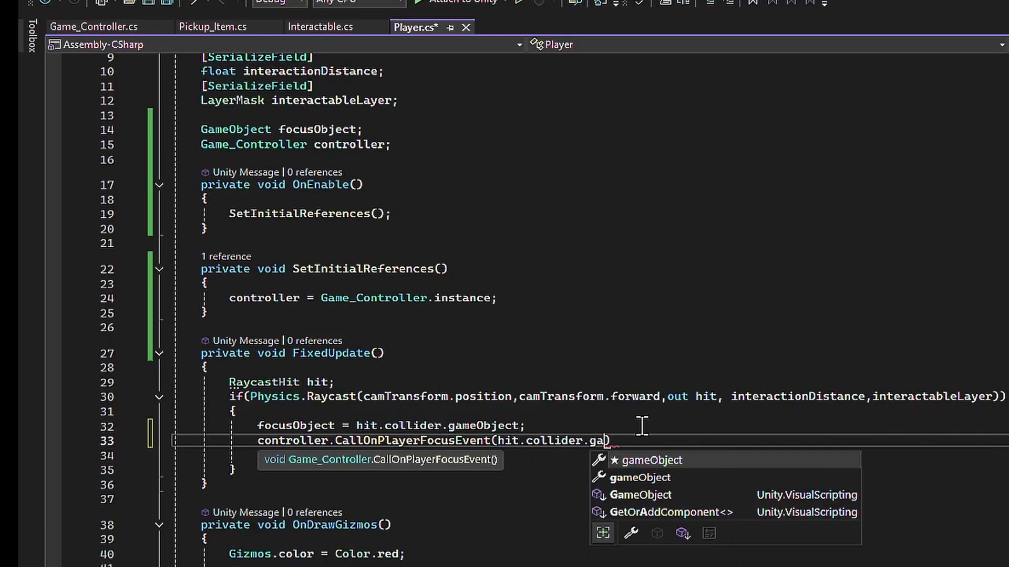
{"action": "type", "text": ");"}
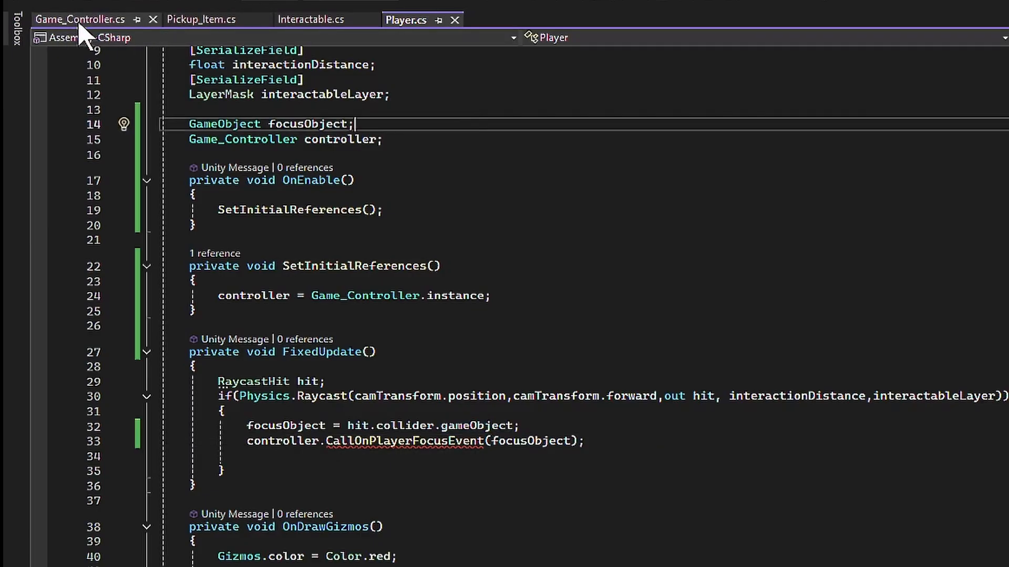
- In Game_Controller.cs, declare public delegate void ObjectEventHandler(GameObject gameObject); below the GeneralEventHandler delegate and save
{"action": "left_click", "coordinate": [79, 19]}
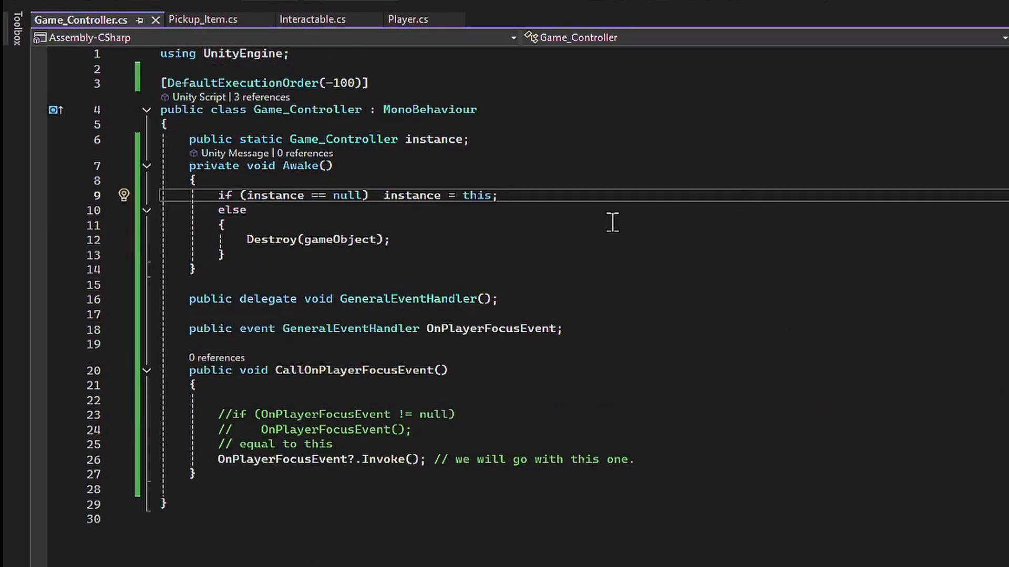
{"action": "left_click", "coordinate": [588, 288]}
{"action": "key", "text": "Return"}
{"action": "type", "text": "p"}
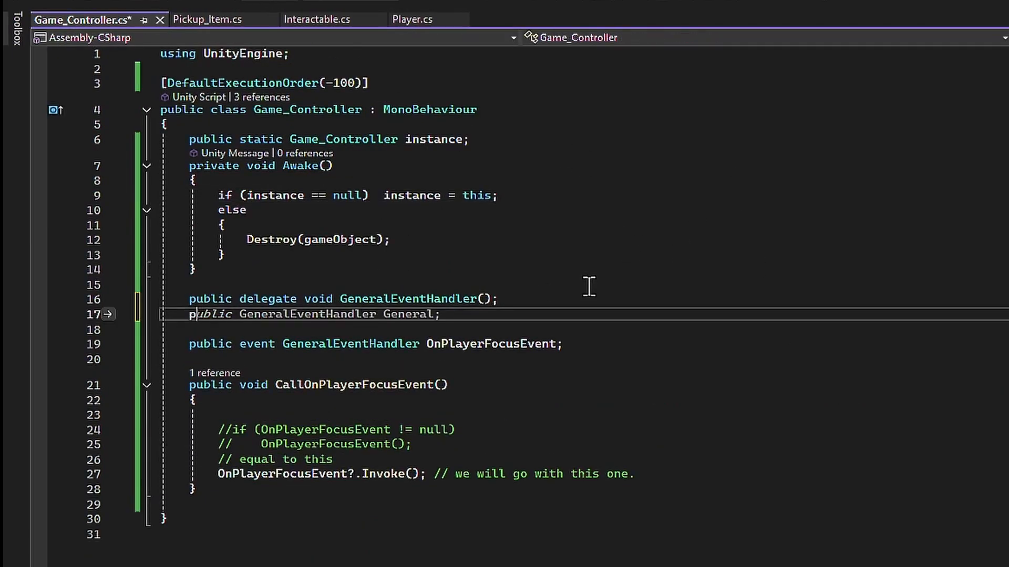
{"action": "type", "text": "ublic delegate void O"}
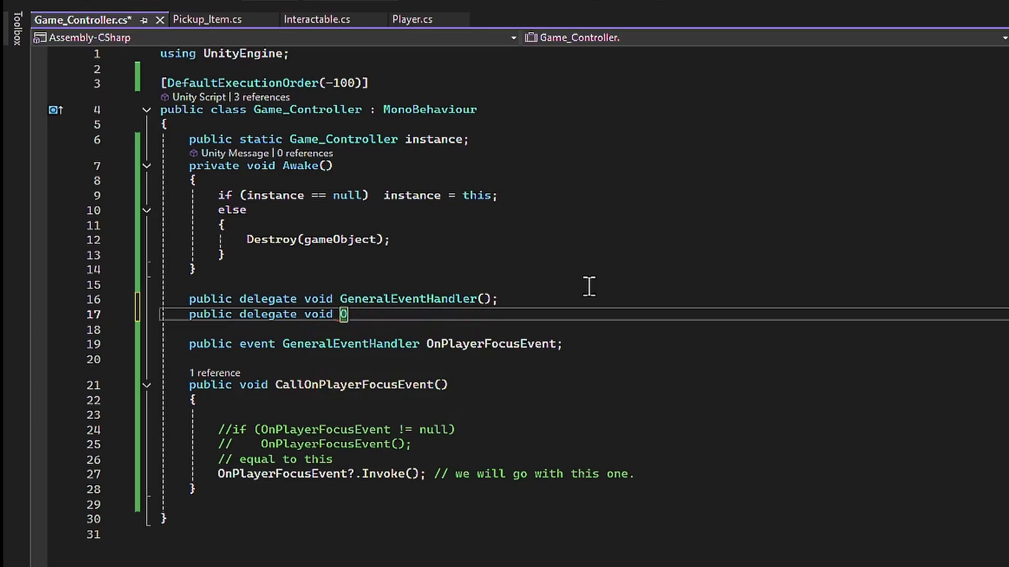
{"action": "type", "text": "bjectEventHandl"}
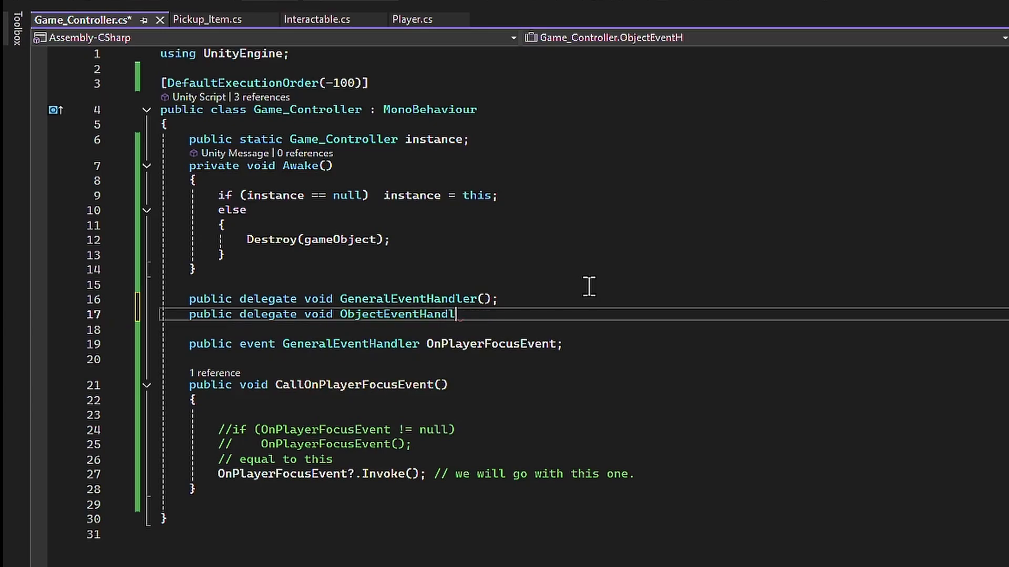
{"action": "type", "text": "er(GameObject gameObject);"}
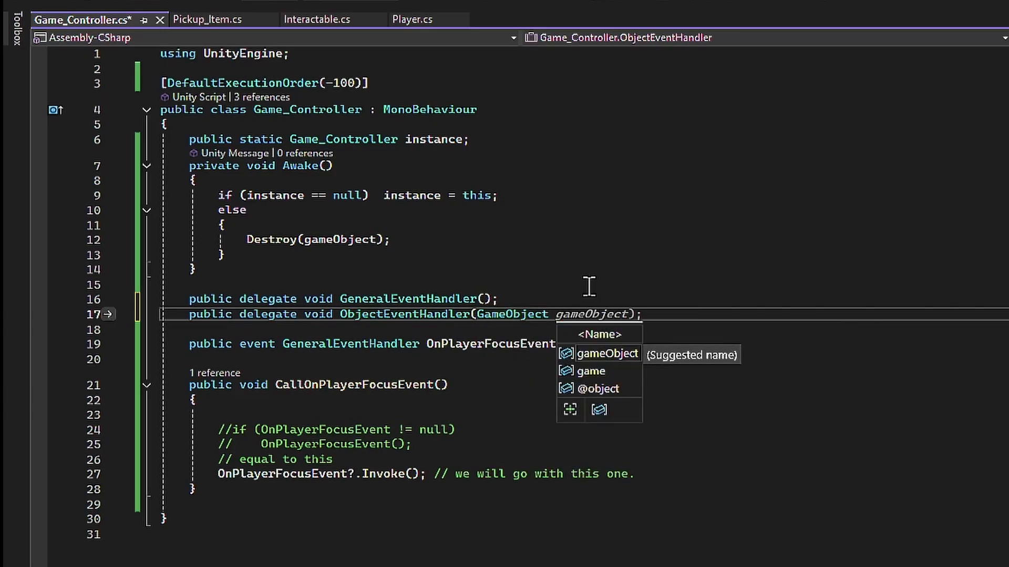
{"action": "key", "text": "End"}
{"action": "key", "text": "ctrl+s"}
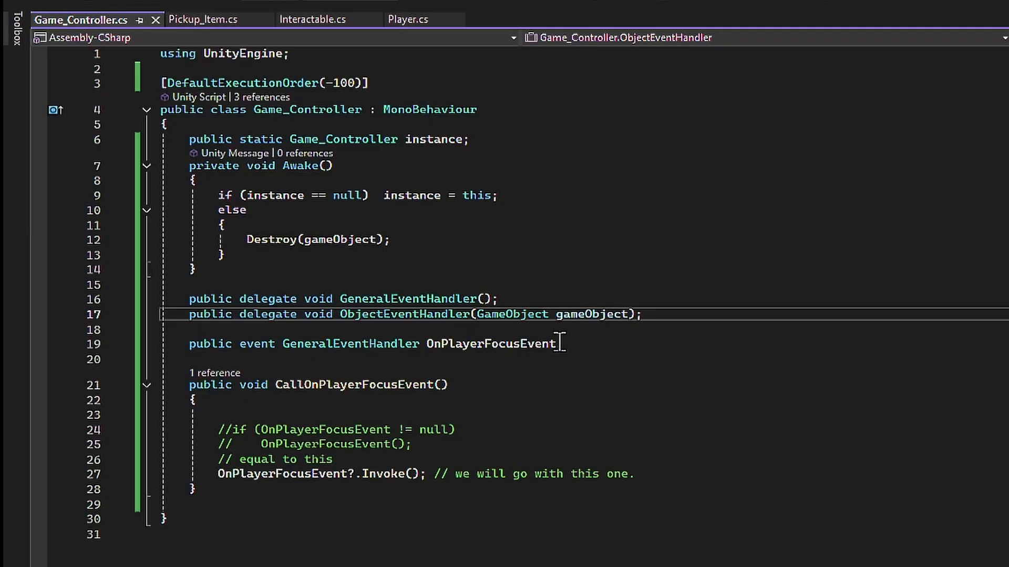
- Change the delegate type of the OnPlayerFocusEvent event to ObjectEventHandler
{"action": "double_click", "coordinate": [380, 344]}
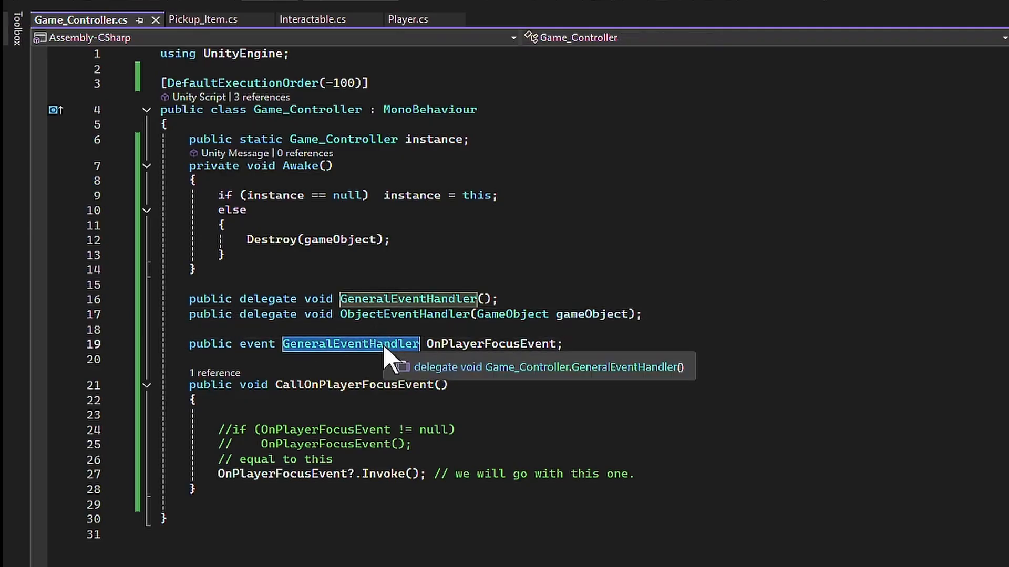
{"action": "type", "text": "Ob"}
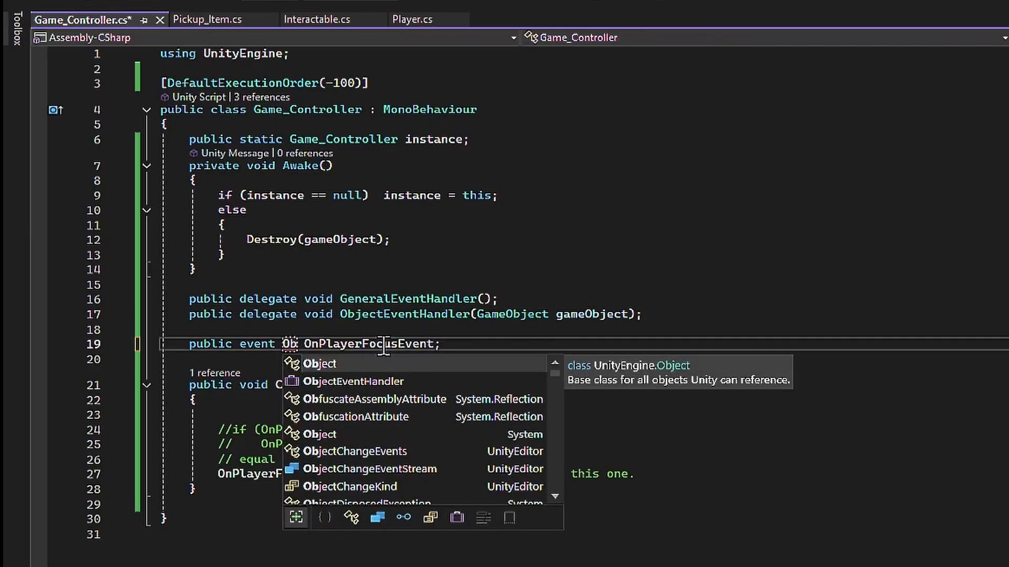
{"action": "key", "text": "Down"}
{"action": "key", "text": "Tab"}
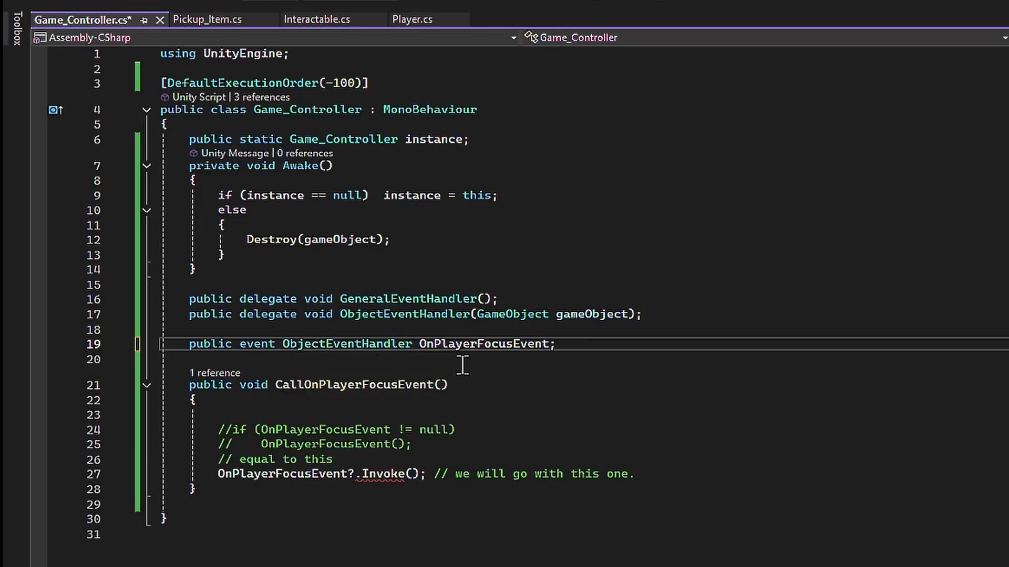
- Add a GameObject focusObject parameter to CallOnPlayerFocusEvent and pass focusObject to the OnPlayerFocusEvent Invoke call
{"action": "left_click", "coordinate": [441, 385]}
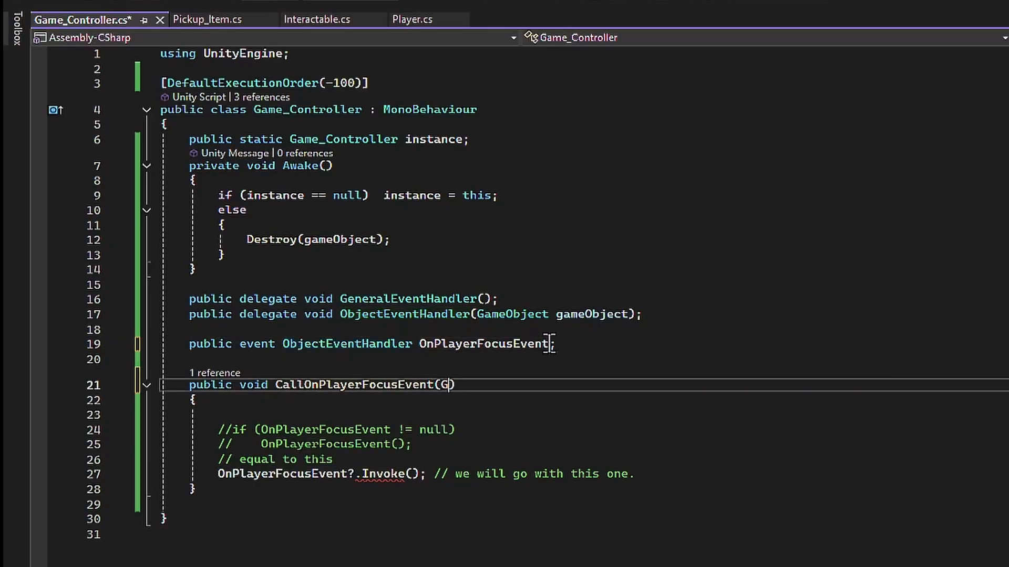
{"action": "type", "text": "Gam"}
{"action": "key", "text": "Tab"}
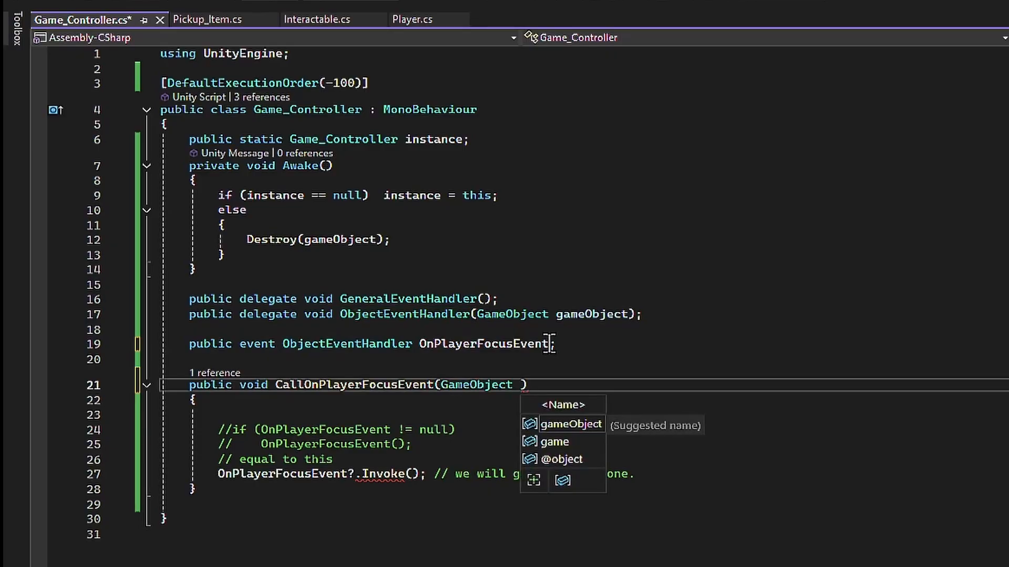
{"action": "type", "text": "g"}
{"action": "key", "text": "BackSpace"}
{"action": "type", "text": "focu"}
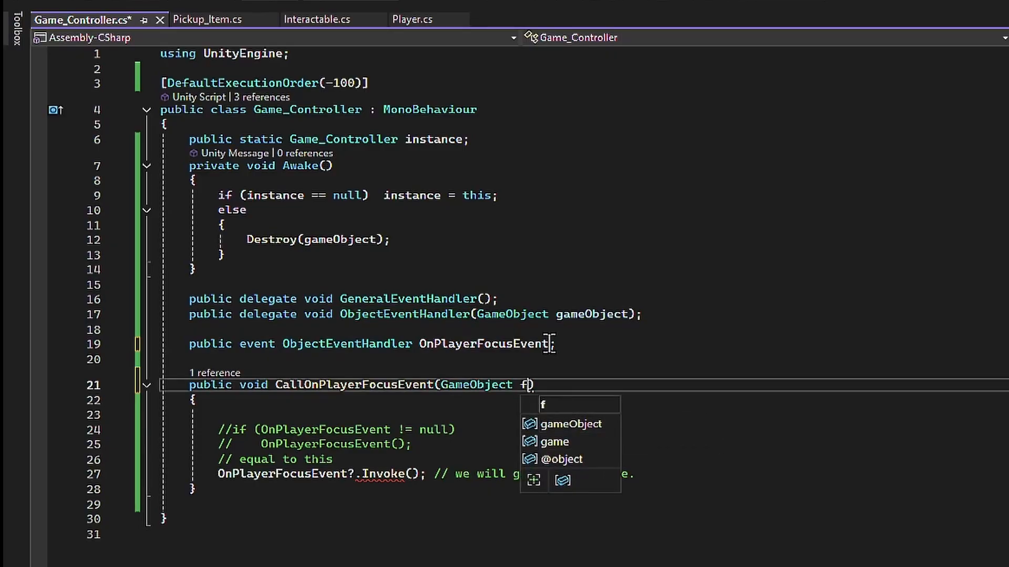
{"action": "type", "text": "sObject"}
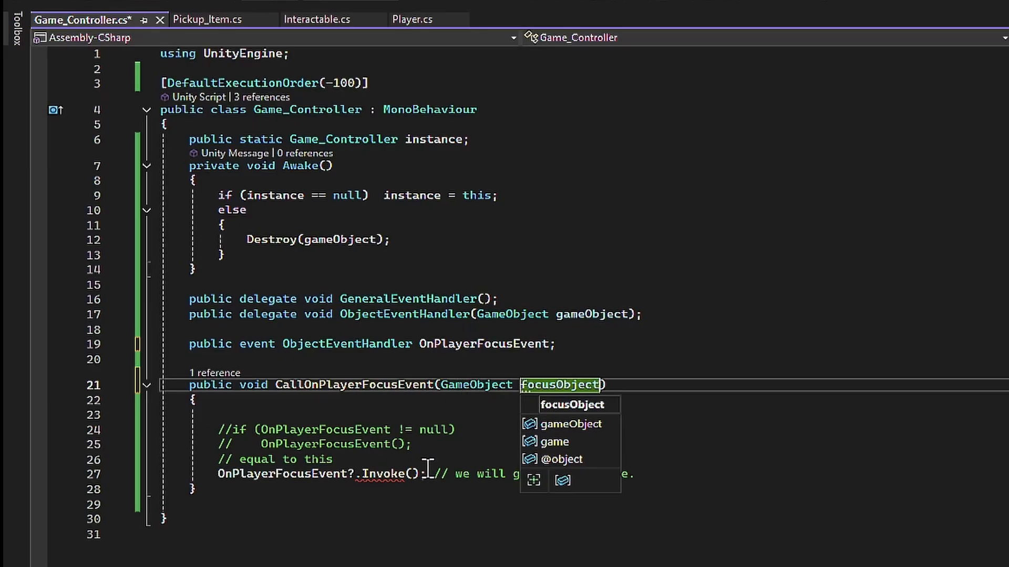
{"action": "left_click", "coordinate": [413, 474]}
{"action": "type", "text": "focusObject"}
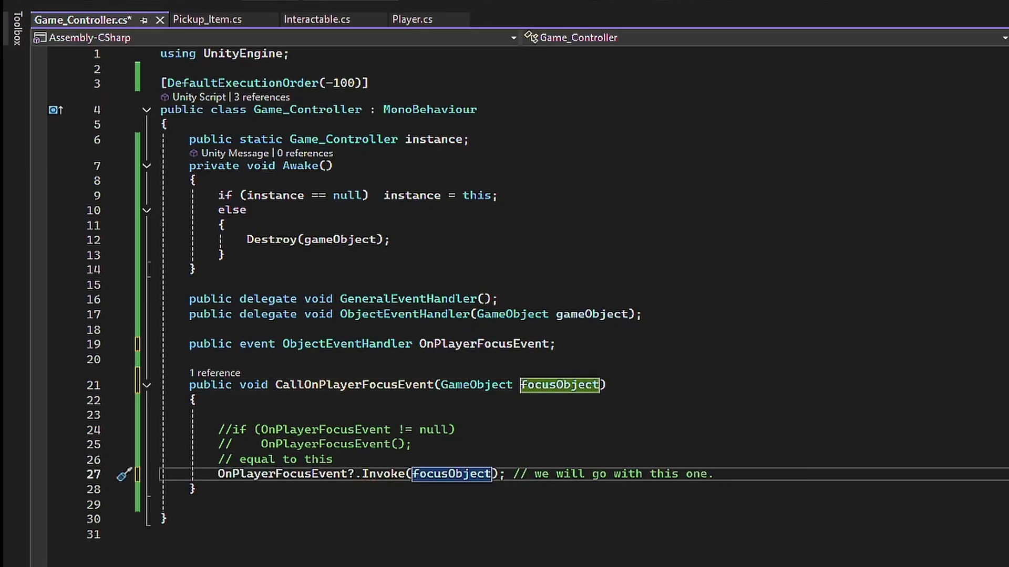
- Declare public event GeneralEventHandler OnPlayerDefocusEvent; below the OnPlayerFocusEvent declaration
{"action": "left_click", "coordinate": [672, 353]}
{"action": "key", "text": "Return"}
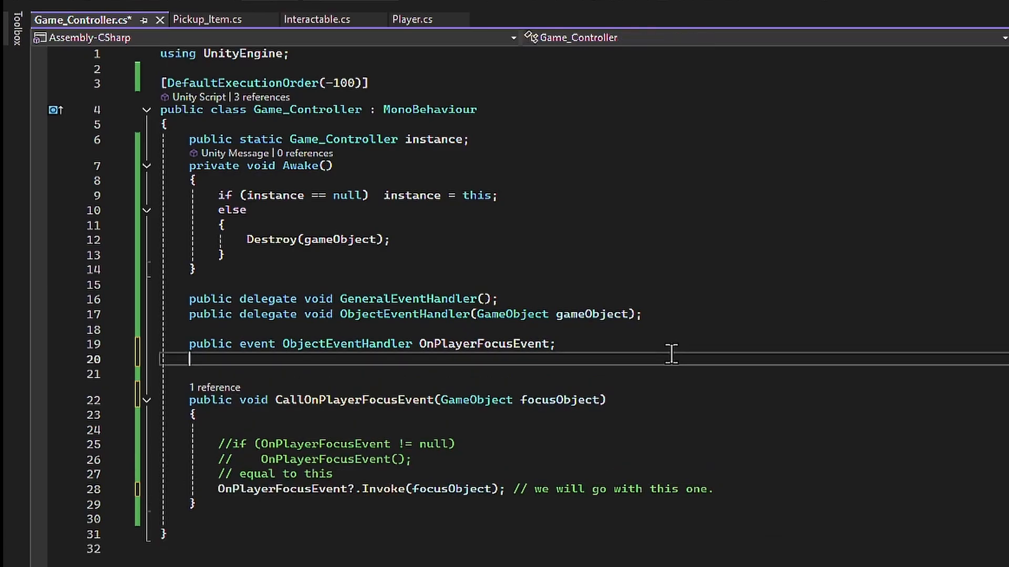
{"action": "key", "text": "Return"}
{"action": "type", "text": "public e"}
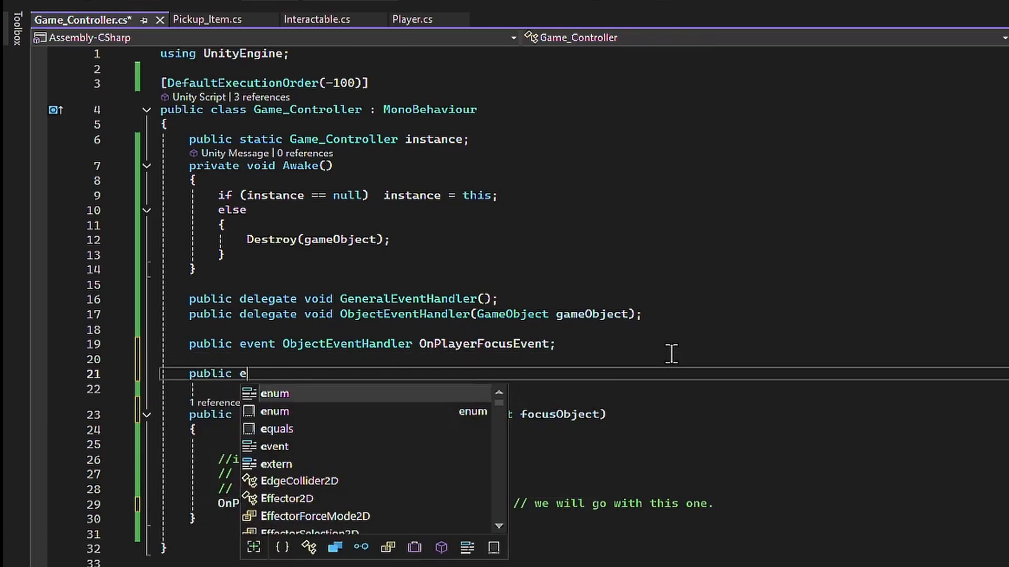
{"action": "type", "text": "vent O"}
{"action": "key", "text": "BackSpace"}
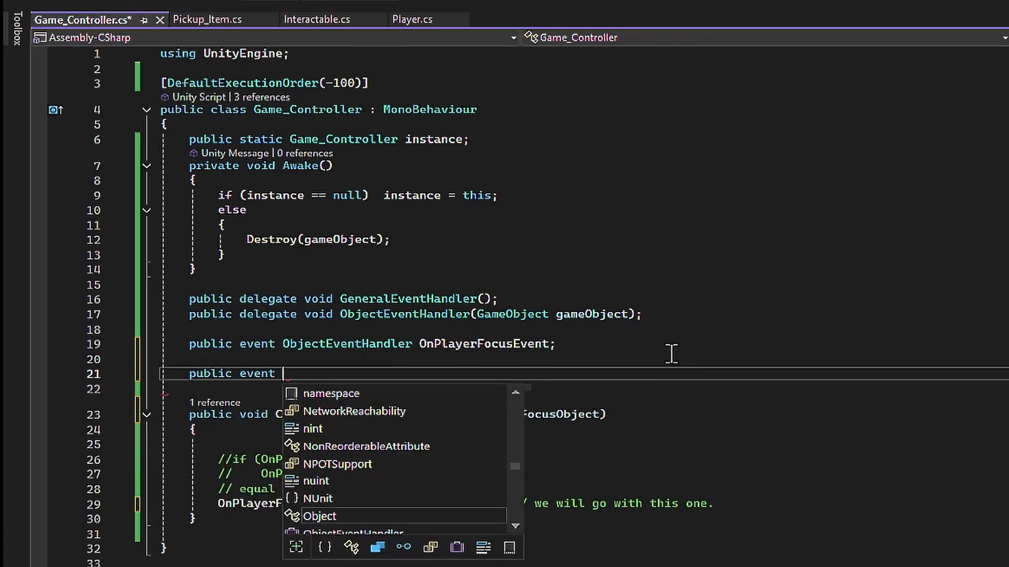
{"action": "type", "text": "ge On"}
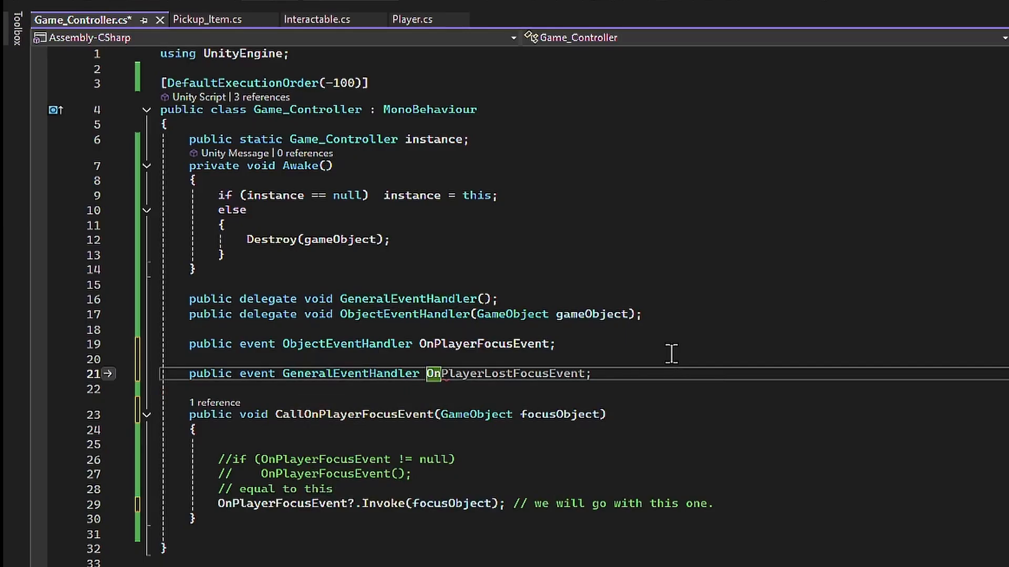
{"action": "type", "text": "Plae"}
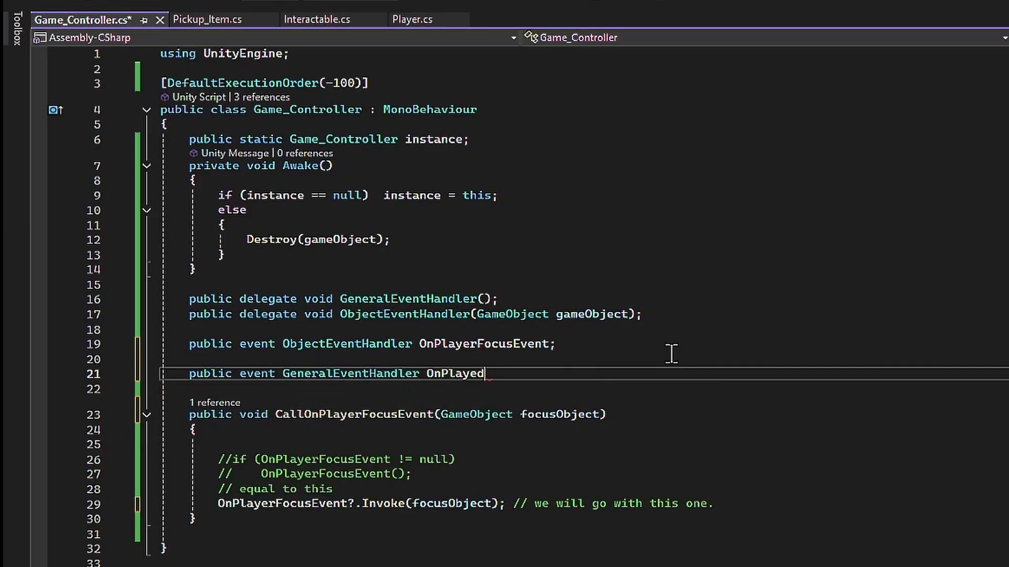
{"action": "key", "text": "BackSpace"}
{"action": "type", "text": "rDefocusEv"}
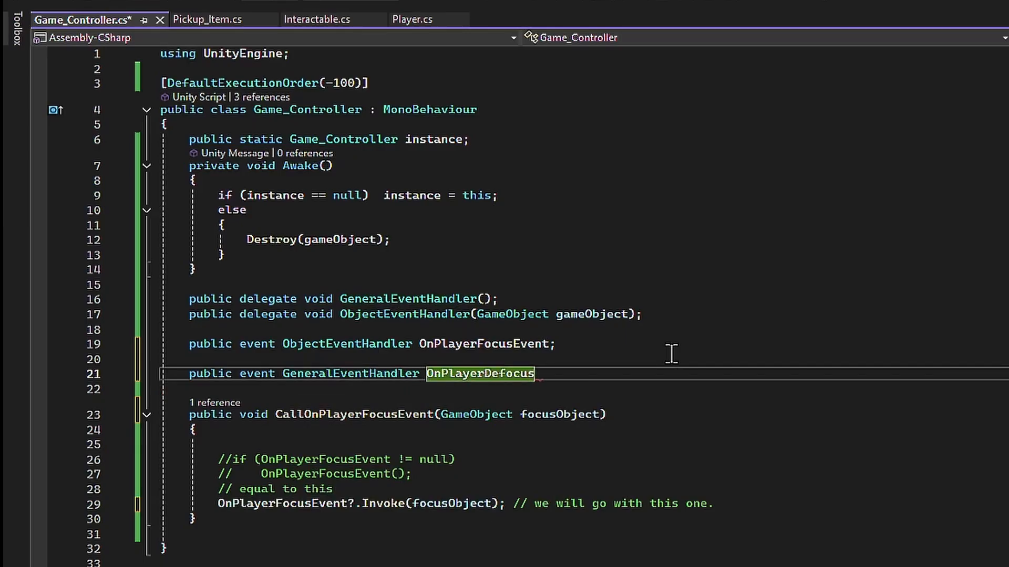
{"action": "type", "text": ";"}
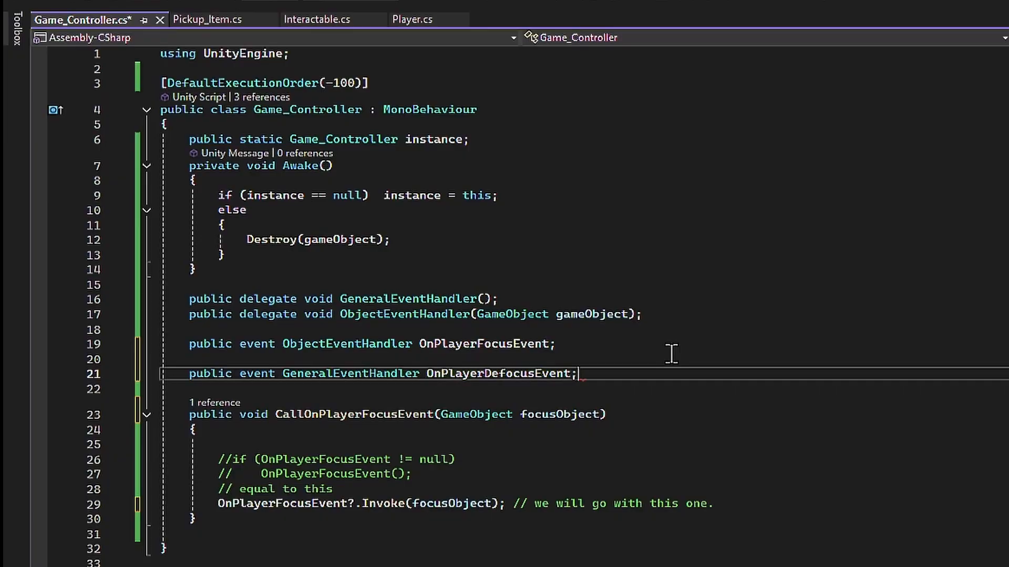
- Add an empty public void CallOnPlayerDefocusEvent() method above CallOnPlayerFocusEvent
{"action": "key", "text": "Down"}
{"action": "key", "text": "Return"}
{"action": "type", "text": "public CallOnPlayerDefocus"}
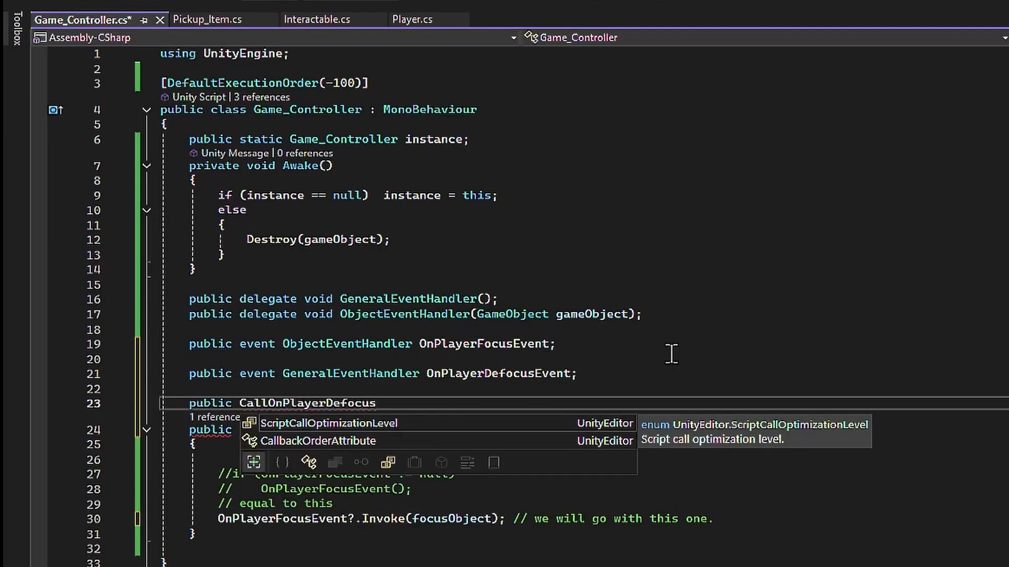
{"action": "type", "text": "Event() {"}
{"action": "key", "text": "Return"}
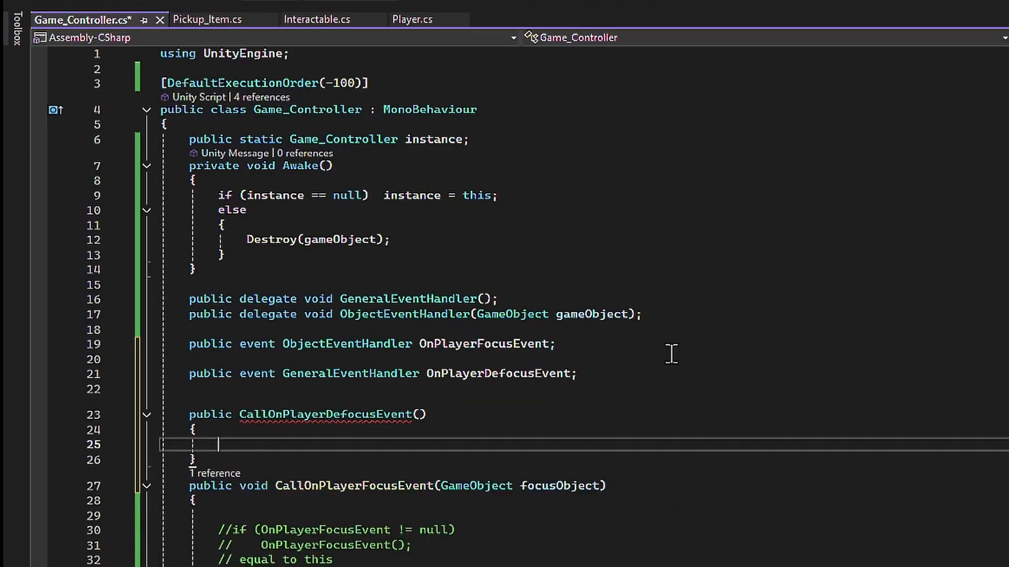
{"action": "key", "text": "Up"}
{"action": "key", "text": "Up"}
{"action": "type", "text": "void"}
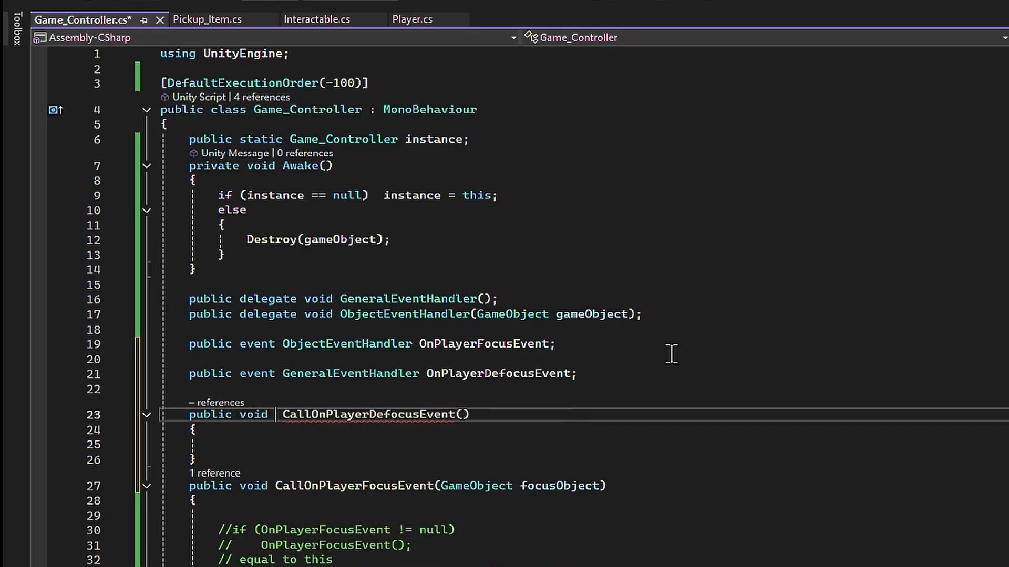
- Fill the CallOnPlayerDefocusEvent body with OnPlayerDefocusEvent?.Invoke(); and save Game_Controller.cs
{"action": "key", "text": "Down"}
{"action": "key", "text": "Down"}
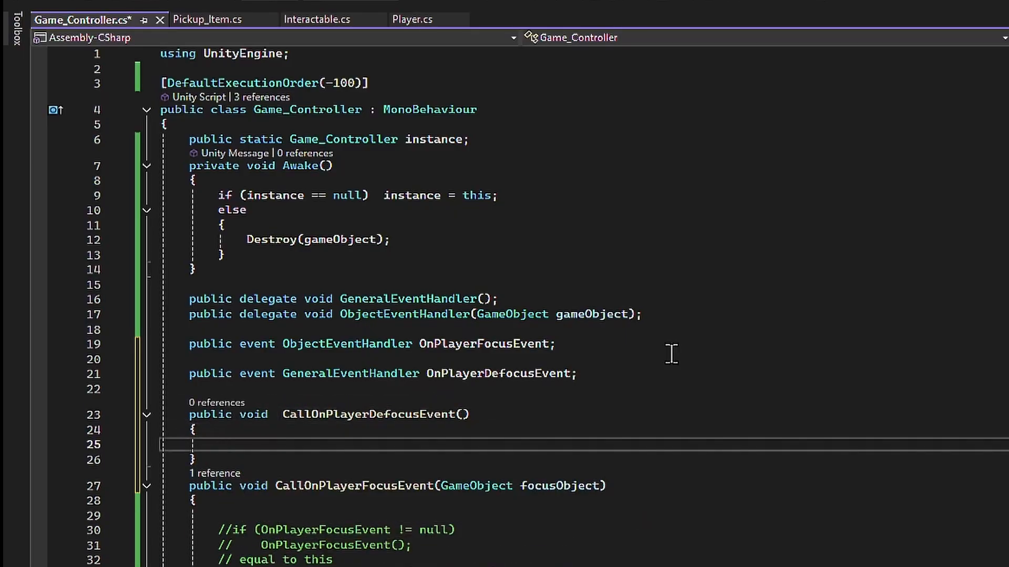
{"action": "type", "text": "OnPlayerDefocusEvent?"}
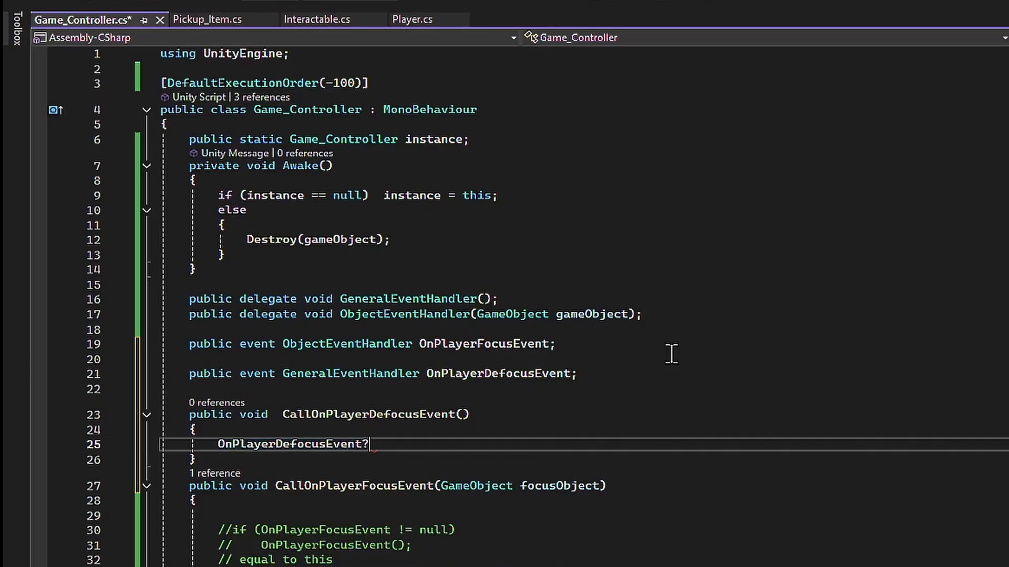
{"action": "type", "text": ".in();"}
{"action": "key", "text": "ctrl+s"}
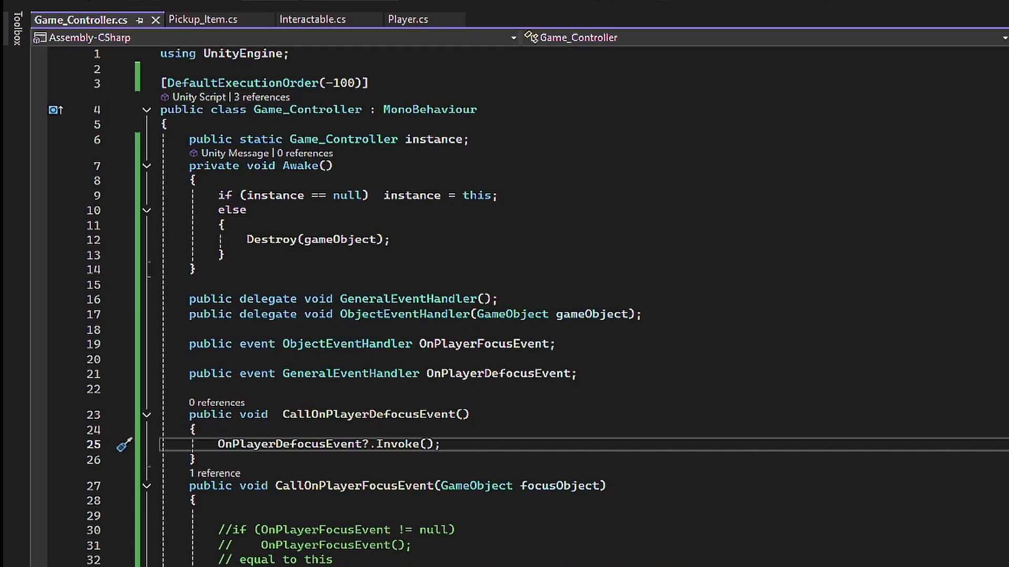
- In Player.cs, wrap the focusObject assignment and the CallOnPlayerFocusEvent call in an if (focusObject == null) block
{"action": "left_click", "coordinate": [407, 19]}
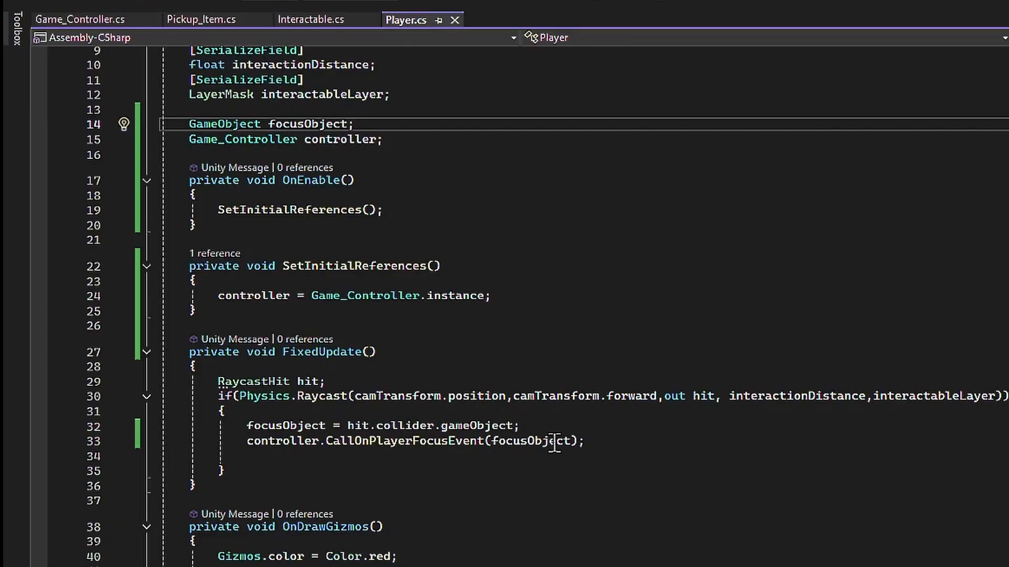
{"action": "left_click", "coordinate": [284, 413]}
{"action": "key", "text": "Return"}
{"action": "type", "text": "if "}
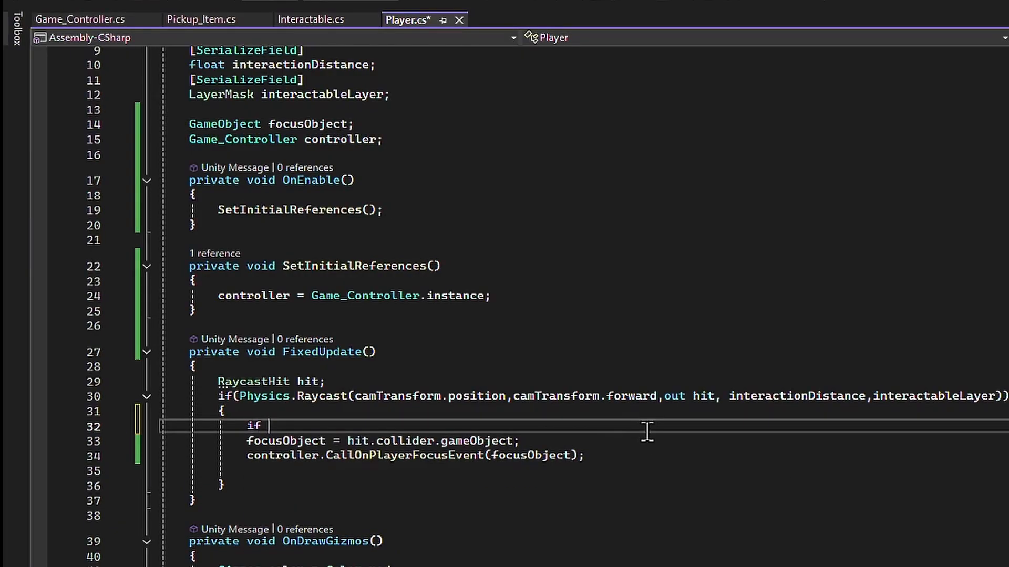
{"action": "type", "text": "(focusObject == null) {"}
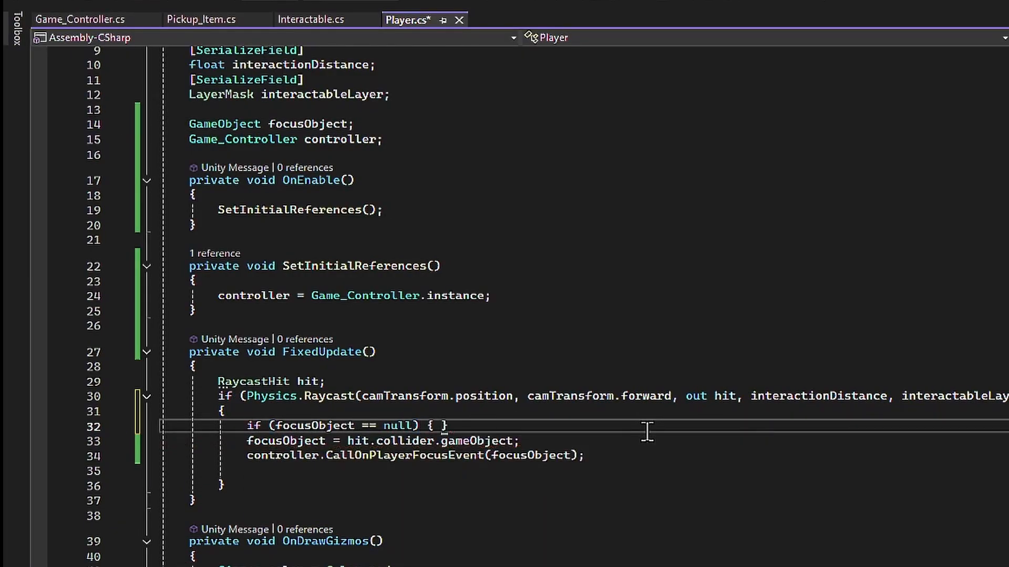
{"action": "key", "text": "Return"}
{"action": "left_click_drag", "start_coordinate": [101, 486], "coordinate": [103, 497]}
{"action": "key", "text": "alt+Up"}
{"action": "key", "text": "alt+Up"}
- Extend the inner if condition with || focusObject != hit.collider.gameObject
{"action": "left_click", "coordinate": [413, 426]}
{"action": "type", "text": "|"}
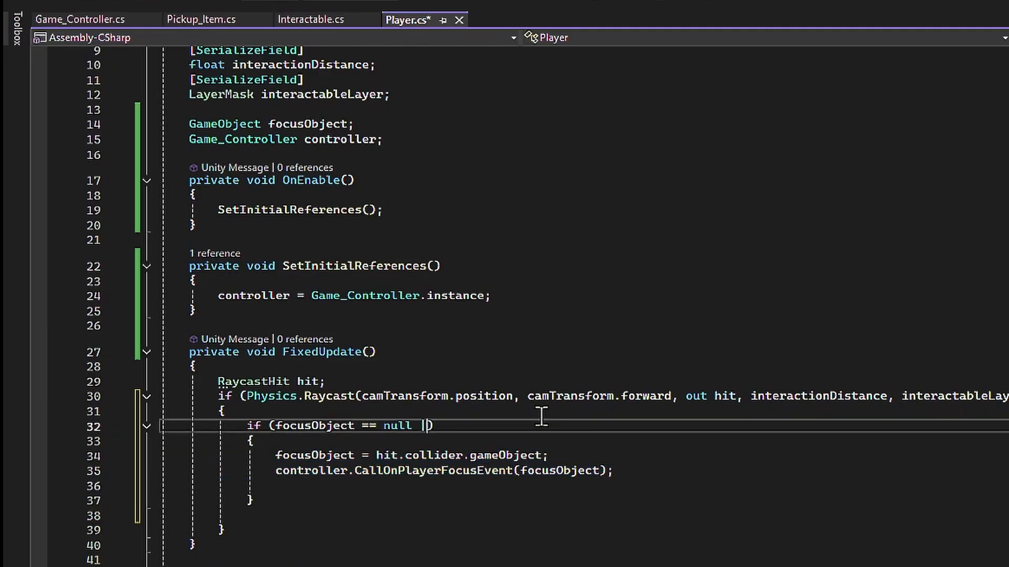
{"action": "type", "text": "| focusObject <"}
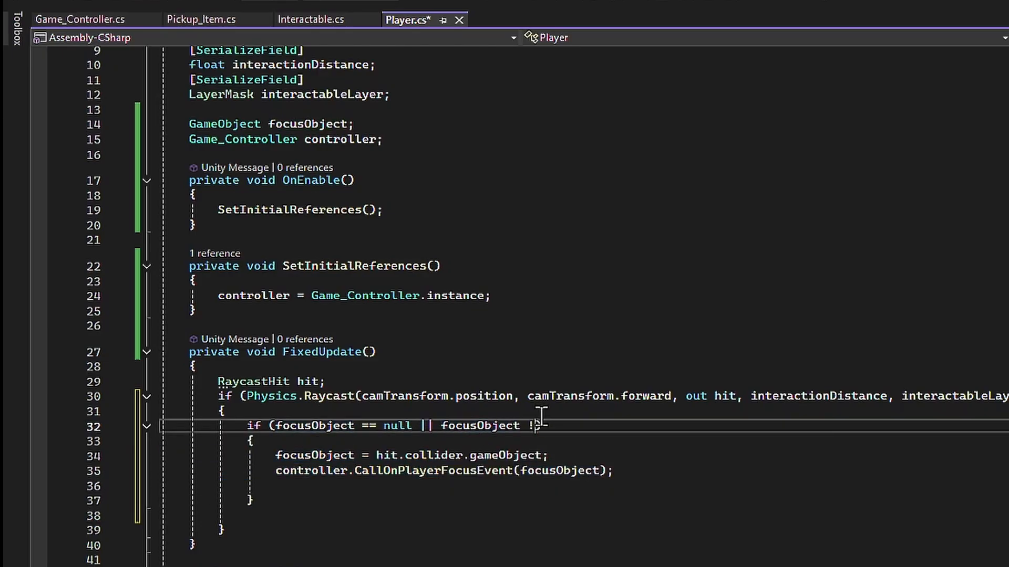
{"action": "type", "text": "= hit.collider.gameObject"}
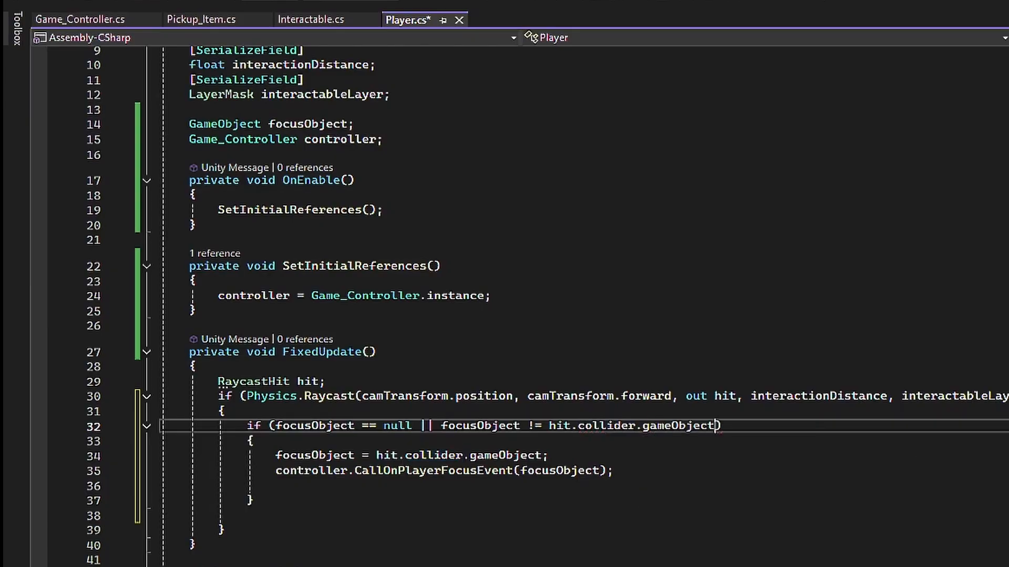
- Add an else branch to the Raycast check that calls controller.CallOnPlayerDefocusEvent(); and sets focusObject = null;
{"action": "key", "text": "End"}
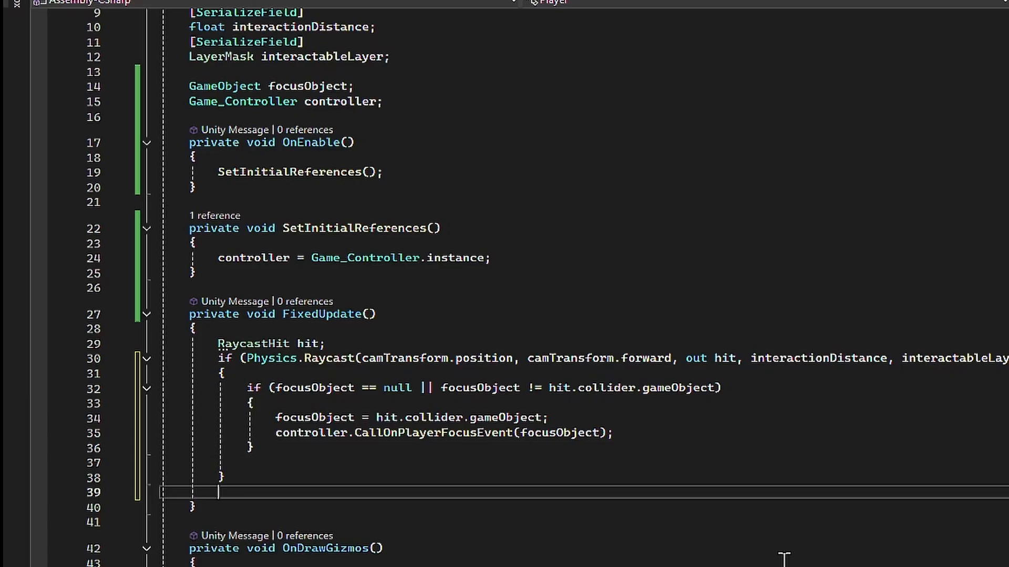
{"action": "type", "text": "else"}
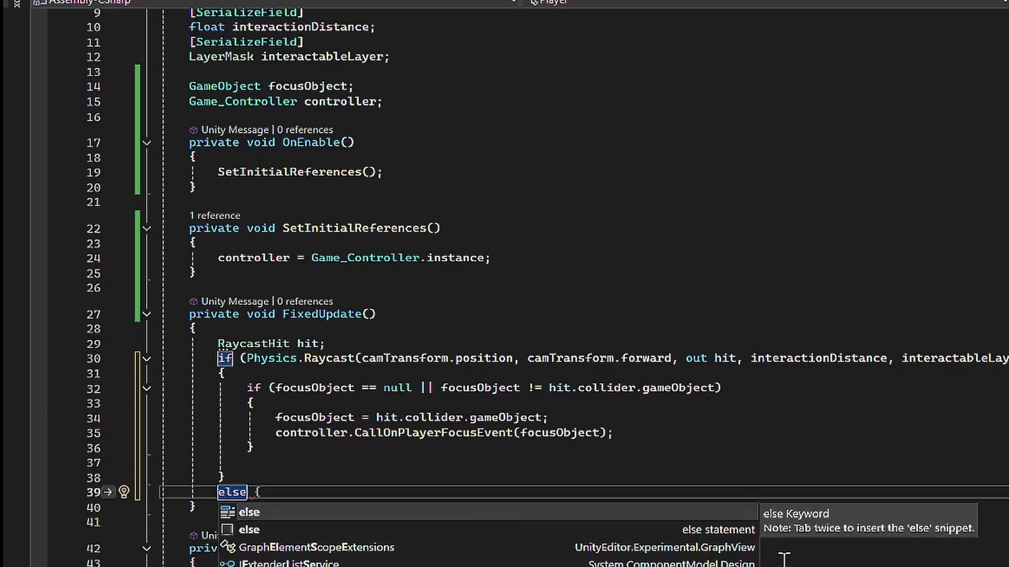
{"action": "key", "text": "Tab"}
{"action": "key", "text": "Tab"}
{"action": "type", "text": "controller.CallOnPlayerDefocusEvent()"}
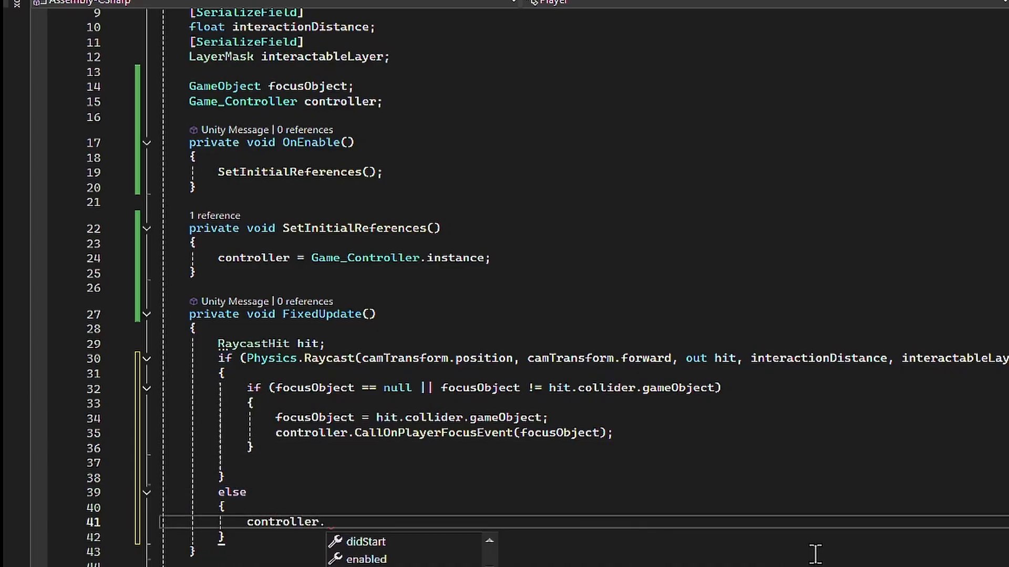
{"action": "type", "text": ";"}
{"action": "key", "text": "Return"}
{"action": "type", "text": "focusObject = null;"}
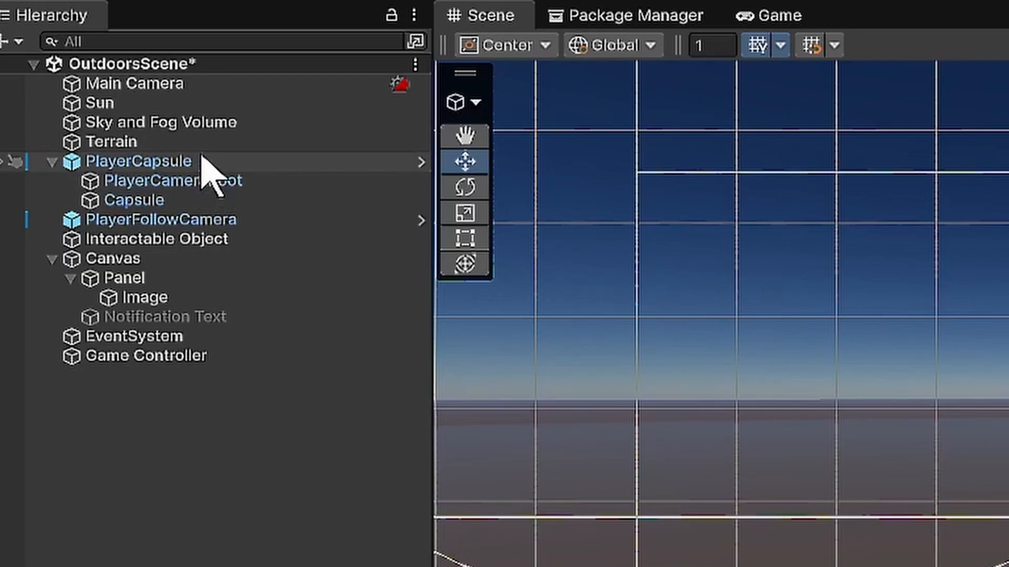
- In Unity, select PlayerCapsule and switch the Inspector to Debug mode to view the Player script's private fields
{"action": "left_click", "coordinate": [86, 103]}
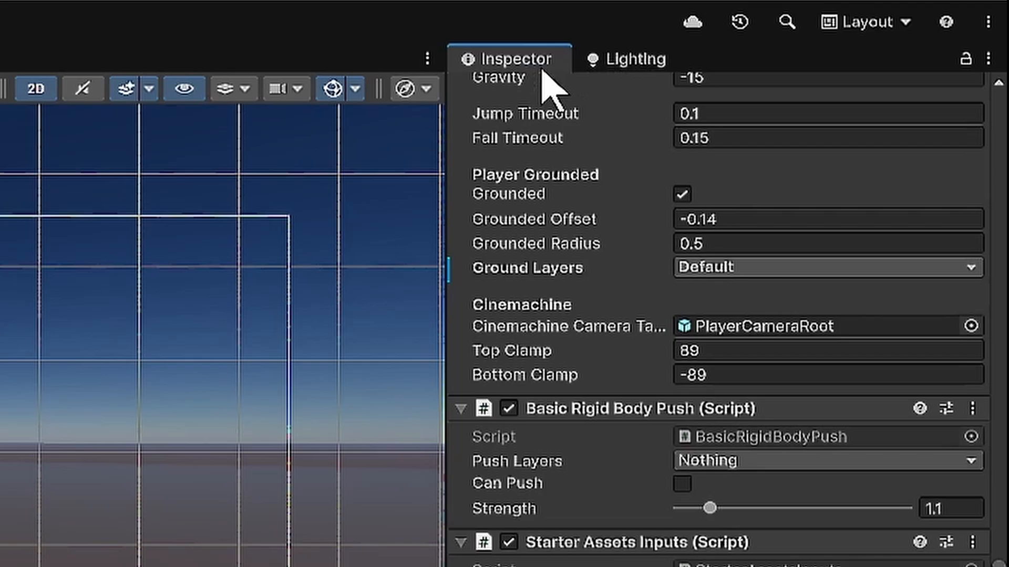
{"action": "right_click", "coordinate": [542, 69]}
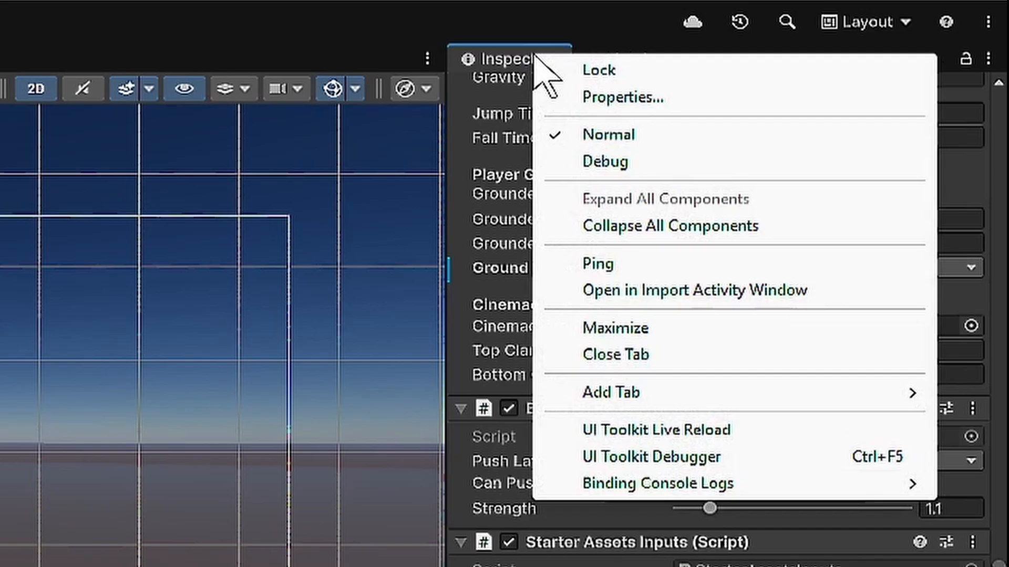
{"action": "key", "text": "Escape"}
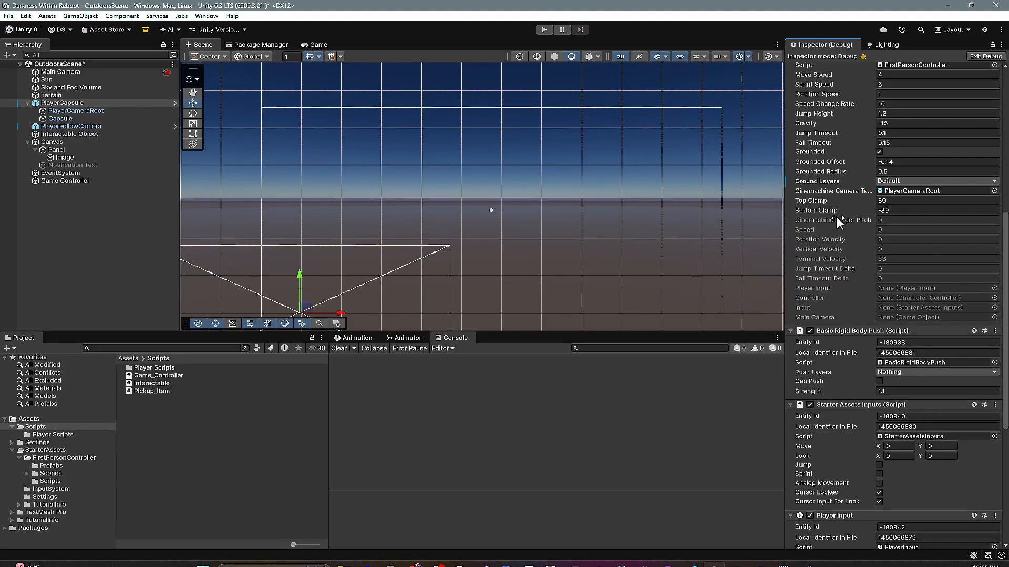
{"action": "scroll", "coordinate": [824, 393], "scroll_direction": "down", "scroll_amount": 5}
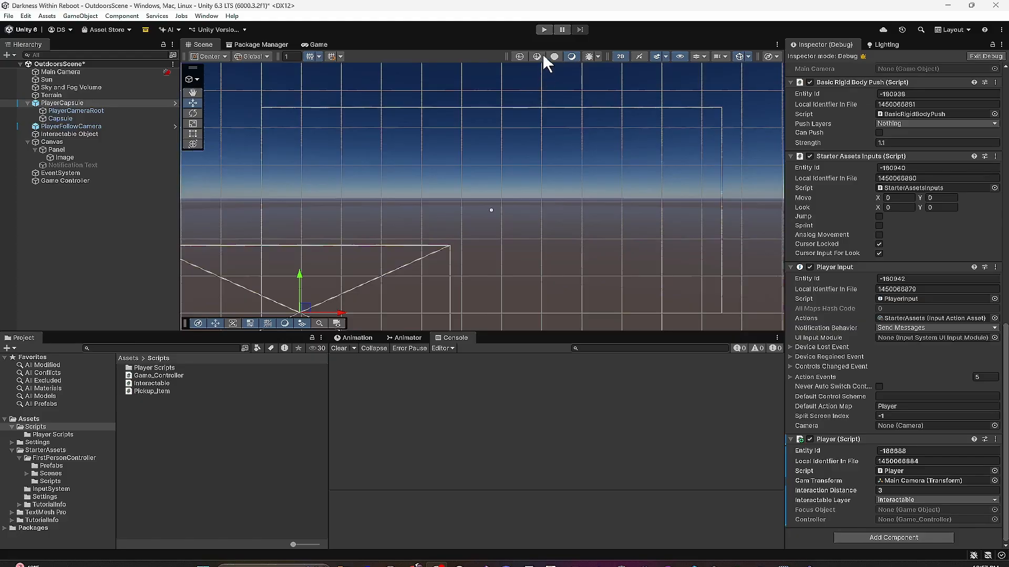
- Play-test the scene while checking the Player script's Focus Object and Controller fields, and stop the game
{"action": "left_click", "coordinate": [544, 29]}
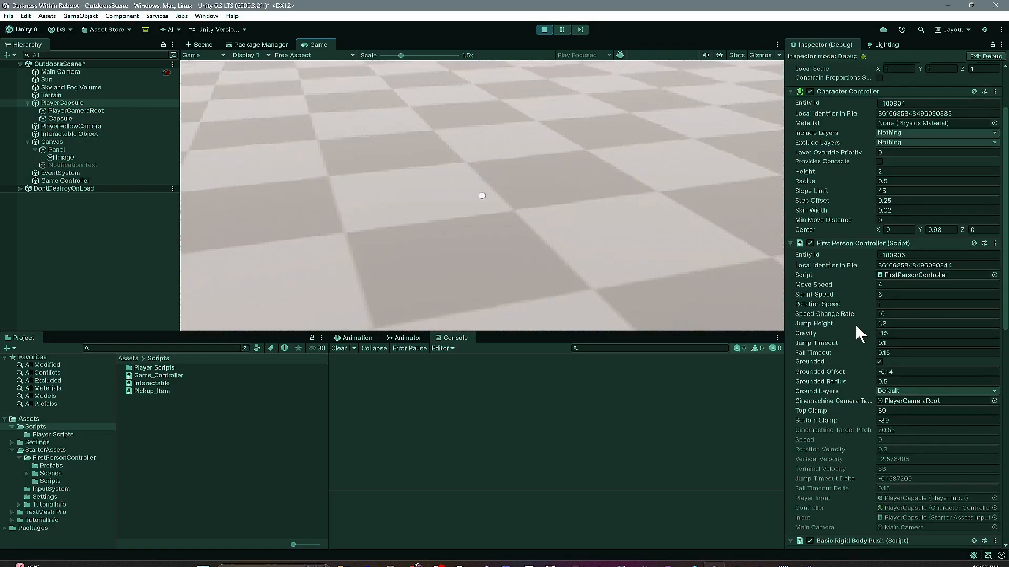
{"action": "scroll", "coordinate": [849, 398], "scroll_direction": "down", "scroll_amount": 10}
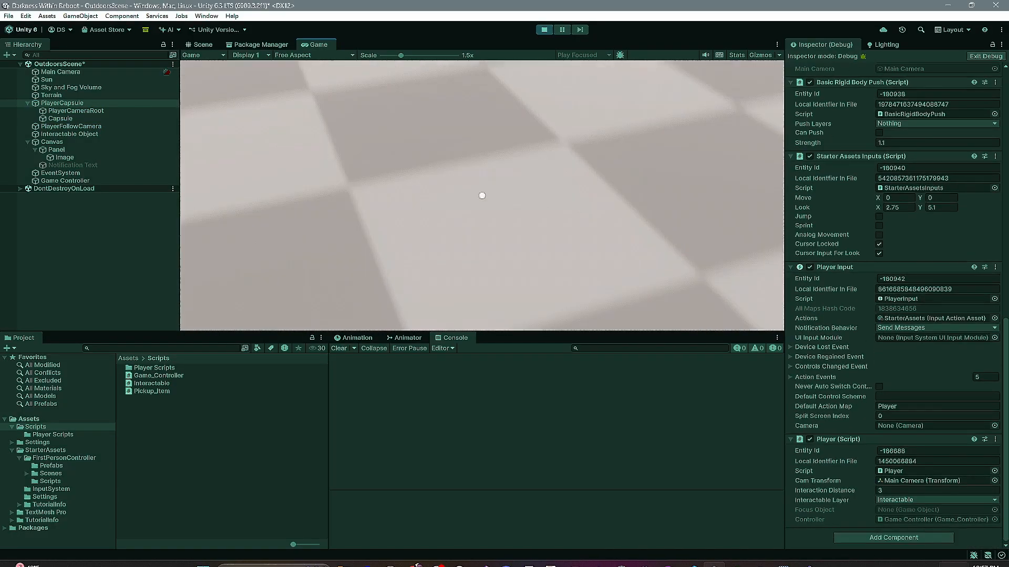
{"action": "left_click", "coordinate": [555, 150]}
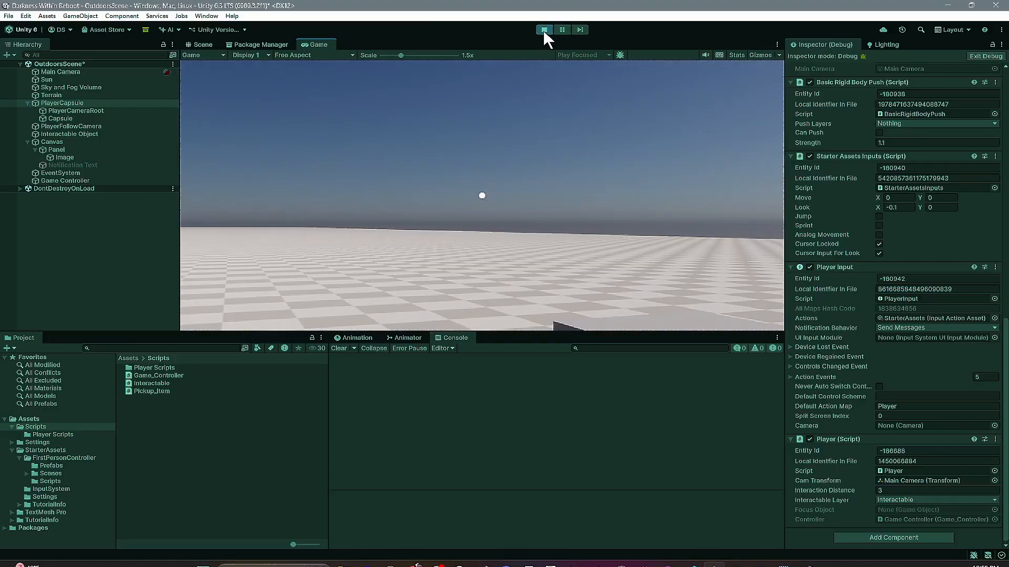
{"action": "left_click", "coordinate": [544, 30]}
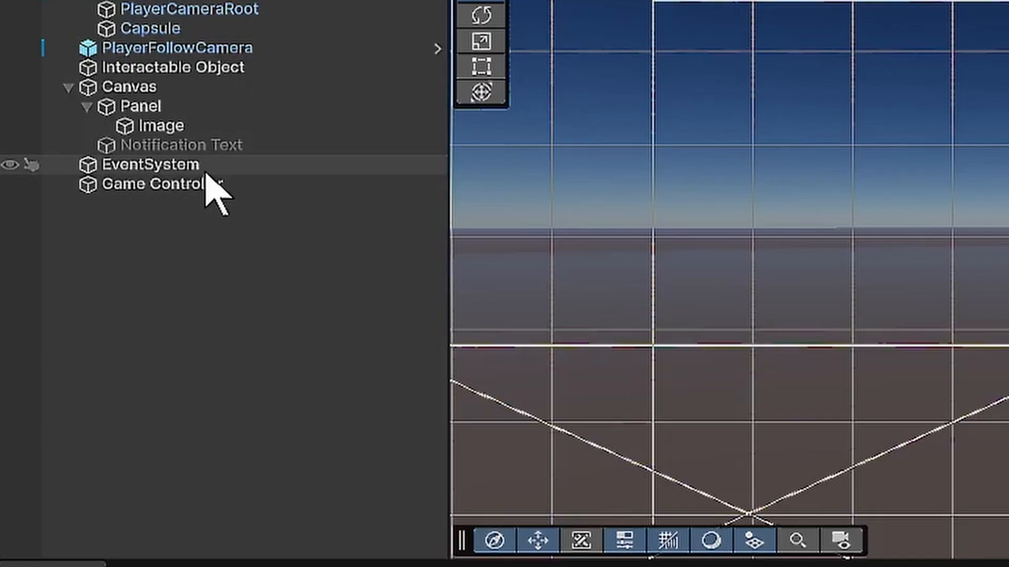
- Create a new script named UI_Controller as a component on the Game Controller object
{"action": "left_click", "coordinate": [82, 179]}
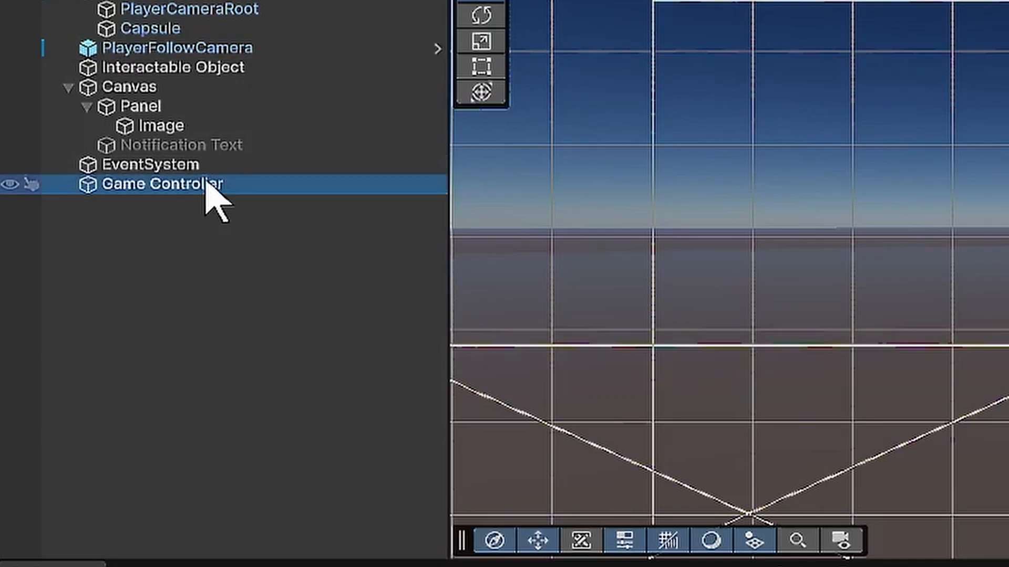
{"action": "left_click", "coordinate": [897, 217]}
{"action": "type", "text": "UI_"}
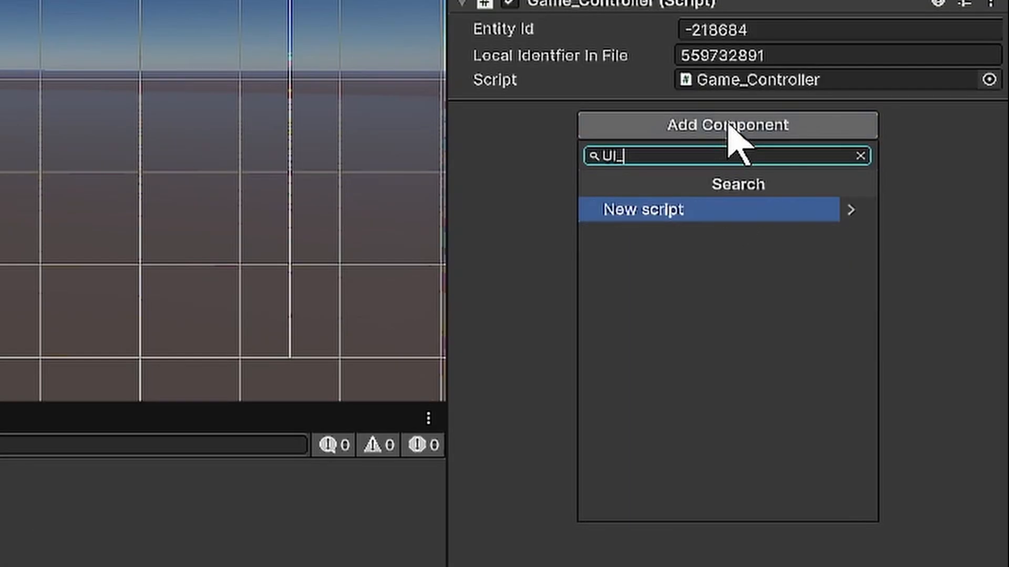
{"action": "type", "text": "Controller"}
{"action": "key", "text": "Return"}
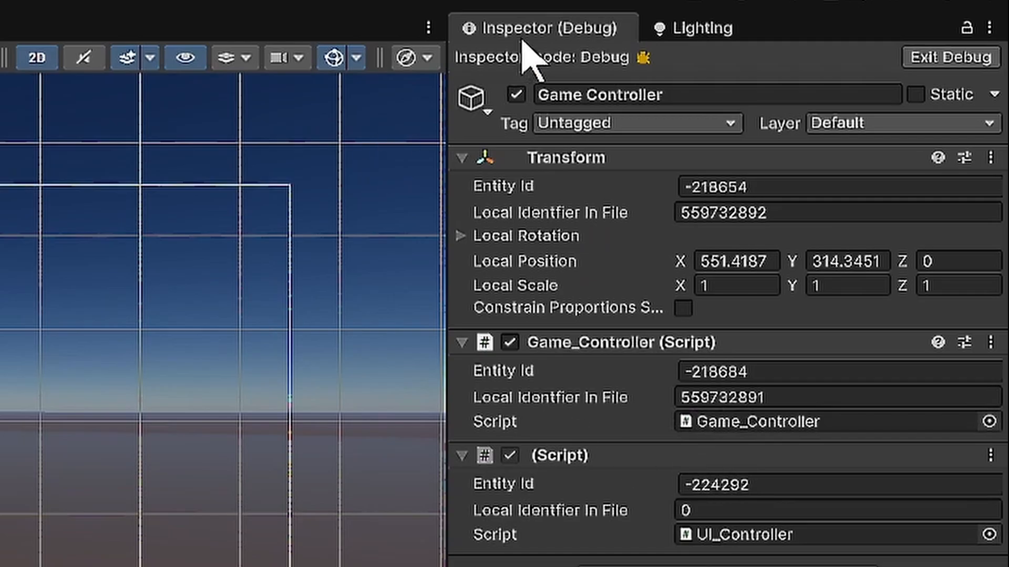
- Return the Inspector to Normal mode and open the UI_Controller script in Visual Studio
{"action": "right_click", "coordinate": [563, 28]}
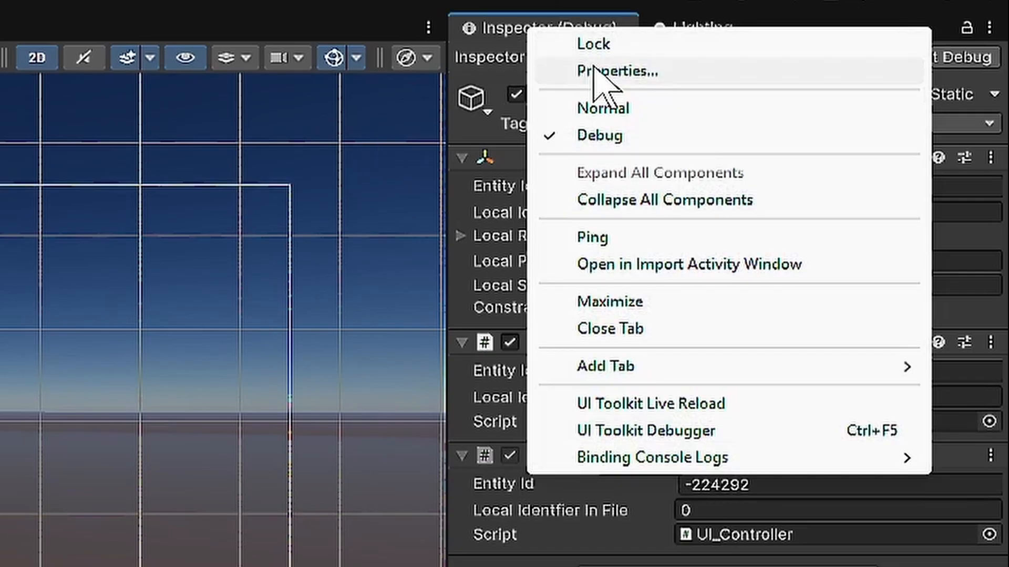
{"action": "left_click", "coordinate": [666, 106]}
{"action": "double_click", "coordinate": [736, 334]}
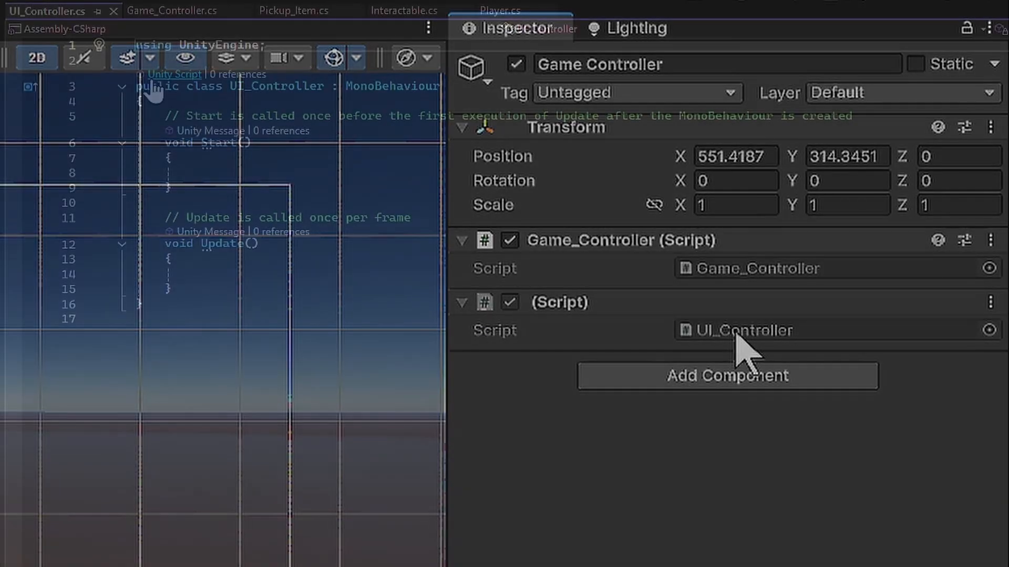
- Replace the template Start and Update methods in UI_Controller with a Game_Controller field named controller
{"action": "key", "text": "Delete"}
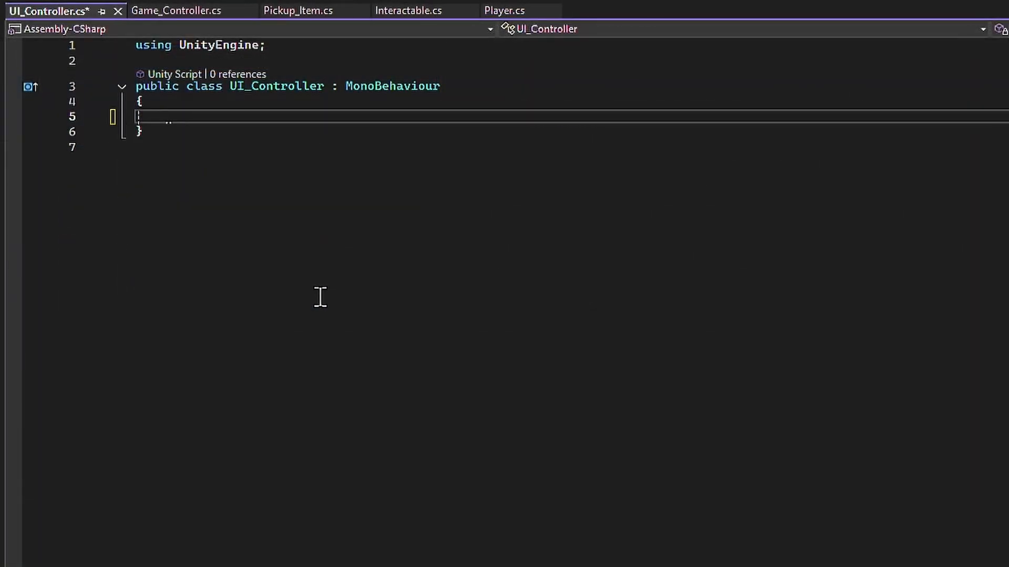
{"action": "type", "text": "Game"}
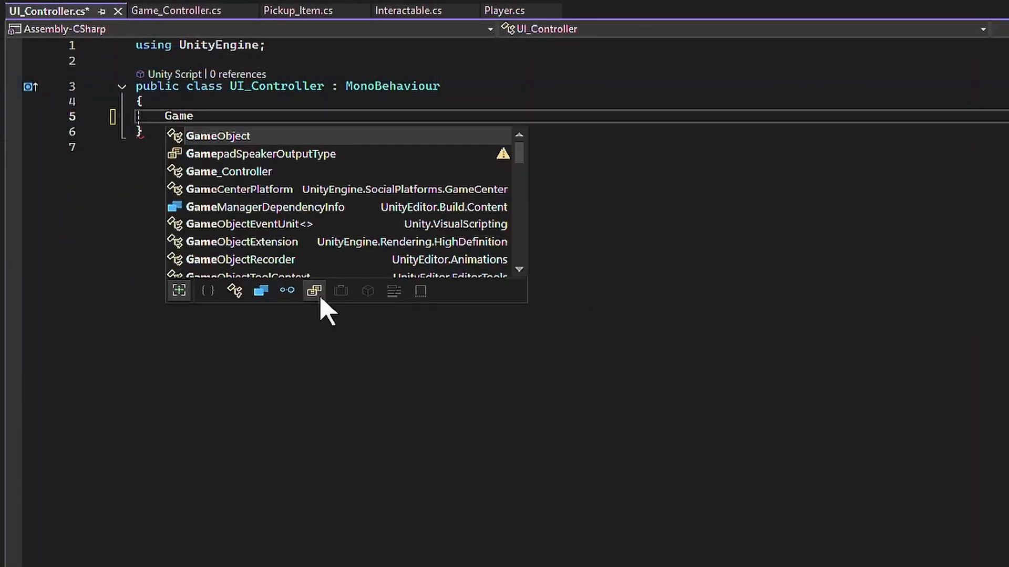
{"action": "type", "text": "_Controller controller;"}
{"action": "key", "text": "Return"}
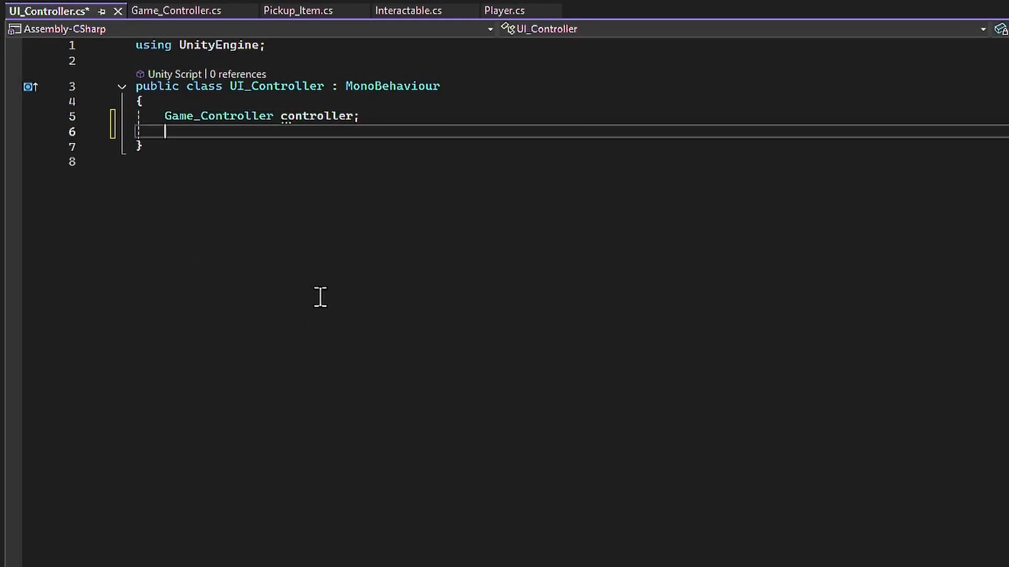
- Add an OnEnable method that calls SetInitialReferences(), and generate the missing SetInitialReferences method
{"action": "type", "text": "OnE"}
{"action": "key", "text": "Tab"}
{"action": "type", "text": "SetInitialRe"}
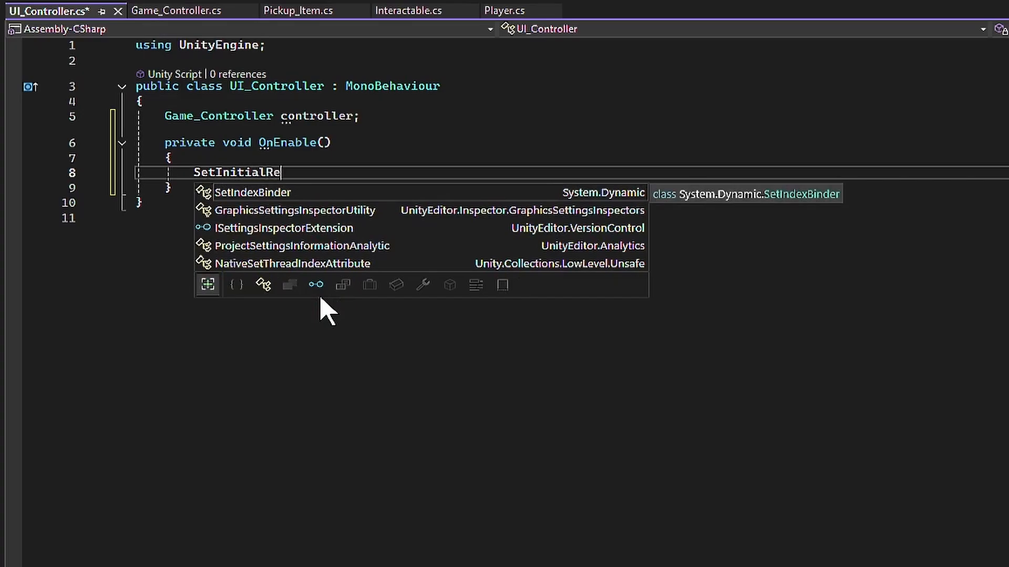
{"action": "type", "text": "ferences();"}
{"action": "key", "text": "ctrl+period"}
{"action": "key", "text": "Return"}
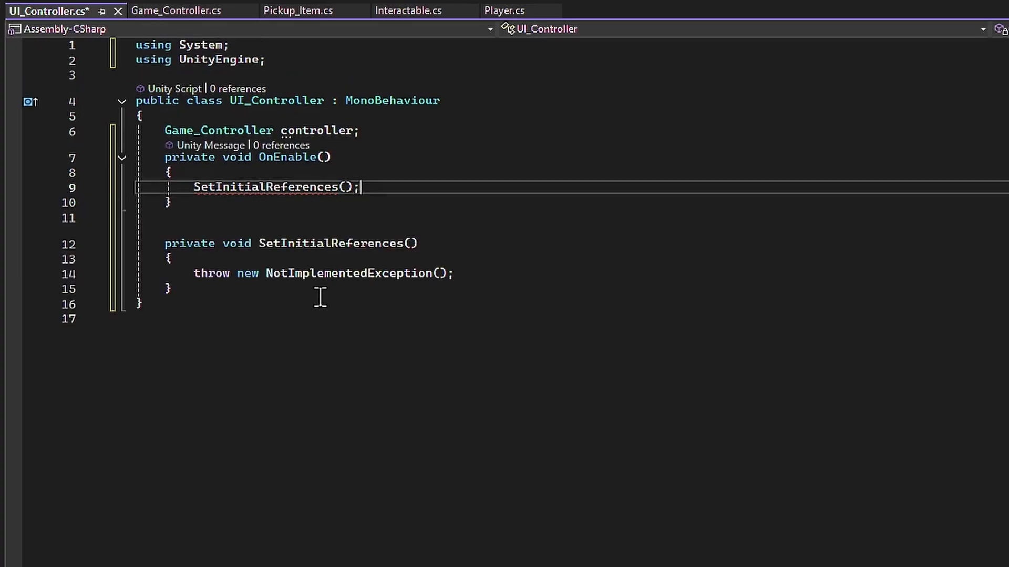
- Replace the placeholder exception in SetInitialReferences with controller = Game_Controller.instance;
{"action": "left_click_drag", "start_coordinate": [193, 274], "coordinate": [462, 273]}
{"action": "type", "text": "Gam"}
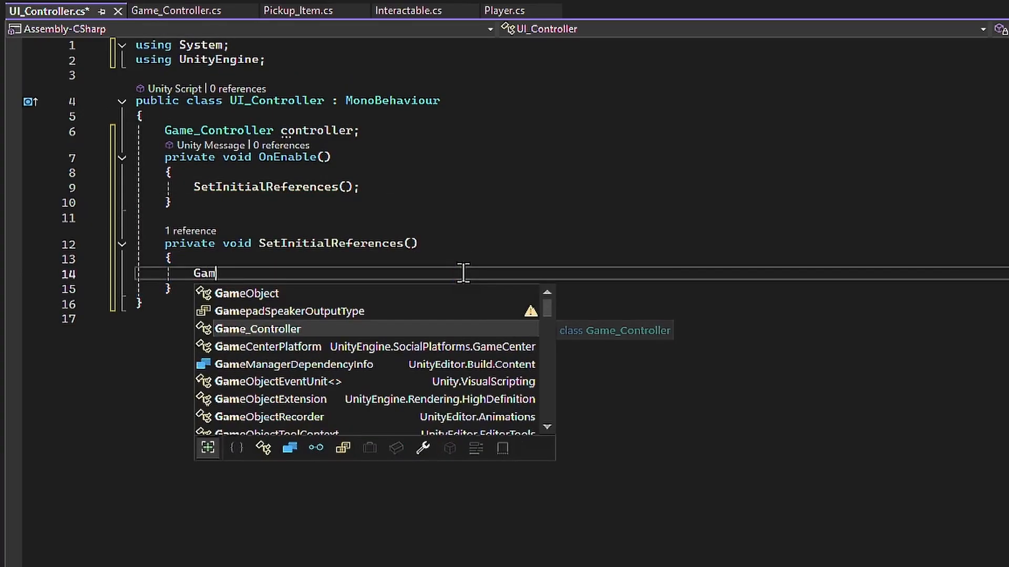
{"action": "key", "text": "BackSpace"}
{"action": "key", "text": "BackSpace"}
{"action": "type", "text": "co"}
{"action": "key", "text": "Tab"}
{"action": "type", "text": "Game_Controller.instance;"}
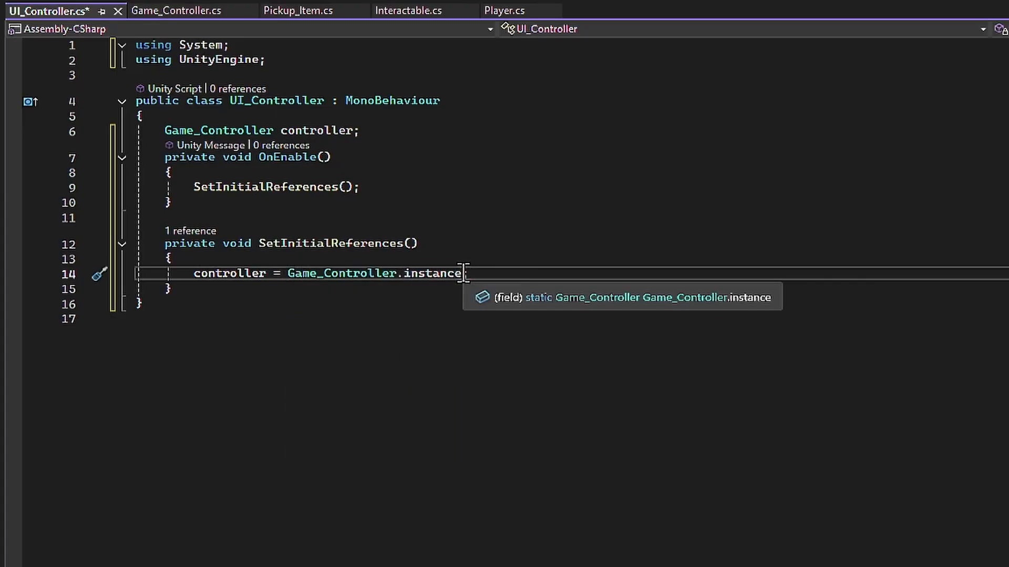
- In OnEnable, add a += subscription to controller.OnPlayerFocusEvent below the SetInitialReferences call
{"action": "left_click", "coordinate": [433, 202]}
{"action": "left_click", "coordinate": [429, 190]}
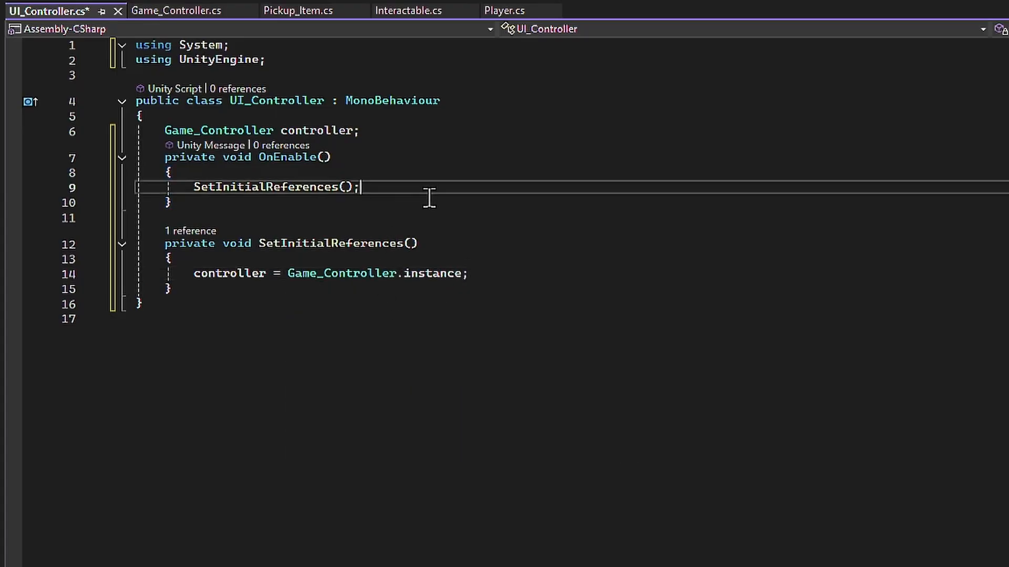
{"action": "key", "text": "Return"}
{"action": "type", "text": "controller."}
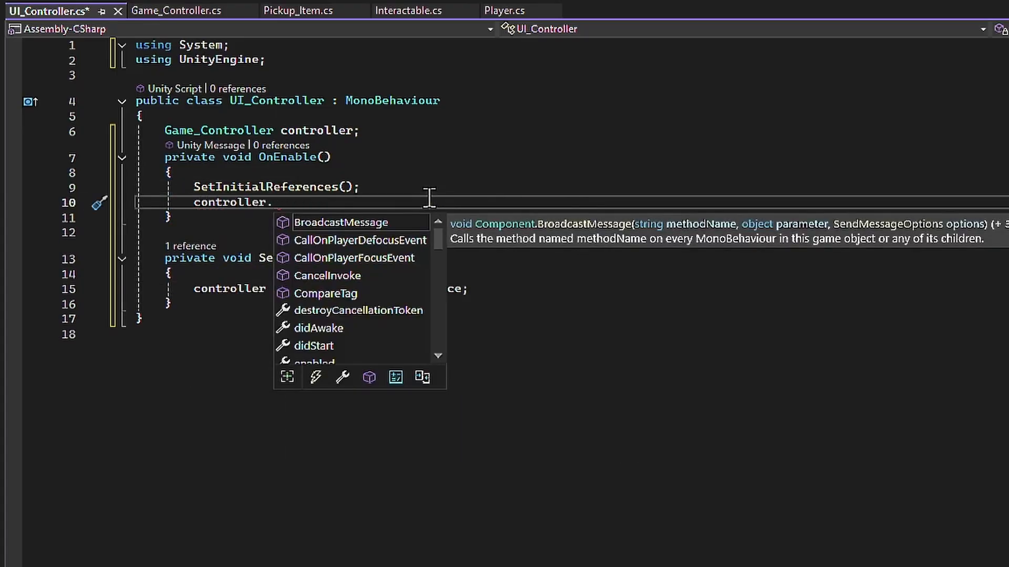
{"action": "type", "text": "On"}
{"action": "key", "text": "Down"}
{"action": "key", "text": "Tab"}
{"action": "type", "text": "+="}
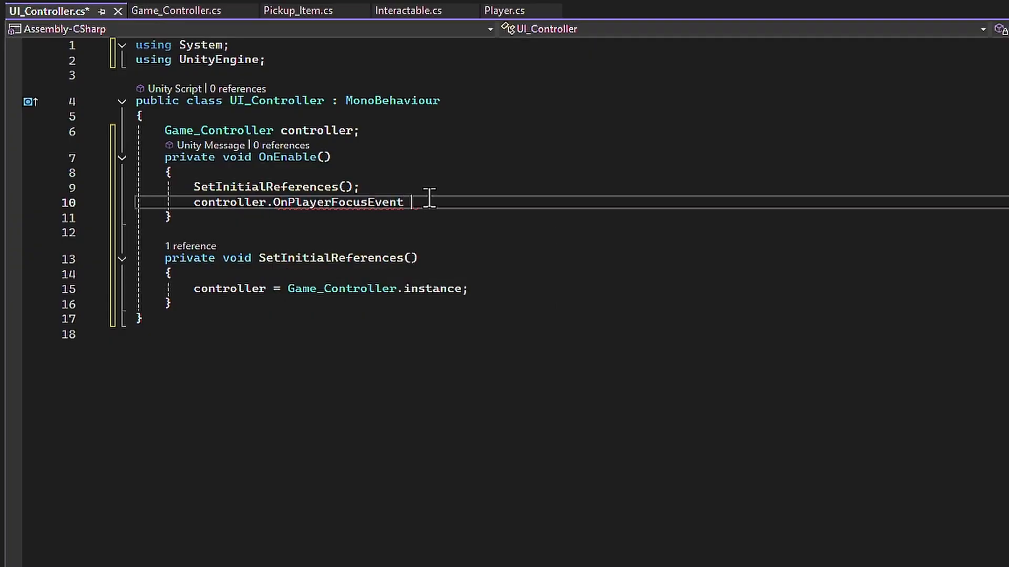
{"action": "type", "text": " Display"}
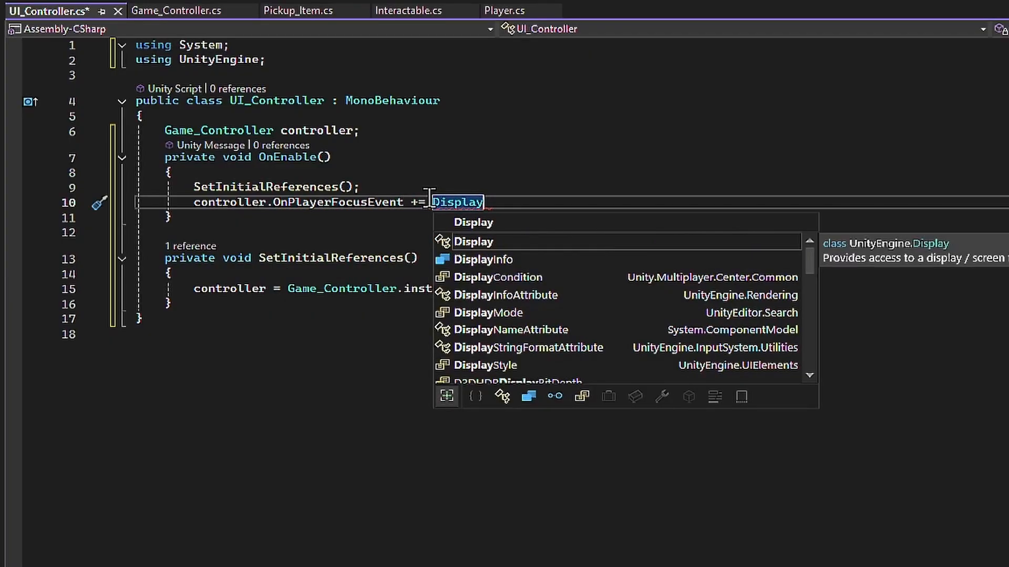
- Make DisplayNotifacationText the handler of the focus event subscription and generate its method
{"action": "key", "text": "Escape"}
{"action": "type", "text": "NotifacationText"}
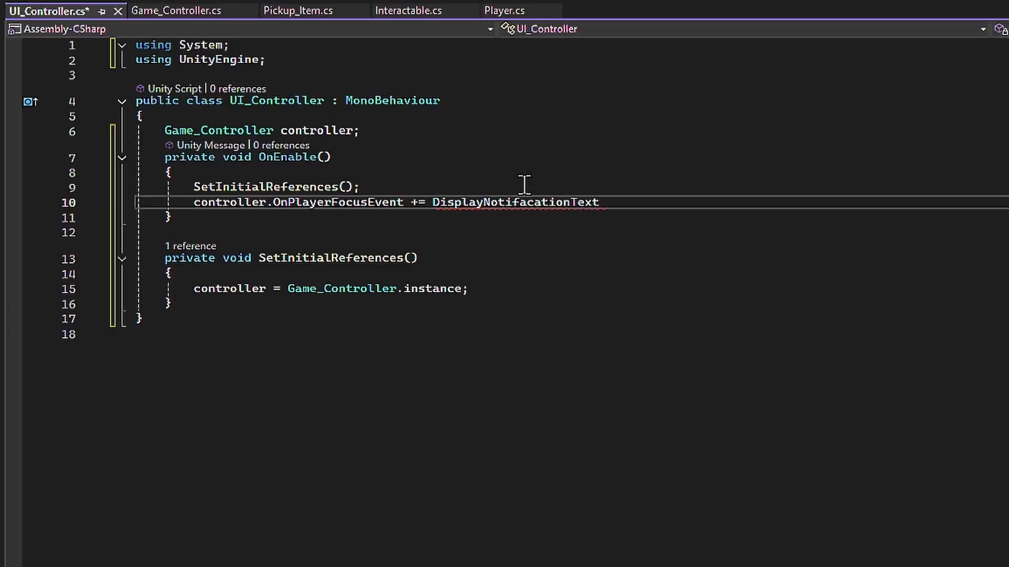
{"action": "type", "text": ";"}
{"action": "key", "text": "alt+Return"}
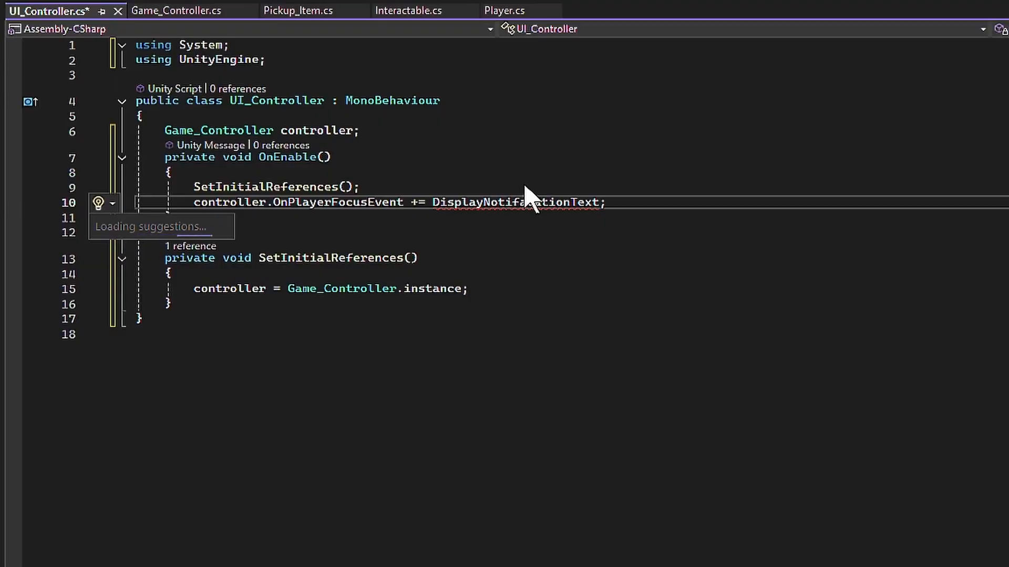
{"action": "key", "text": "Return"}
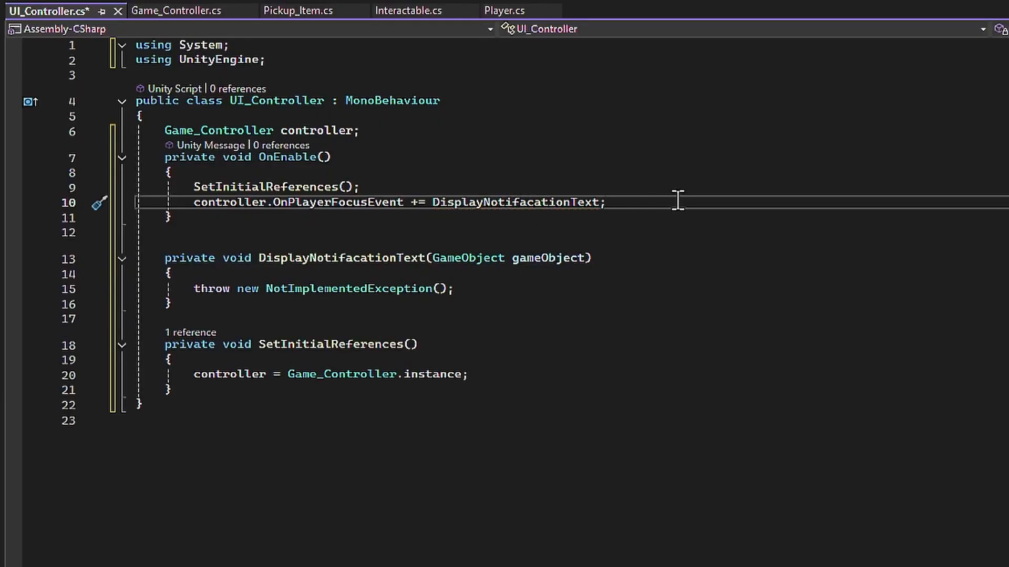
- Add an OnDisable method that unsubscribes DisplayNotifacationText from controller.OnPlayerFocusEvent, and save the script
{"action": "key", "text": "Return"}
{"action": "key", "text": "Down"}
{"action": "key", "text": "Down"}
{"action": "type", "text": "o"}
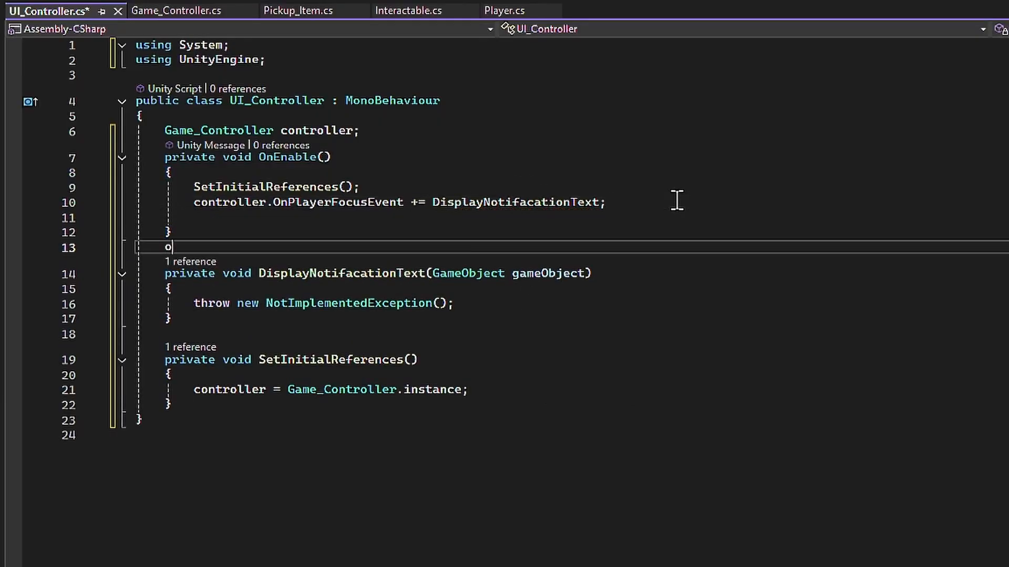
{"action": "type", "text": "ndis"}
{"action": "key", "text": "Tab"}
{"action": "type", "text": "controller.on"}
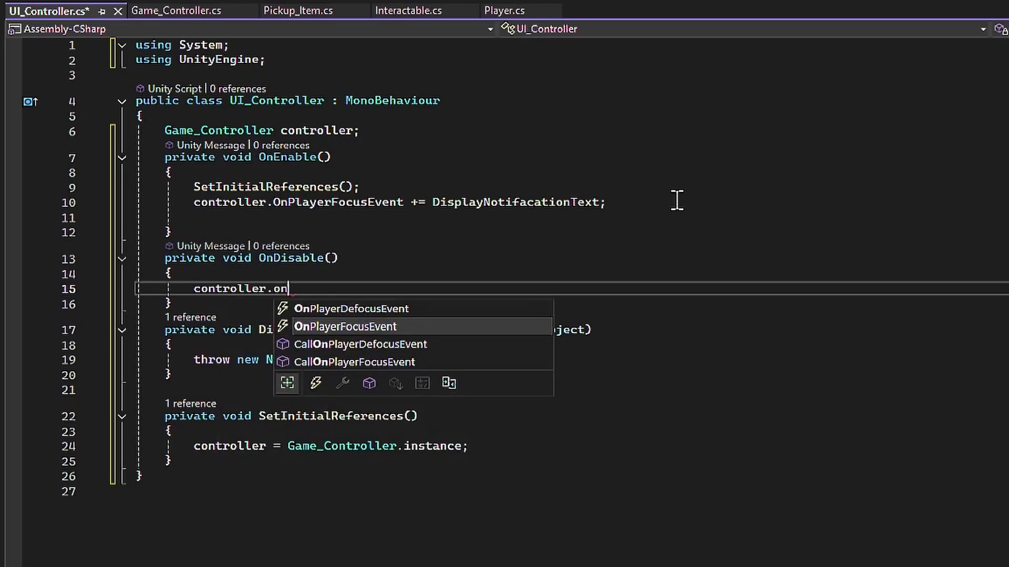
{"action": "key", "text": "Tab"}
{"action": "type", "text": "-="}
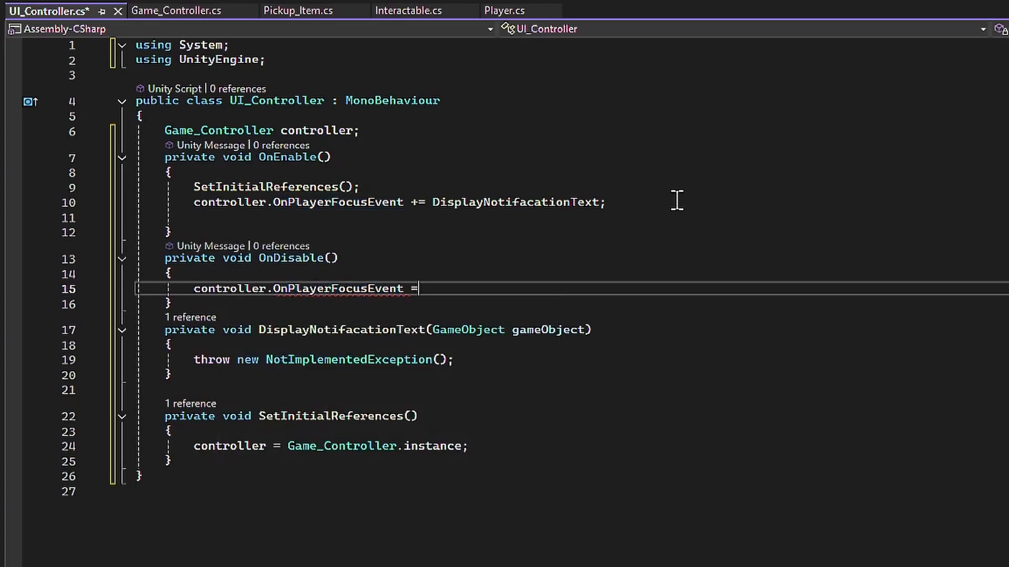
{"action": "key", "text": "Tab"}
{"action": "key", "text": "ctrl+s"}
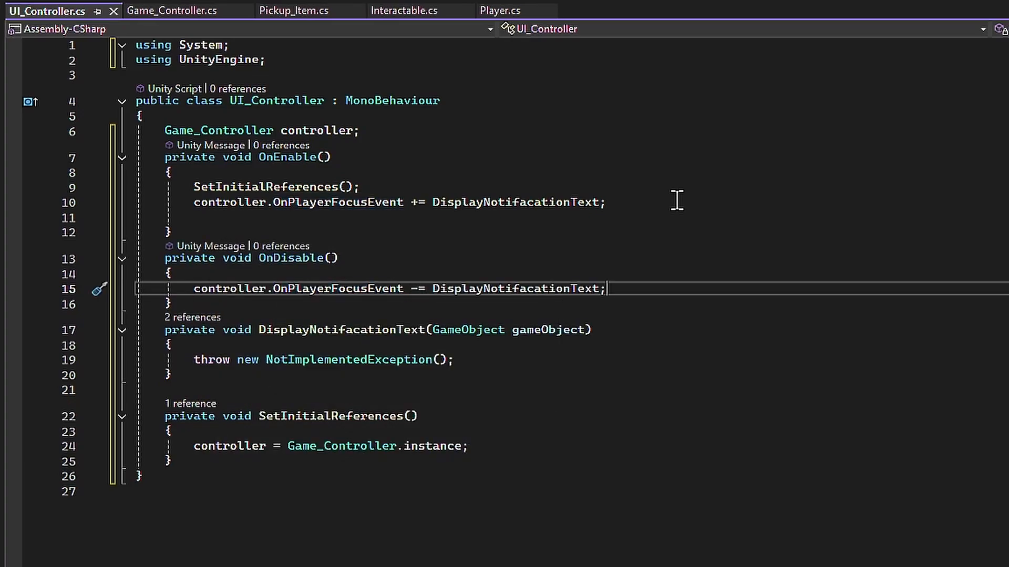
- Declare a TextMeshProUGUI field named notificationText below the controller field
{"action": "left_click", "coordinate": [417, 132]}
{"action": "key", "text": "Return"}
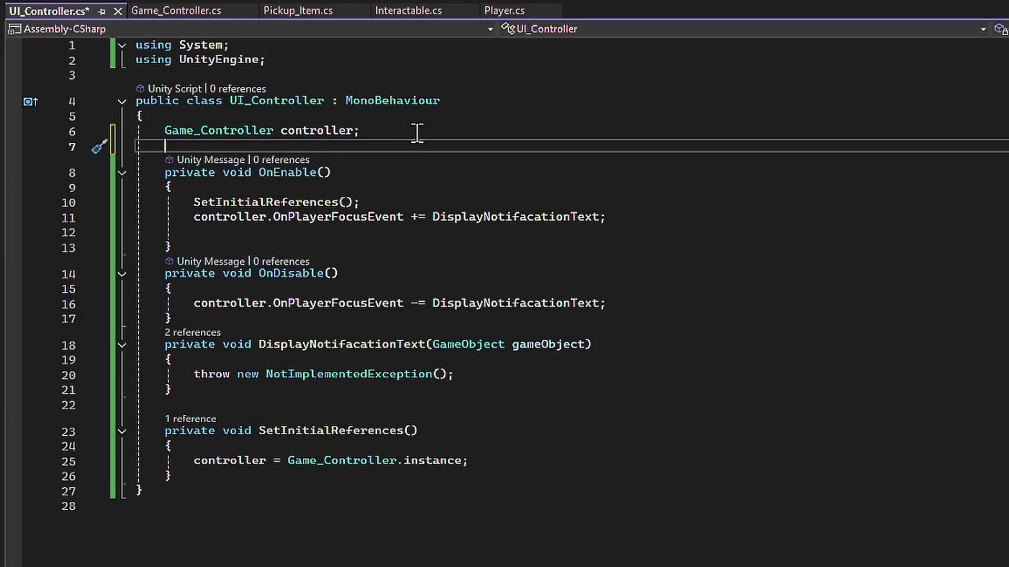
{"action": "type", "text": "textme"}
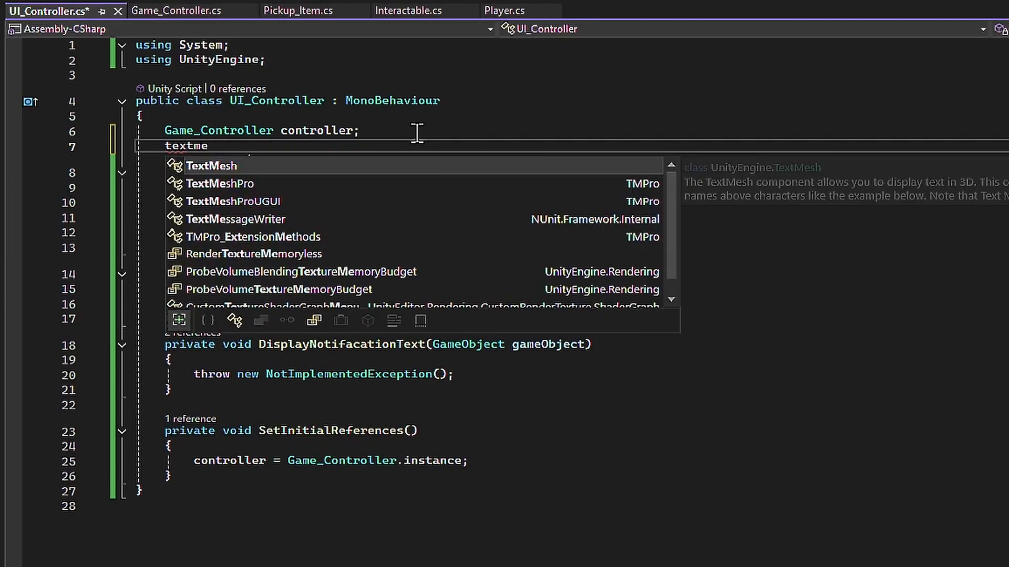
{"action": "key", "text": "Down"}
{"action": "key", "text": "Down"}
{"action": "key", "text": "Tab"}
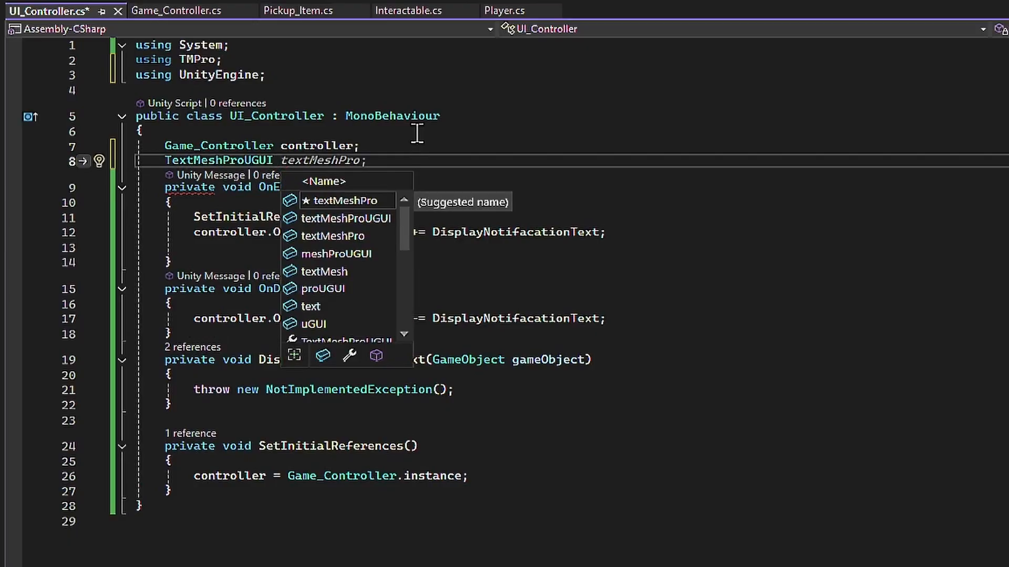
{"action": "type", "text": "notificationText"}
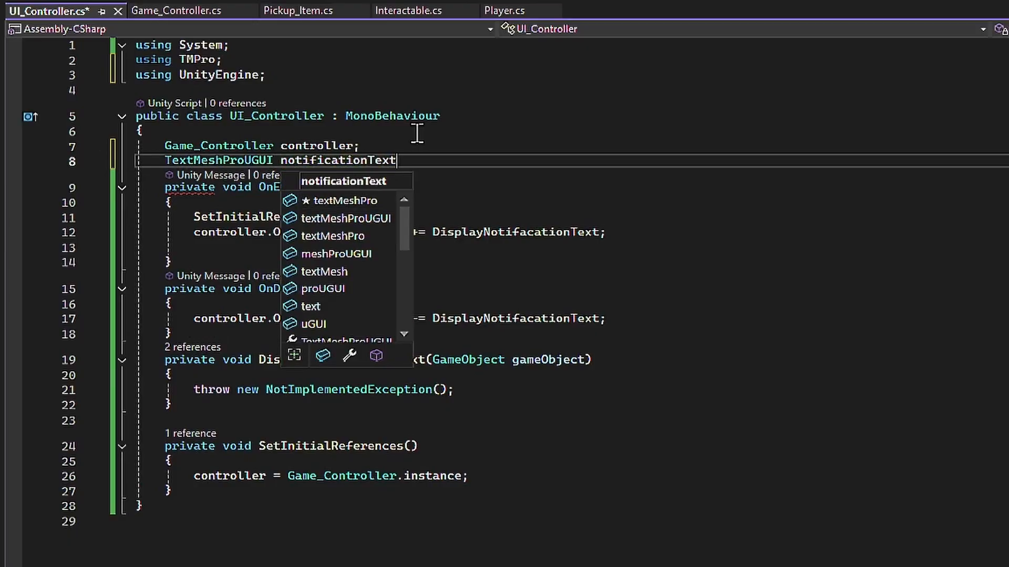
{"action": "type", "text": ";"}
- Mark the notificationText field with the [SerializeField] attribute and save the script
{"action": "key", "text": "Up"}
{"action": "key", "text": "Return"}
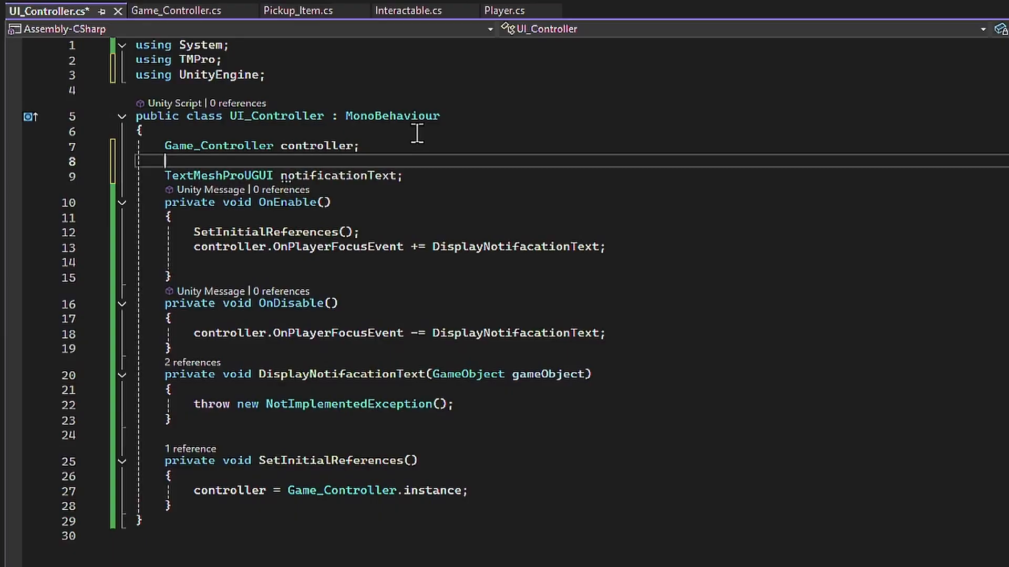
{"action": "type", "text": "[SerializeField'"}
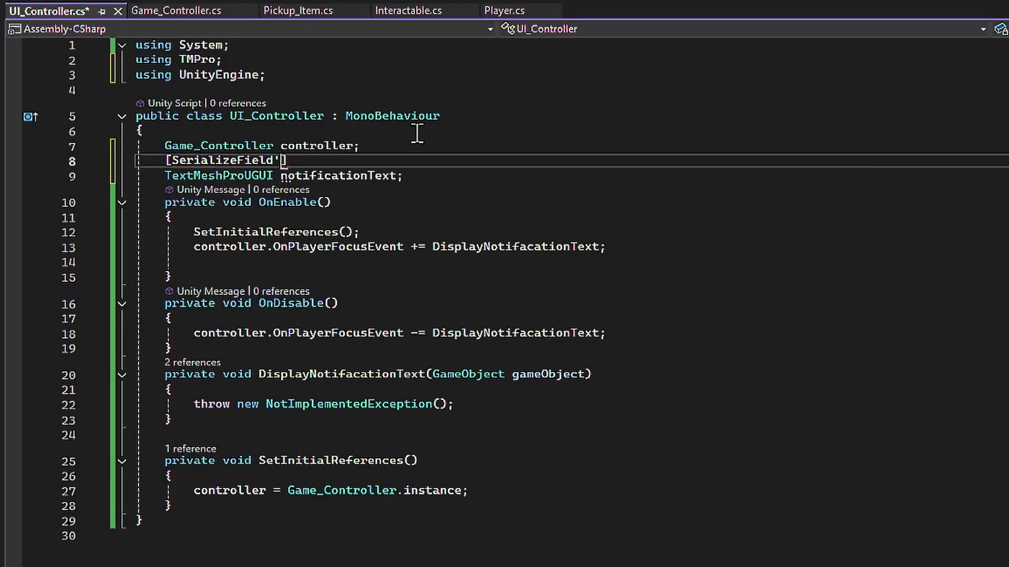
{"action": "key", "text": "BackSpace"}
{"action": "key", "text": "ctrl+s"}
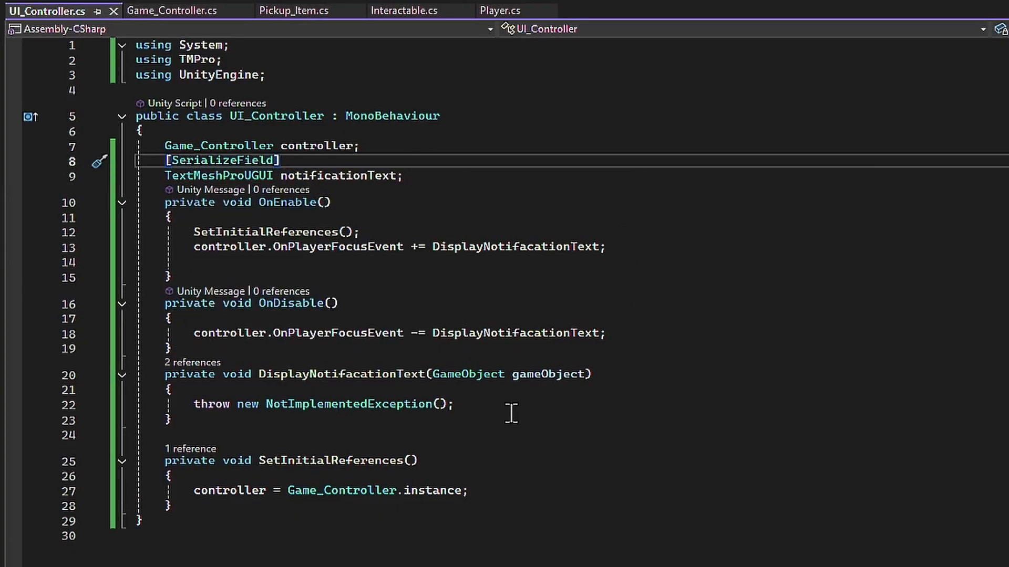
- Replace the placeholder exception in DisplayNotifacationText with notificationText.gameObject.SetActive(true);
{"action": "left_click_drag", "start_coordinate": [193, 405], "coordinate": [602, 409]}
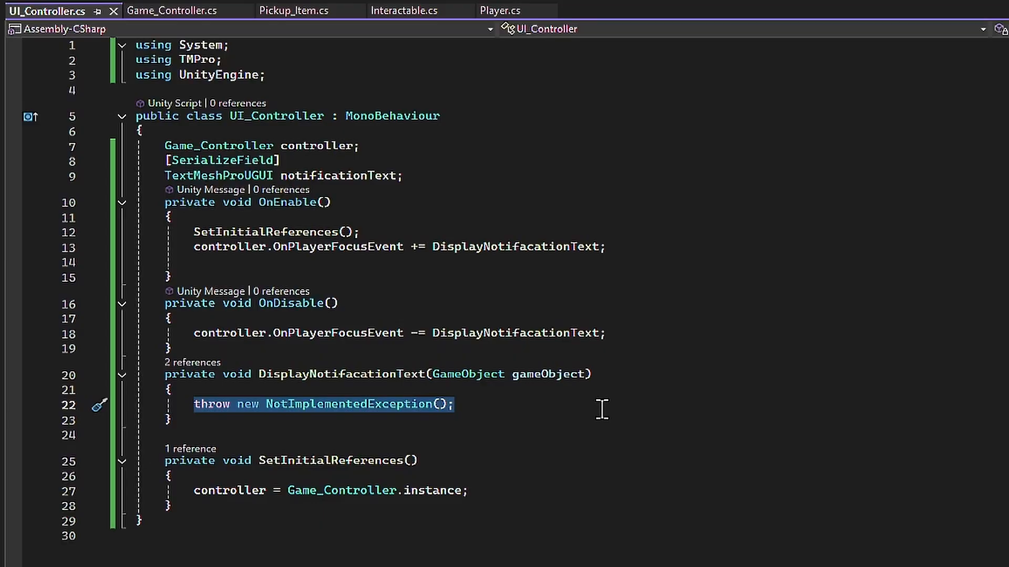
{"action": "type", "text": "notificationText.gam"}
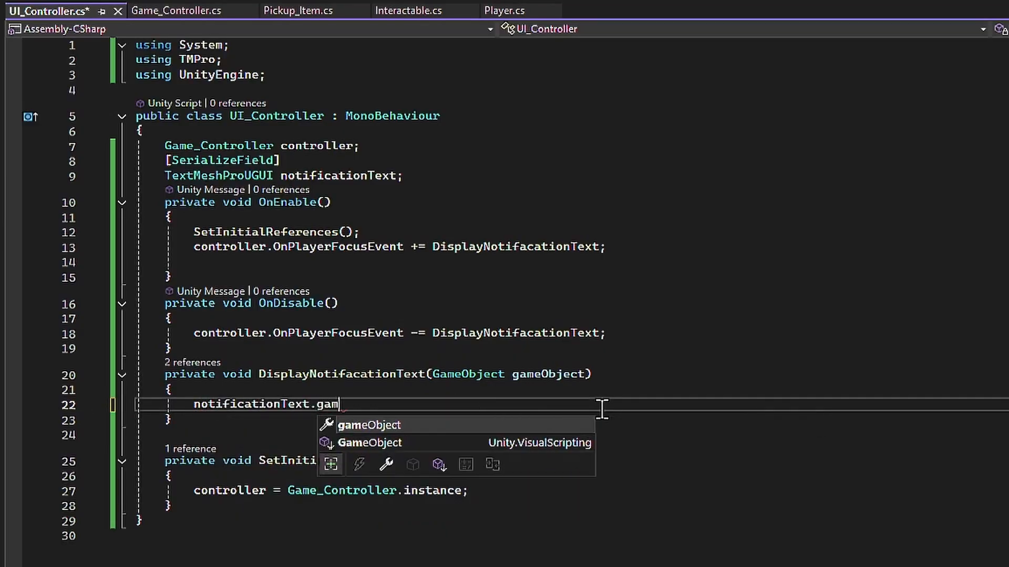
{"action": "type", "text": "eObject.SetActive(true)"}
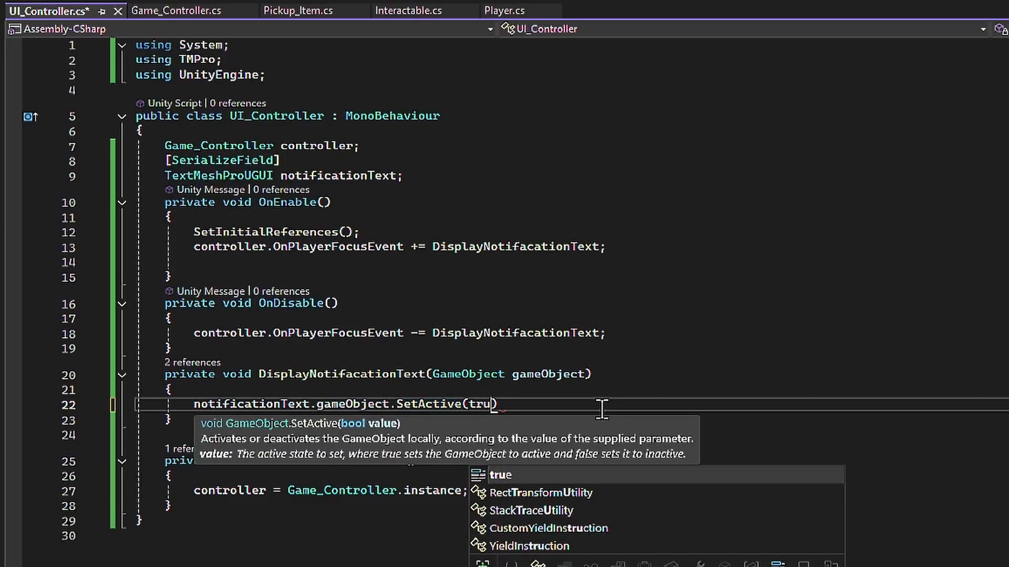
{"action": "type", "text": ";"}
{"action": "key", "text": "Return"}
- Set notificationText.text to gameObject.GetComponent<Interactable>().interactMessage in DisplayNotifacationText and save the script
{"action": "type", "text": "notificationText.te"}
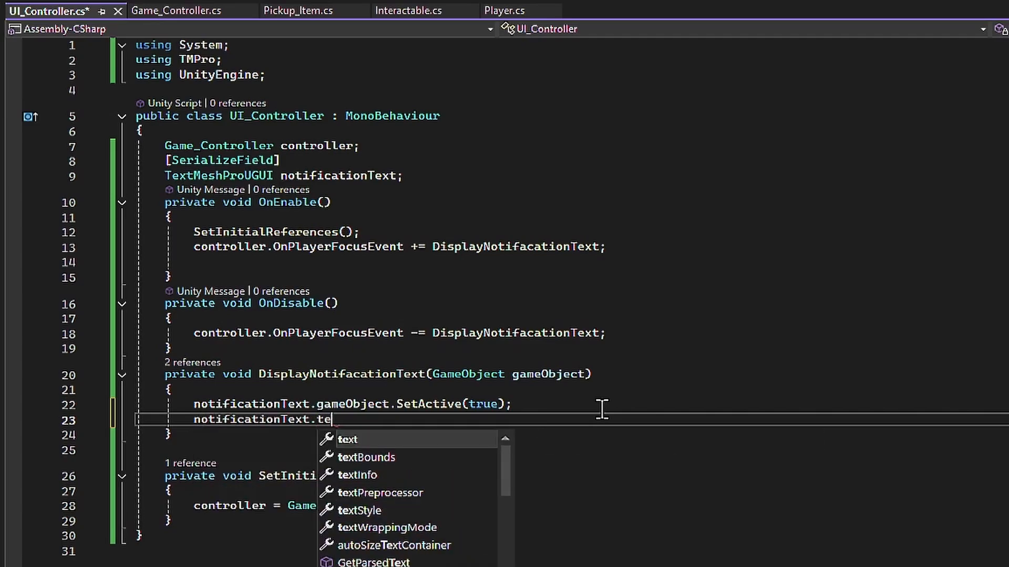
{"action": "type", "text": "xt = g"}
{"action": "type", "text": "ameObject.t"}
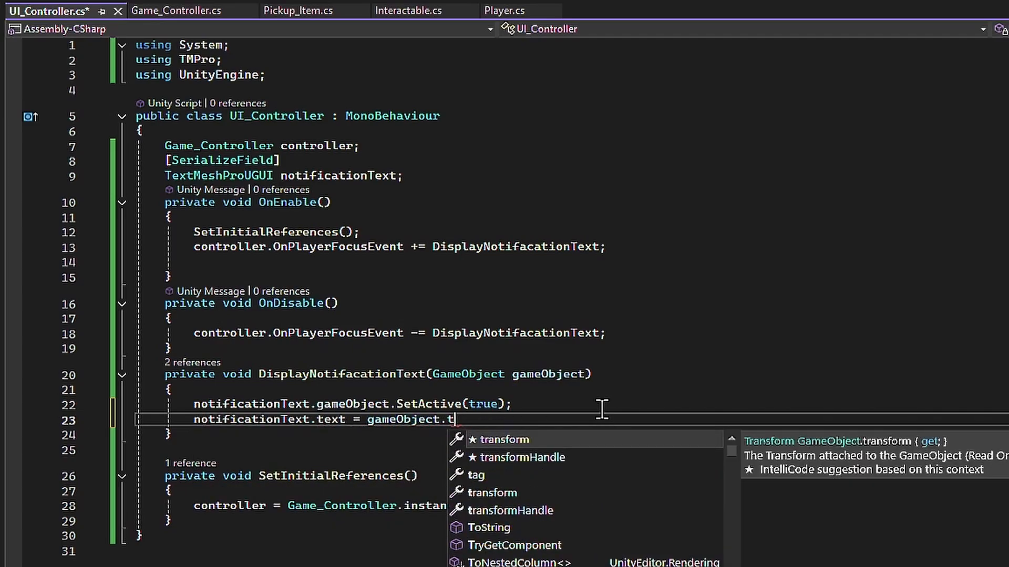
{"action": "key", "text": "BackSpace"}
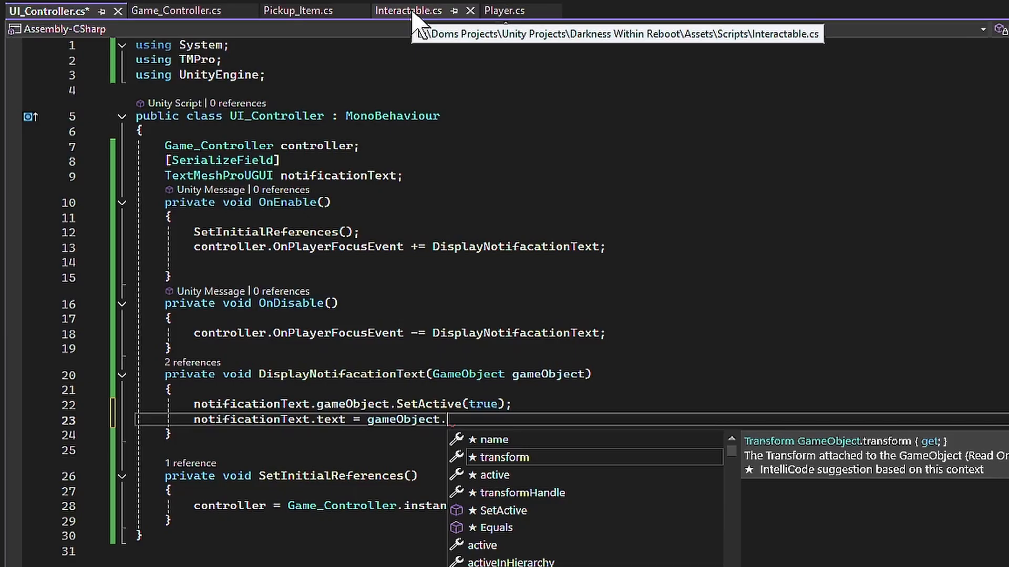
{"action": "type", "text": "GetComponent<Int"}
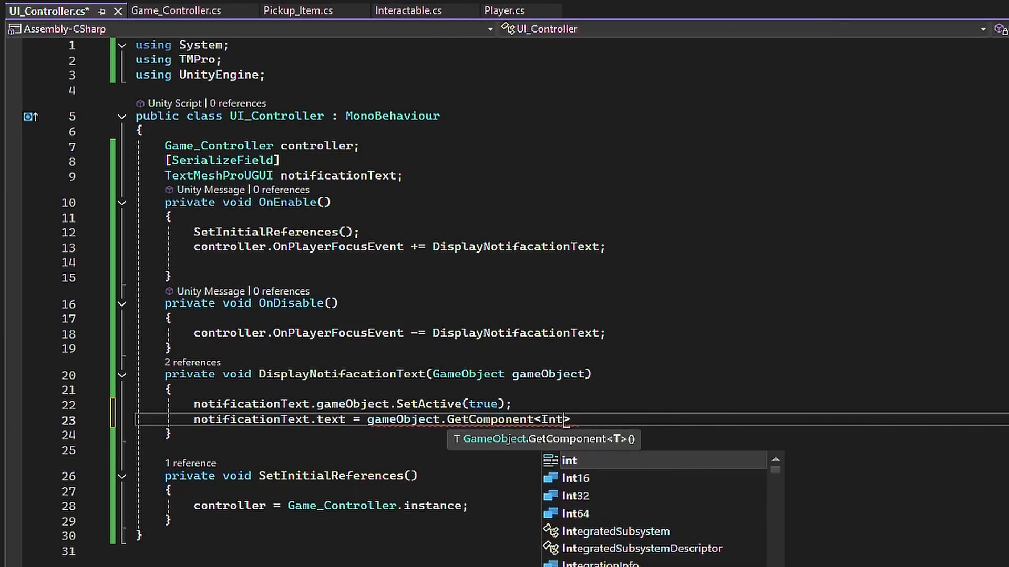
{"action": "type", "text": "eractable>()."}
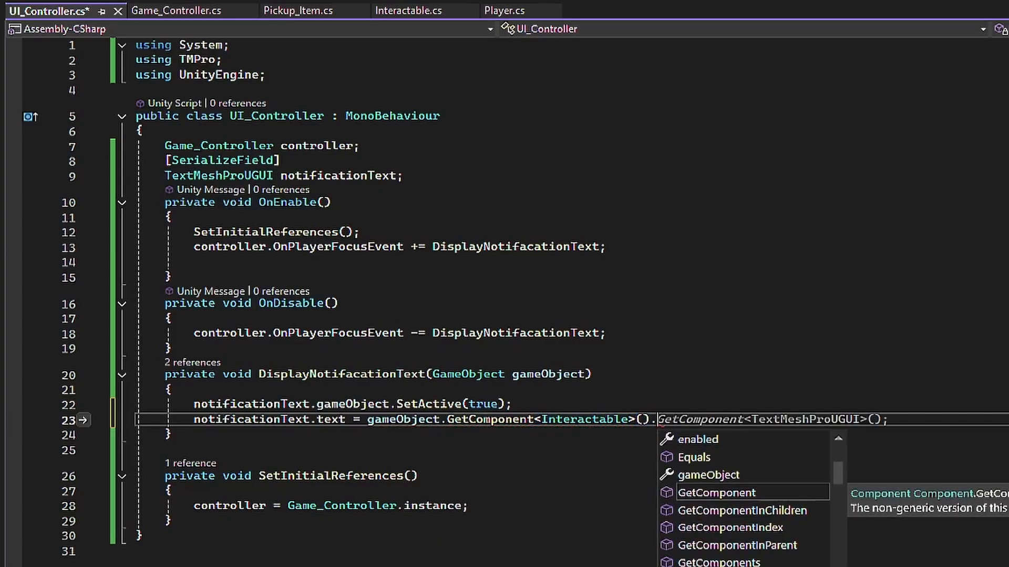
{"action": "type", "text": "int"}
{"action": "key", "text": "Tab"}
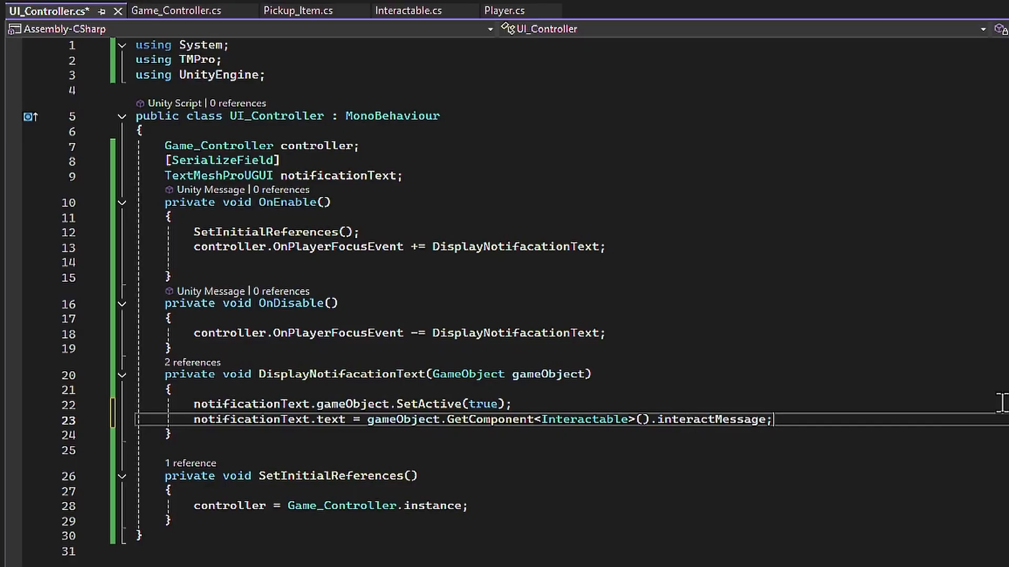
{"action": "key", "text": "ctrl+s"}
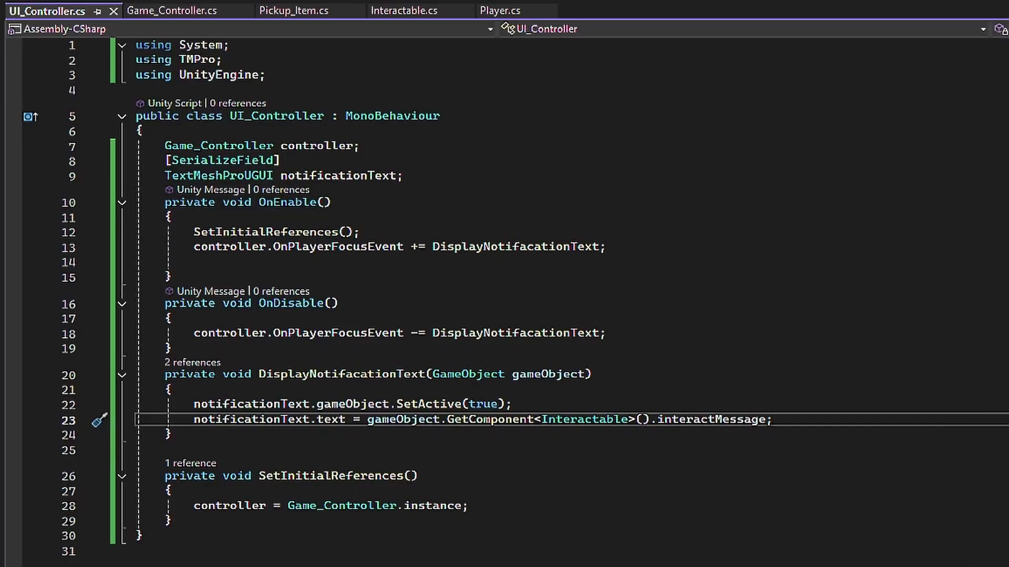
- Subscribe HideNotificationText to controller.OnPlayerDefocusEvent in OnEnable and generate the missing HideNotificationText method
{"action": "left_click", "coordinate": [643, 246]}
{"action": "key", "text": "Return"}
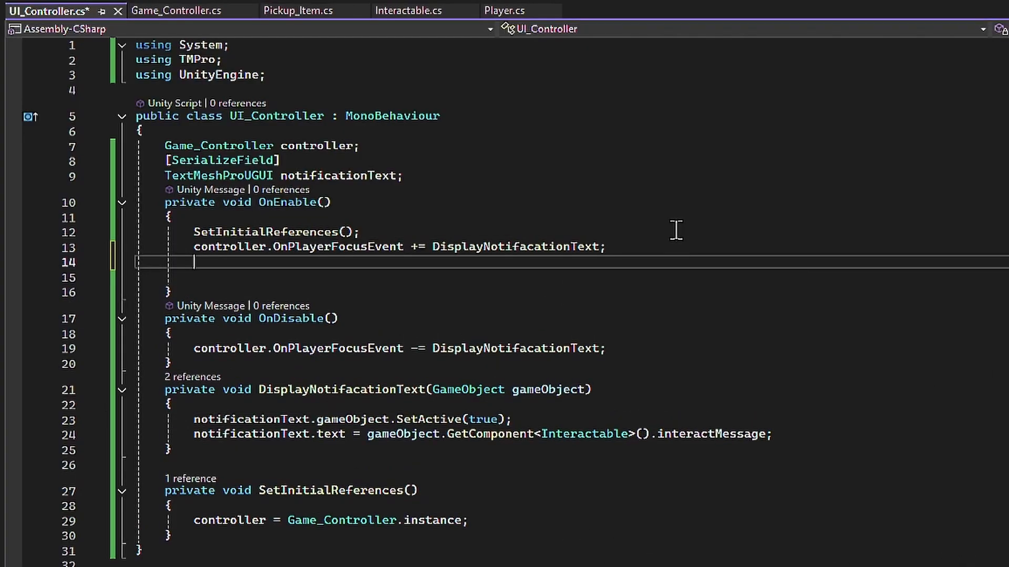
{"action": "type", "text": "const"}
{"action": "type", "text": "On"}
{"action": "key", "text": "Tab"}
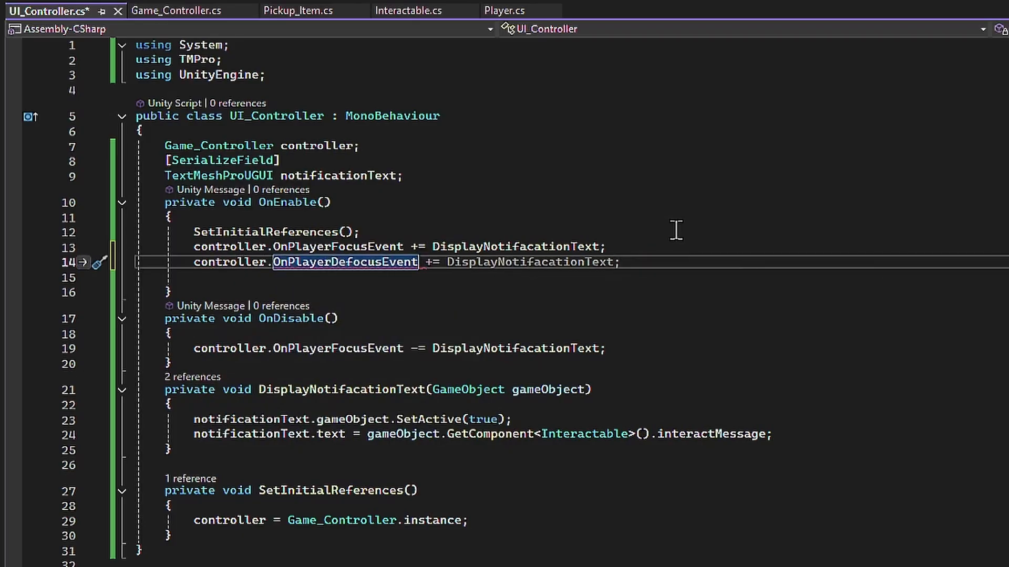
{"action": "type", "text": "+= "}
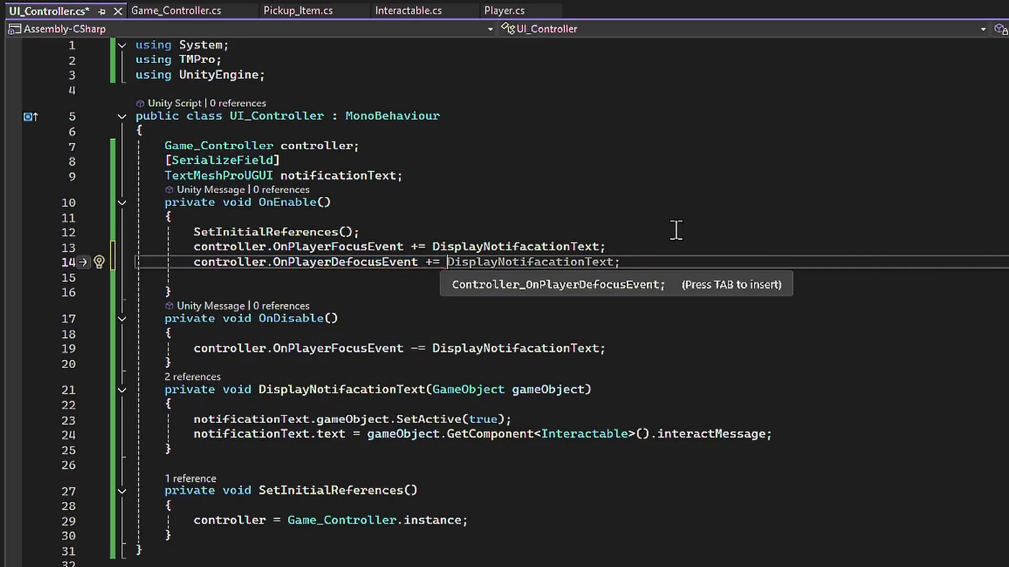
{"action": "type", "text": "HideNotificationText"}
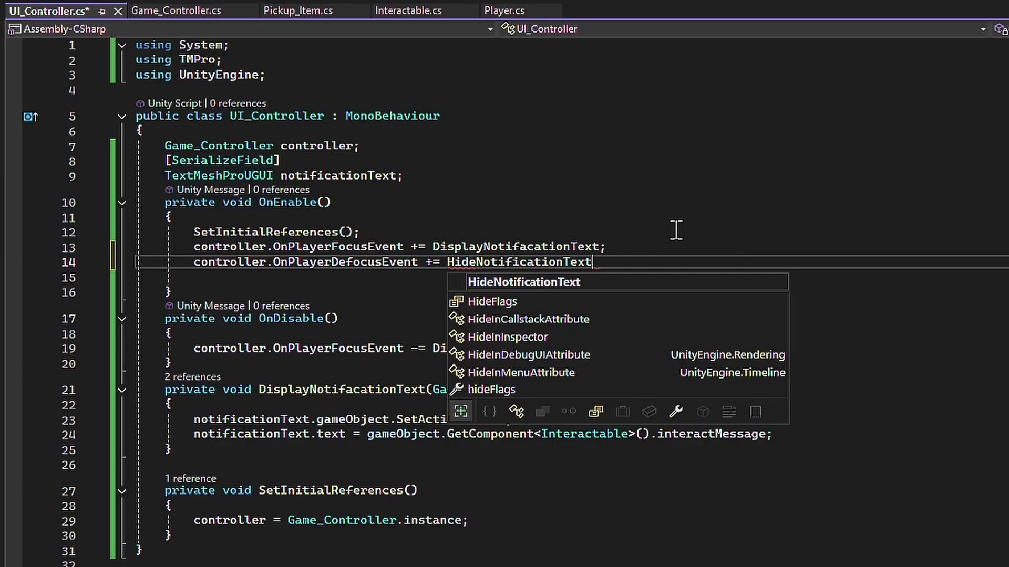
{"action": "type", "text": ";"}
{"action": "key", "text": "ctrl+period"}
{"action": "key", "text": "Return"}
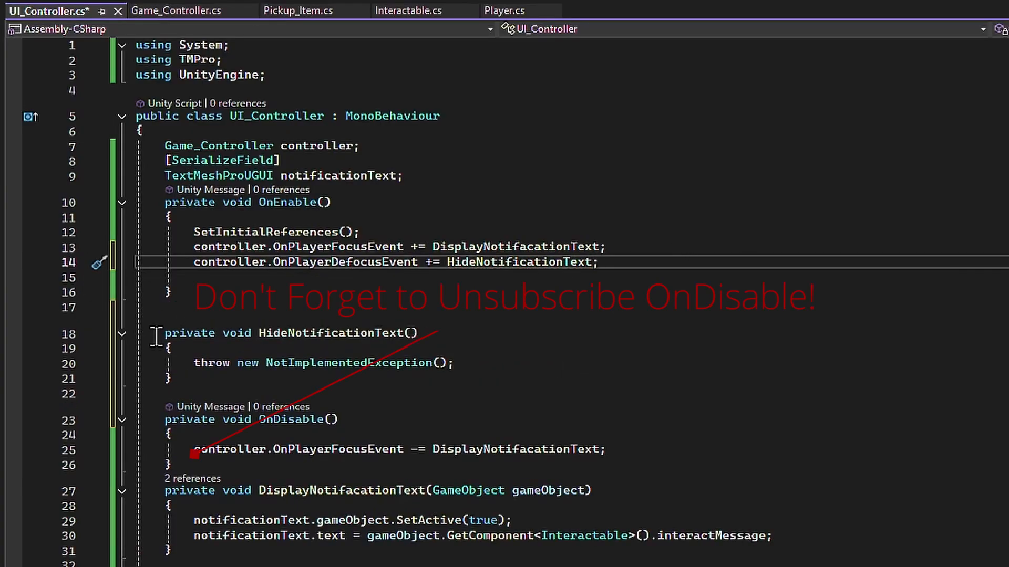
- Unsubscribe HideNotificationText from controller.OnPlayerDefocusEvent in OnDisable and save the script
{"action": "left_click", "coordinate": [621, 449]}
{"action": "key", "text": "Return"}
{"action": "type", "text": "controller.OnPlayerDefocusEvent -= HideNotificationText;"}
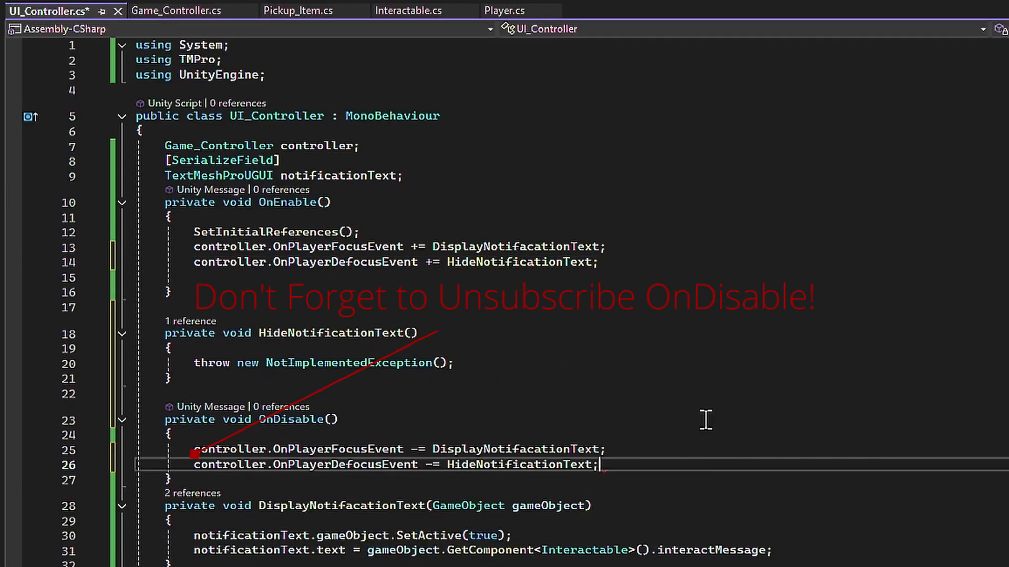
{"action": "key", "text": "ctrl+s"}
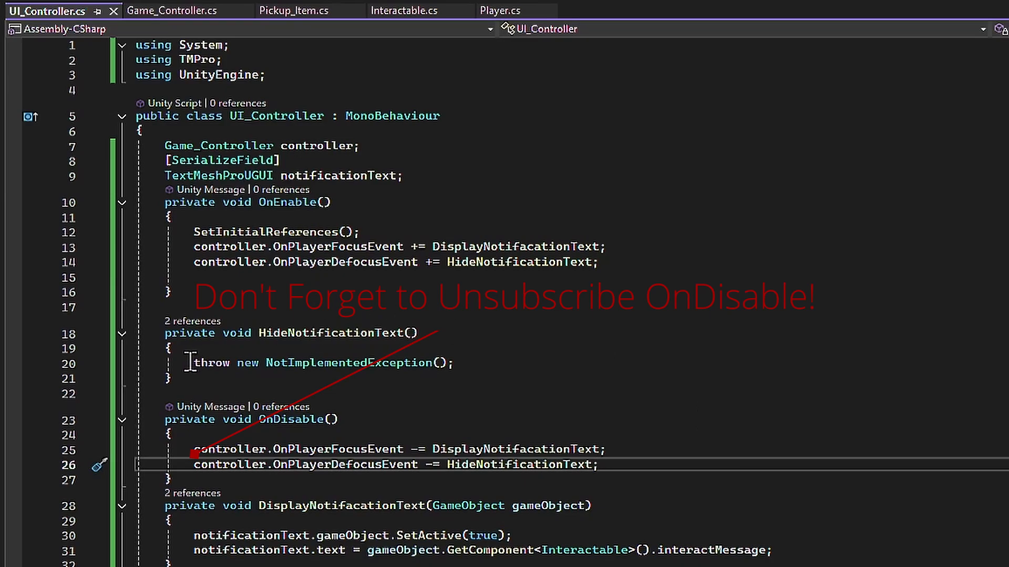
- Replace the placeholder exception in HideNotificationText with notificationText.gameObject.SetActive(false);
{"action": "left_click_drag", "start_coordinate": [189, 362], "coordinate": [472, 367]}
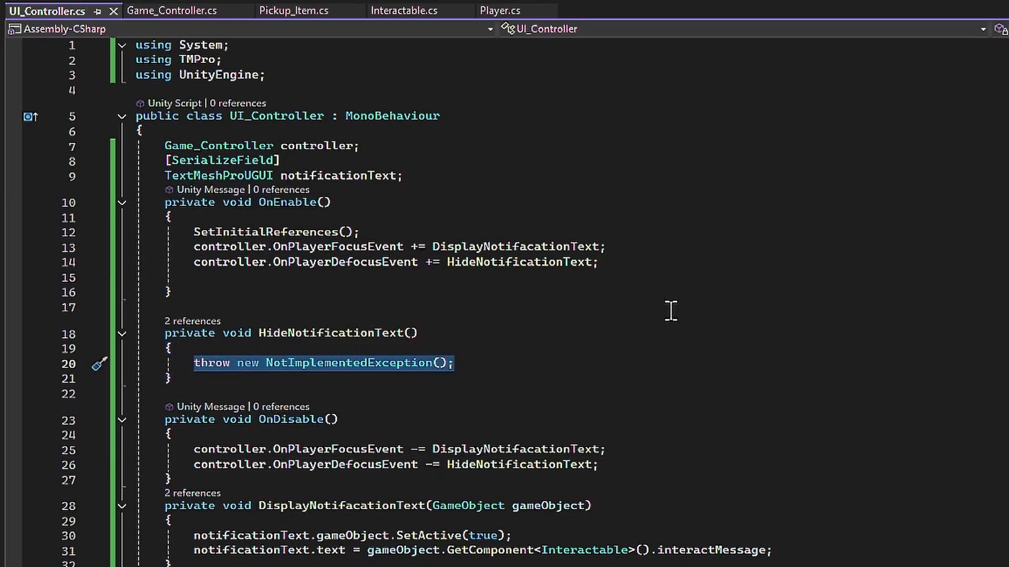
{"action": "type", "text": "notificationText.gameObject."}
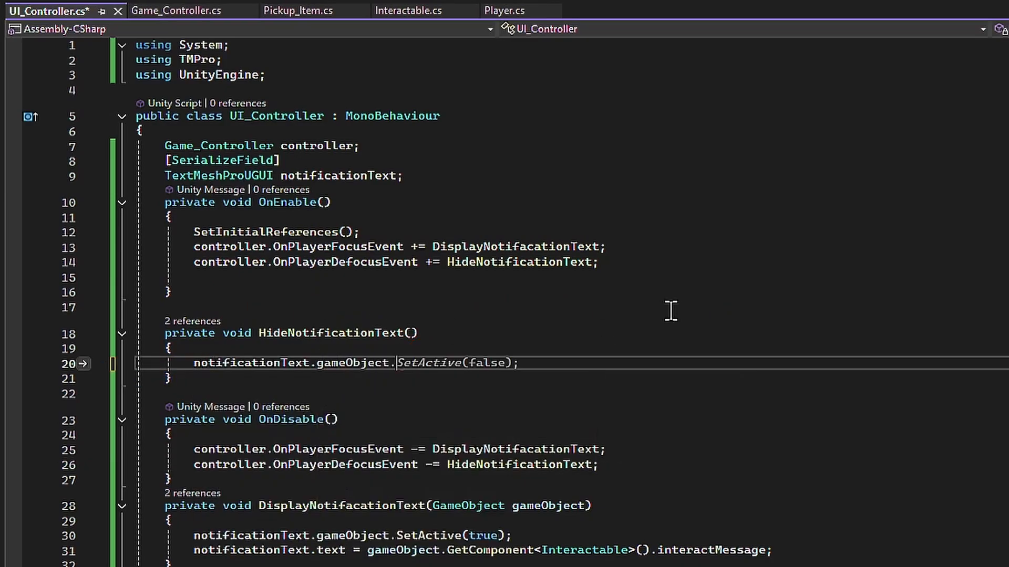
{"action": "key", "text": "Tab"}
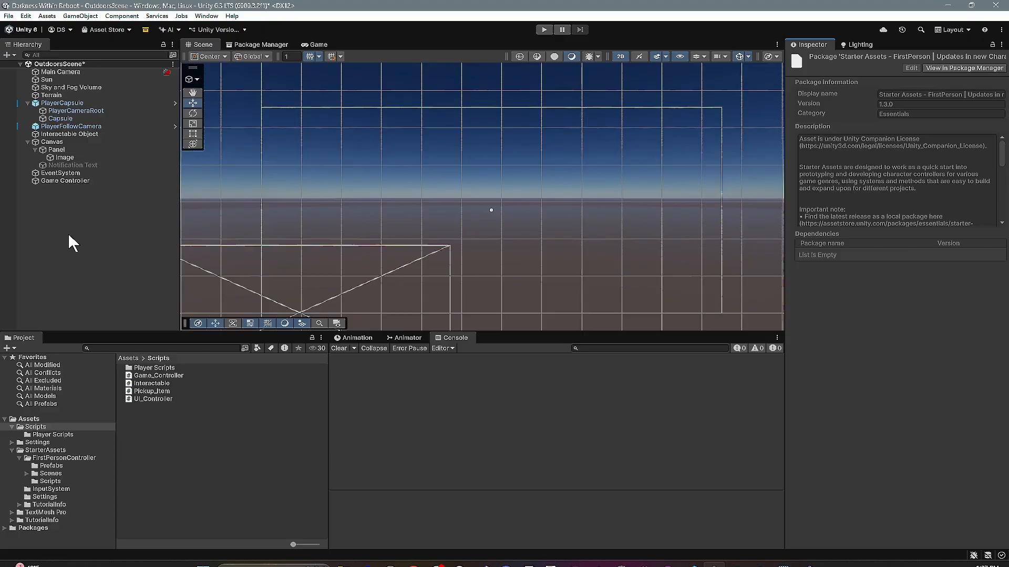
- In Unity, assign the Notification Text object to the Game Controller's UI_Controller Notification Text reference and save the scene
{"action": "left_click", "coordinate": [77, 180]}
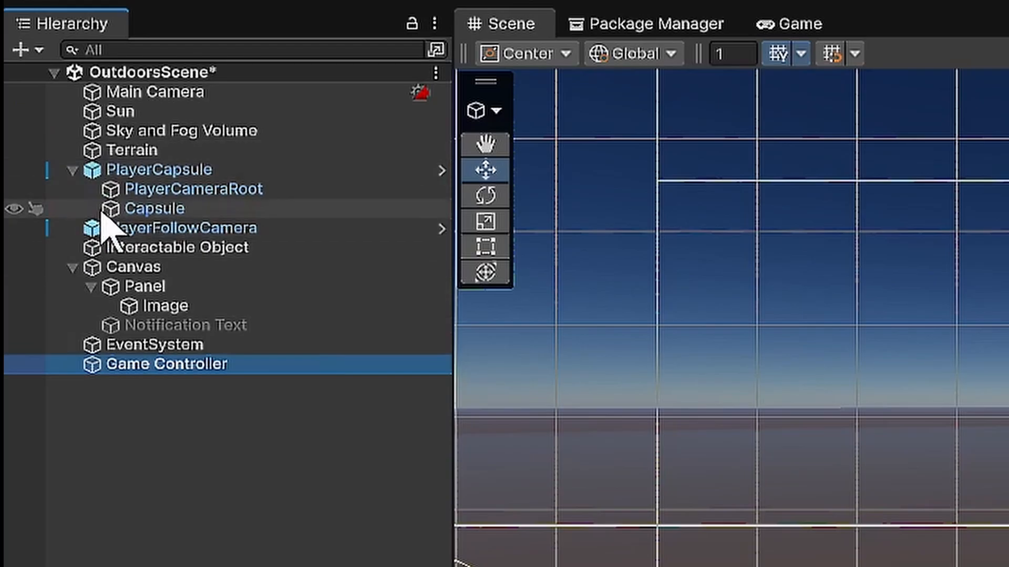
{"action": "left_click_drag", "start_coordinate": [157, 325], "coordinate": [749, 363]}
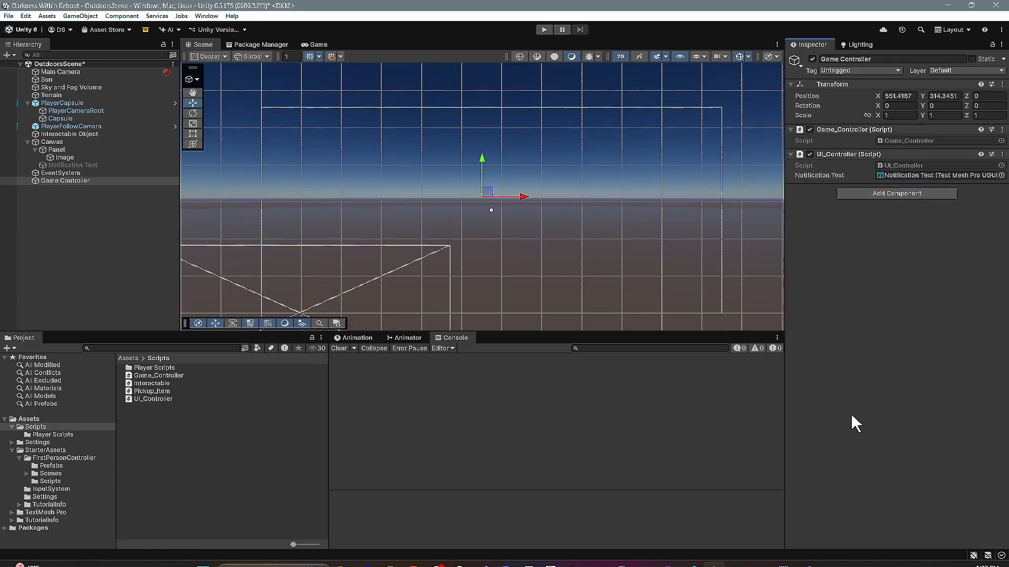
{"action": "key", "text": "ctrl+s"}
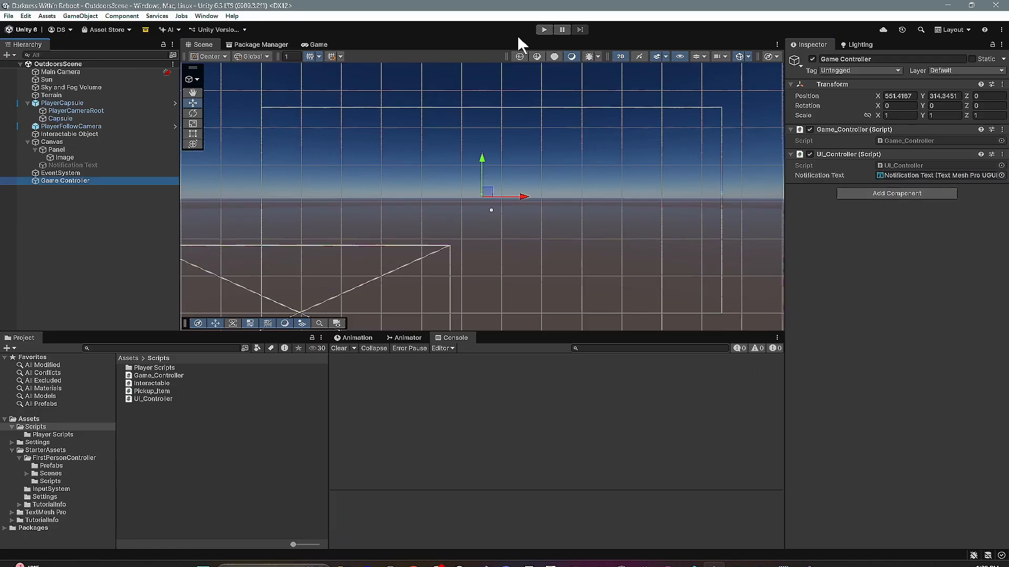
- Run the scene to test the notification text when looking at and away from the cube, and stop it
{"action": "left_click", "coordinate": [544, 30]}
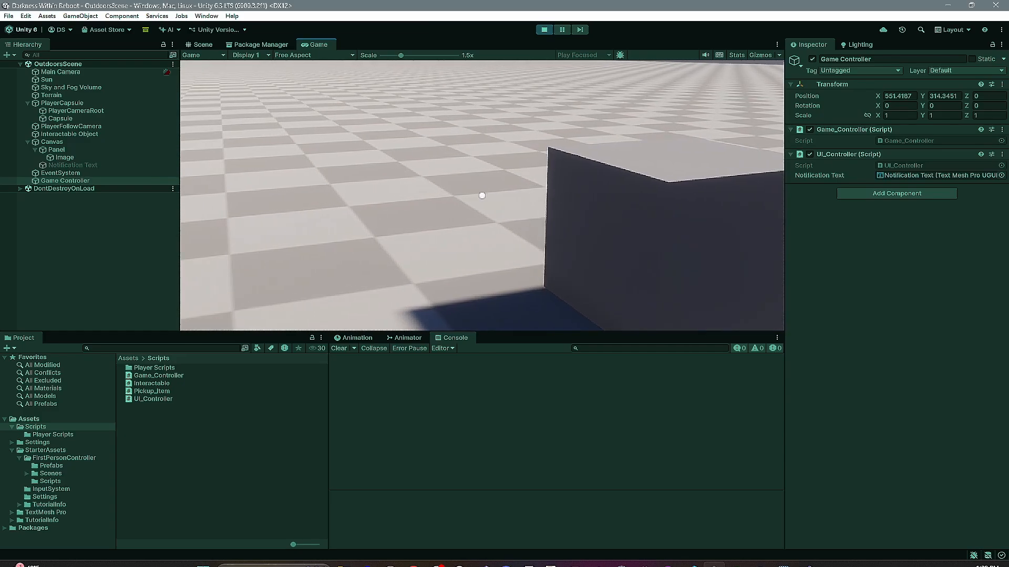
{"action": "key", "text": "Escape"}
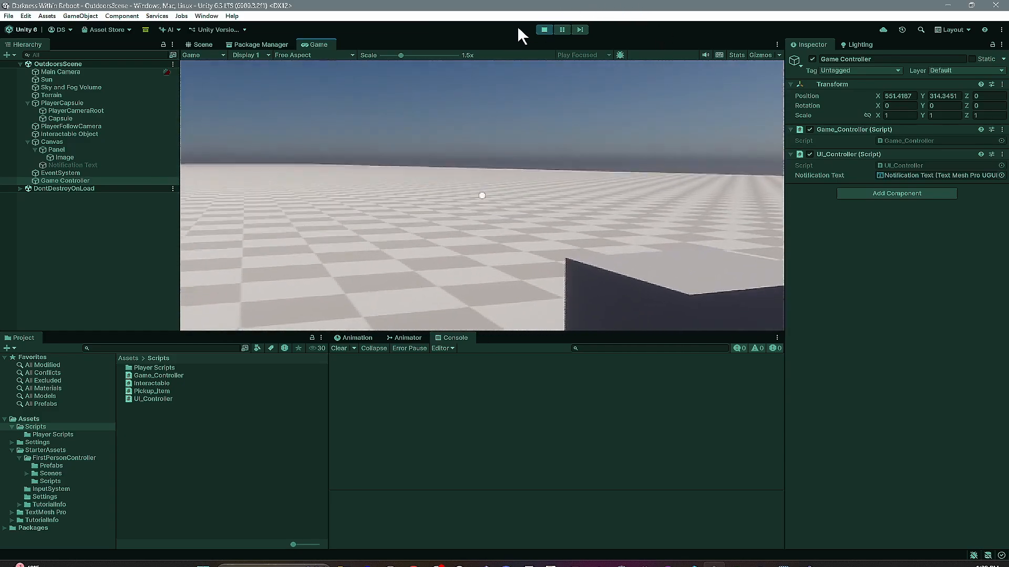
{"action": "left_click", "coordinate": [544, 29]}
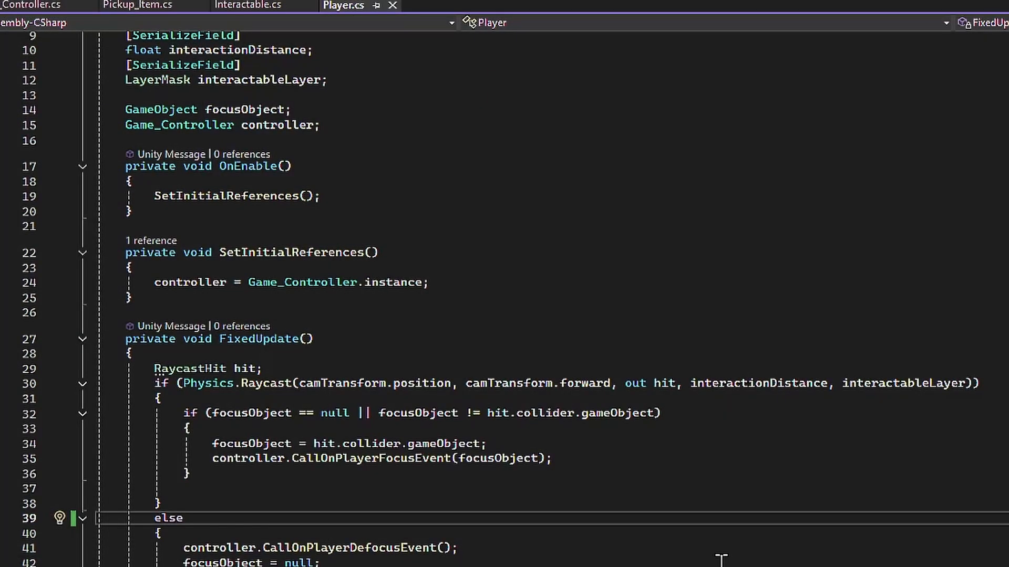
- In Visual Studio, change the else branch of FixedUpdate in Player.cs to else if(focusObject != null) and save the script
{"action": "left_click", "coordinate": [443, 496]}
{"action": "left_click", "coordinate": [199, 520]}
{"action": "type", "text": "if"}
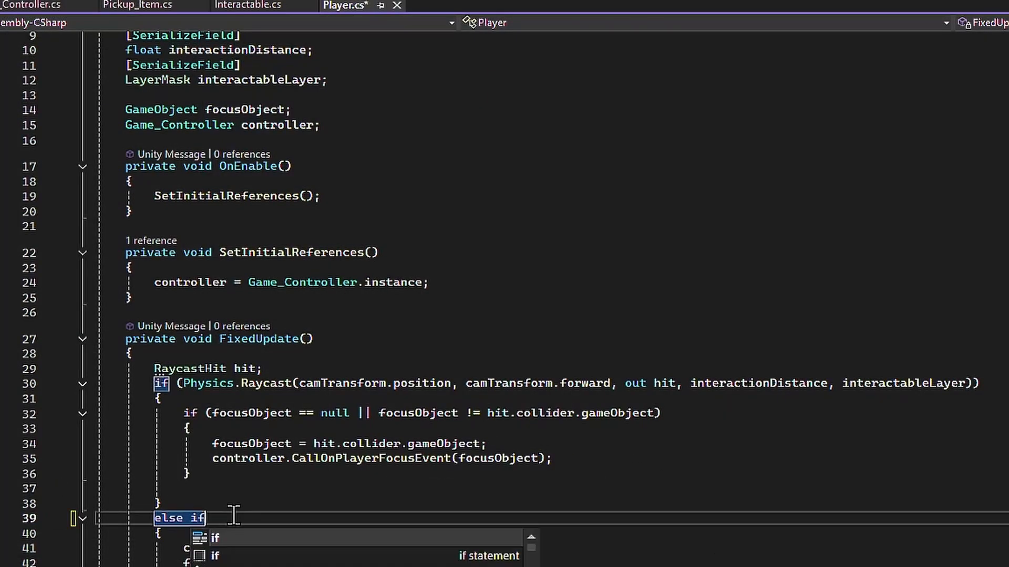
{"action": "type", "text": "(focusObject "}
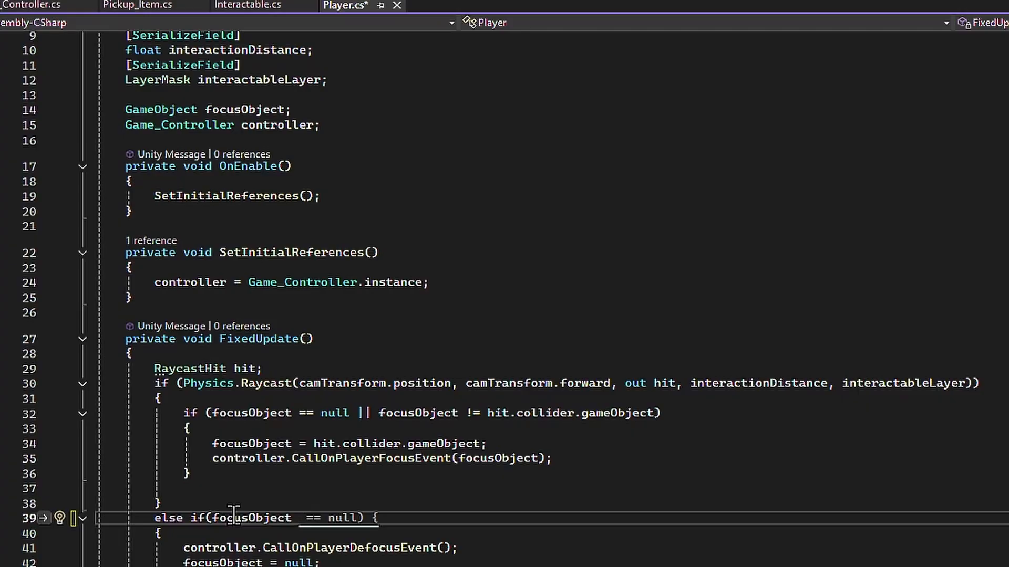
{"action": "type", "text": "!= null)"}
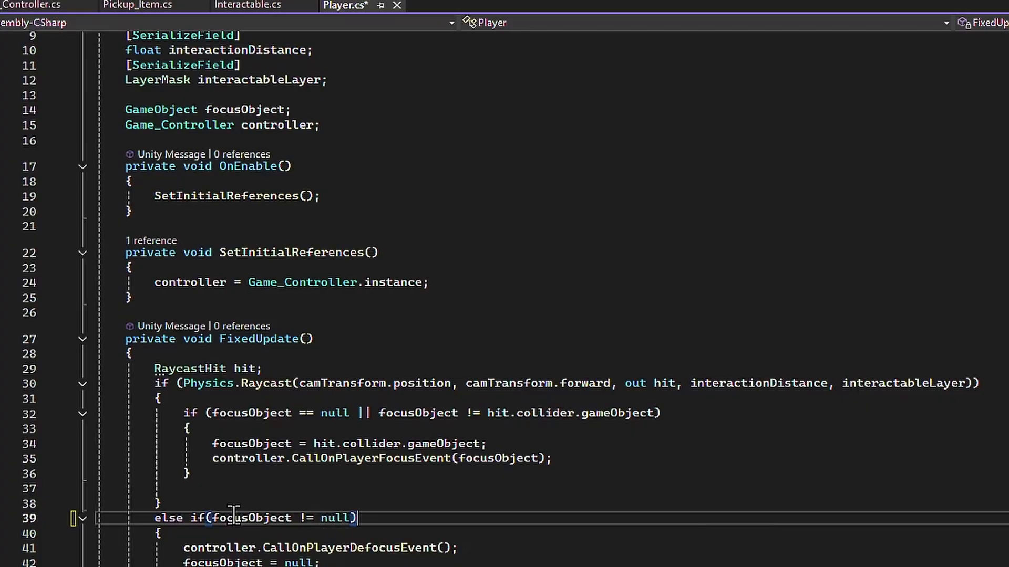
{"action": "key", "text": "ctrl+s"}
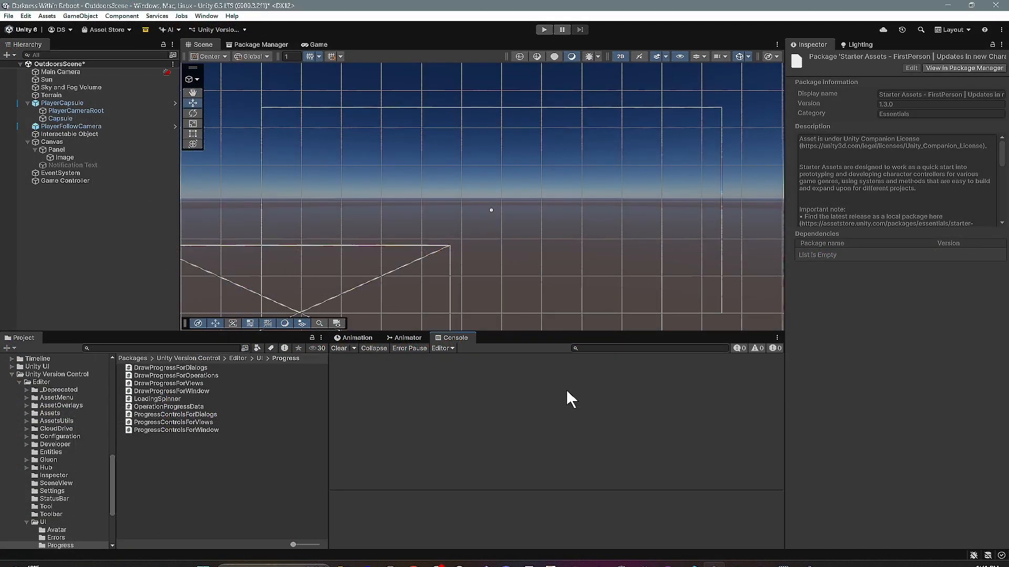
- Back in Unity, duplicate the Interactable Object in the scene hierarchy
{"action": "left_click", "coordinate": [66, 214]}
{"action": "scroll", "coordinate": [450, 189], "scroll_direction": "down", "scroll_amount": 1}
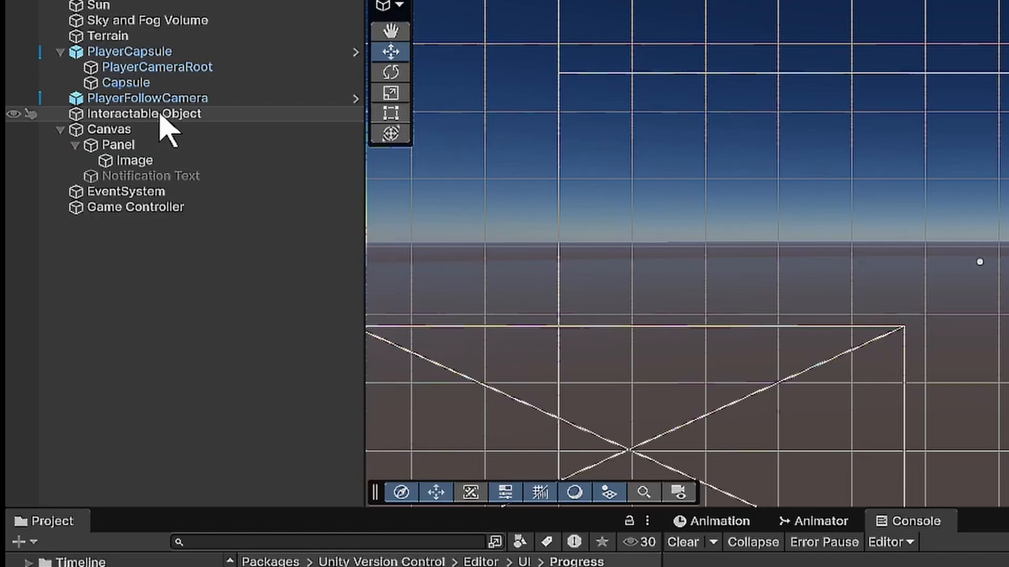
{"action": "left_click", "coordinate": [160, 114]}
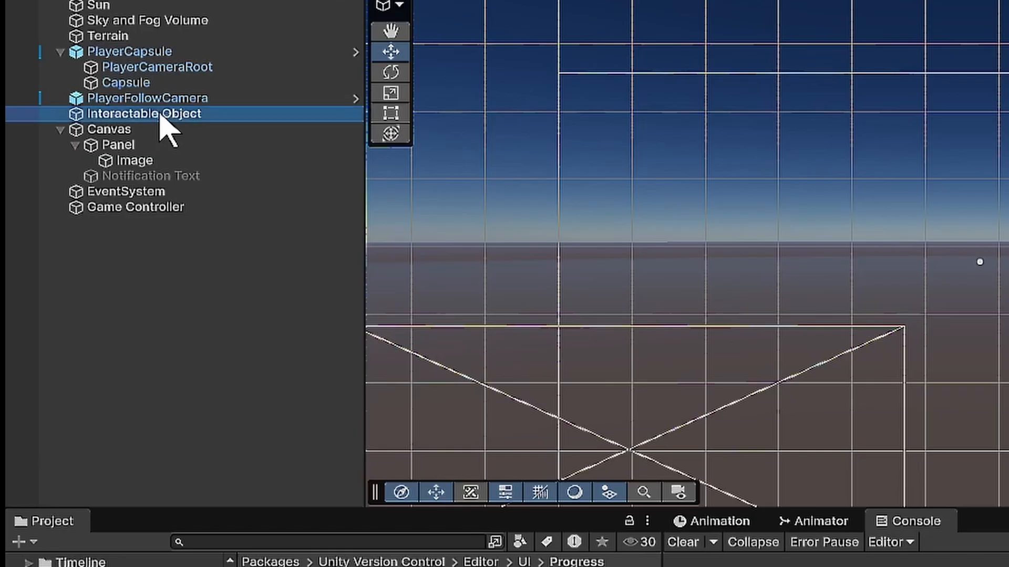
{"action": "key", "text": "ctrl+d"}
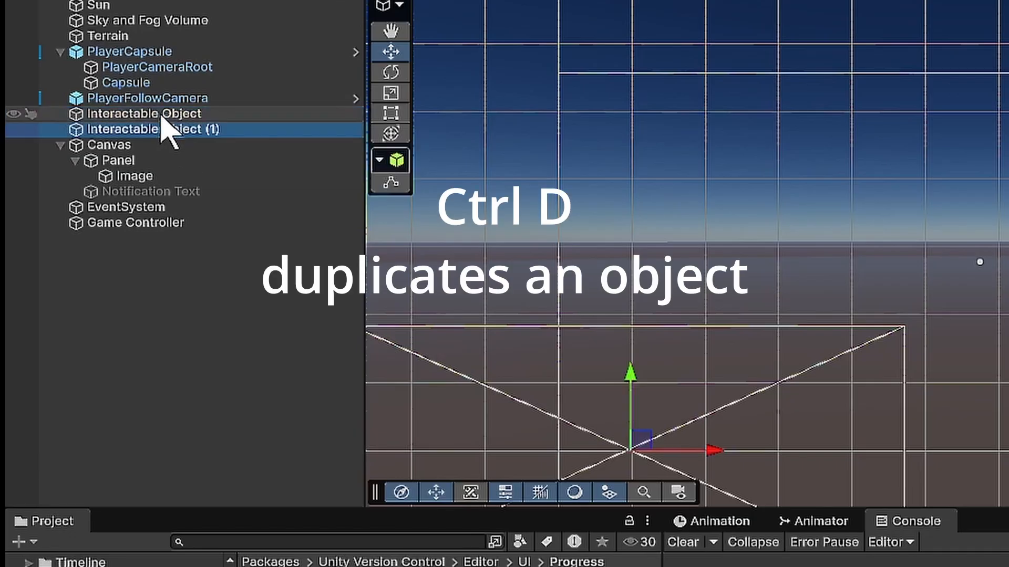
{"action": "left_click", "coordinate": [201, 127]}
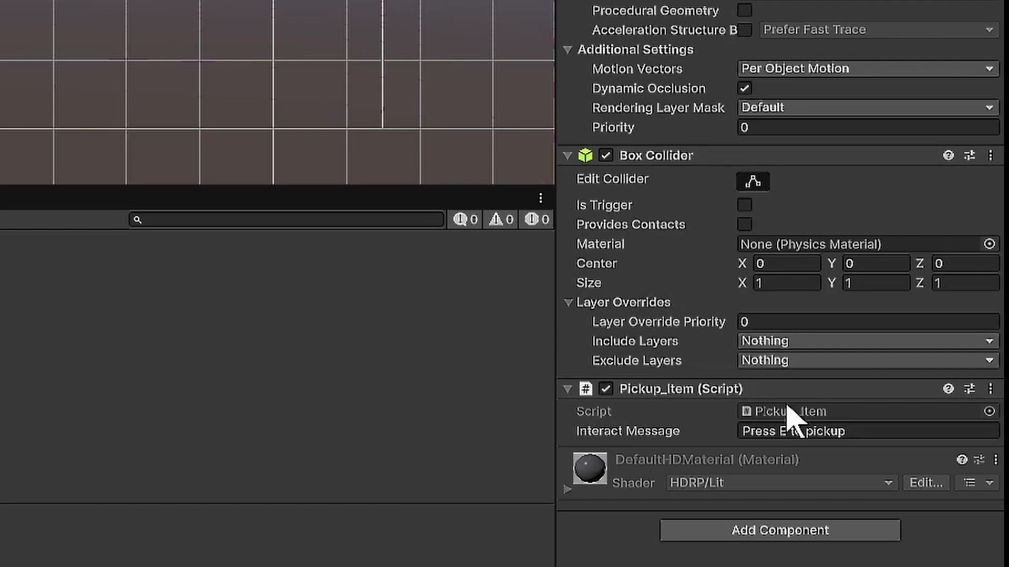
- Set the duplicated object's Pickup_Item interact message to "Second Pickup Item"
{"action": "left_click", "coordinate": [943, 453]}
{"action": "type", "text": "Second"}
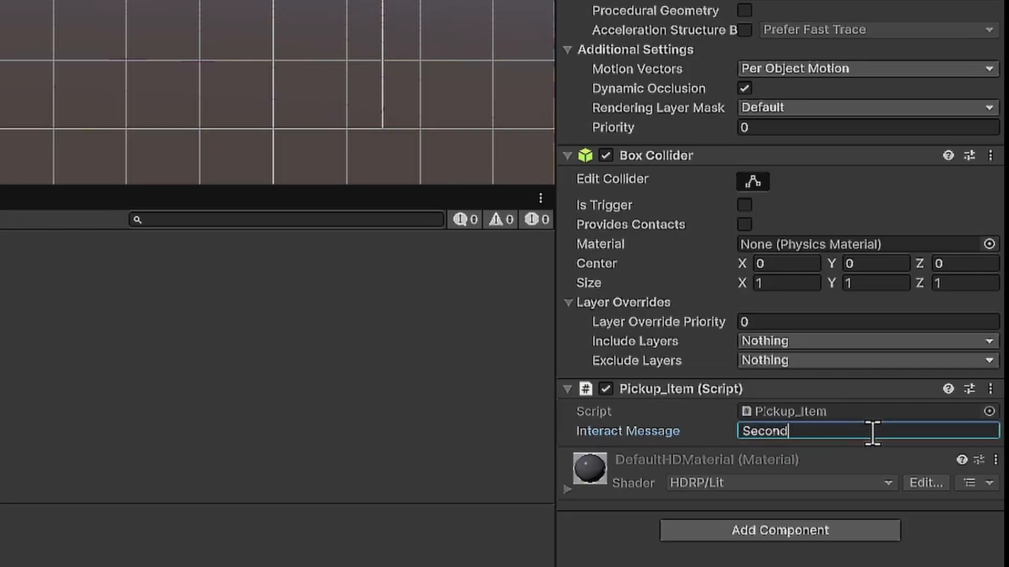
{"action": "type", "text": " Pickup Item"}
{"action": "key", "text": "Return"}
- Switch the scene to 3D view and raise the duplicated cube to about Y 1.4, stacked on the original cube
{"action": "left_click", "coordinate": [621, 54]}
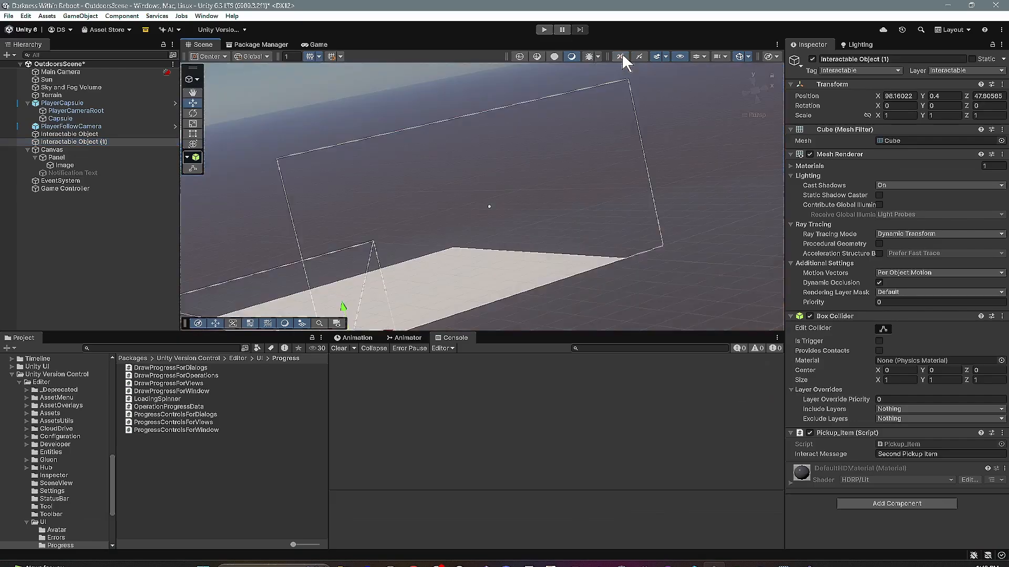
{"action": "scroll", "coordinate": [610, 238], "scroll_direction": "up", "scroll_amount": 3}
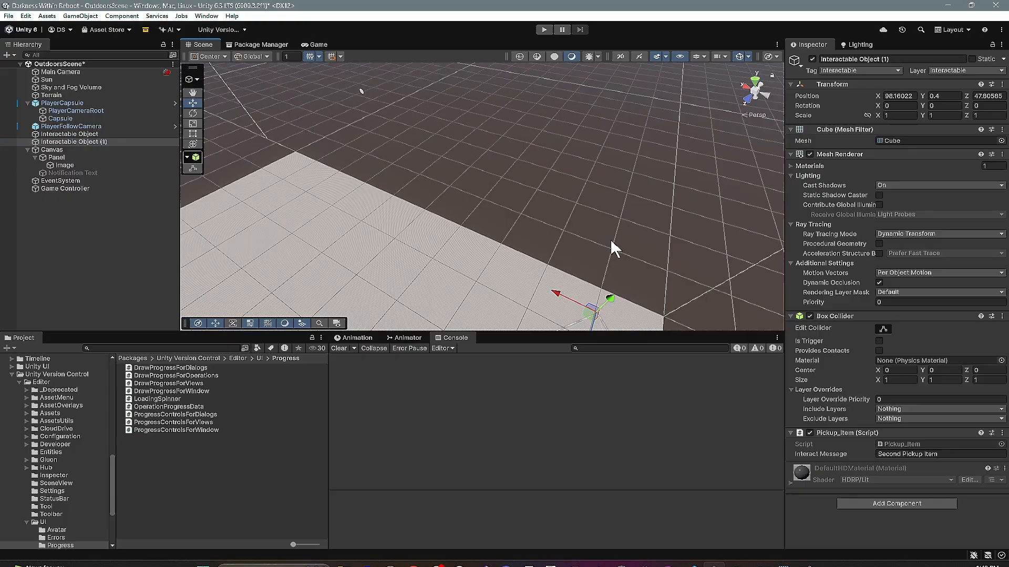
{"action": "key", "text": "f"}
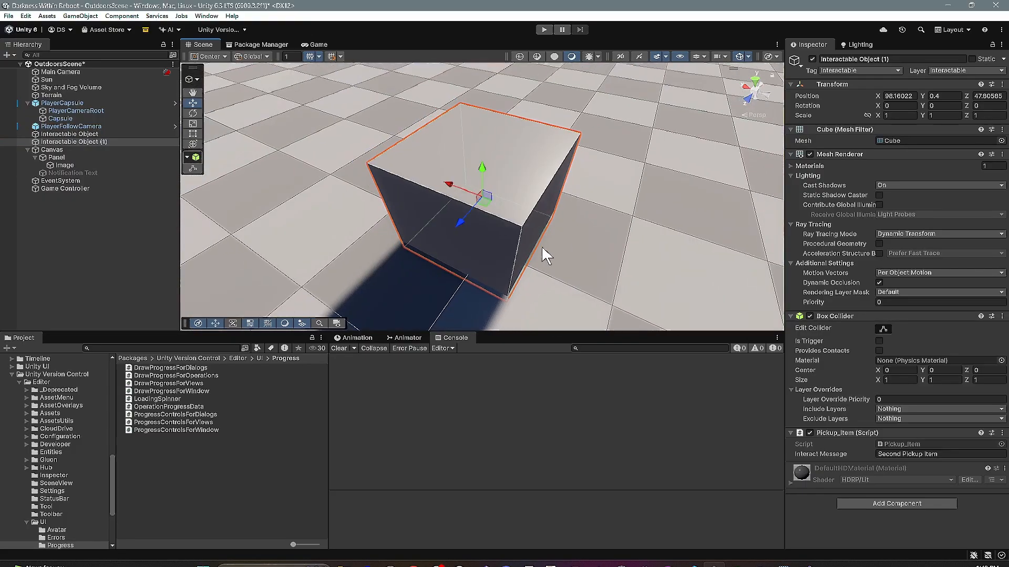
{"action": "scroll", "coordinate": [543, 251], "scroll_direction": "down", "scroll_amount": 5}
{"action": "left_click_drag", "start_coordinate": [483, 171], "coordinate": [478, 144]}
{"action": "scroll", "coordinate": [468, 212], "scroll_direction": "up", "scroll_amount": 5}
{"action": "left_click_drag", "start_coordinate": [497, 211], "coordinate": [499, 40], "text": "alt"}
{"action": "left_click_drag", "start_coordinate": [493, 80], "coordinate": [492, 97]}
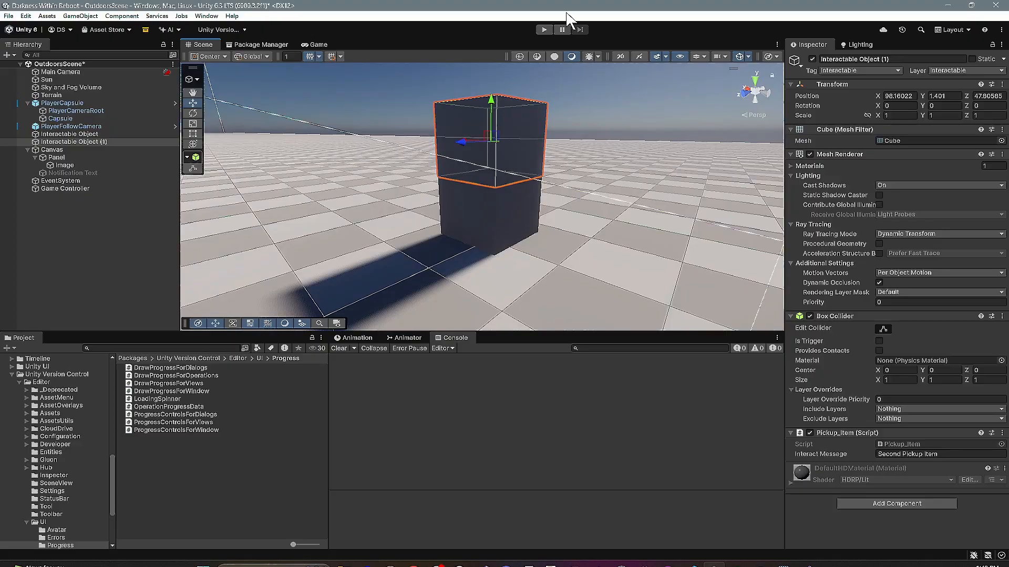
- Run the scene, look between both stacked cubes and away to test their interact messages, and stop it
{"action": "left_click", "coordinate": [543, 29]}
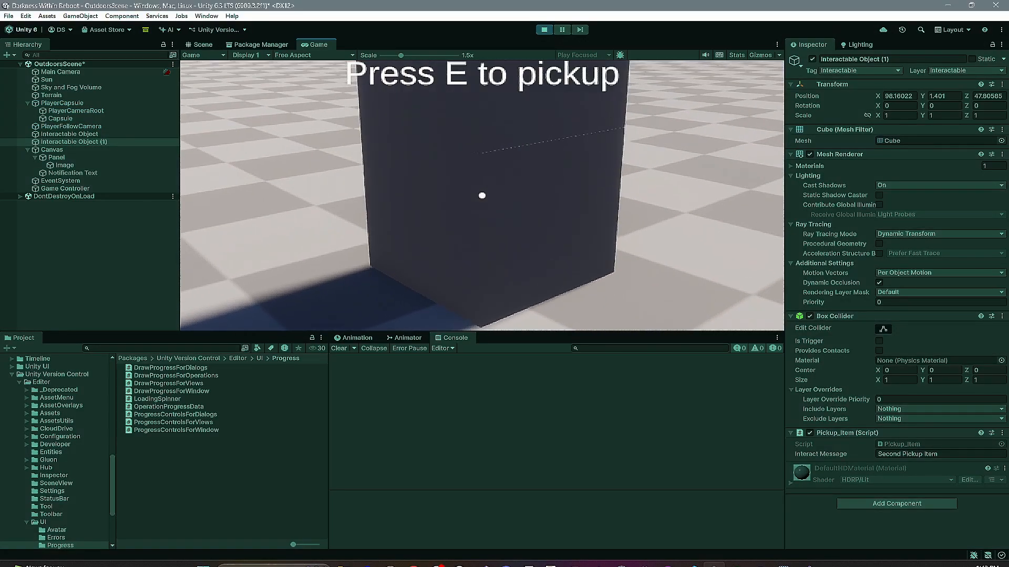
{"action": "key", "text": "e"}
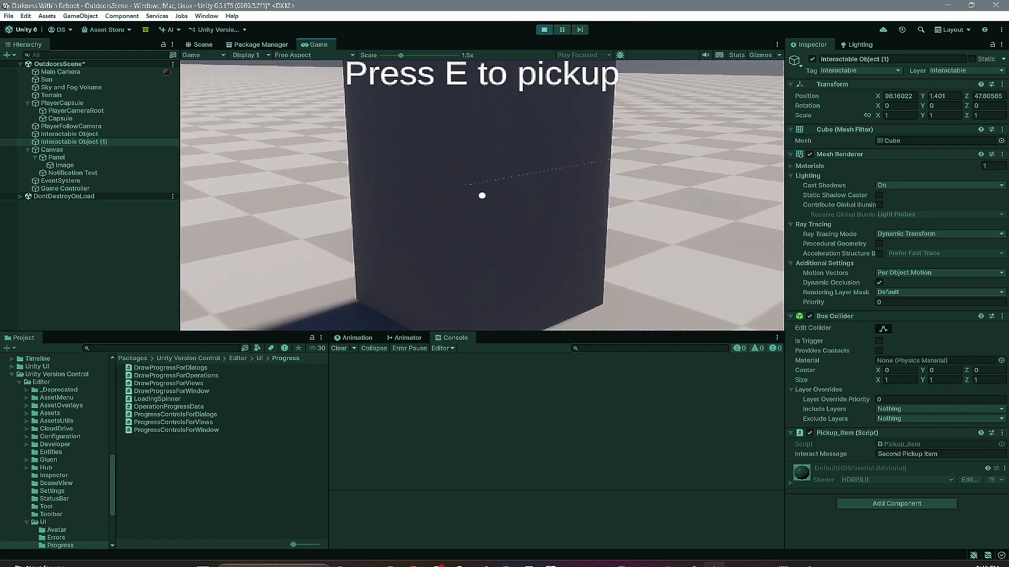
{"action": "key", "text": "e"}
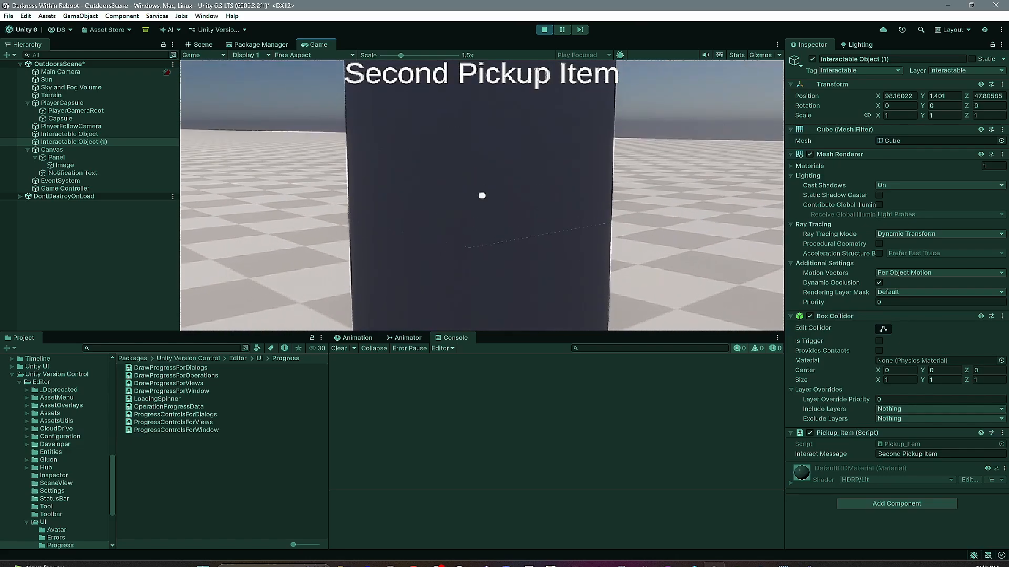
{"action": "key", "text": "e"}
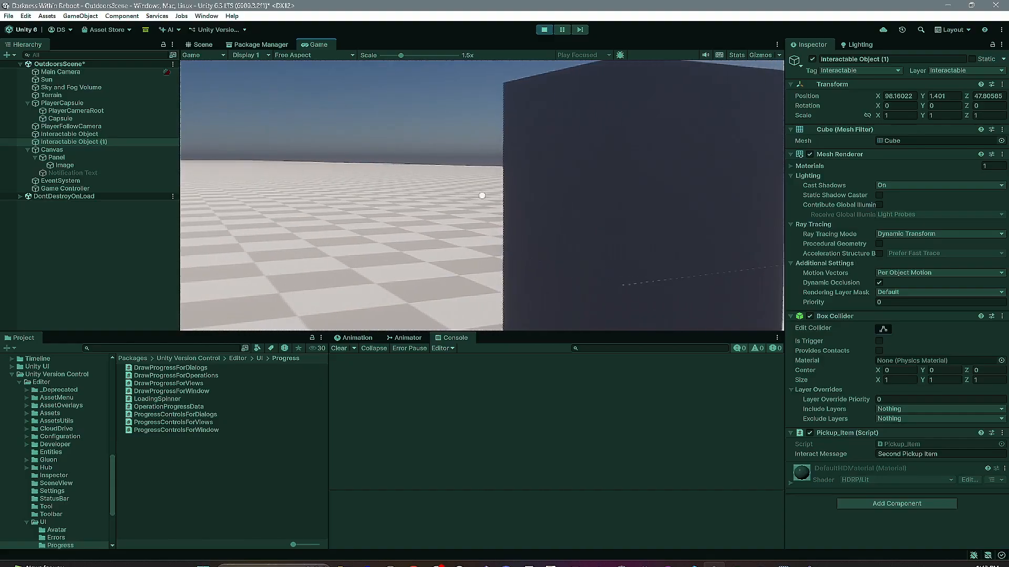
{"action": "key", "text": "e"}
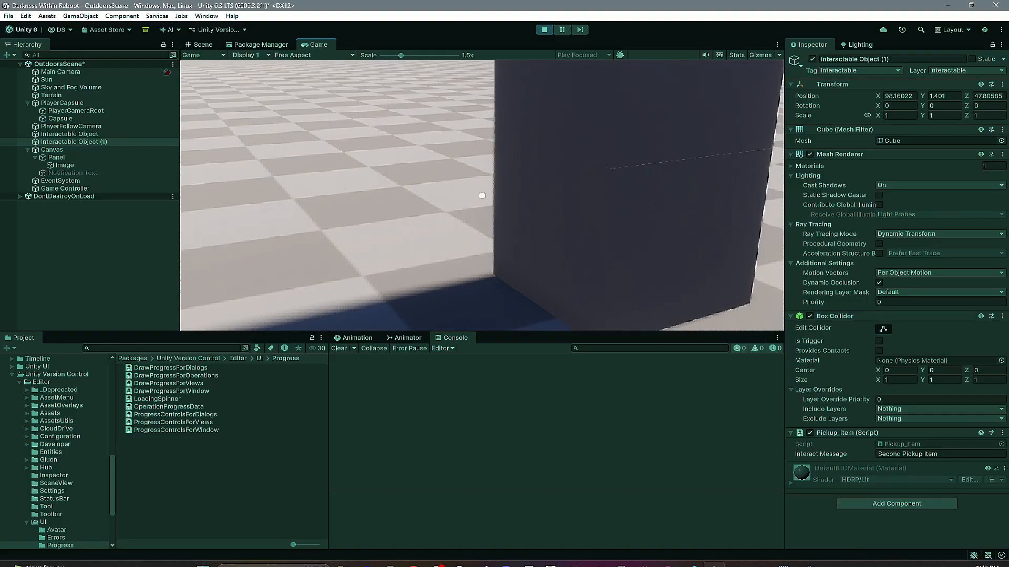
{"action": "key", "text": "e"}
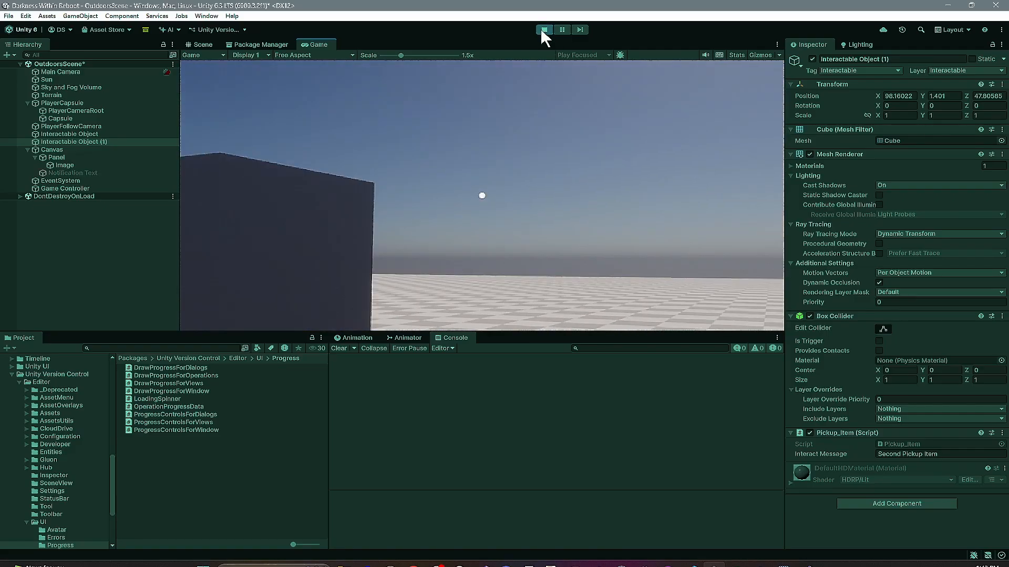
{"action": "left_click", "coordinate": [543, 30]}
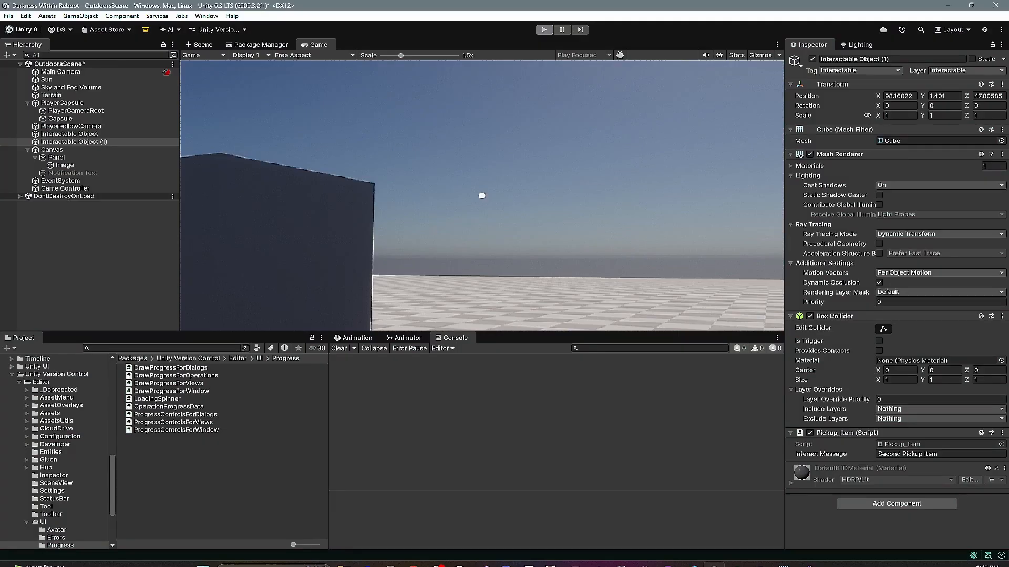
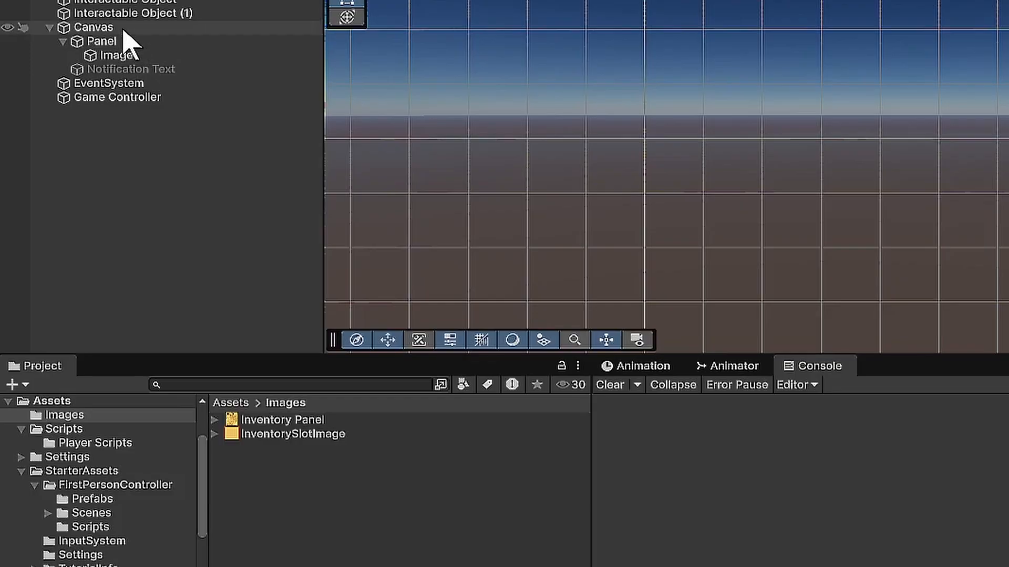
- Add a UI panel under the Canvas and name it "Inventory Panel"
{"action": "left_click", "coordinate": [68, 151]}
{"action": "right_click", "coordinate": [124, 32]}
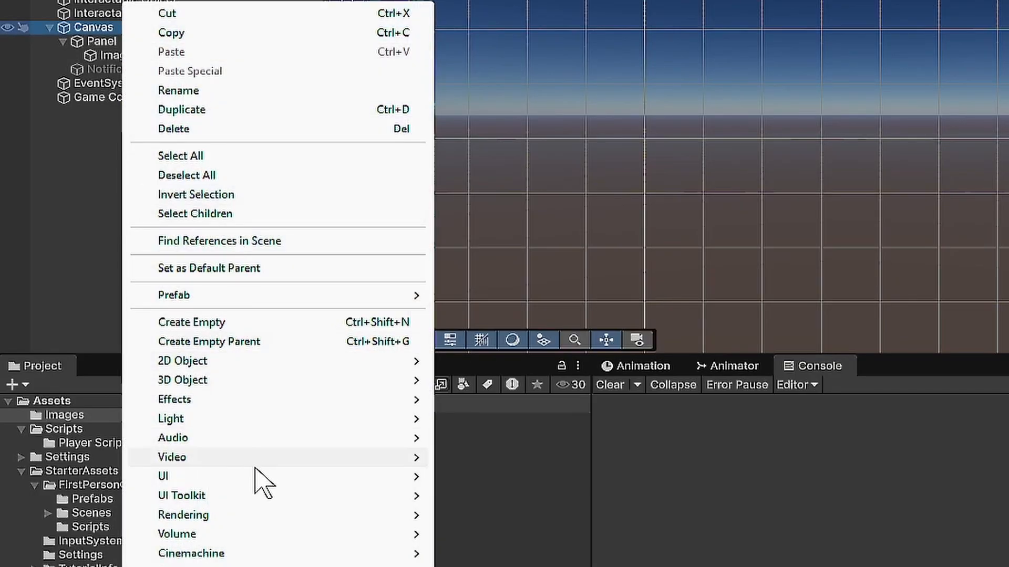
{"action": "mouse_move", "coordinate": [256, 478]}
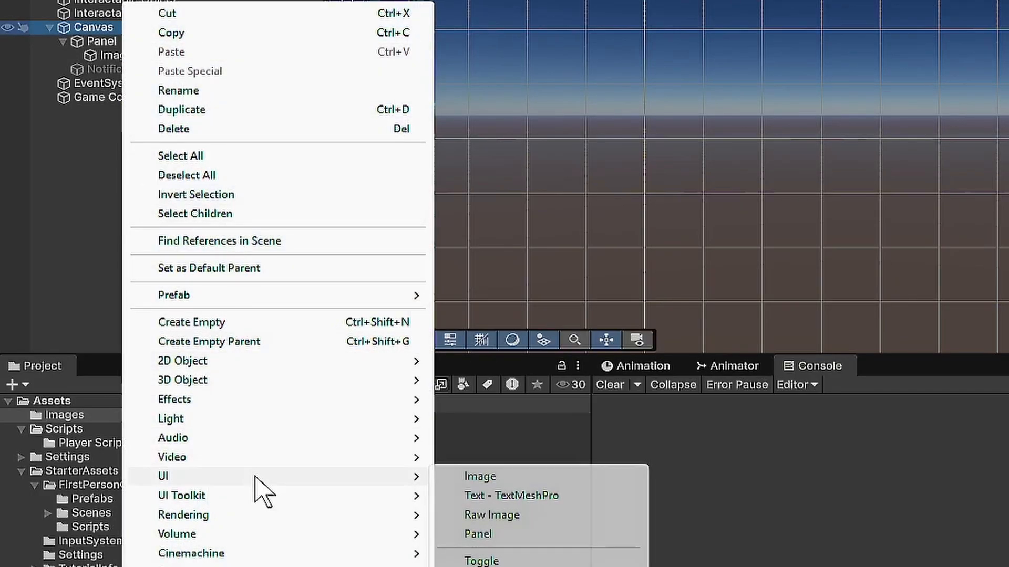
{"action": "left_click", "coordinate": [508, 535]}
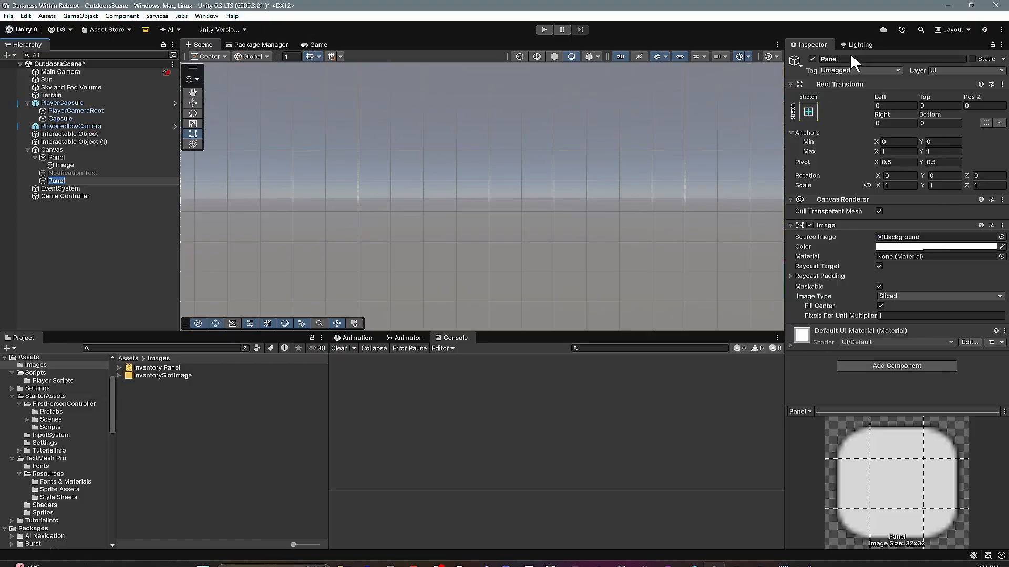
{"action": "left_click", "coordinate": [848, 59]}
{"action": "type", "text": "Inventor"}
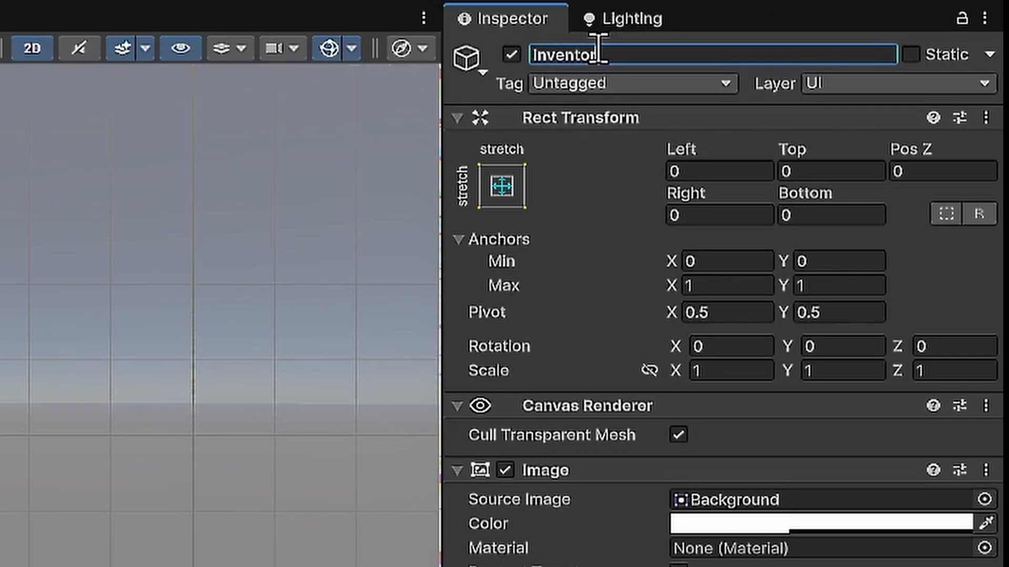
{"action": "type", "text": "y Panel"}
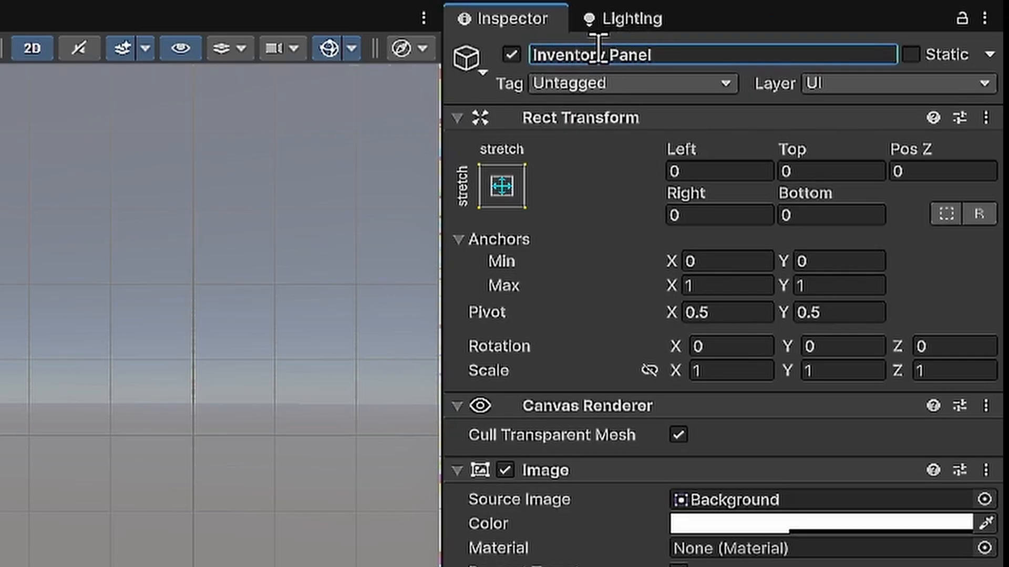
- Anchor the Inventory Panel to the top left and set its width to 291 and height to 410
{"action": "left_click", "coordinate": [502, 186]}
{"action": "left_click", "coordinate": [592, 376]}
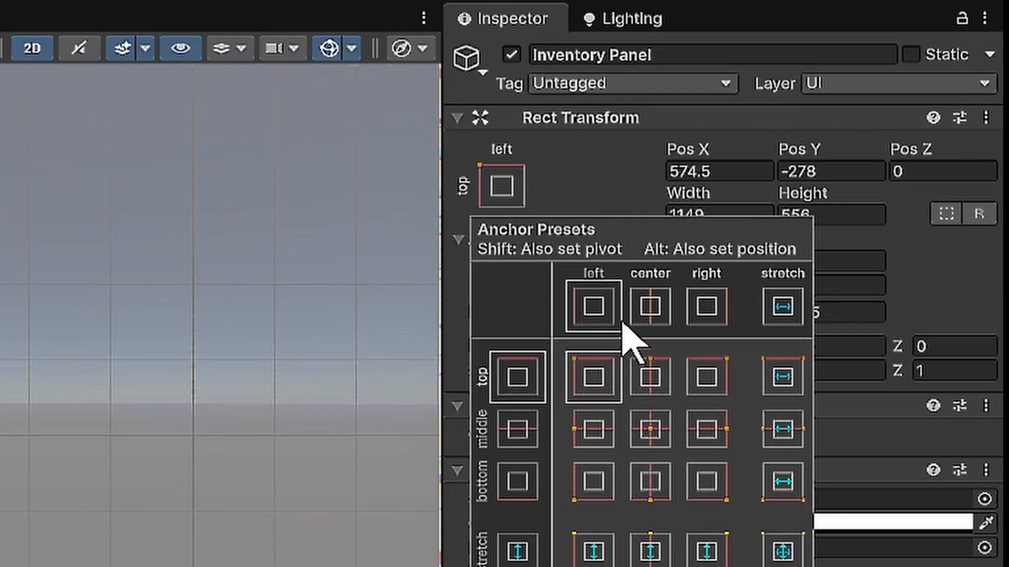
{"action": "left_click", "coordinate": [745, 213]}
{"action": "left_click", "coordinate": [740, 215]}
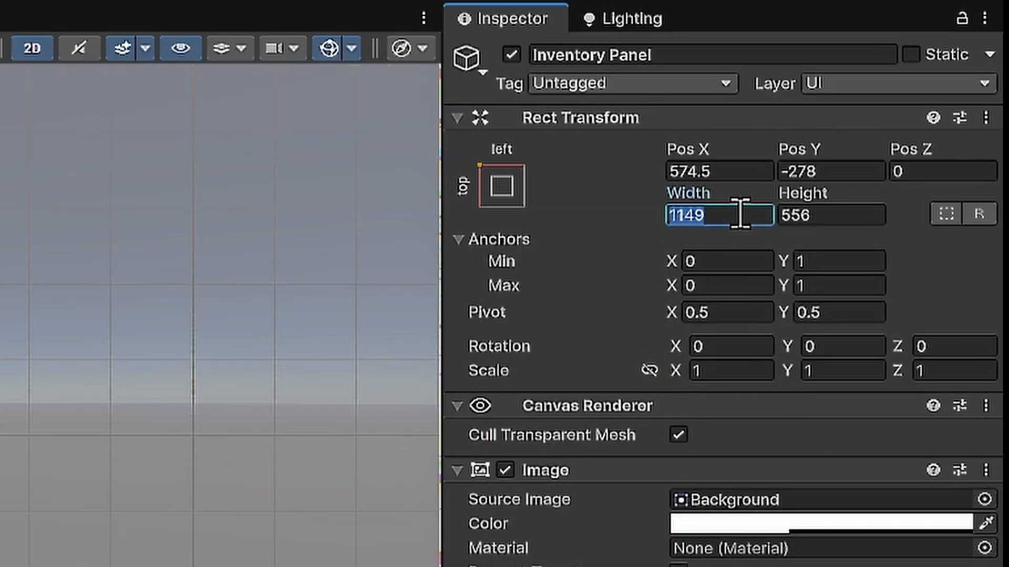
{"action": "type", "text": "291"}
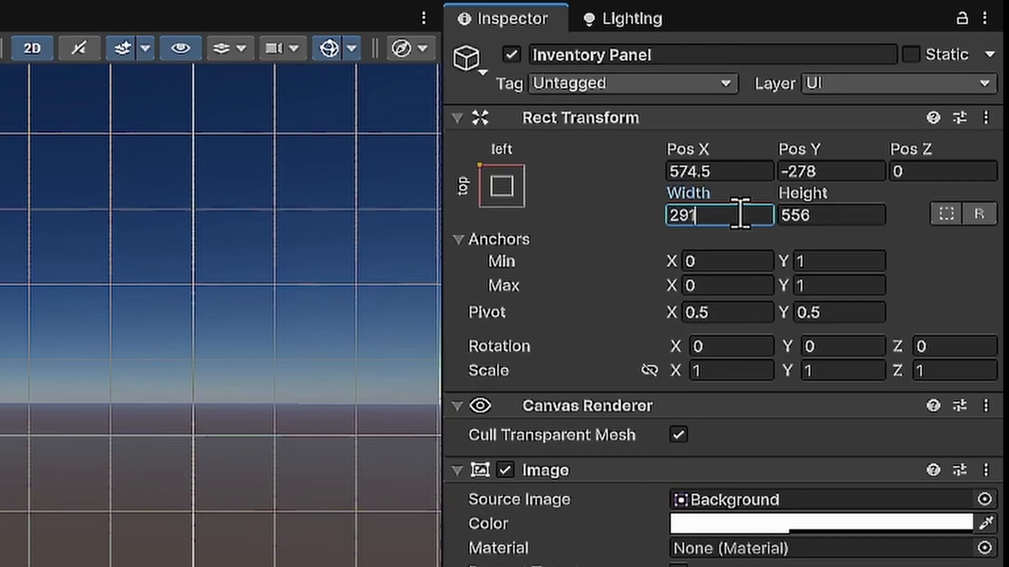
{"action": "key", "text": "Tab"}
{"action": "type", "text": "4"}
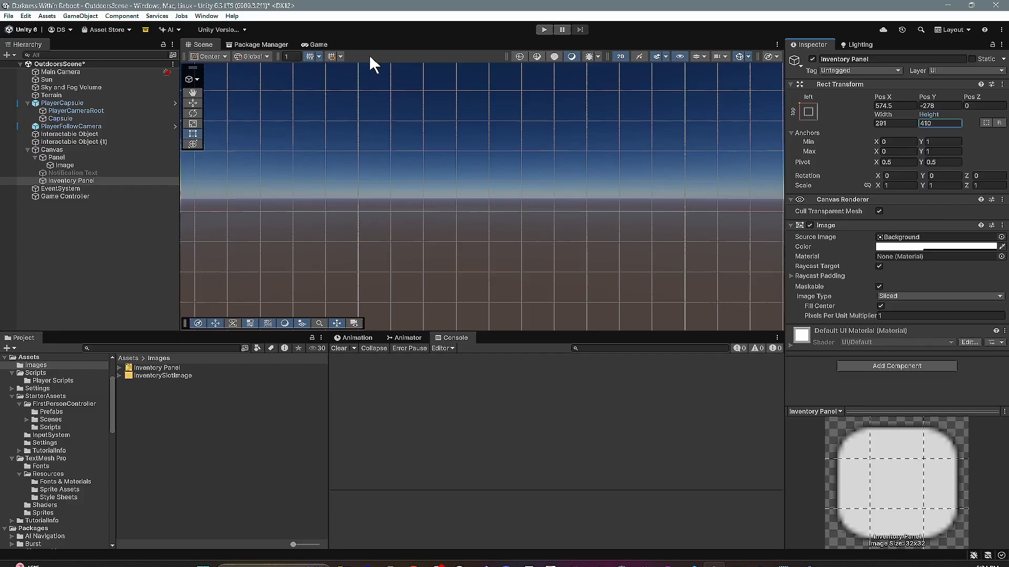
- Move the Inventory Panel horizontally toward the canvas's left side, to about Pos X 215
{"action": "left_click", "coordinate": [105, 180]}
{"action": "key", "text": "f"}
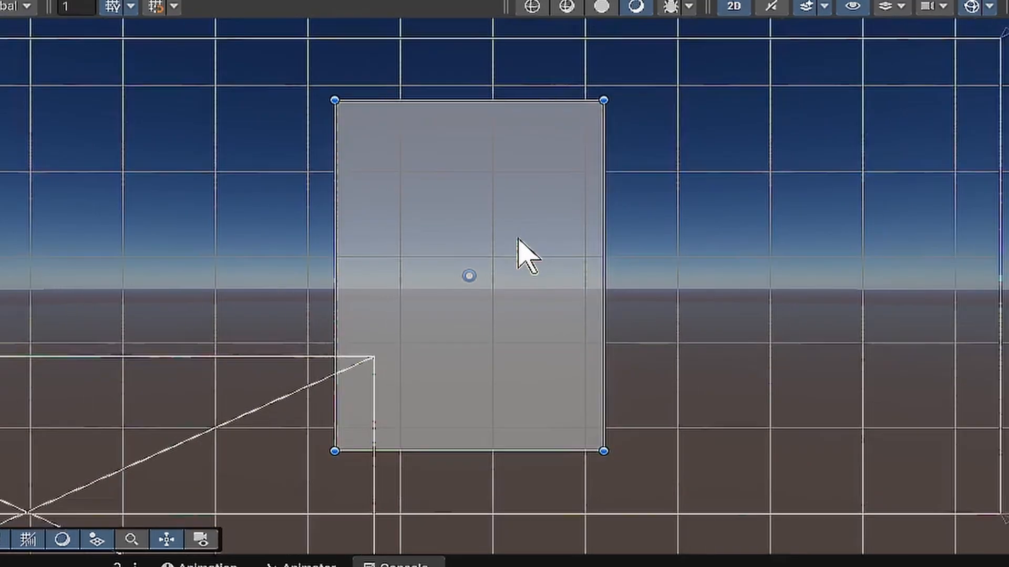
{"action": "scroll", "coordinate": [517, 239], "scroll_direction": "down", "scroll_amount": 3}
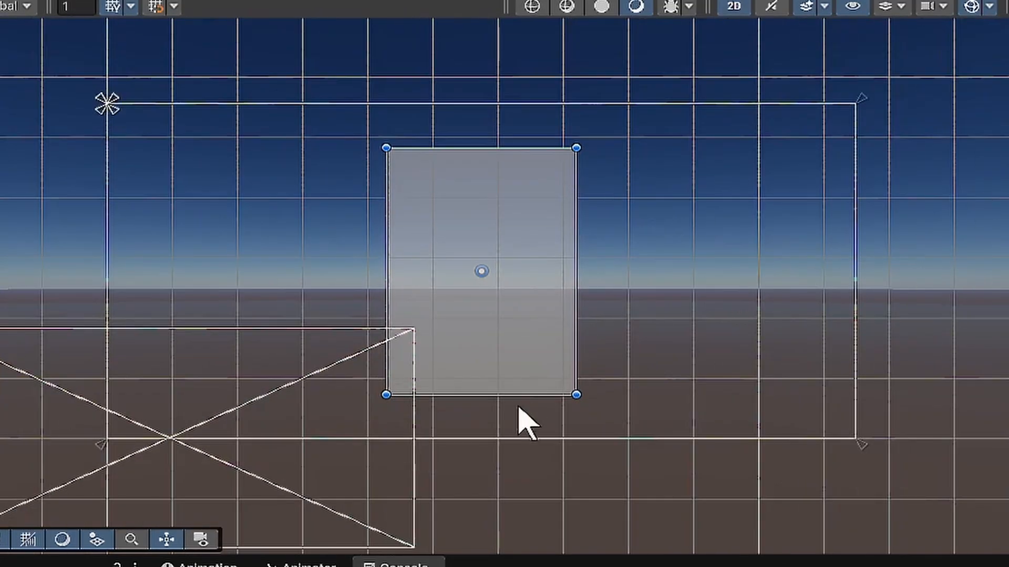
{"action": "key", "text": "w"}
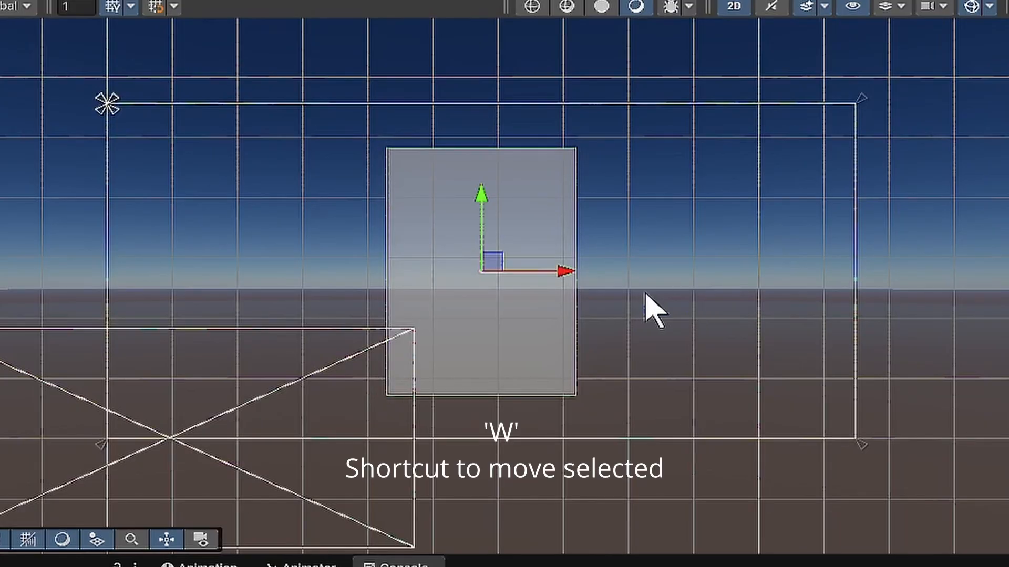
{"action": "left_click_drag", "start_coordinate": [561, 271], "coordinate": [329, 270]}
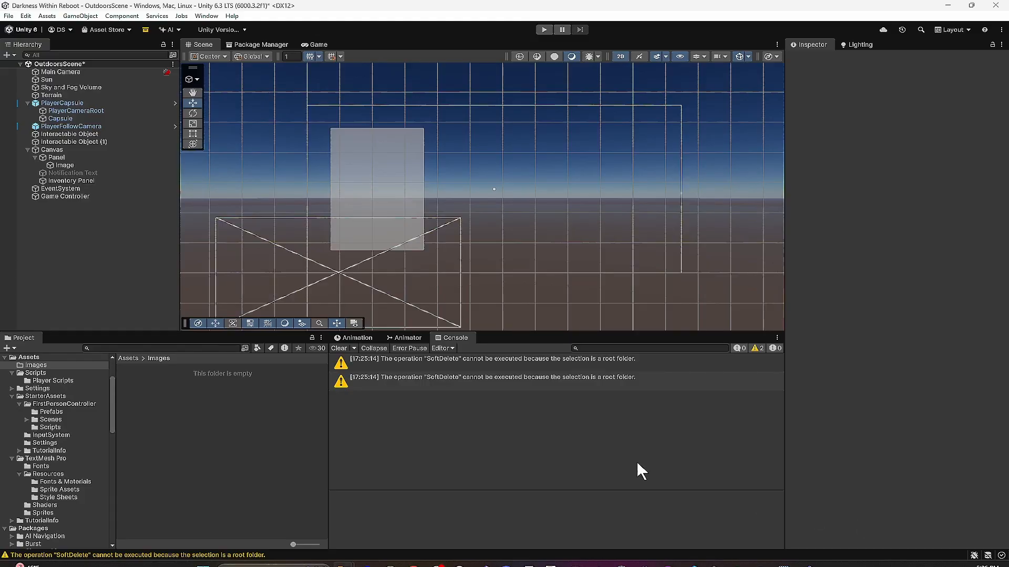
- Import the Inventory Panel and InventorySlotImage image files into the project's Images folder
{"action": "left_click_drag", "start_coordinate": [182, 397], "coordinate": [40, 367]}
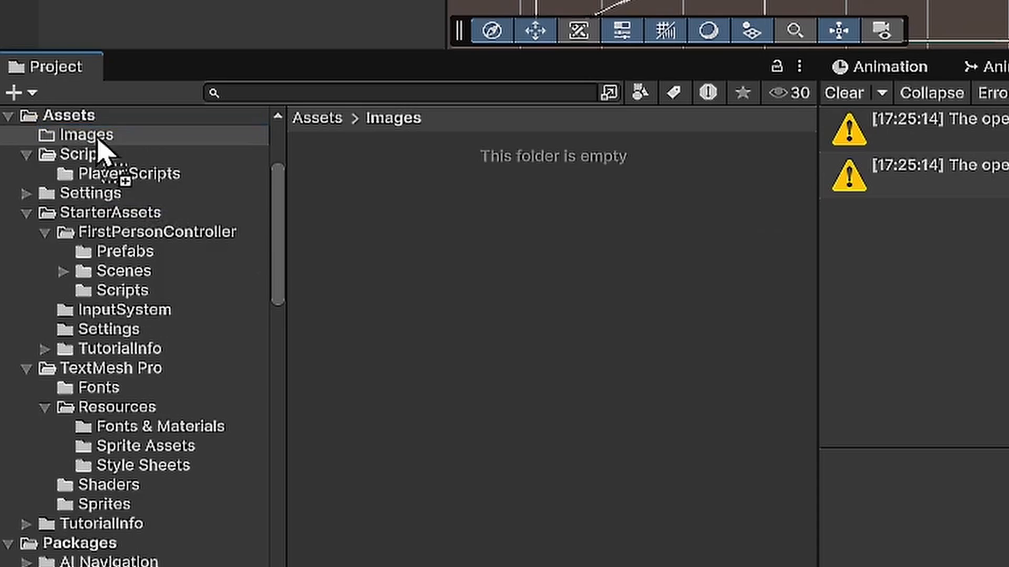
{"action": "left_click_drag", "start_coordinate": [98, 152], "coordinate": [354, 177]}
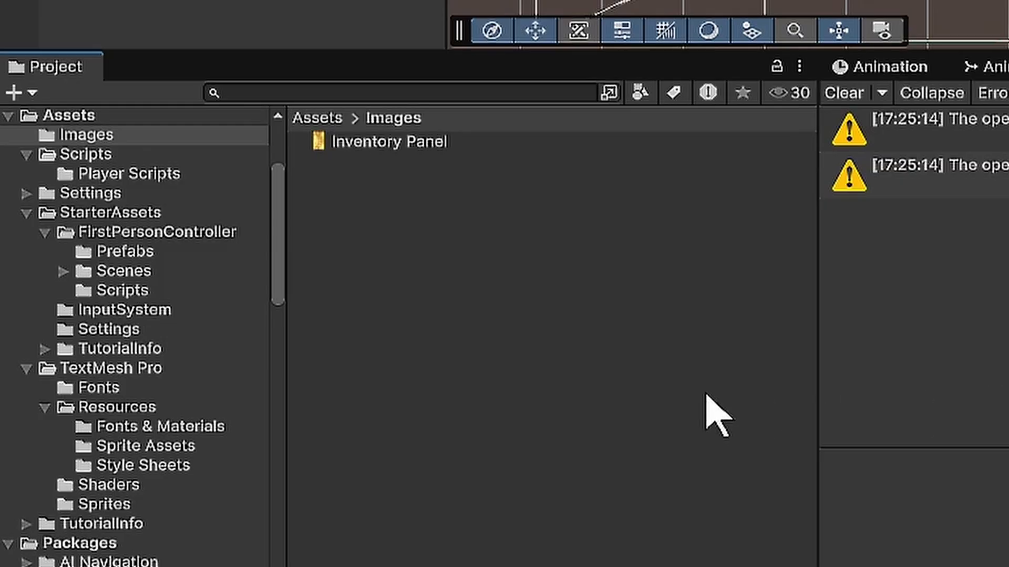
{"action": "left_click_drag", "start_coordinate": [705, 394], "coordinate": [388, 242]}
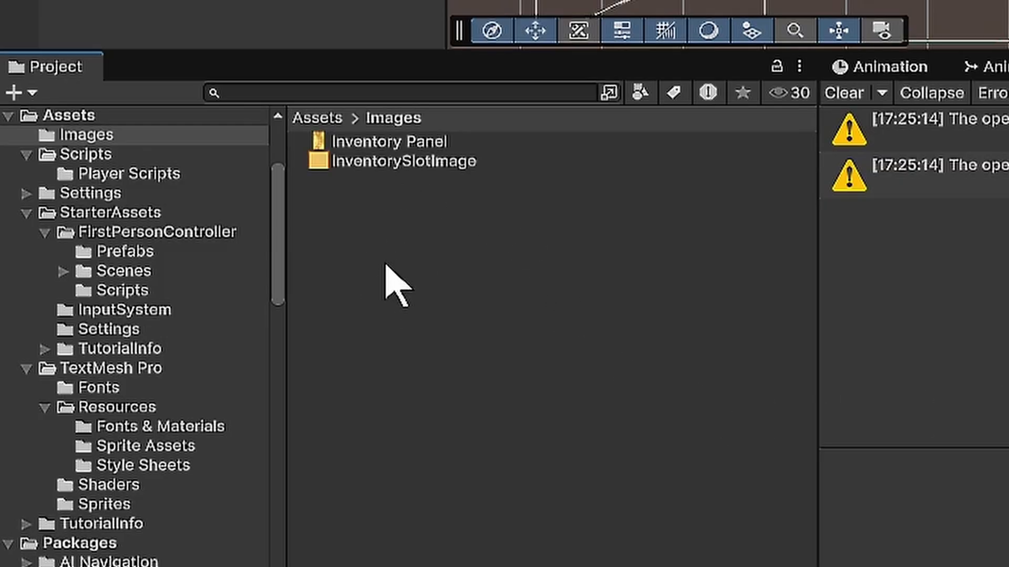
- Make the Inventory Panel texture a Sprite (2D and UI) with Single sprite mode and max size 512, and apply the import settings
{"action": "left_click", "coordinate": [417, 144]}
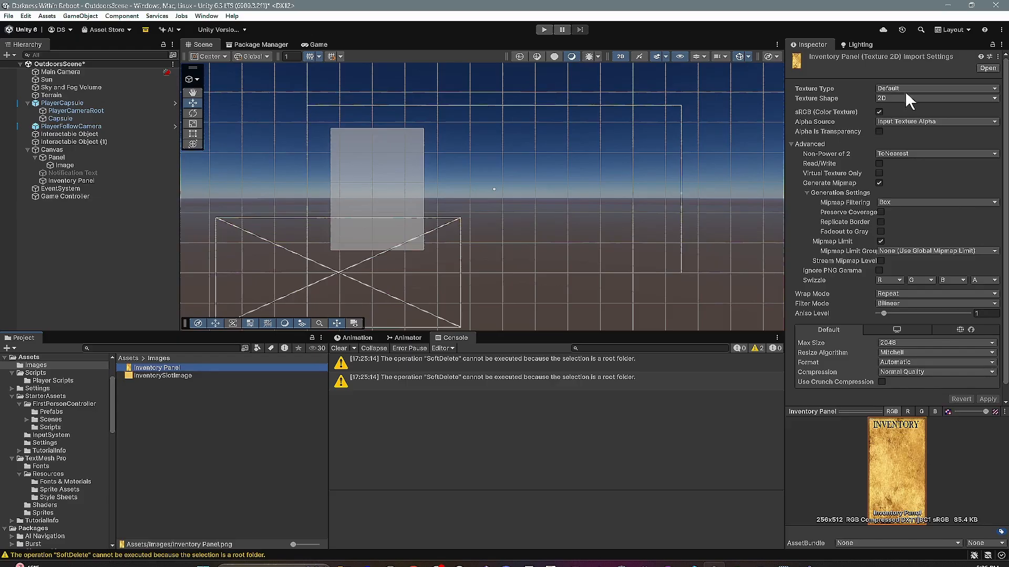
{"action": "left_click", "coordinate": [905, 87]}
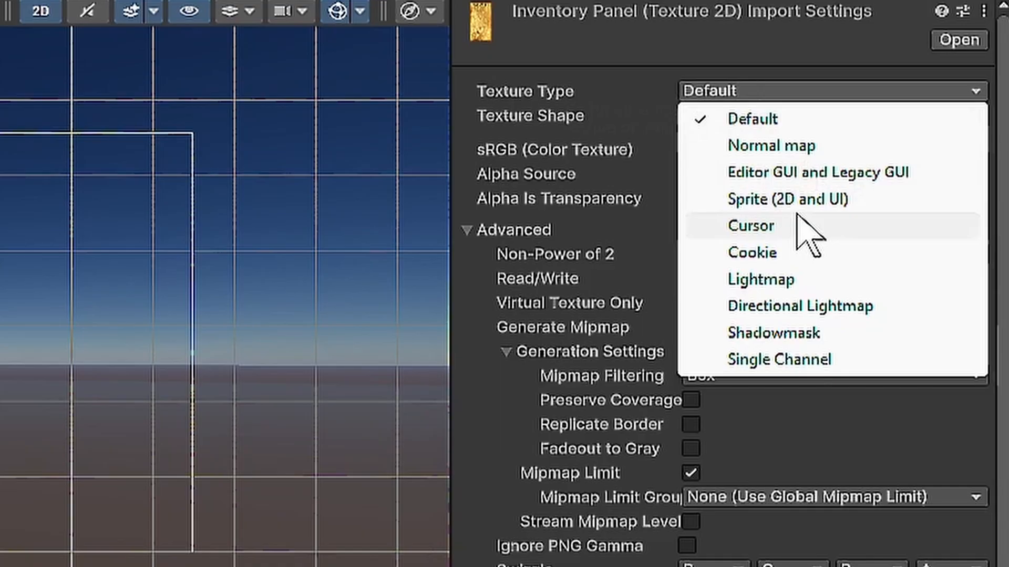
{"action": "left_click", "coordinate": [802, 204]}
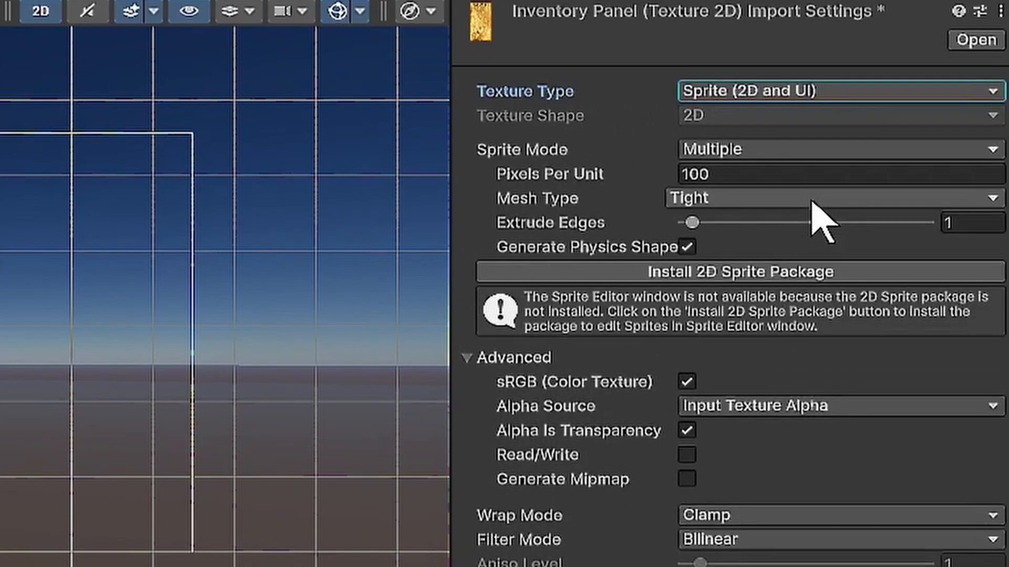
{"action": "left_click", "coordinate": [752, 151]}
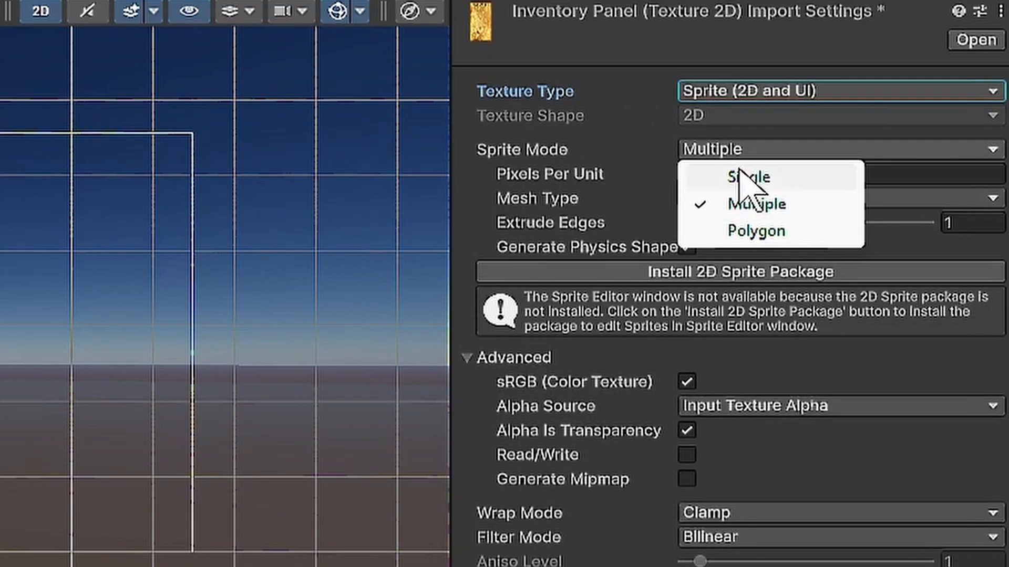
{"action": "left_click", "coordinate": [749, 177]}
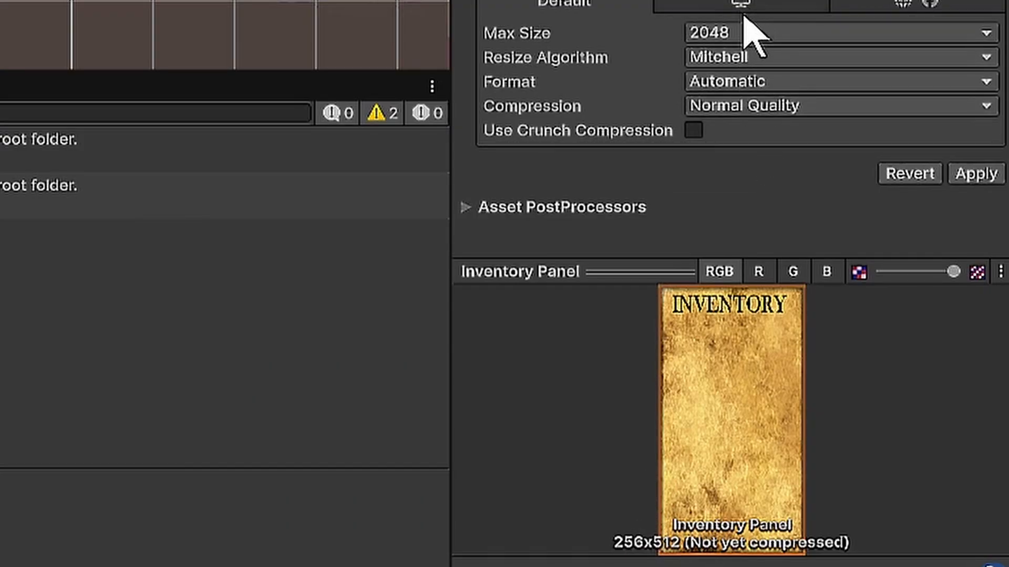
{"action": "left_click", "coordinate": [742, 31]}
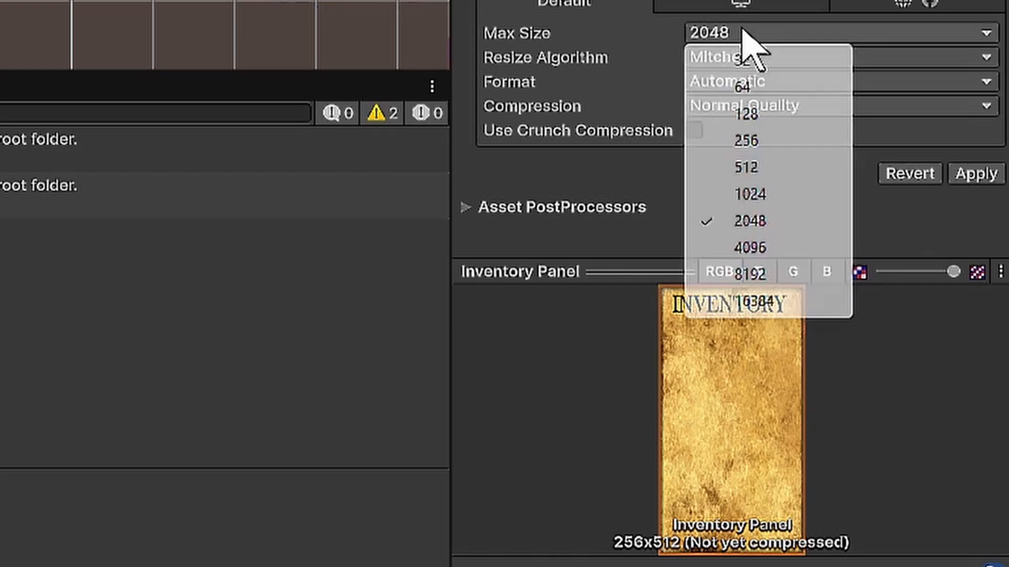
{"action": "left_click", "coordinate": [776, 167]}
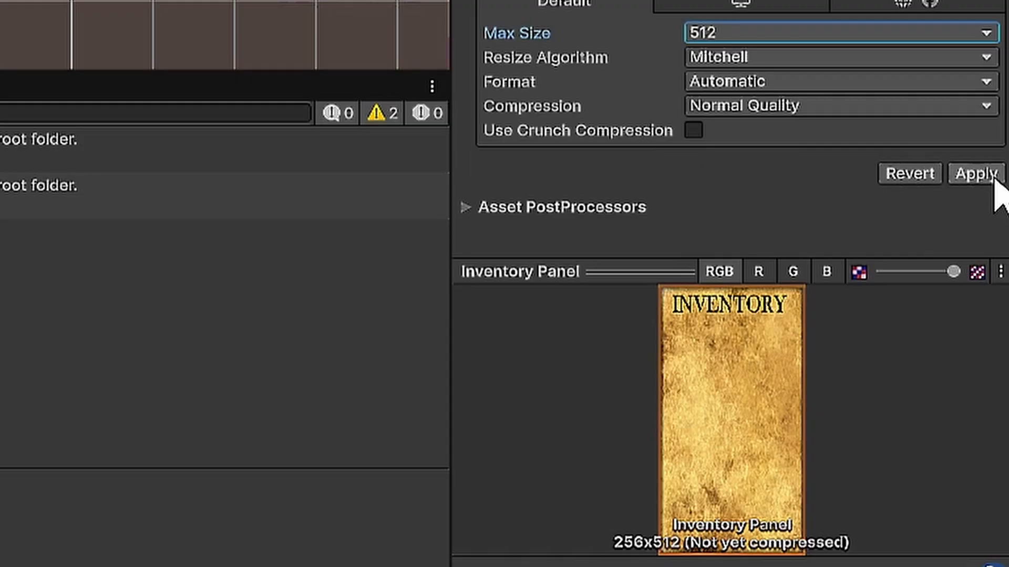
{"action": "left_click", "coordinate": [976, 174]}
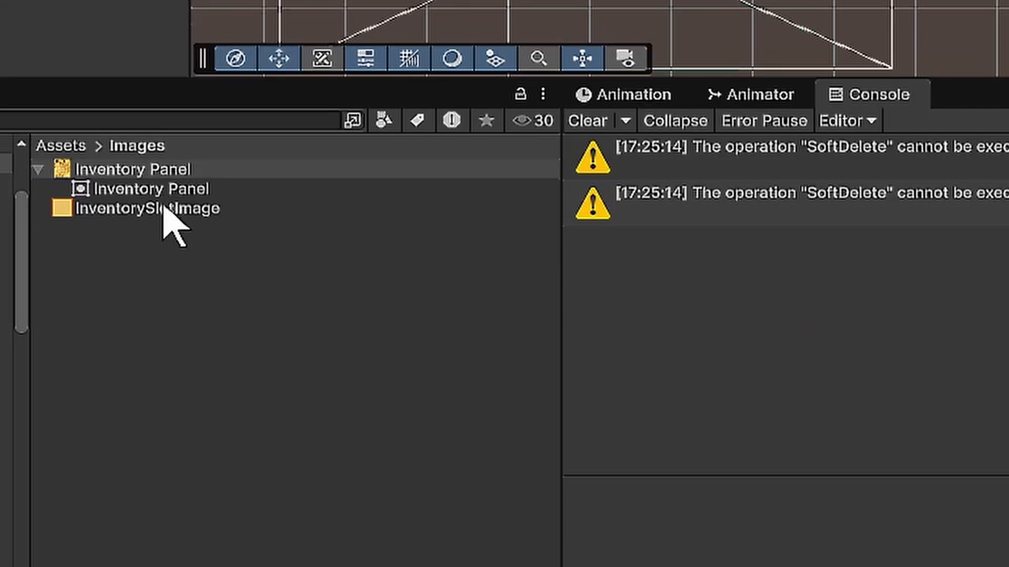
- Make the InventorySlotImage texture a Sprite (2D and UI) with Single sprite mode and max size 64, and apply the import settings
{"action": "left_click", "coordinate": [168, 384]}
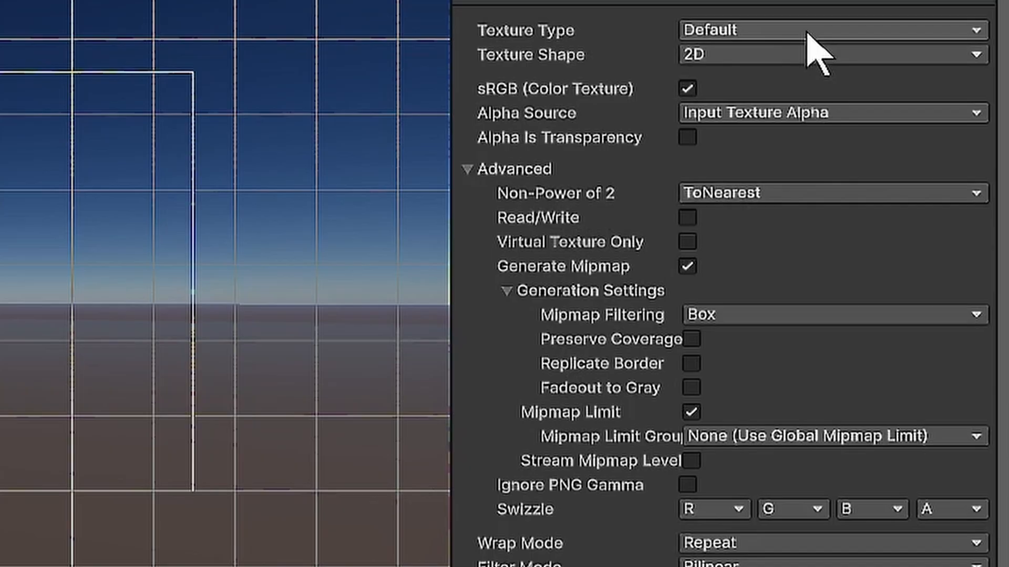
{"action": "left_click", "coordinate": [926, 90]}
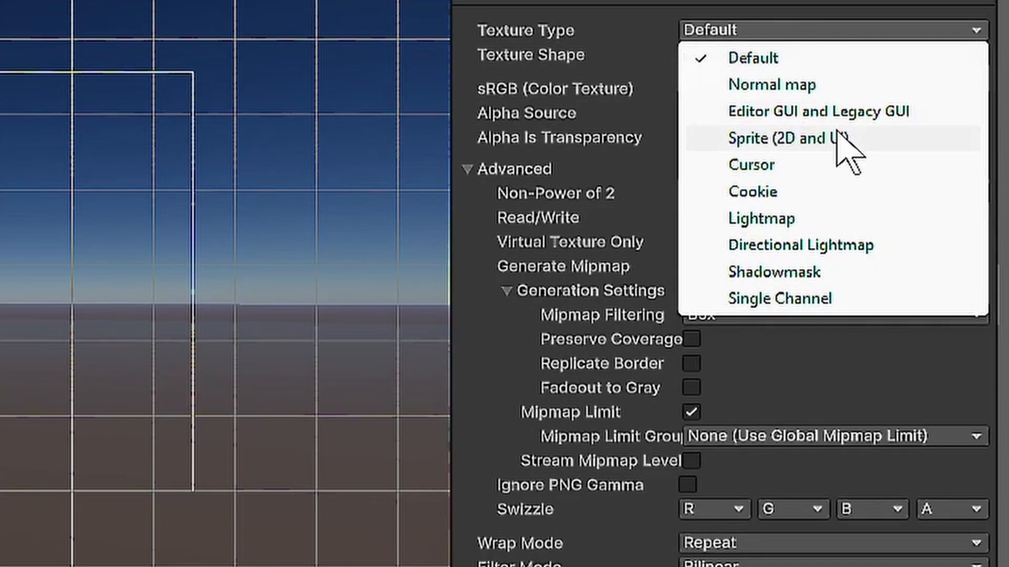
{"action": "left_click", "coordinate": [940, 133]}
{"action": "left_click", "coordinate": [893, 112]}
{"action": "left_click", "coordinate": [783, 115]}
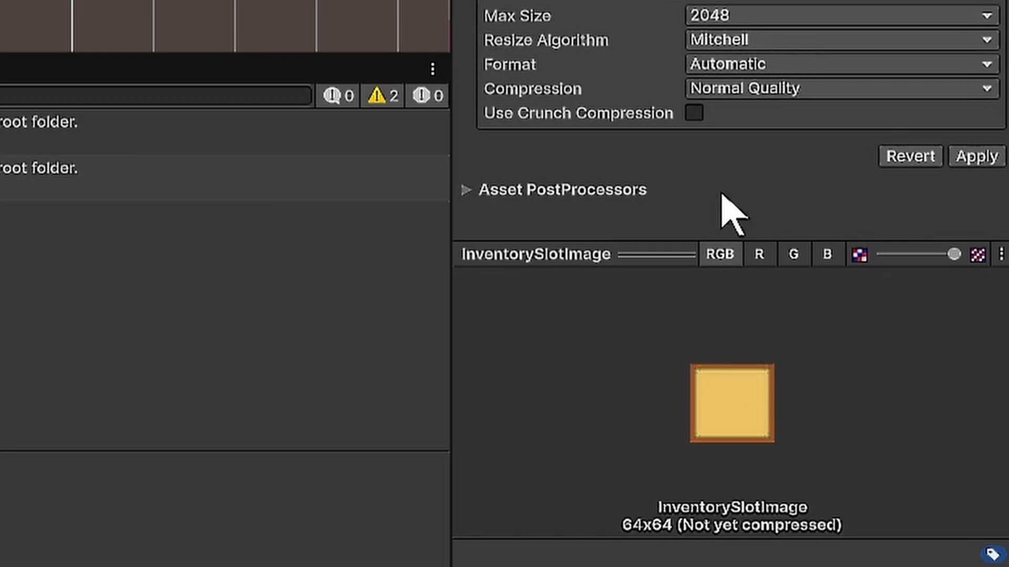
{"action": "left_click", "coordinate": [764, 15]}
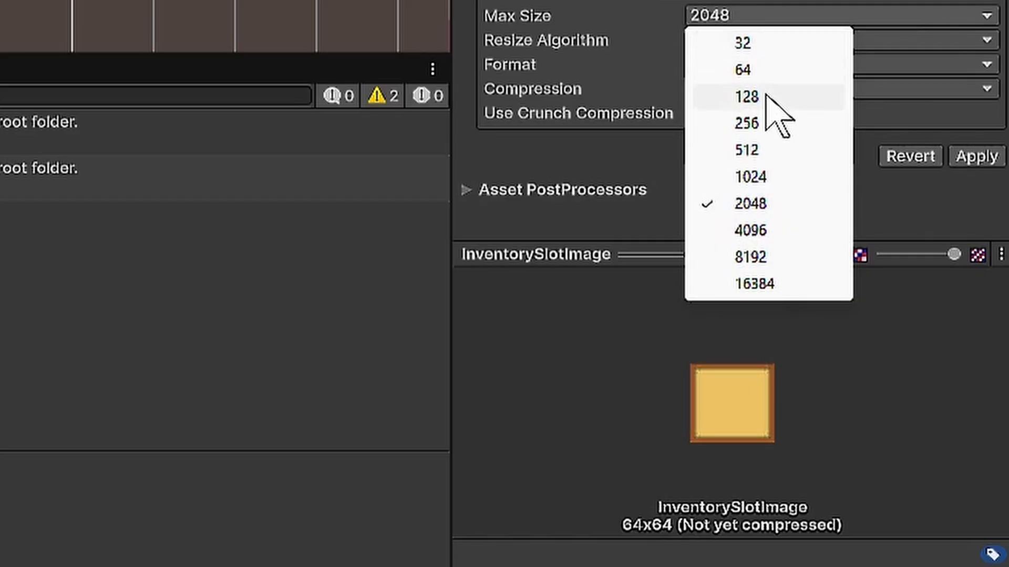
{"action": "left_click", "coordinate": [766, 69]}
{"action": "left_click", "coordinate": [974, 157]}
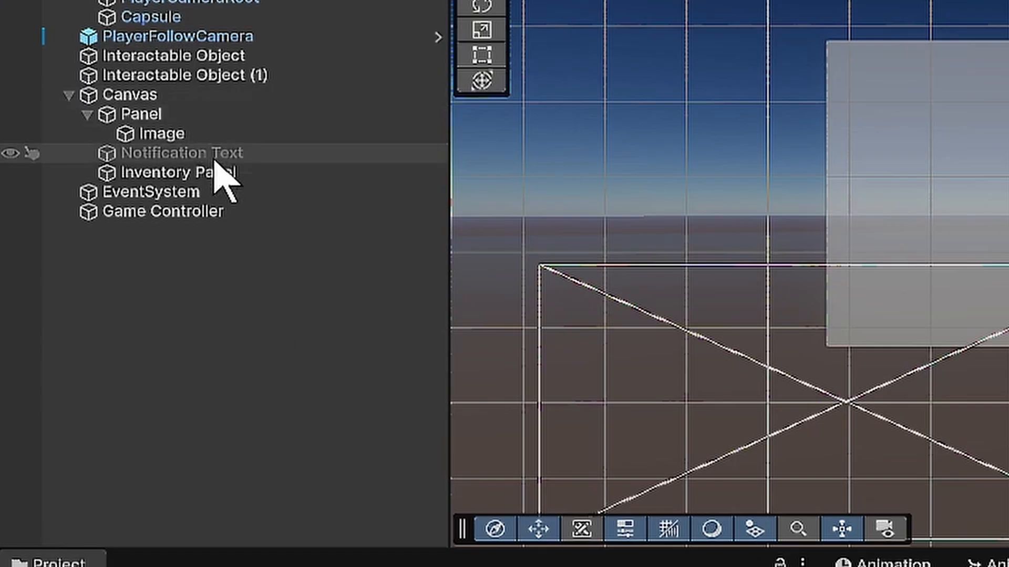
- Assign the Inventory Panel sprite as the Inventory Panel object's source image and set its color alpha to 1
{"action": "left_click", "coordinate": [85, 180]}
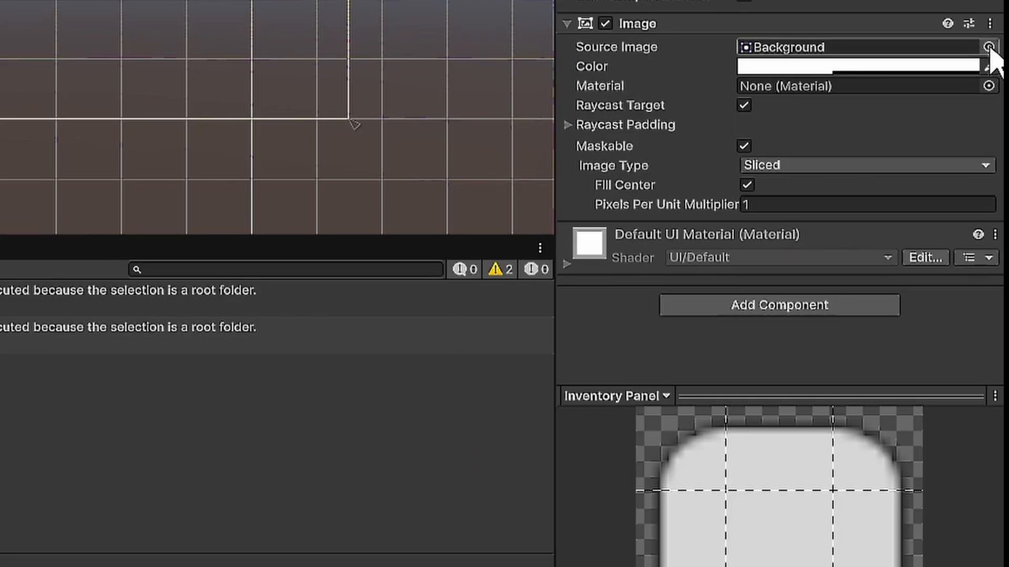
{"action": "left_click", "coordinate": [1000, 237]}
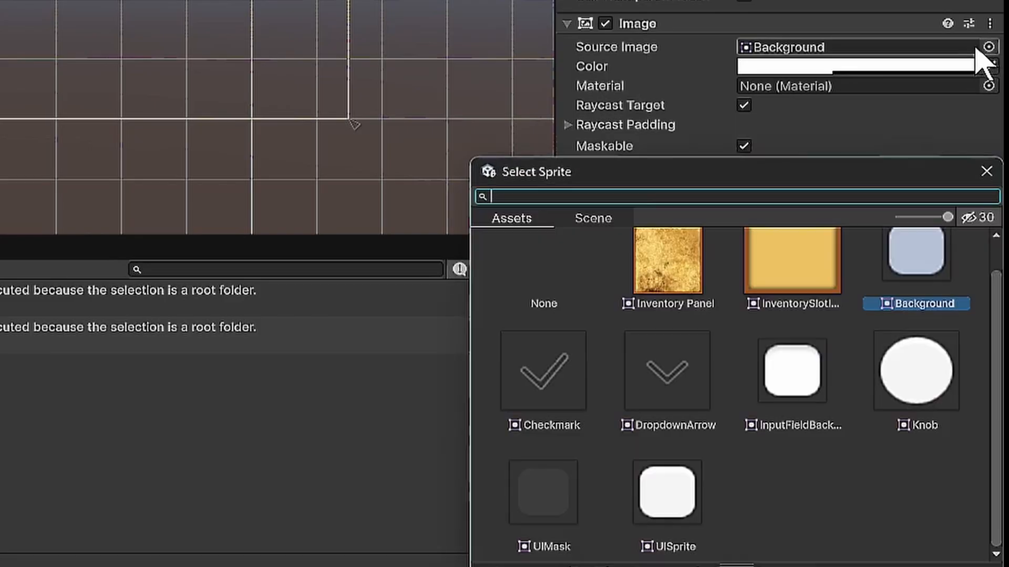
{"action": "double_click", "coordinate": [679, 281]}
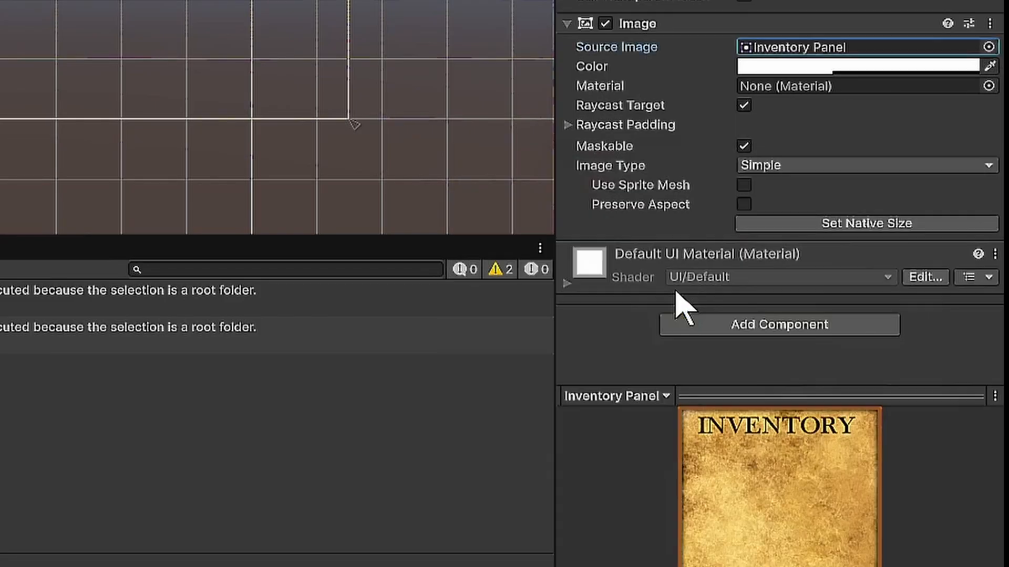
{"action": "left_click", "coordinate": [847, 65]}
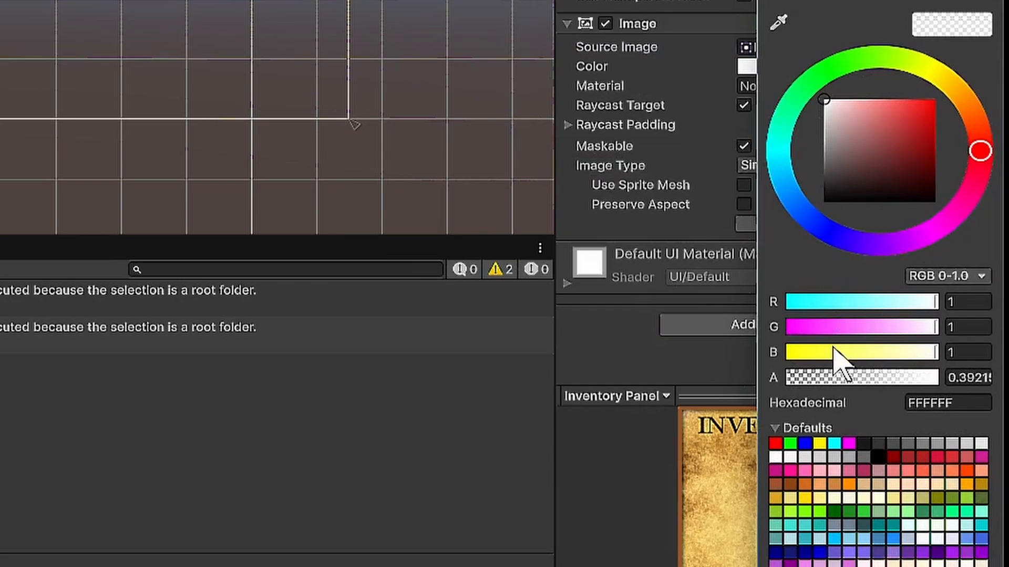
{"action": "left_click_drag", "start_coordinate": [846, 389], "coordinate": [979, 401]}
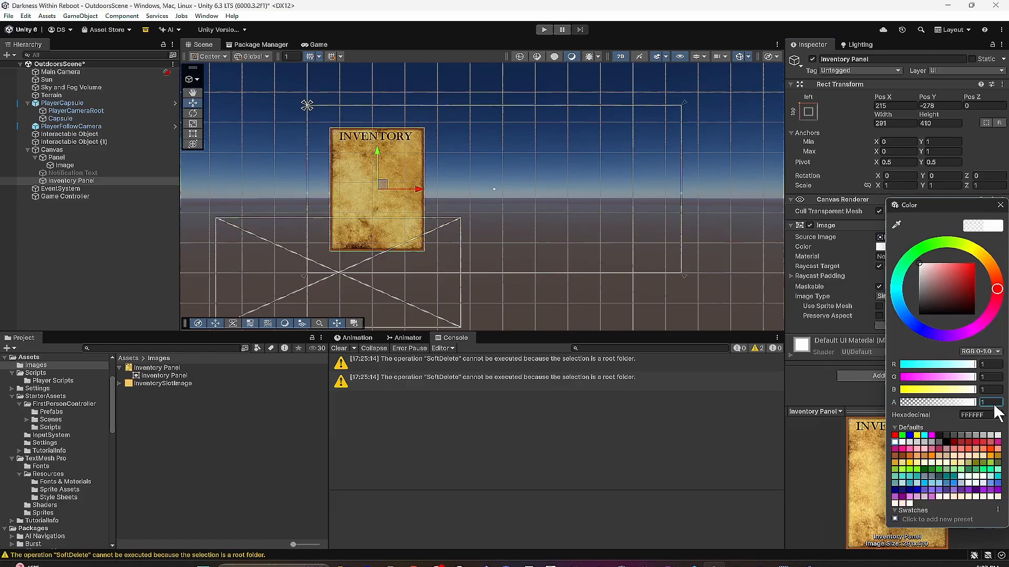
{"action": "left_click", "coordinate": [1004, 207]}
- Add a UI panel as a child of the Inventory Panel
{"action": "scroll", "coordinate": [435, 124], "scroll_direction": "up", "scroll_amount": 6}
{"action": "middle_click_drag", "start_coordinate": [435, 124], "coordinate": [526, 91]}
{"action": "scroll", "coordinate": [460, 110], "scroll_direction": "up", "scroll_amount": 7}
{"action": "left_click", "coordinate": [38, 181]}
{"action": "right_click", "coordinate": [89, 182]}
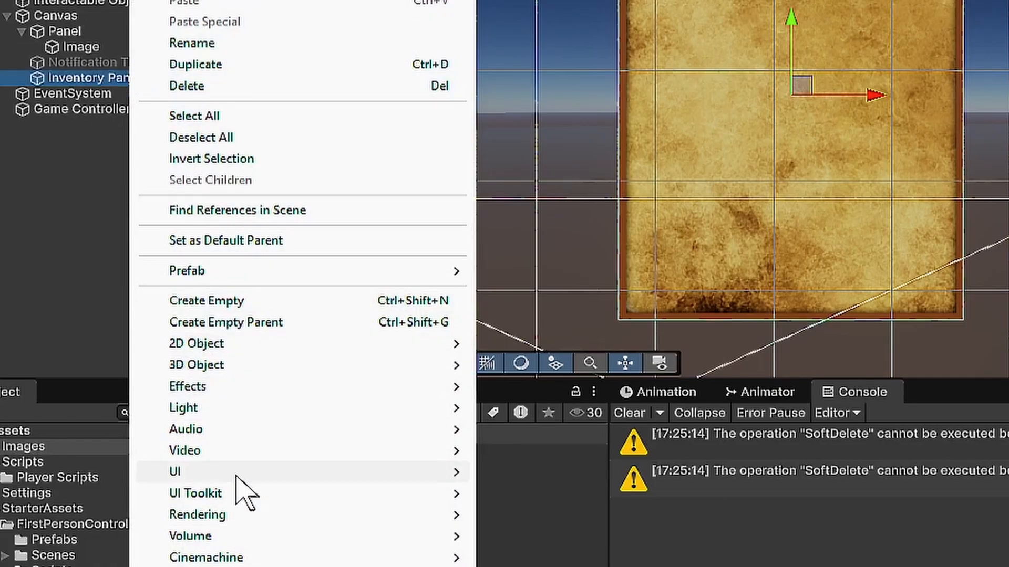
{"action": "mouse_move", "coordinate": [143, 379]}
{"action": "left_click", "coordinate": [599, 536]}
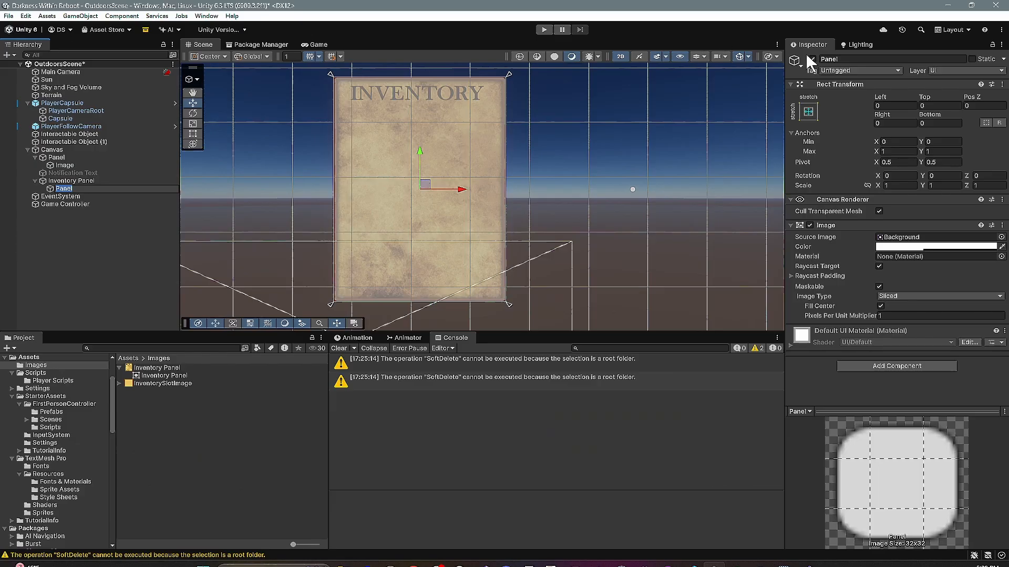
- Rename the new child panel under the Inventory Panel to Inventory Container Panel
{"action": "left_click", "coordinate": [851, 59]}
{"action": "key", "text": "BackSpace"}
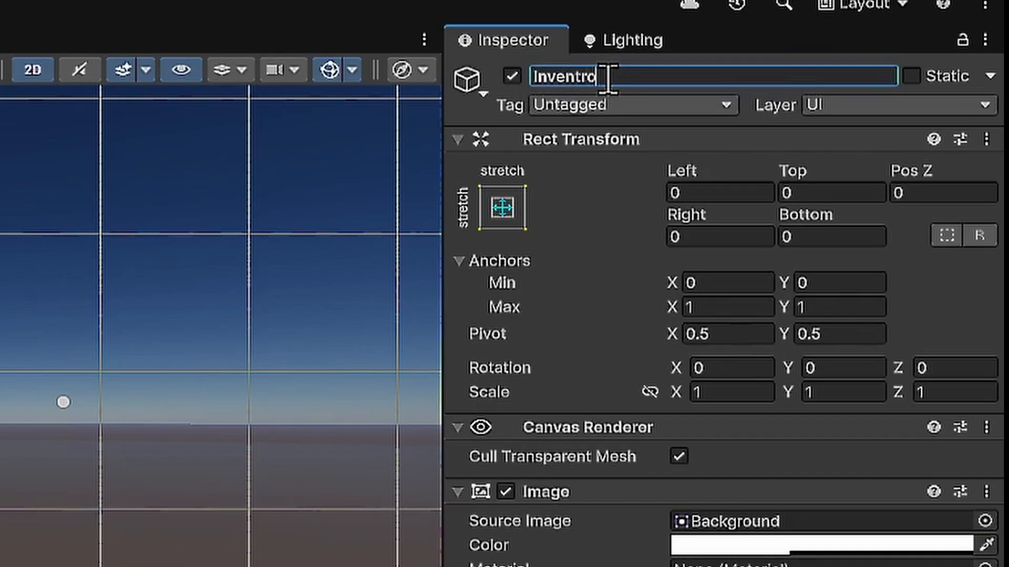
{"action": "type", "text": "Inventory Container Panel"}
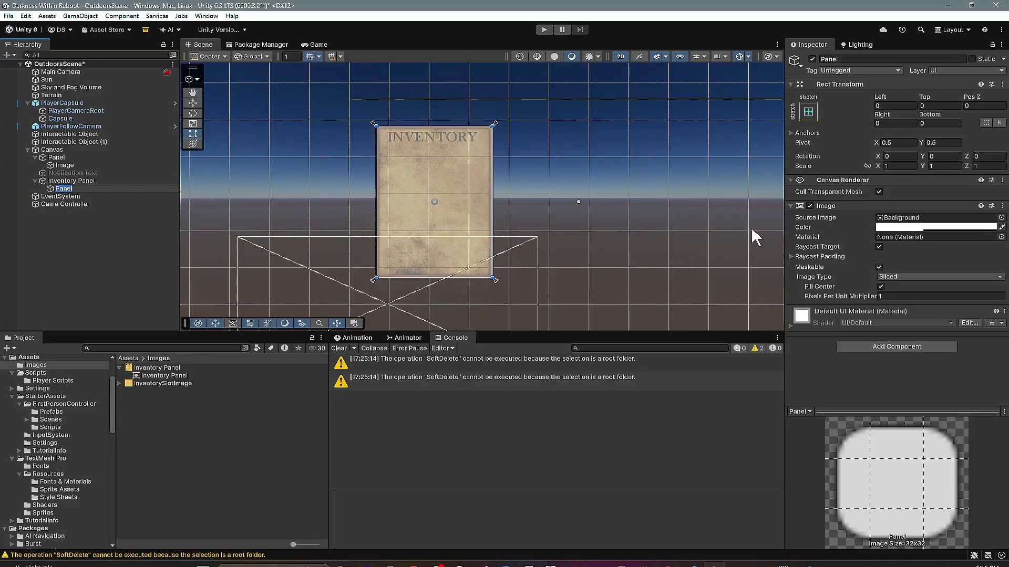
- Anchor the container panel to the top left of its parent and set its pivot to X 0, Y 1
{"action": "left_click", "coordinate": [808, 112]}
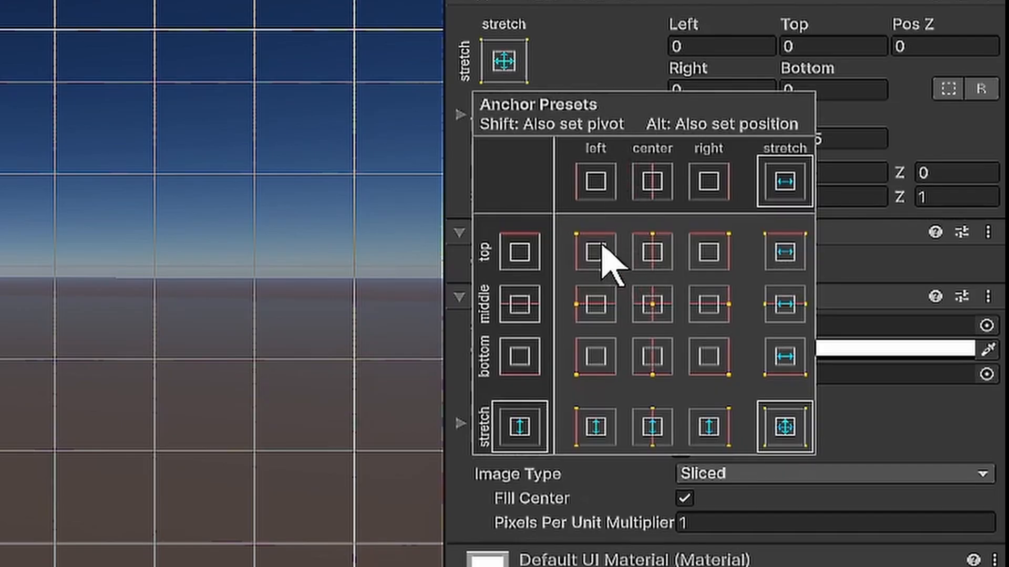
{"action": "left_click", "coordinate": [609, 257]}
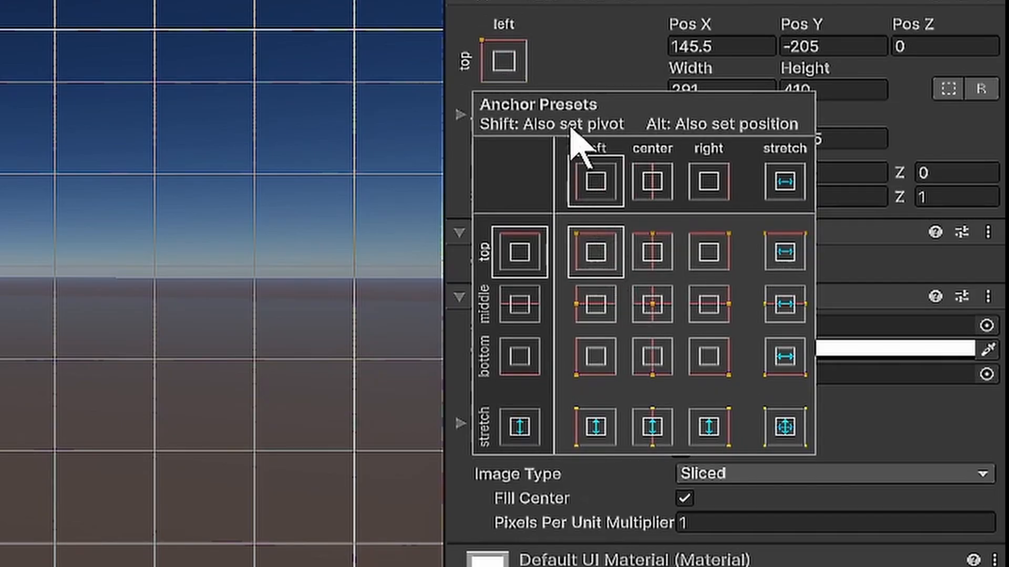
{"action": "left_click", "coordinate": [597, 79]}
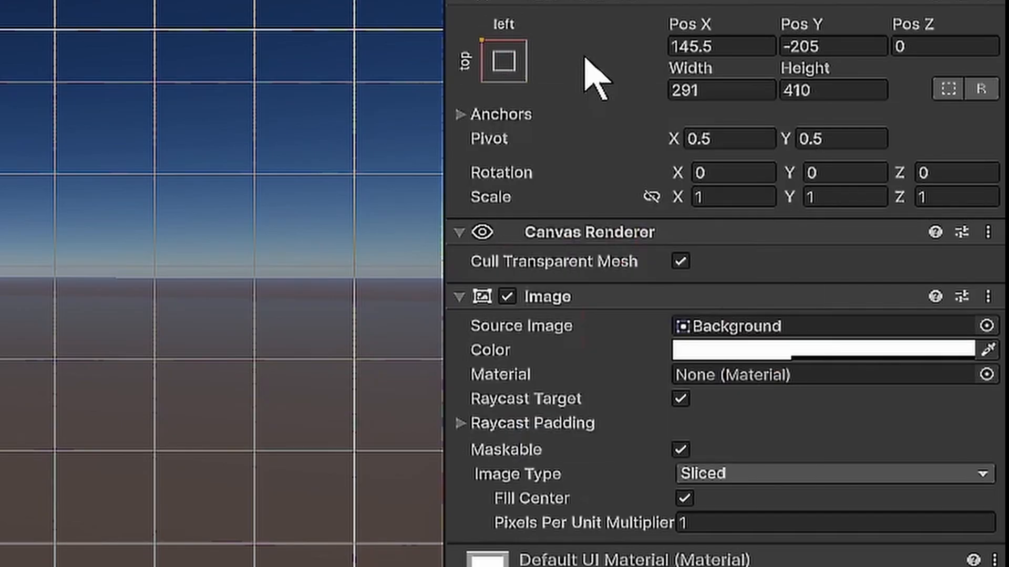
{"action": "left_click", "coordinate": [738, 137]}
{"action": "type", "text": "0"}
{"action": "key", "text": "Tab"}
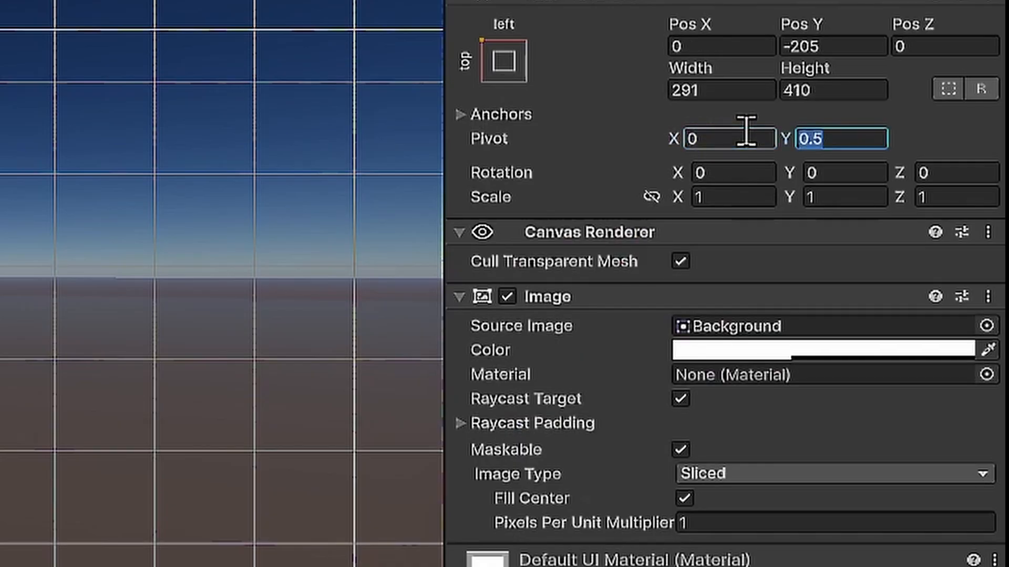
{"action": "type", "text": "1"}
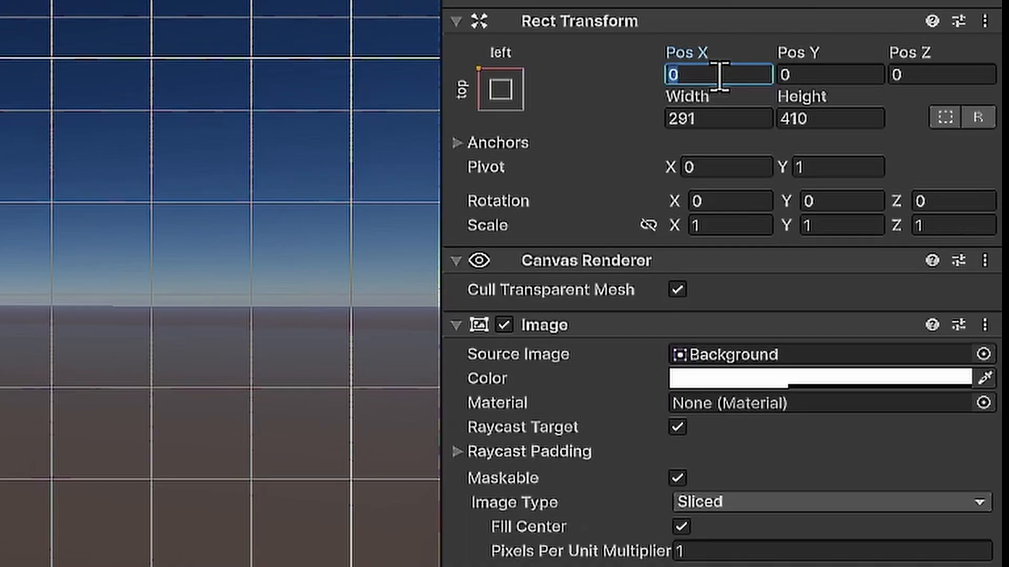
- Position the container panel at Pos X 14, Pos Y -70 and size it to width 263 and height 330
{"action": "key", "text": "Tab"}
{"action": "type", "text": "-"}
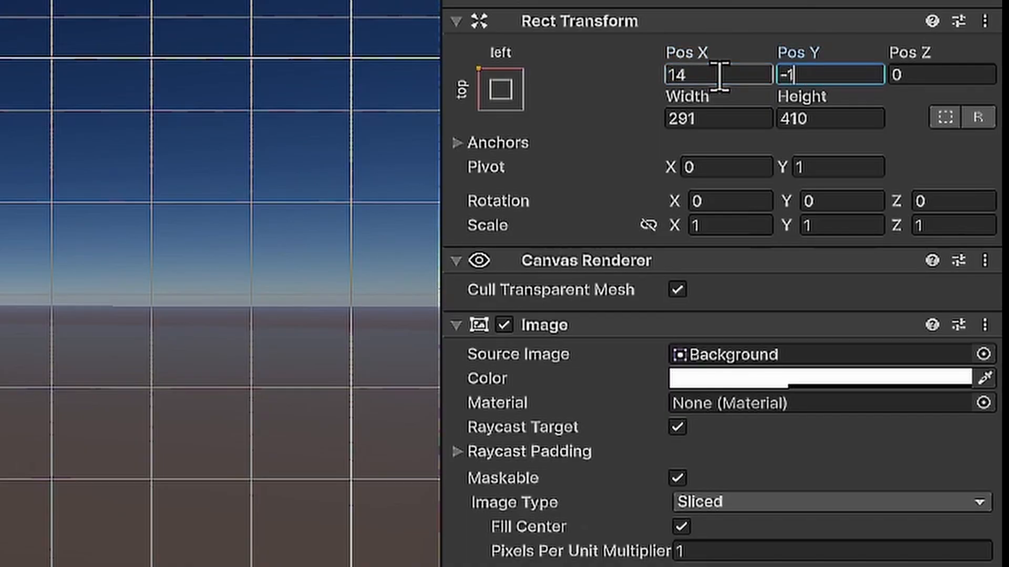
{"action": "type", "text": "70"}
{"action": "left_click", "coordinate": [727, 119]}
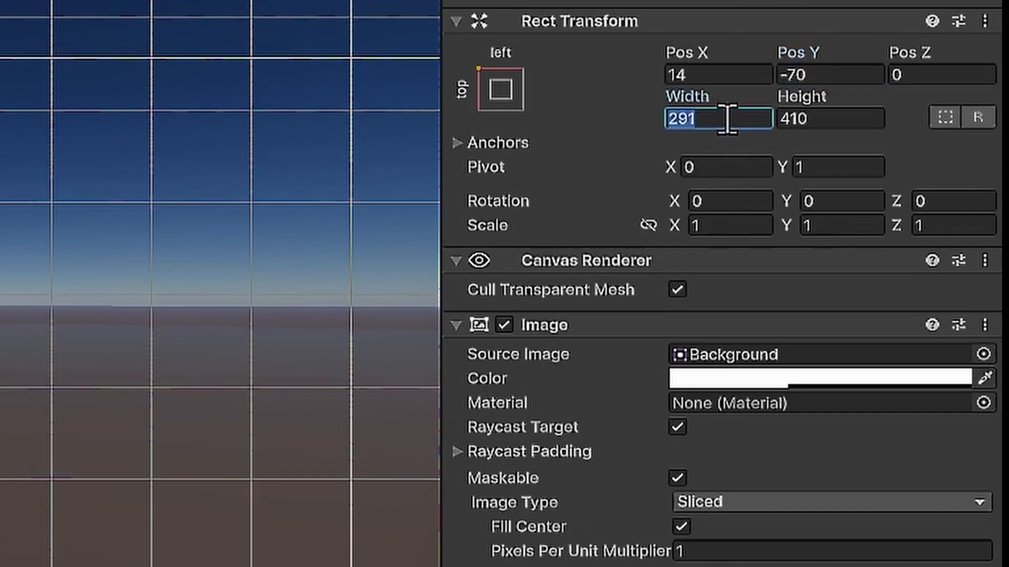
{"action": "type", "text": "263"}
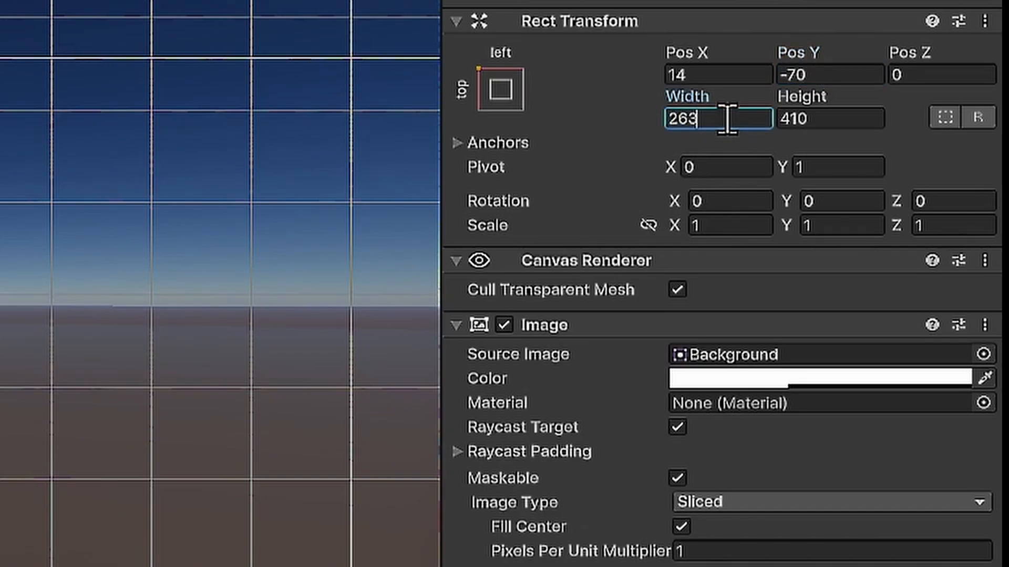
{"action": "key", "text": "Tab"}
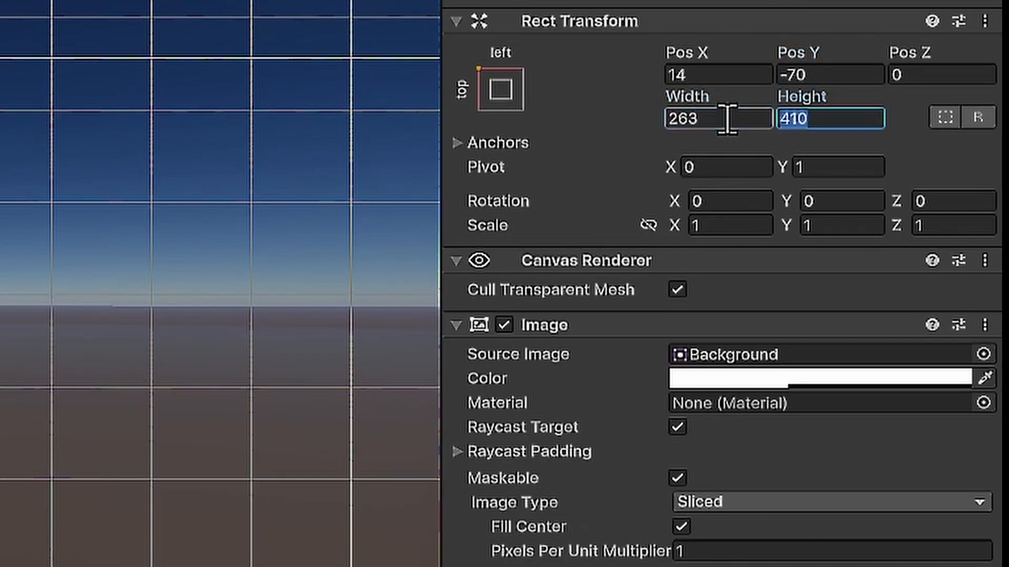
{"action": "type", "text": "330"}
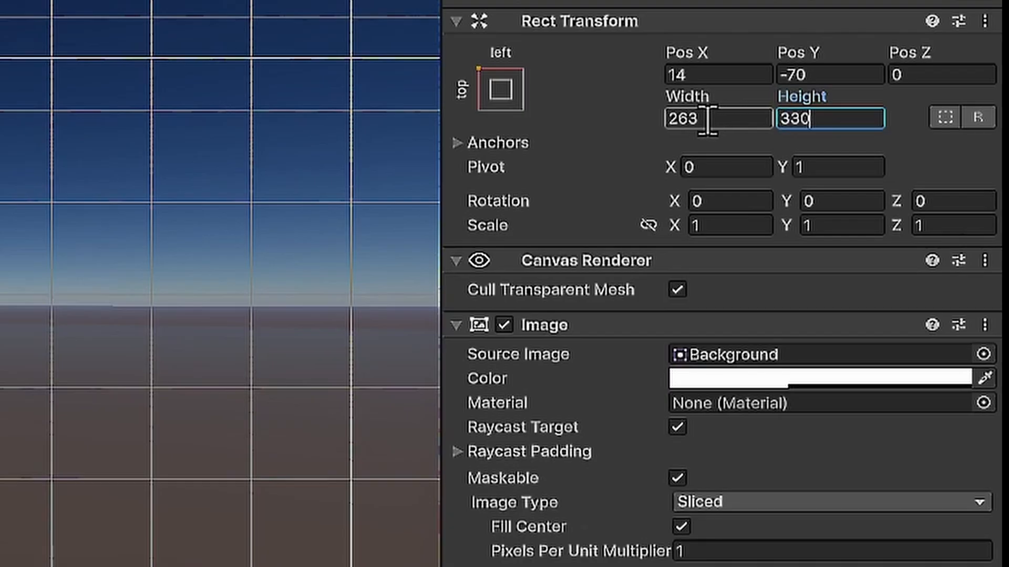
{"action": "key", "text": "Return"}
{"action": "left_click", "coordinate": [624, 143]}
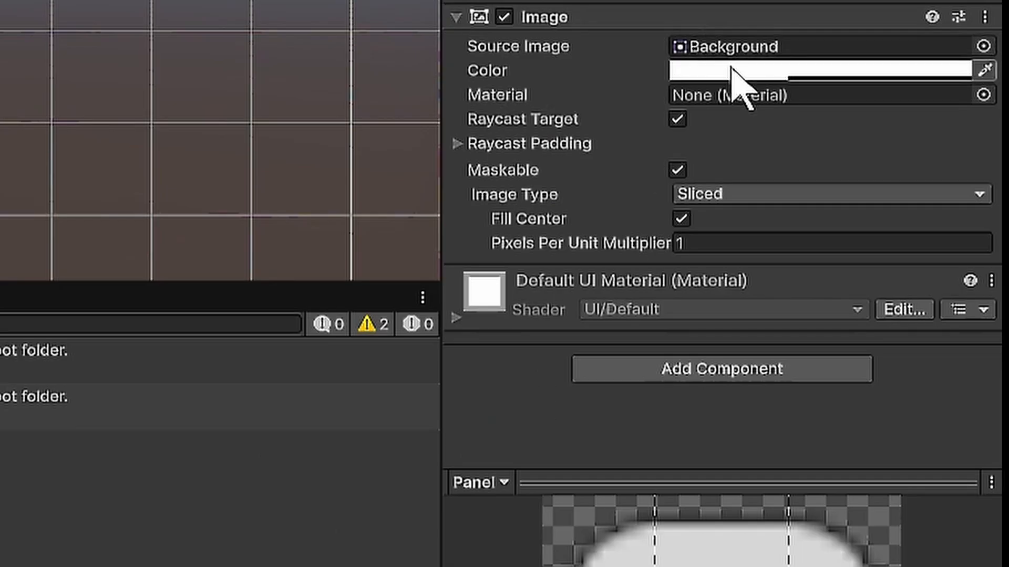
- Set the container panel's image color to black with an alpha of about 0.67
{"action": "left_click", "coordinate": [732, 71]}
{"action": "left_click_drag", "start_coordinate": [809, 297], "coordinate": [777, 367]}
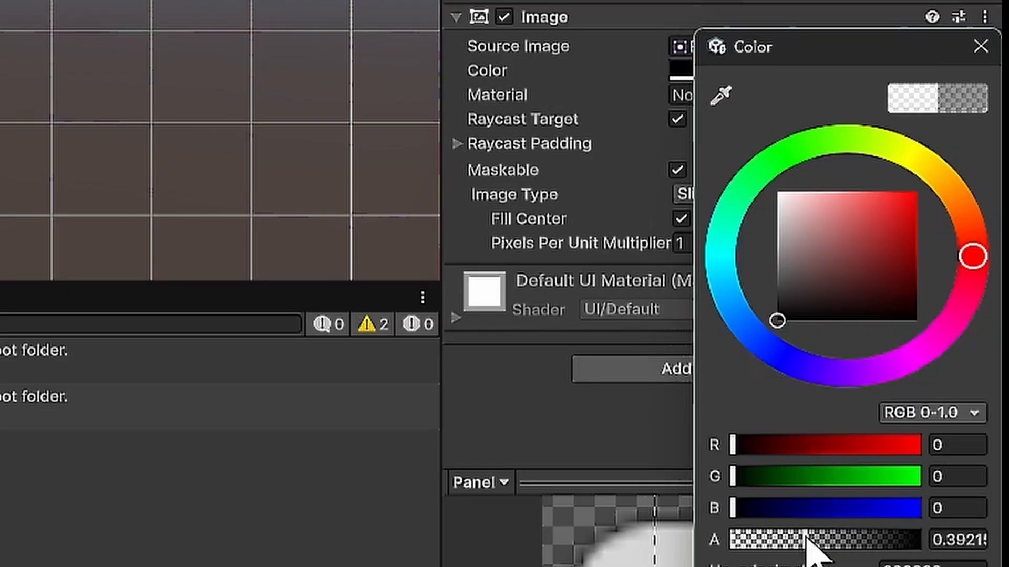
{"action": "left_click_drag", "start_coordinate": [804, 541], "coordinate": [856, 540]}
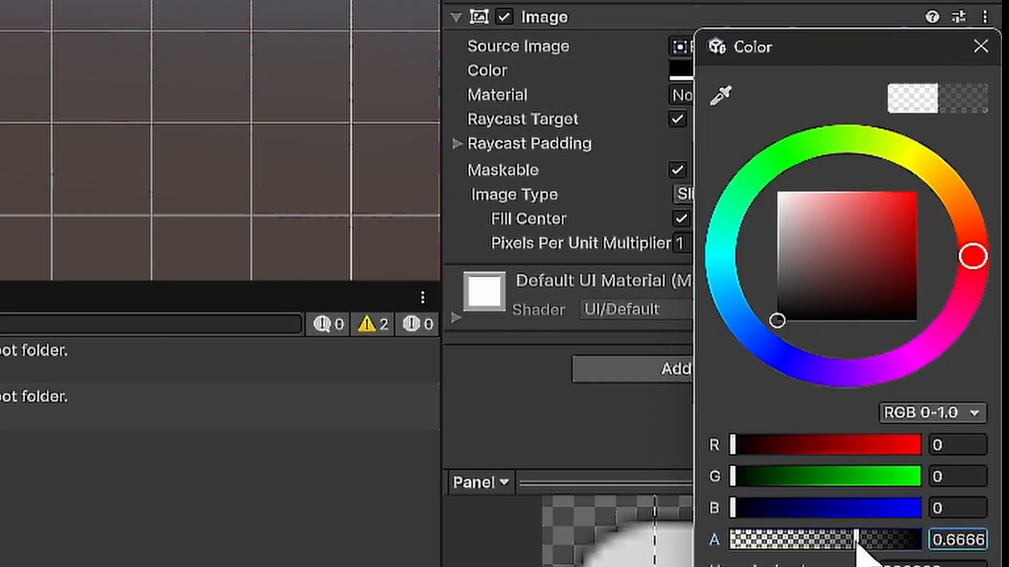
{"action": "left_click", "coordinate": [980, 47]}
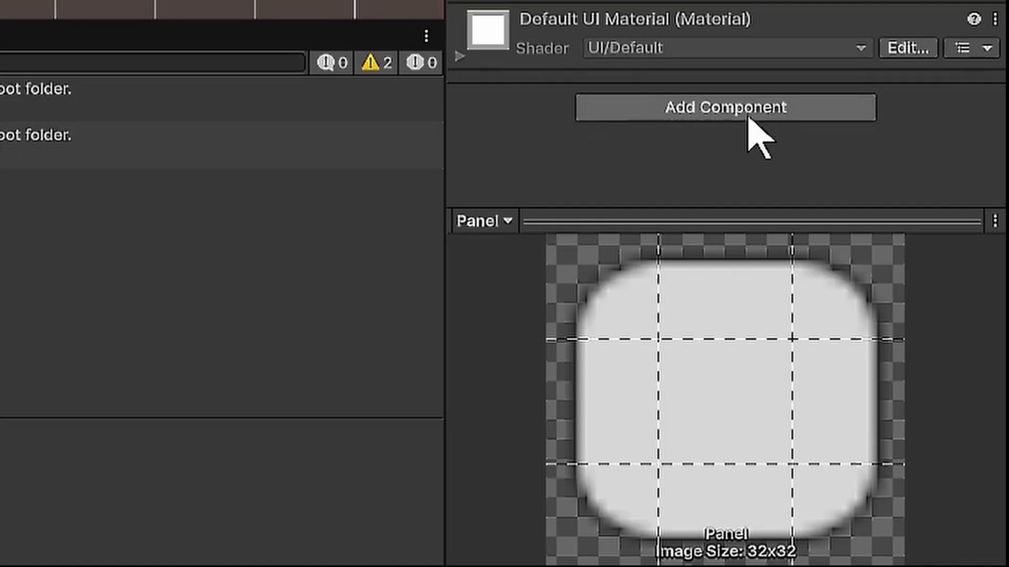
- Add a Grid Layout Group component to the container panel
{"action": "left_click", "coordinate": [907, 365]}
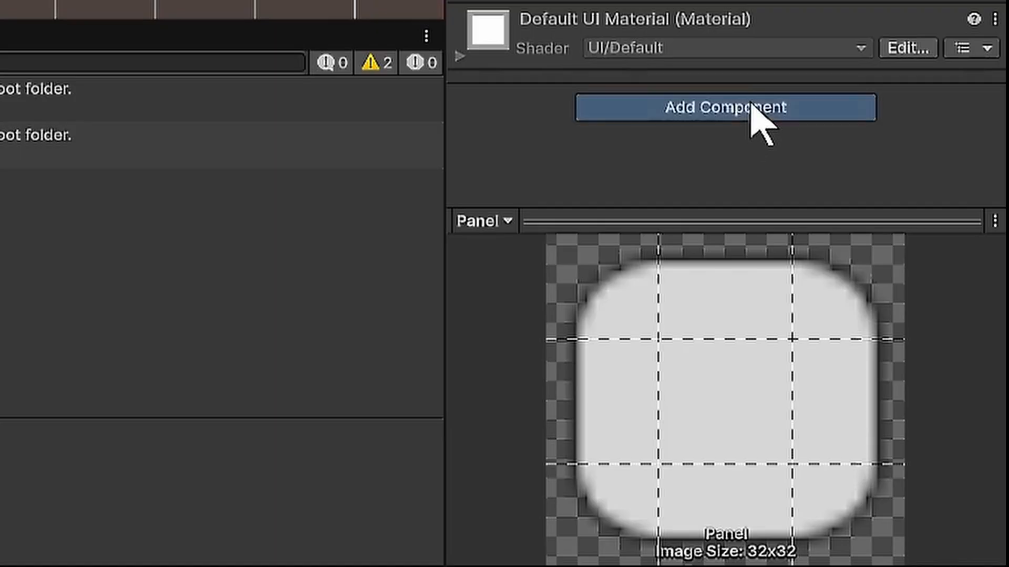
{"action": "type", "text": "g"}
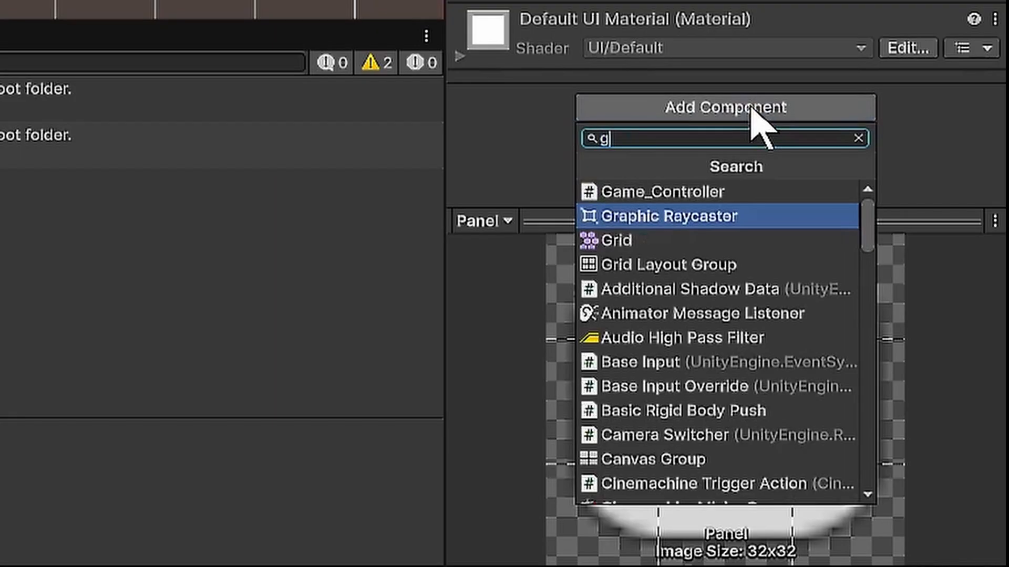
{"action": "type", "text": "rid"}
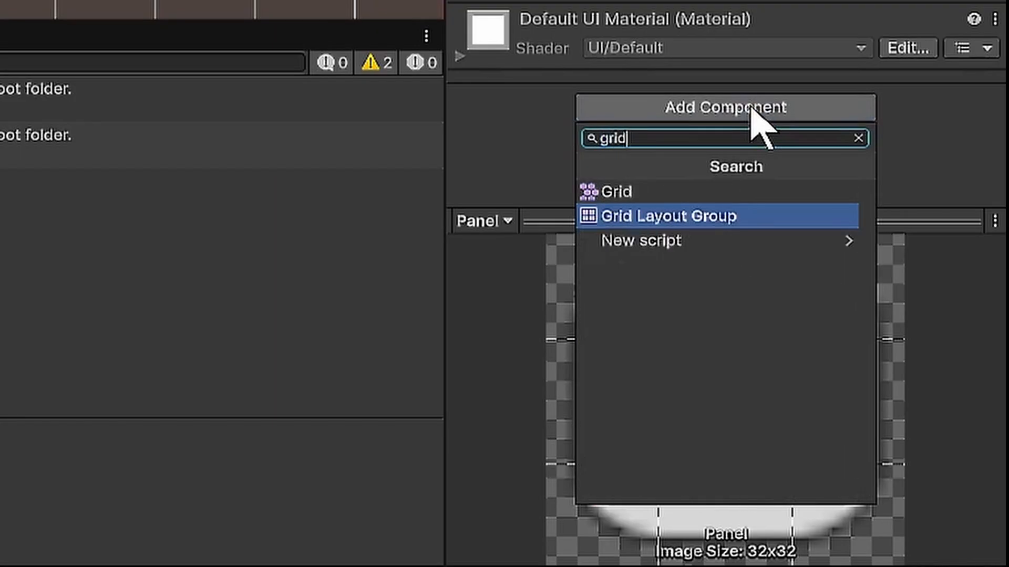
{"action": "left_click", "coordinate": [688, 221]}
- Set the Grid Layout Group's cell size to 62 by 62 and its spacing to 5 by 5
{"action": "left_click", "coordinate": [734, 69]}
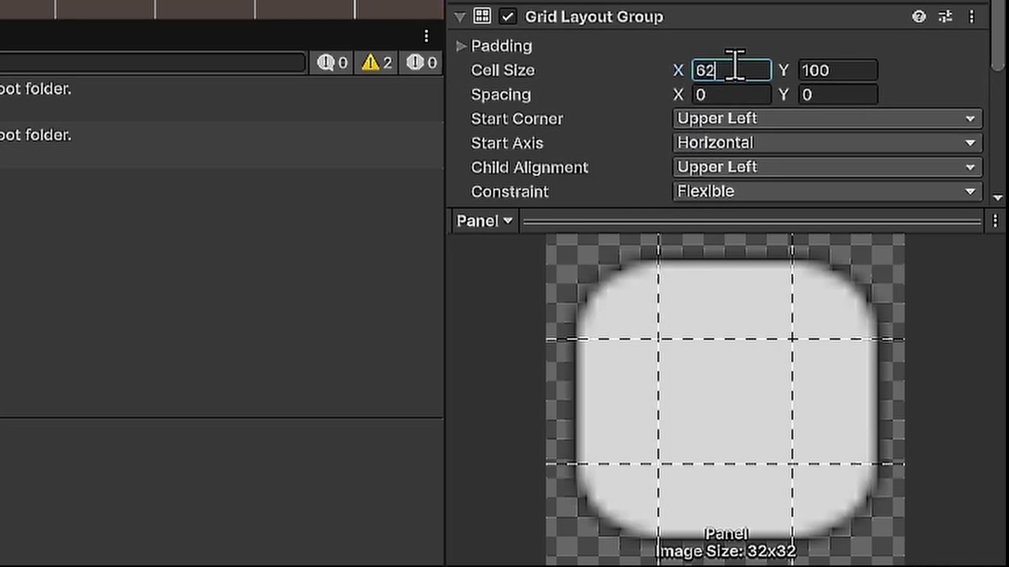
{"action": "key", "text": "Tab"}
{"action": "type", "text": "62"}
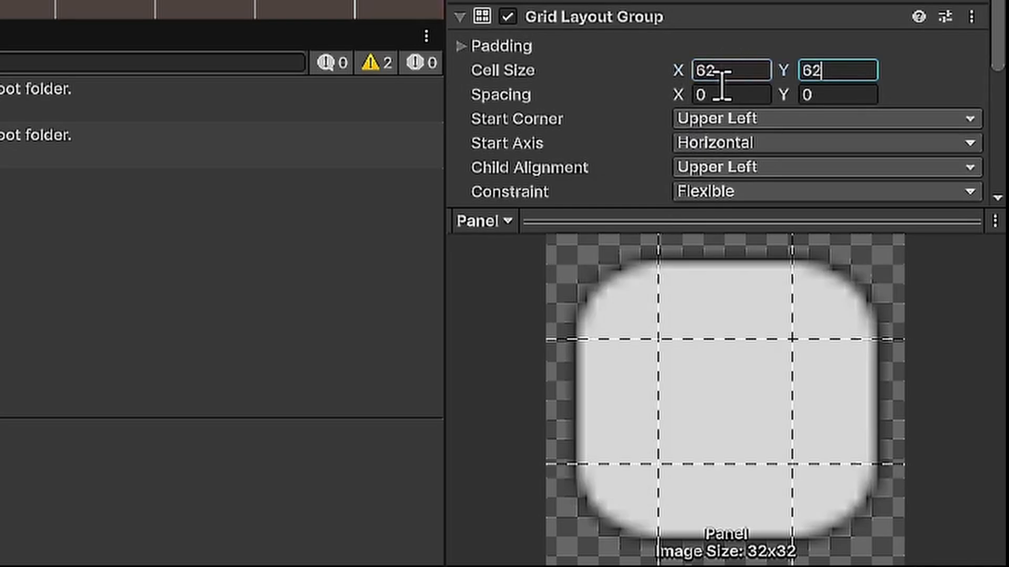
{"action": "left_click", "coordinate": [720, 94]}
{"action": "key", "text": "Tab"}
{"action": "type", "text": "5"}
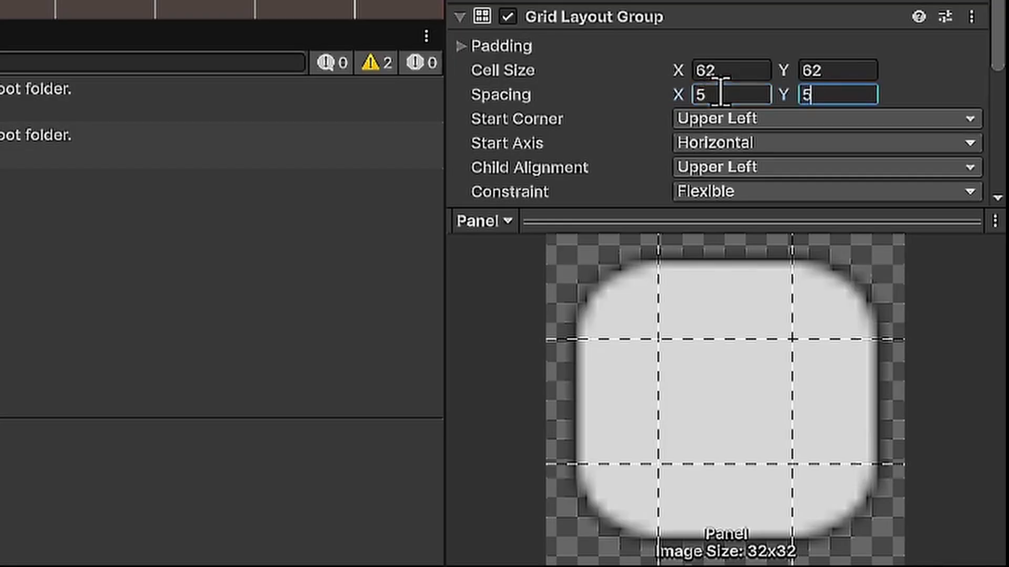
{"action": "scroll", "coordinate": [590, 102], "scroll_direction": "down", "scroll_amount": 2}
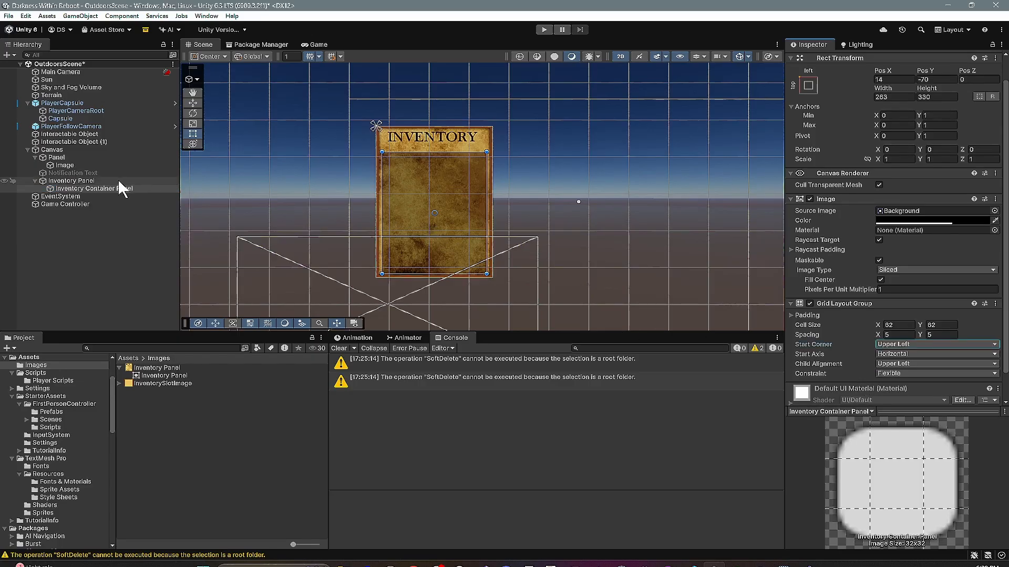
- Add a UI image as a child of the Inventory Container Panel and assign InventorySlotImage as its source image
{"action": "left_click", "coordinate": [105, 187]}
{"action": "right_click", "coordinate": [217, 95]}
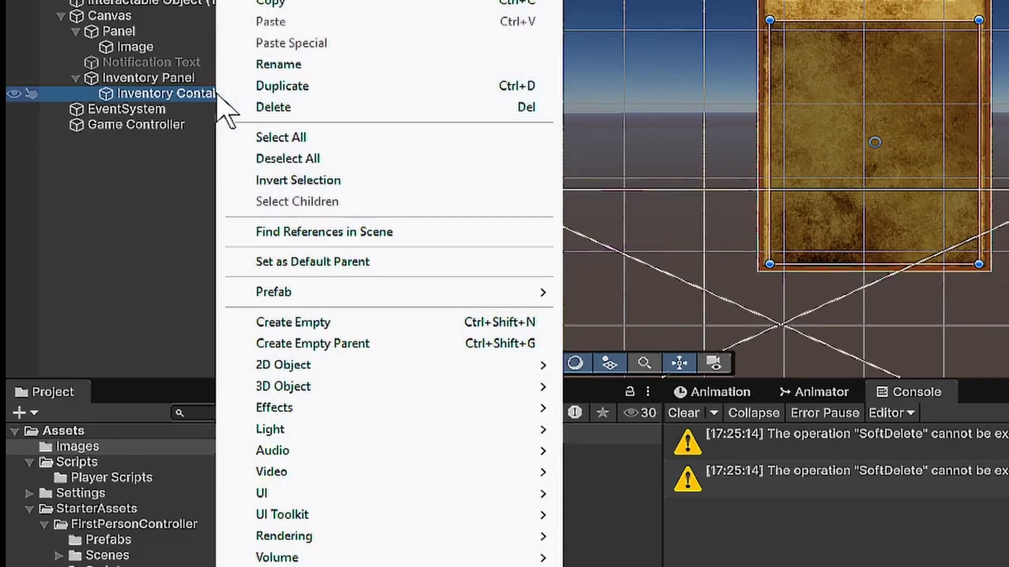
{"action": "mouse_move", "coordinate": [318, 495]}
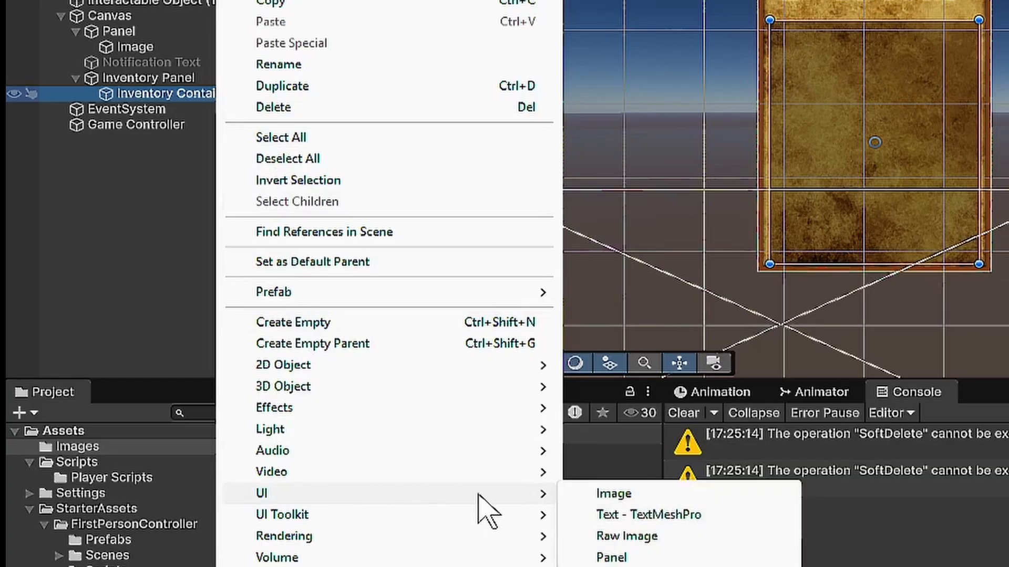
{"action": "left_click", "coordinate": [602, 496]}
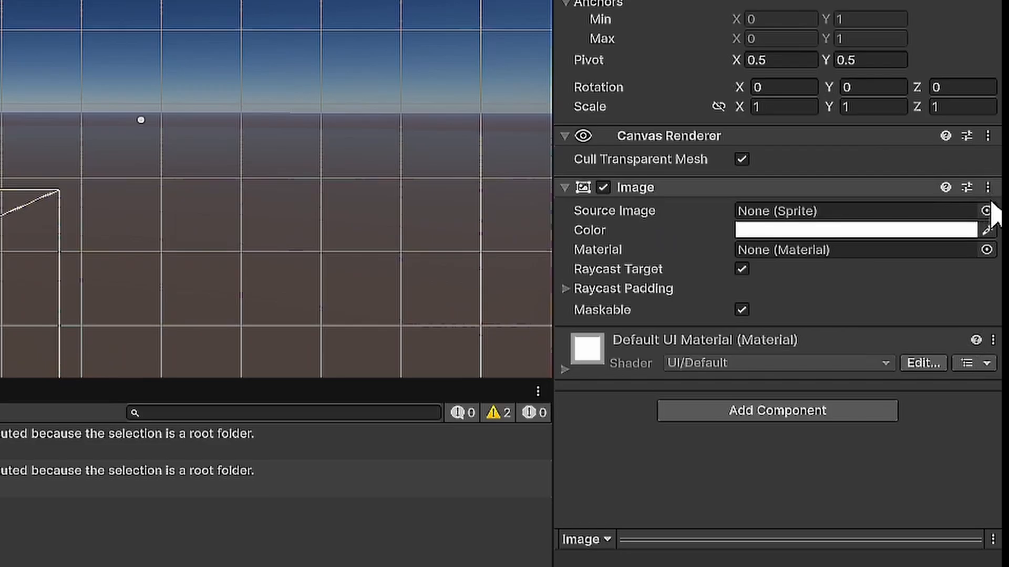
{"action": "left_click", "coordinate": [991, 246]}
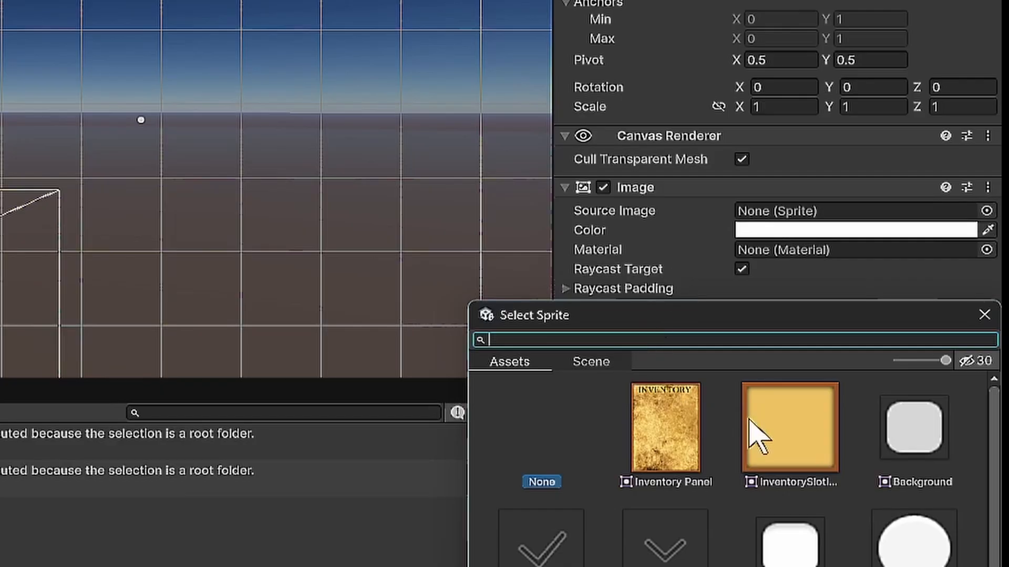
{"action": "left_click", "coordinate": [798, 444]}
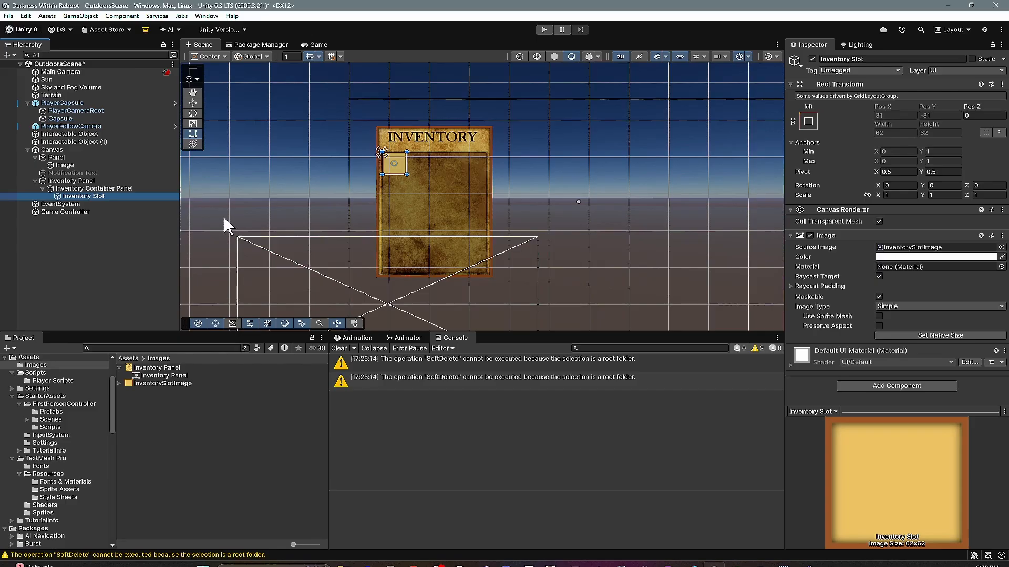
- Duplicate the Inventory Slot twelve times to test the grid layout, and delete all the duplicates
{"action": "key", "text": "ctrl+d"}
{"action": "key", "text": "ctrl+d"}
{"action": "key", "text": "ctrl+d"}
{"action": "key", "text": "ctrl+d"}
{"action": "key", "text": "ctrl+d"}
{"action": "key", "text": "ctrl+d"}
{"action": "key", "text": "ctrl+d"}
{"action": "key", "text": "ctrl+d"}
{"action": "key", "text": "ctrl+d"}
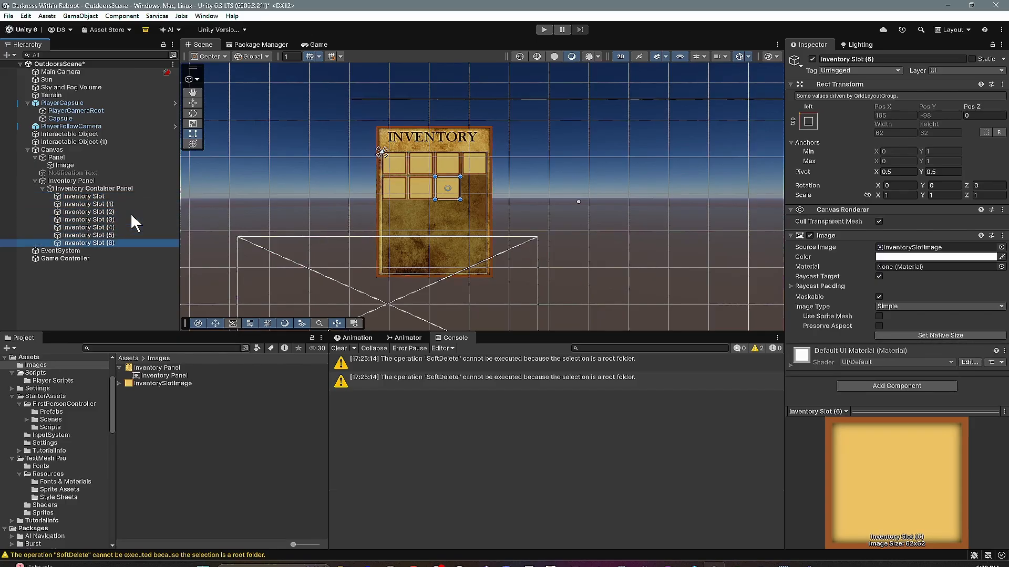
{"action": "key", "text": "ctrl+d"}
{"action": "key", "text": "ctrl+d"}
{"action": "key", "text": "ctrl+d"}
{"action": "scroll", "coordinate": [410, 191], "scroll_direction": "up", "scroll_amount": 2}
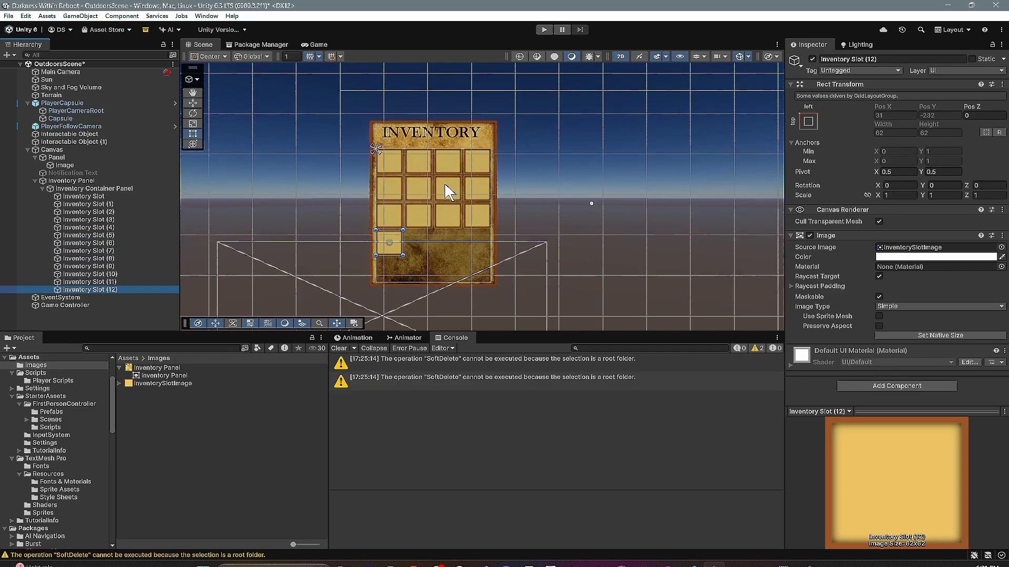
{"action": "scroll", "coordinate": [403, 198], "scroll_direction": "up", "scroll_amount": 2}
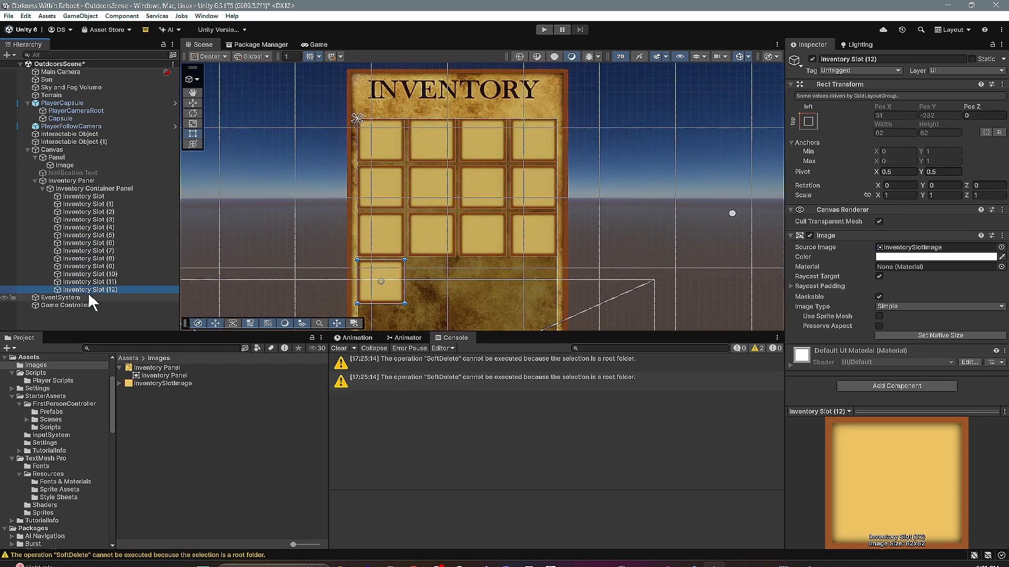
{"action": "left_click", "coordinate": [112, 205], "text": "shift"}
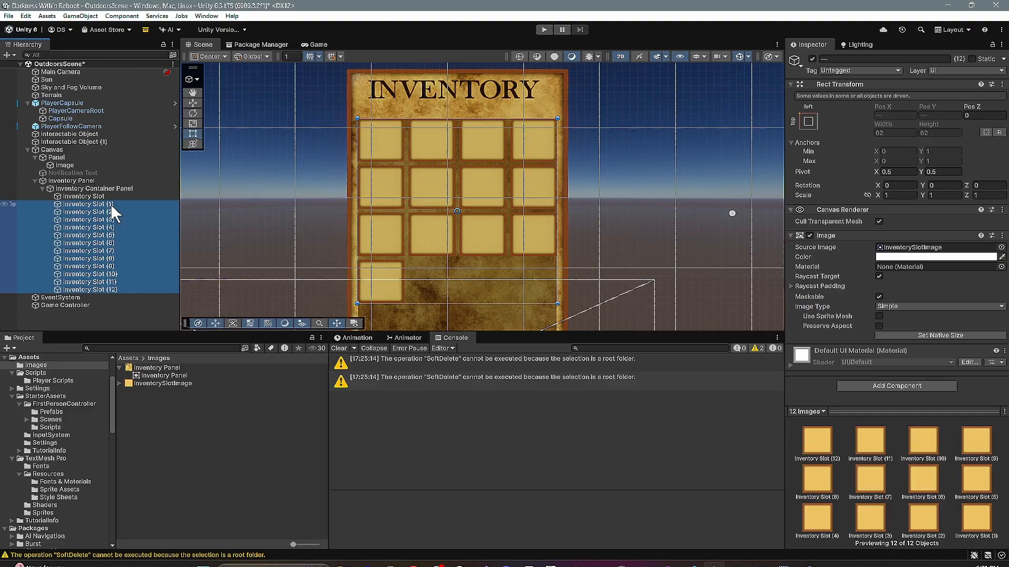
{"action": "key", "text": "Delete"}
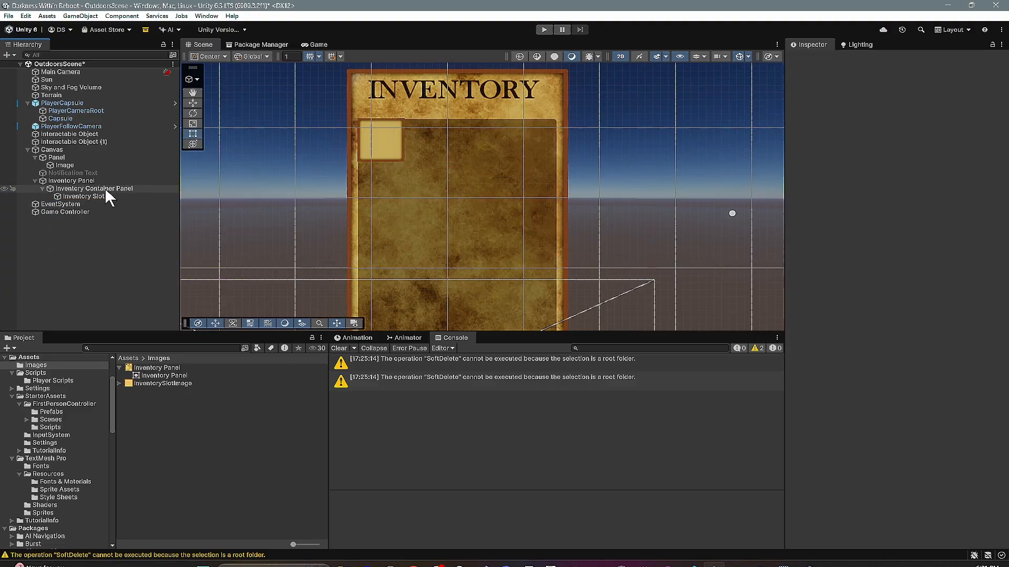
- Add a UI image as a child of the Inventory Slot and anchor it to stretch both horizontally and vertically
{"action": "left_click", "coordinate": [84, 197]}
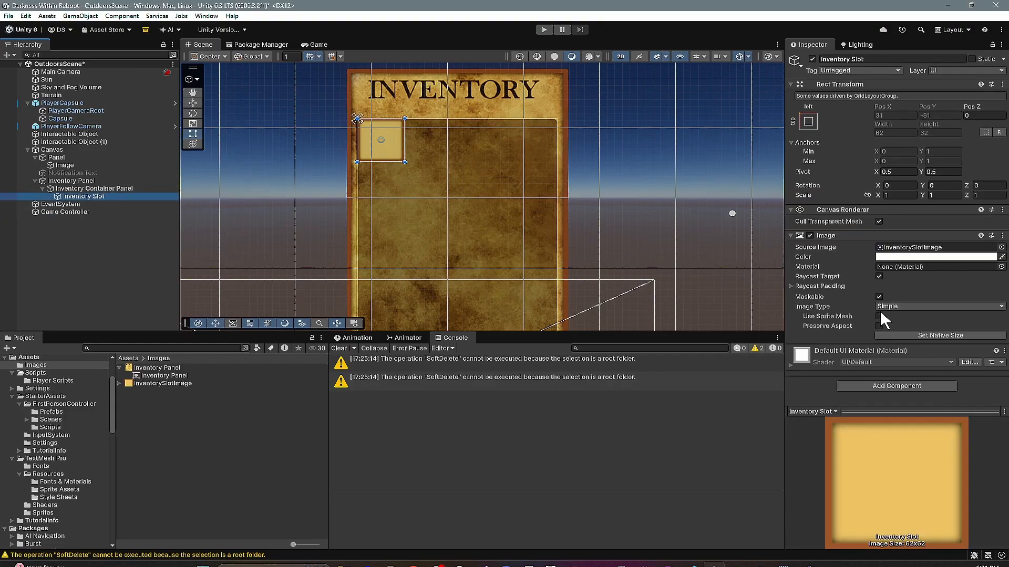
{"action": "right_click", "coordinate": [96, 198]}
{"action": "mouse_move", "coordinate": [207, 390]}
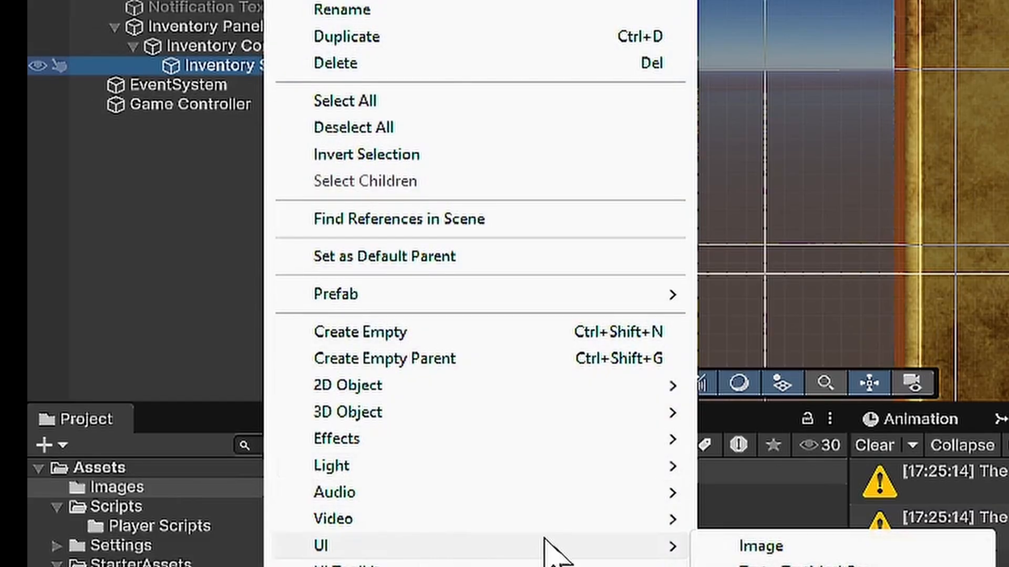
{"action": "left_click", "coordinate": [756, 547]}
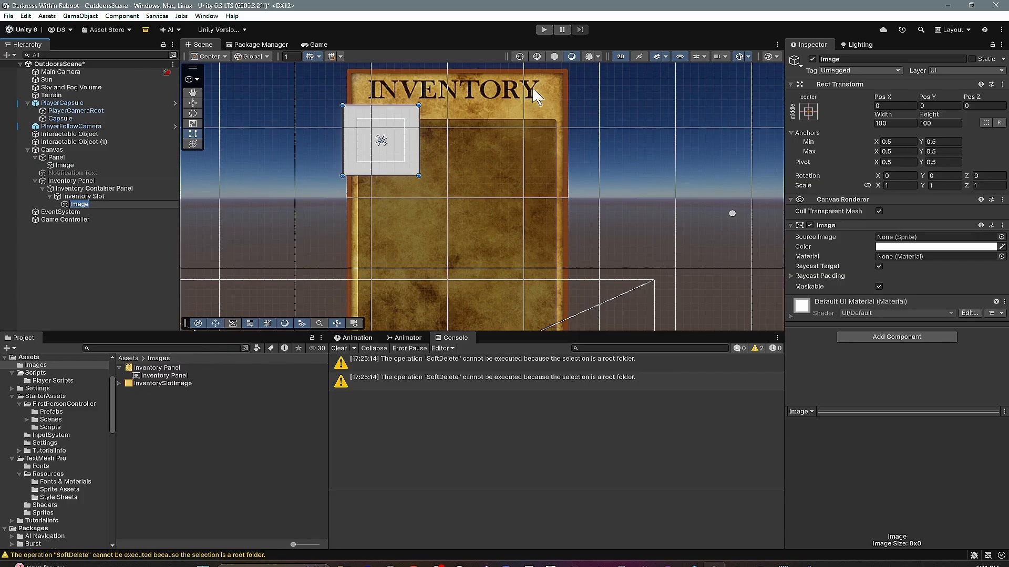
{"action": "left_click", "coordinate": [809, 111]}
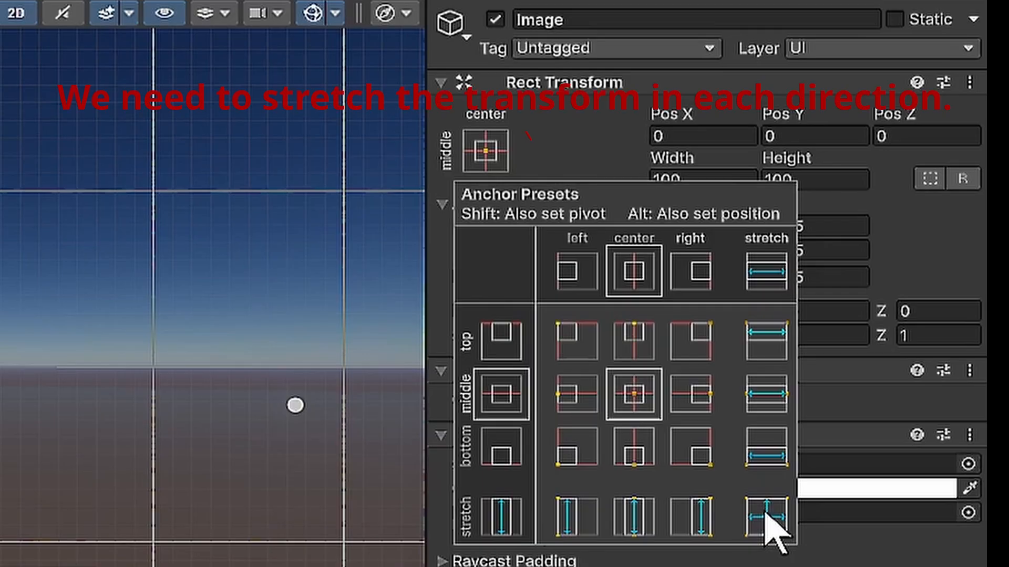
{"action": "left_click", "coordinate": [767, 518], "text": "shift"}
{"action": "left_click", "coordinate": [767, 517], "text": "alt+shift"}
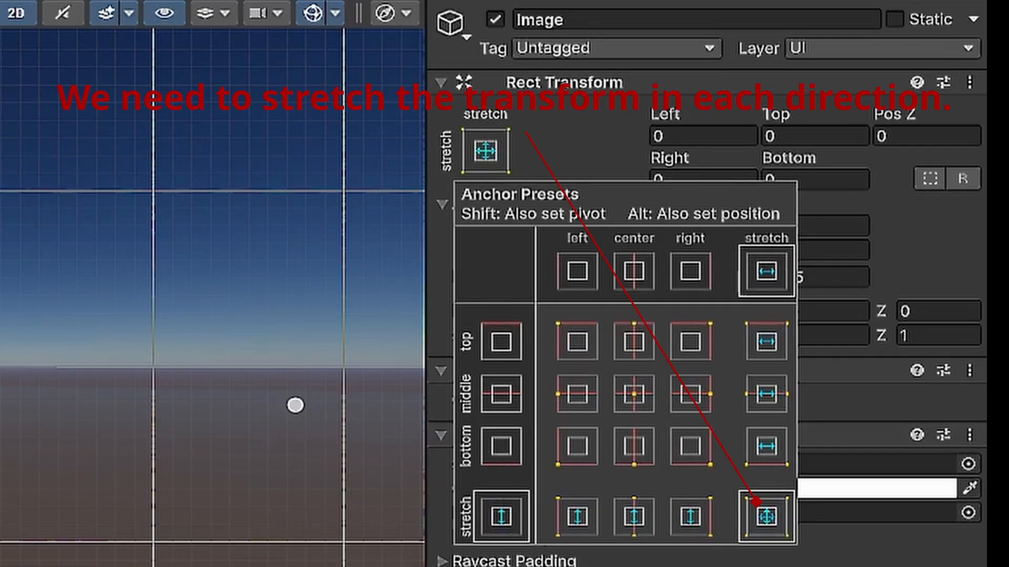
{"action": "left_click", "coordinate": [566, 112]}
- Rename the slot's child image to Item Image and deactivate the object
{"action": "left_click", "coordinate": [611, 25]}
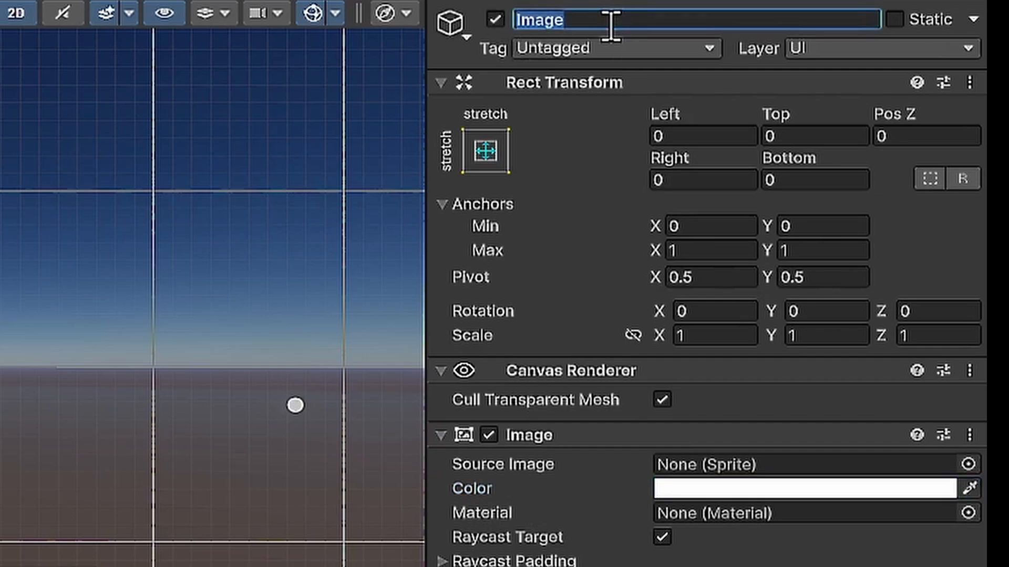
{"action": "type", "text": "Item"}
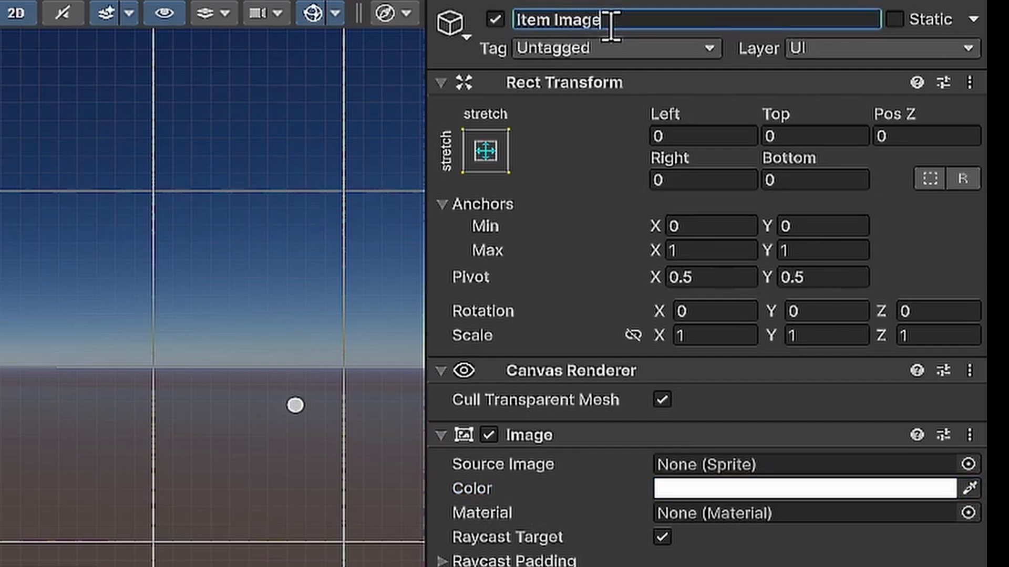
{"action": "left_click", "coordinate": [495, 19]}
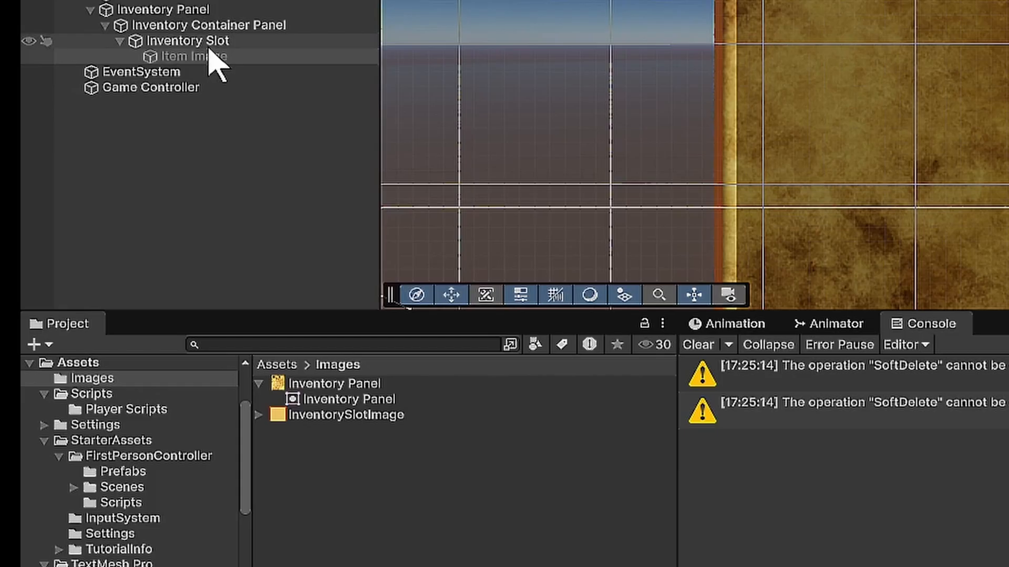
- Add a TextMeshPro text as a child of the Inventory Slot and name it Name Text
{"action": "left_click", "coordinate": [97, 196]}
{"action": "right_click", "coordinate": [98, 196]}
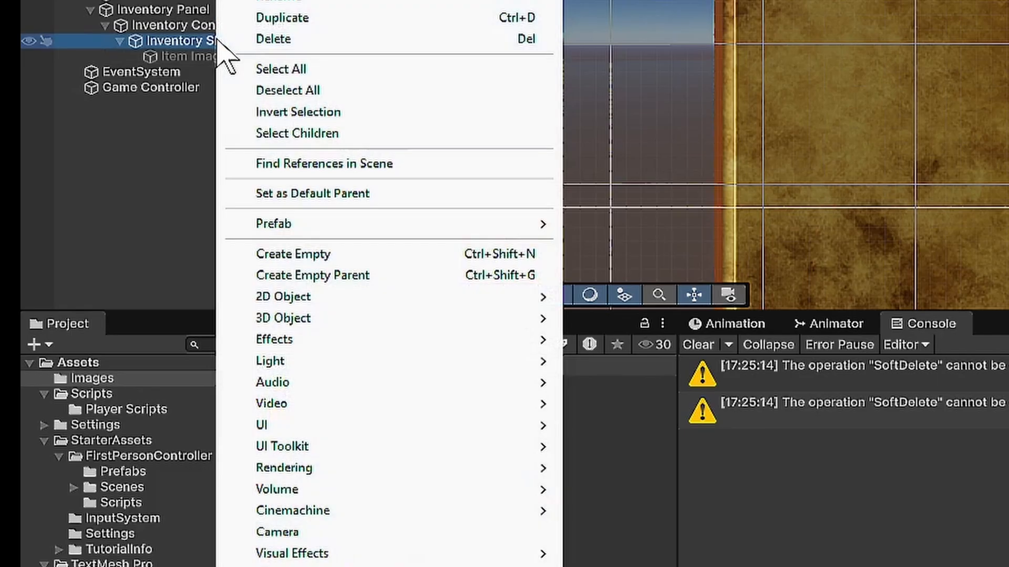
{"action": "mouse_move", "coordinate": [322, 427]}
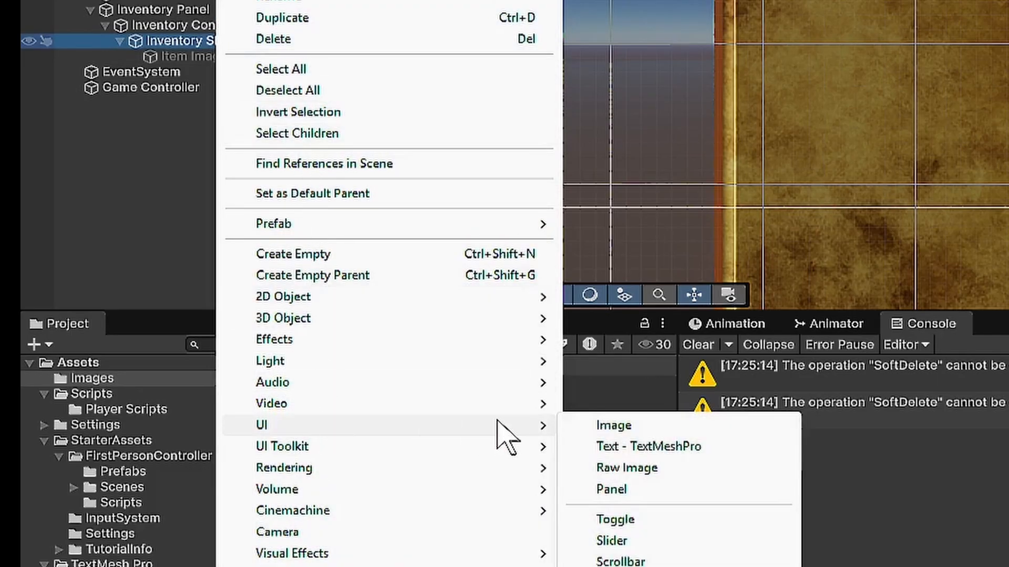
{"action": "left_click", "coordinate": [688, 448]}
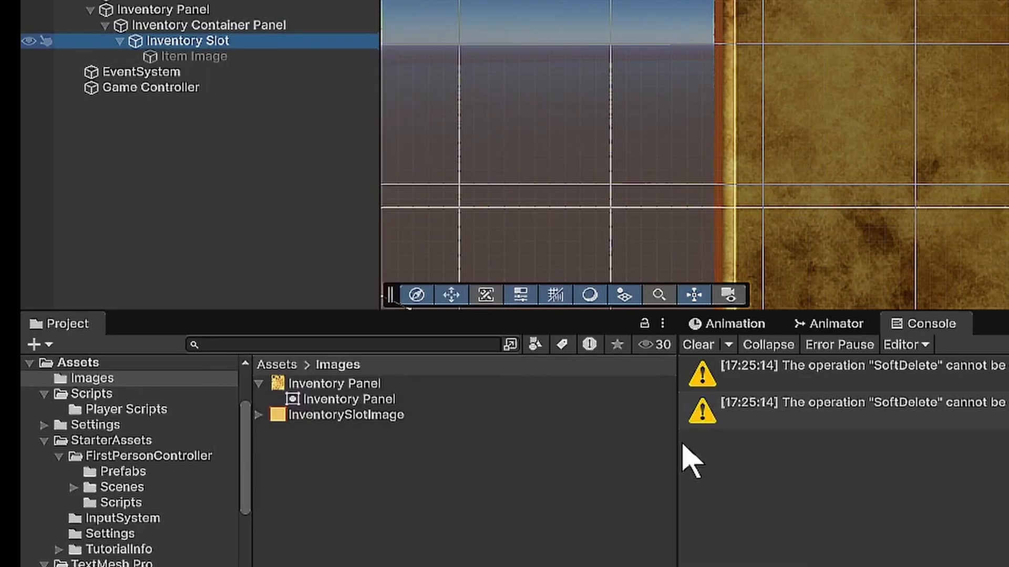
{"action": "left_click", "coordinate": [641, 47]}
{"action": "type", "text": "Name"}
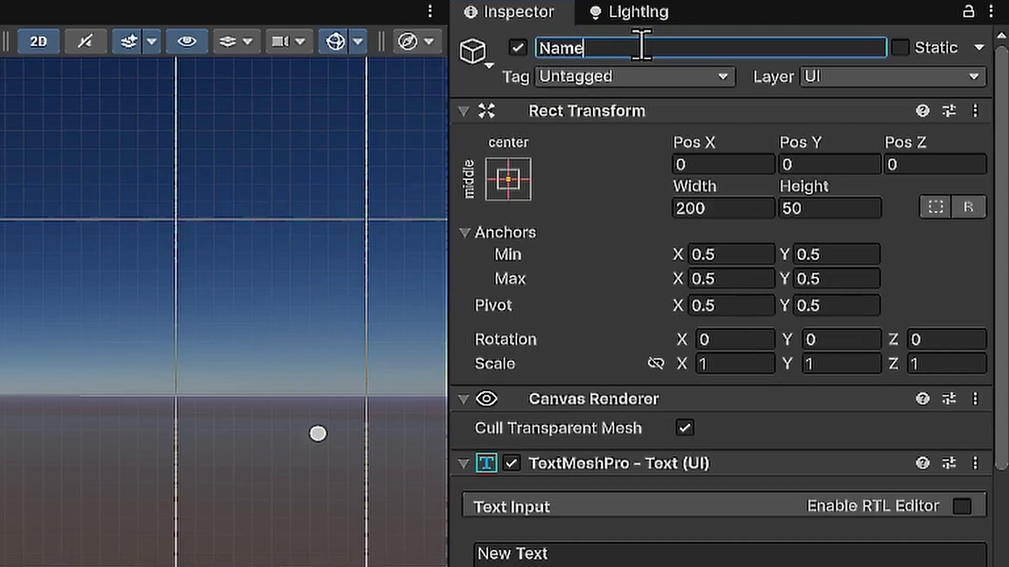
{"action": "type", "text": "Text"}
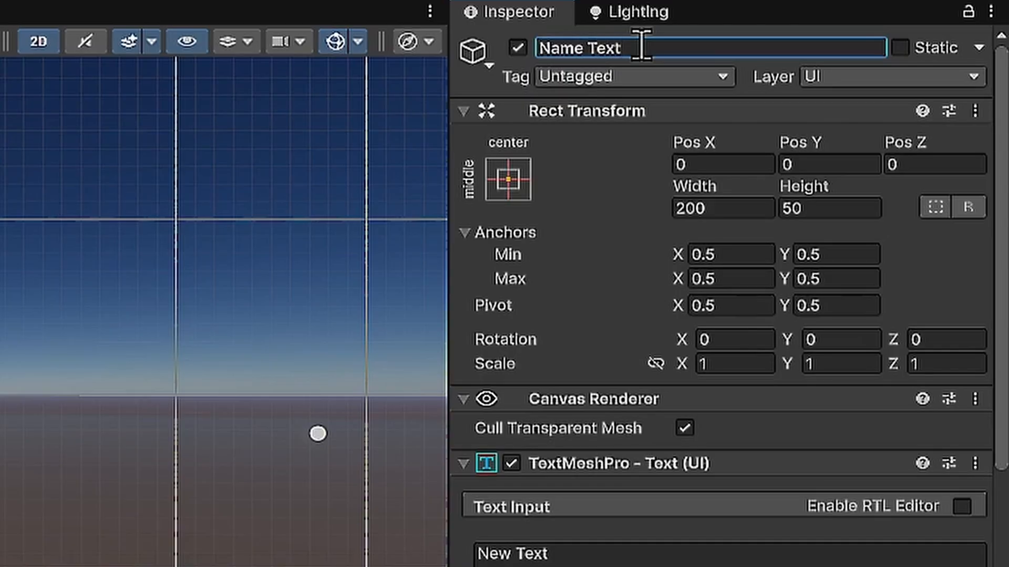
- Duplicate the Name Text object and rename the copy to Quantity Text
{"action": "left_click", "coordinate": [204, 104]}
{"action": "key", "text": "ctrl+d"}
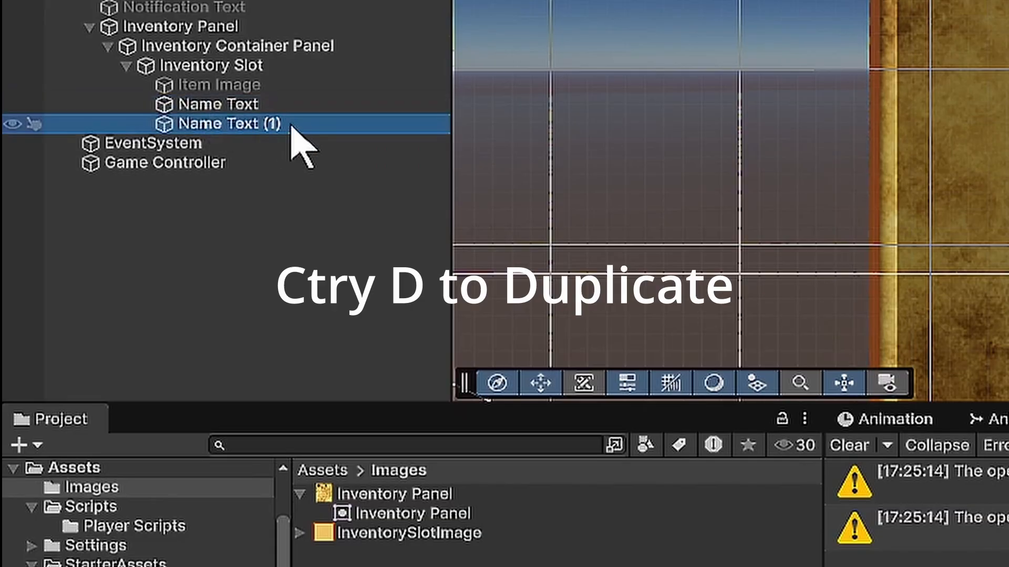
{"action": "left_click", "coordinate": [866, 59]}
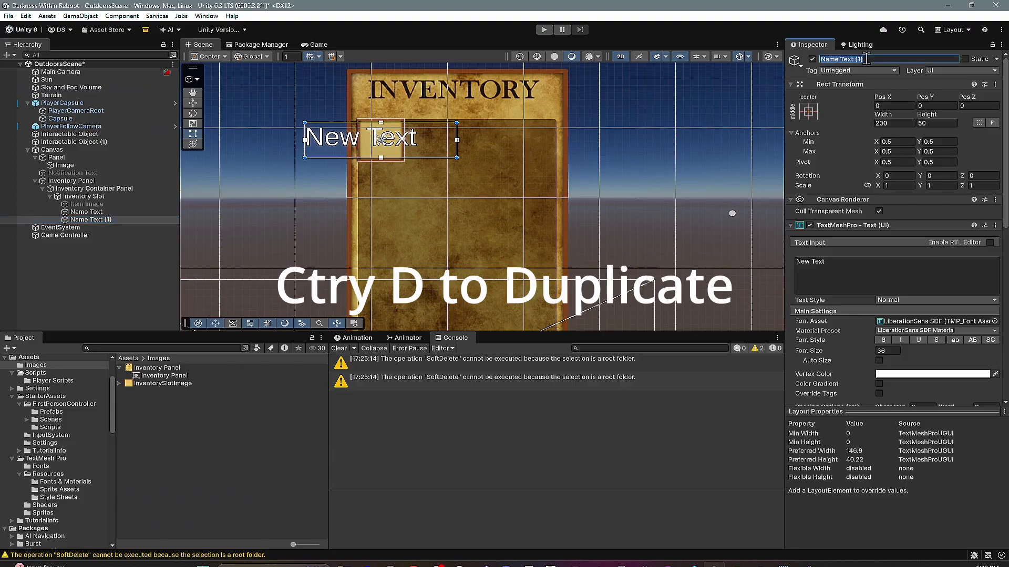
{"action": "type", "text": "Quantity Text"}
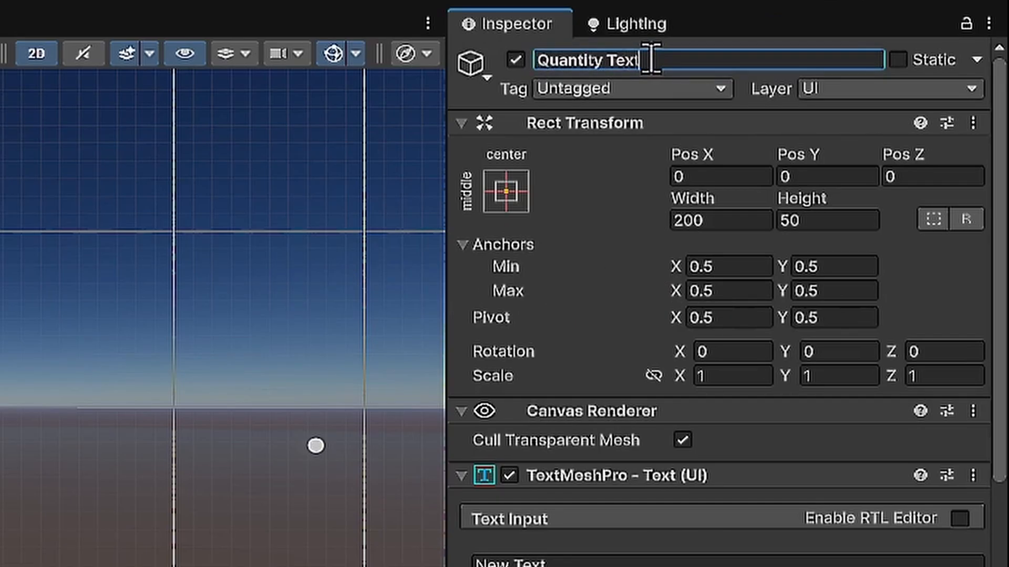
{"action": "key", "text": "Return"}
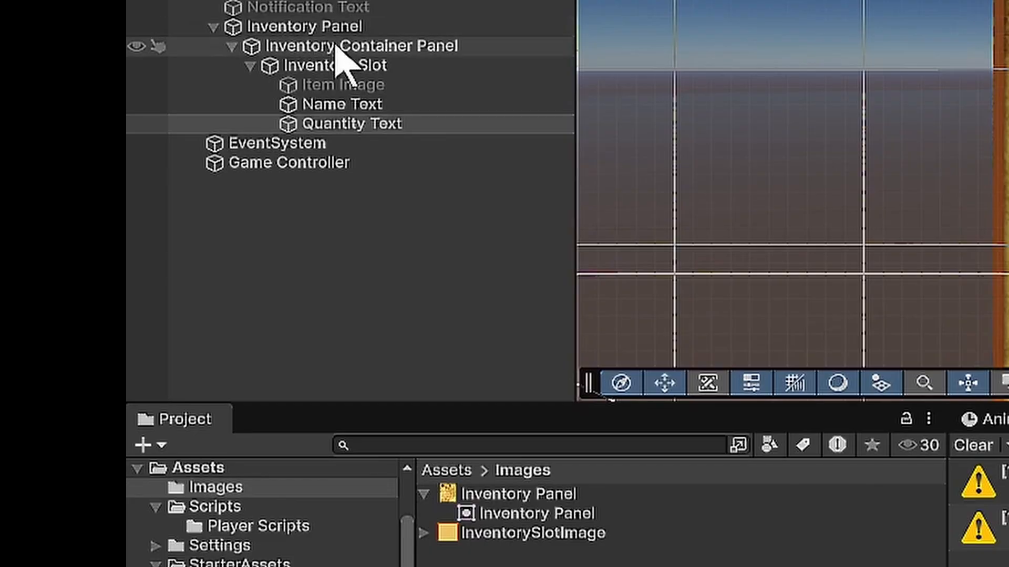
- Anchor Name Text to the slot's bottom left and set its Pos Y to 9, width to 62 and height to 20
{"action": "left_click", "coordinate": [385, 111]}
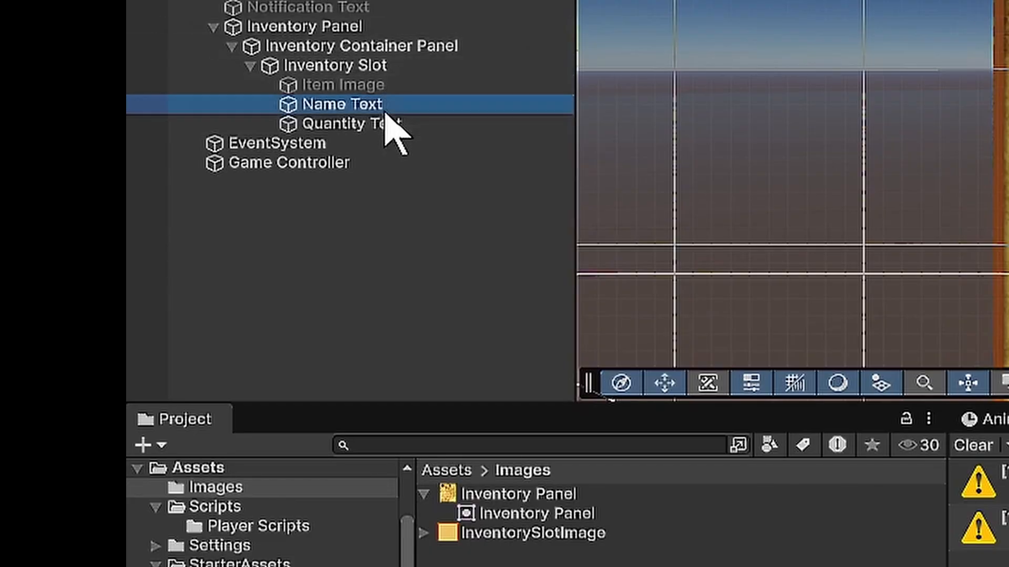
{"action": "left_click", "coordinate": [498, 148]}
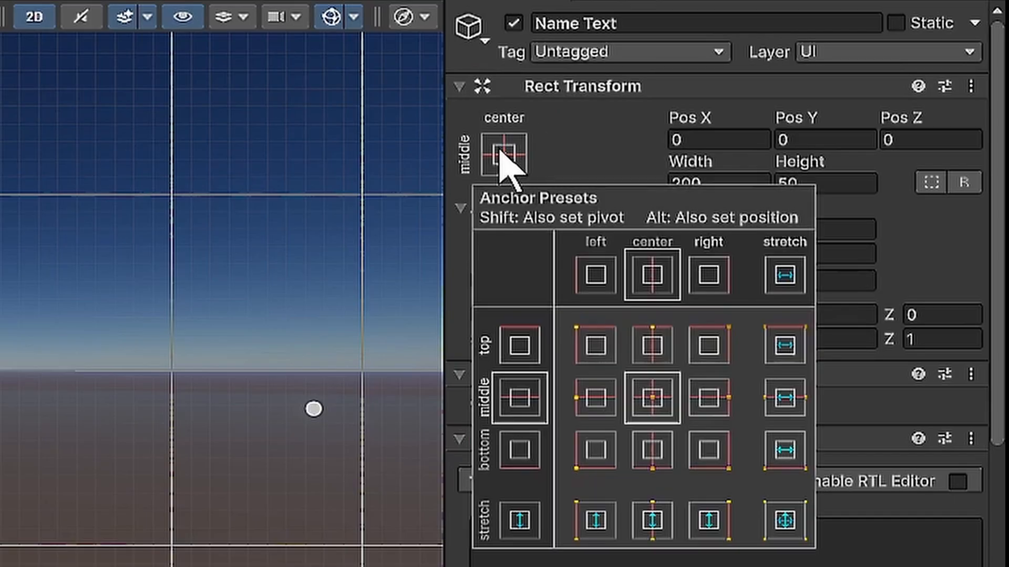
{"action": "left_click", "coordinate": [594, 447]}
{"action": "left_click", "coordinate": [825, 138]}
{"action": "type", "text": "9"}
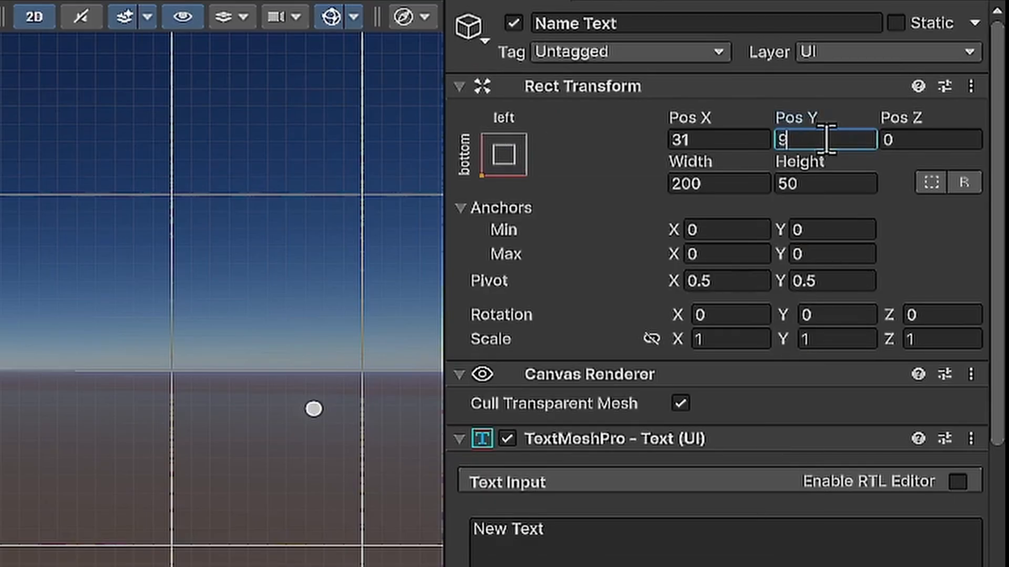
{"action": "left_click", "coordinate": [722, 185]}
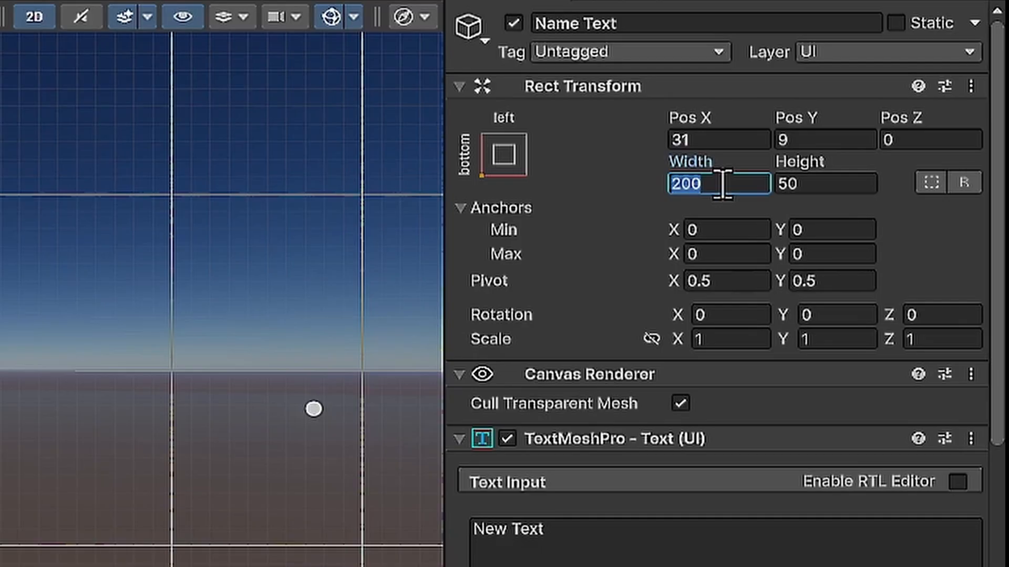
{"action": "type", "text": "62"}
{"action": "key", "text": "Tab"}
{"action": "type", "text": "20"}
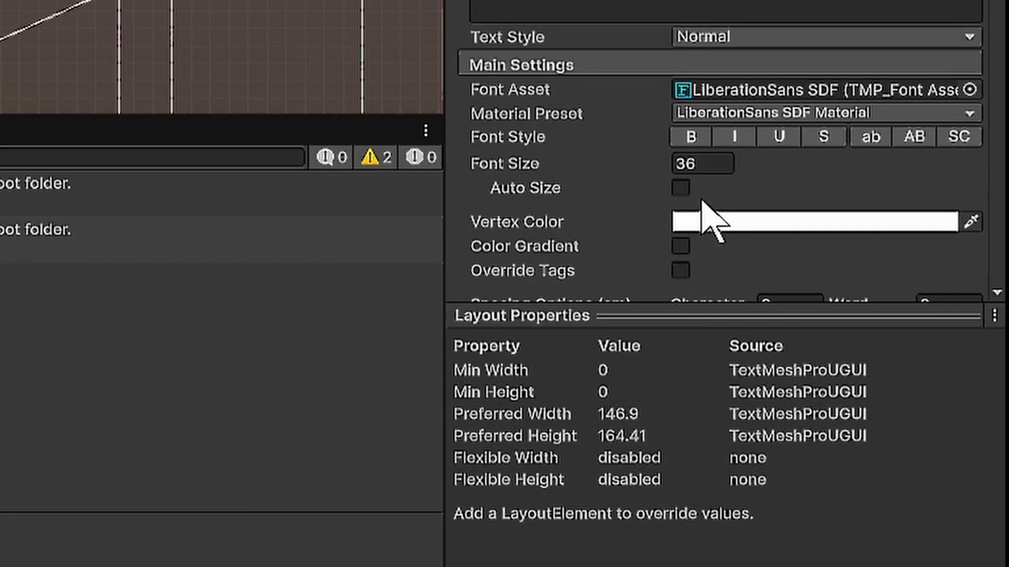
- Enable auto sizing on Name Text with a minimum of 9 and maximum of 22, and center the text horizontally and vertically
{"action": "left_click", "coordinate": [681, 187]}
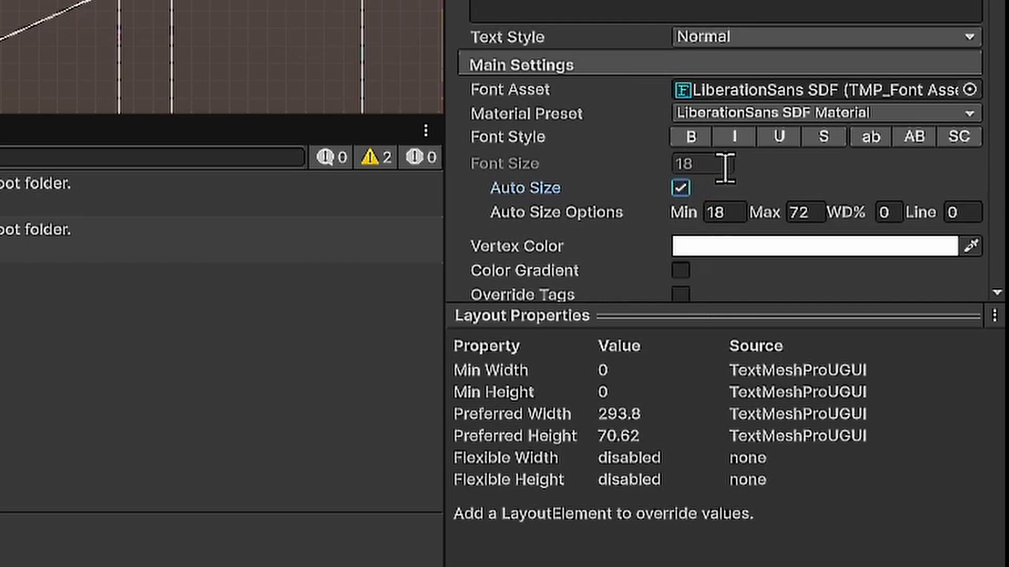
{"action": "left_click", "coordinate": [737, 210]}
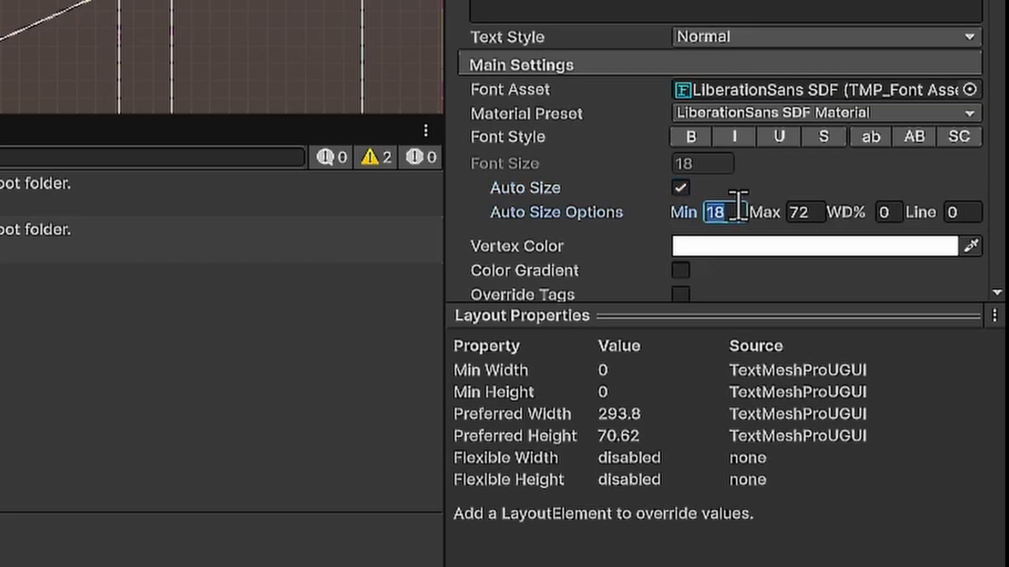
{"action": "type", "text": "9"}
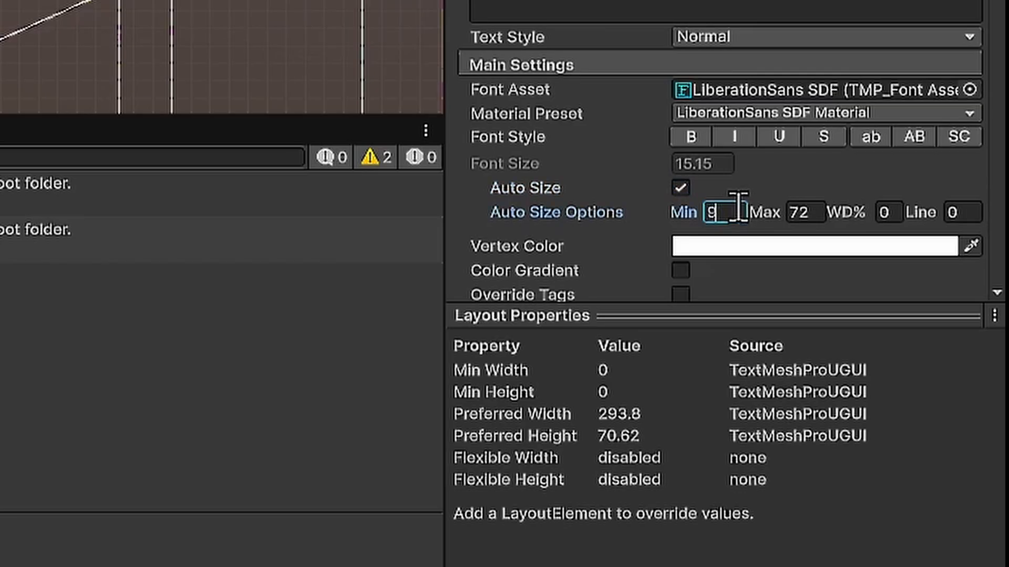
{"action": "left_click", "coordinate": [824, 208]}
{"action": "type", "text": "22"}
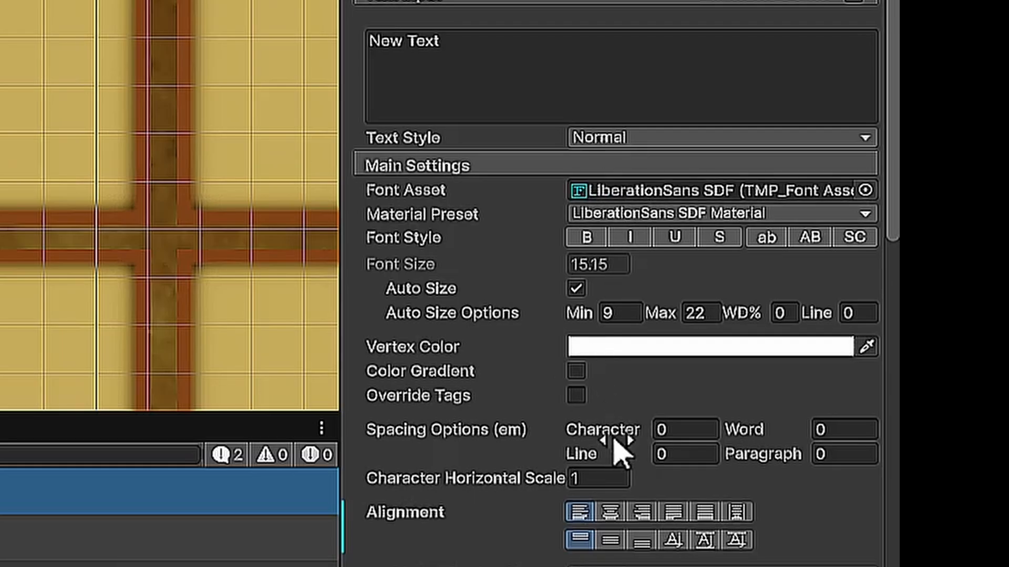
{"action": "left_click", "coordinate": [612, 513]}
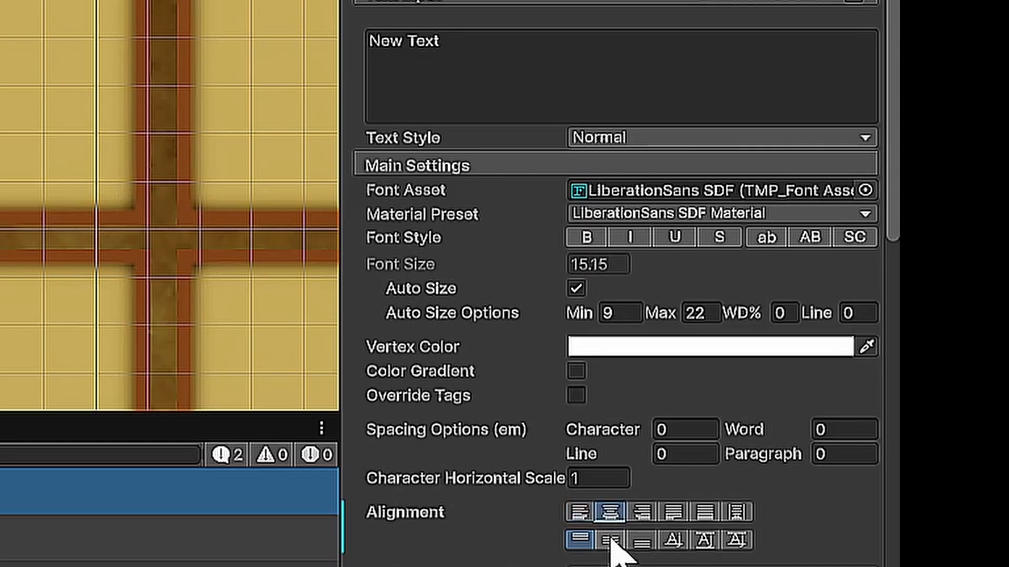
{"action": "left_click", "coordinate": [612, 541]}
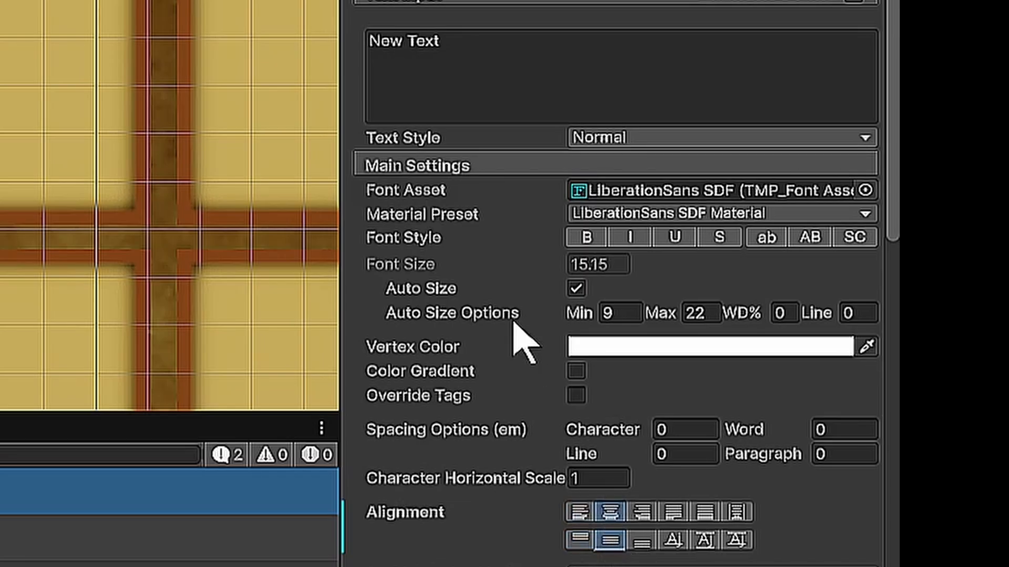
- Raise the intensity of the text material's face color by +1 and enable the material's outline
{"action": "scroll", "coordinate": [531, 333], "scroll_direction": "down", "scroll_amount": 2}
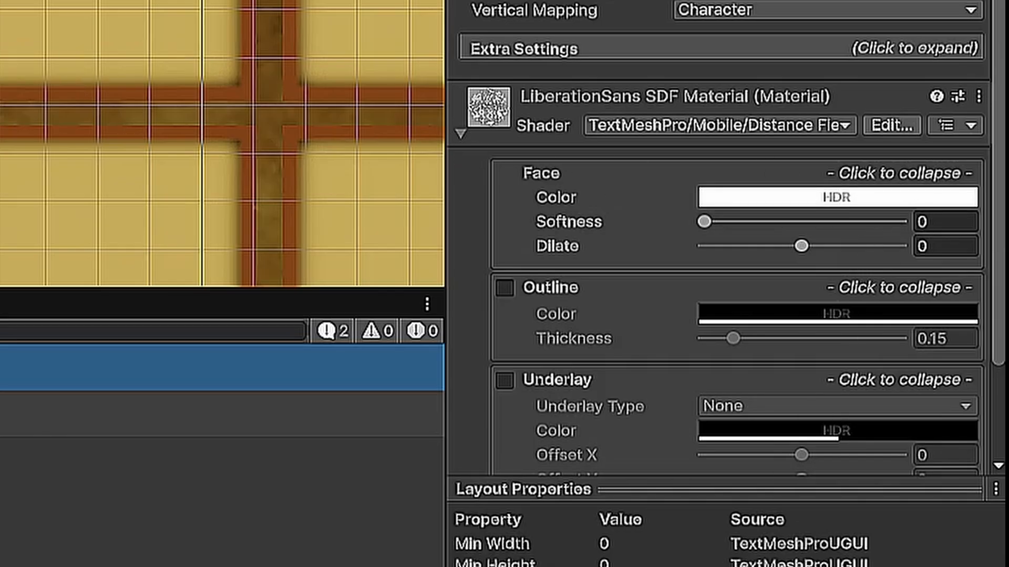
{"action": "scroll", "coordinate": [888, 211], "scroll_direction": "down", "scroll_amount": 2}
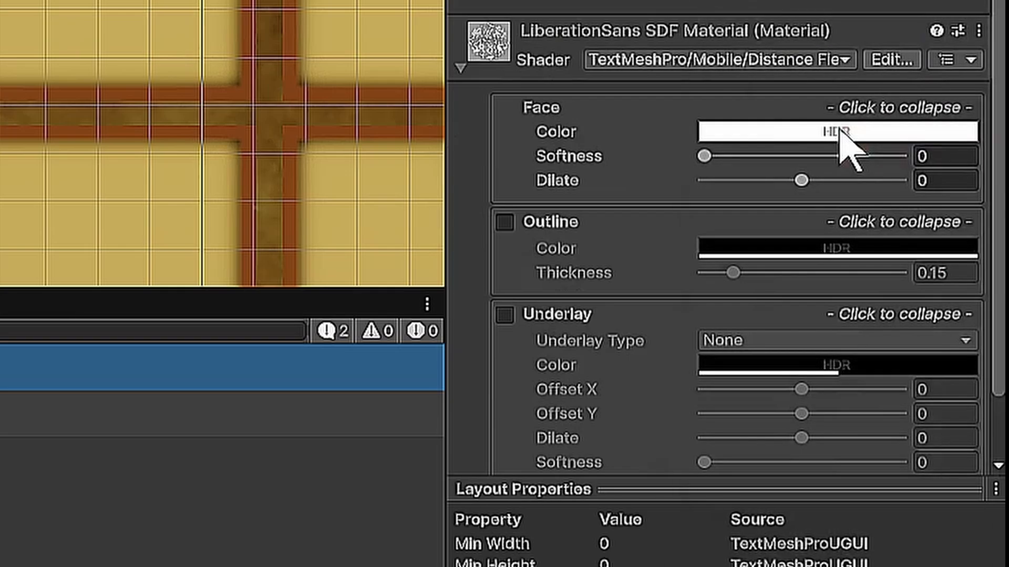
{"action": "left_click", "coordinate": [783, 128]}
{"action": "left_click", "coordinate": [912, 554]}
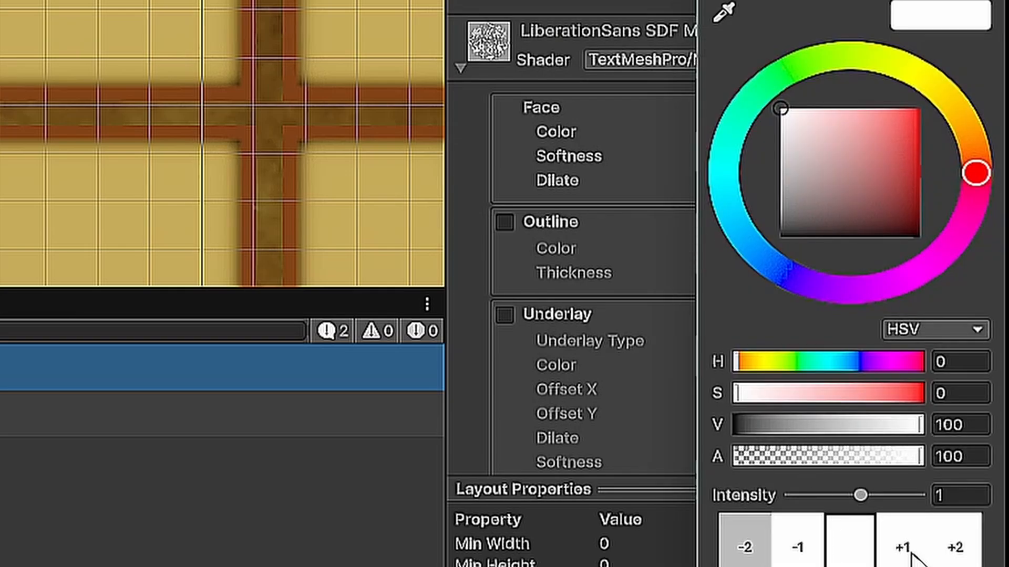
{"action": "left_click", "coordinate": [993, 1]}
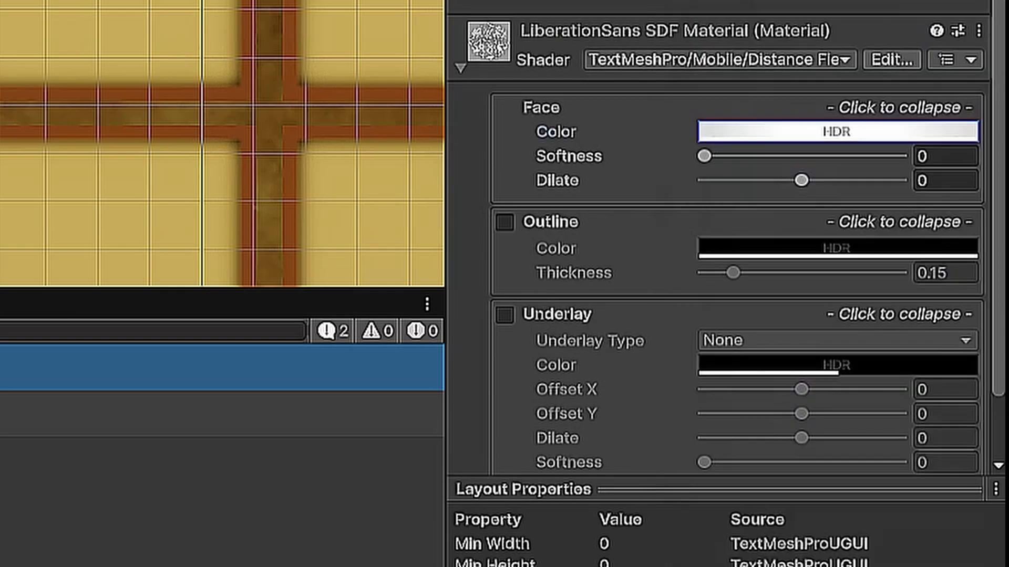
{"action": "left_click", "coordinate": [504, 223]}
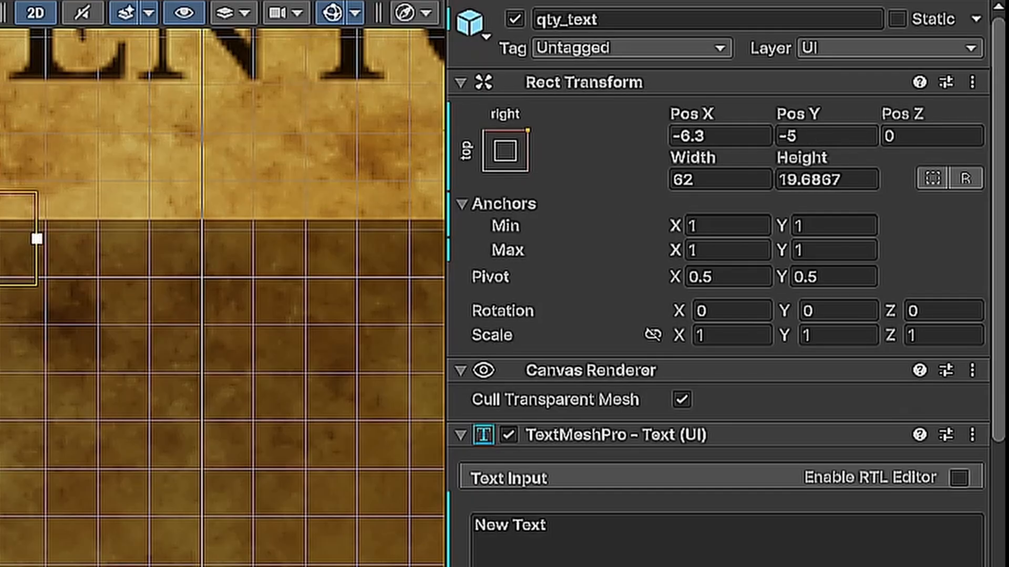
- Set the top-right-anchored quantity text's Pos X to -31, Pos Y to -6.5 and width to 56
{"action": "left_click", "coordinate": [505, 153]}
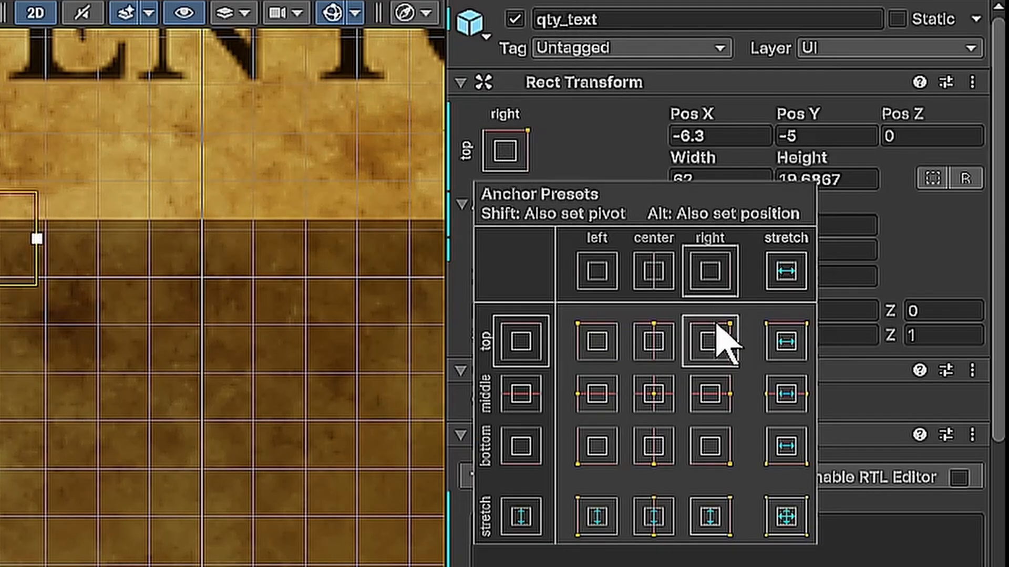
{"action": "left_click", "coordinate": [546, 168]}
{"action": "left_click", "coordinate": [732, 135]}
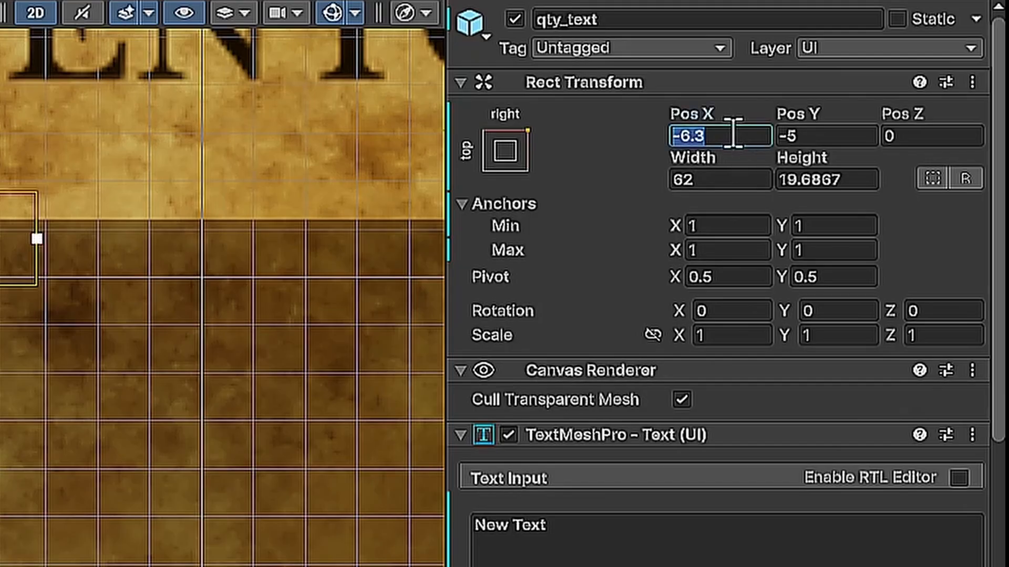
{"action": "type", "text": "-31"}
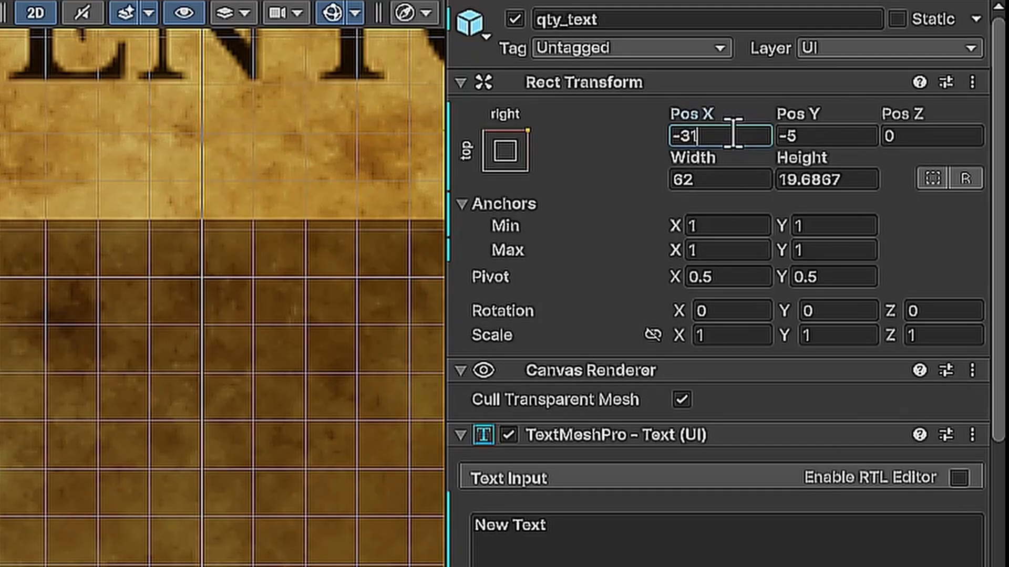
{"action": "left_click", "coordinate": [821, 135]}
{"action": "type", "text": "-6.5"}
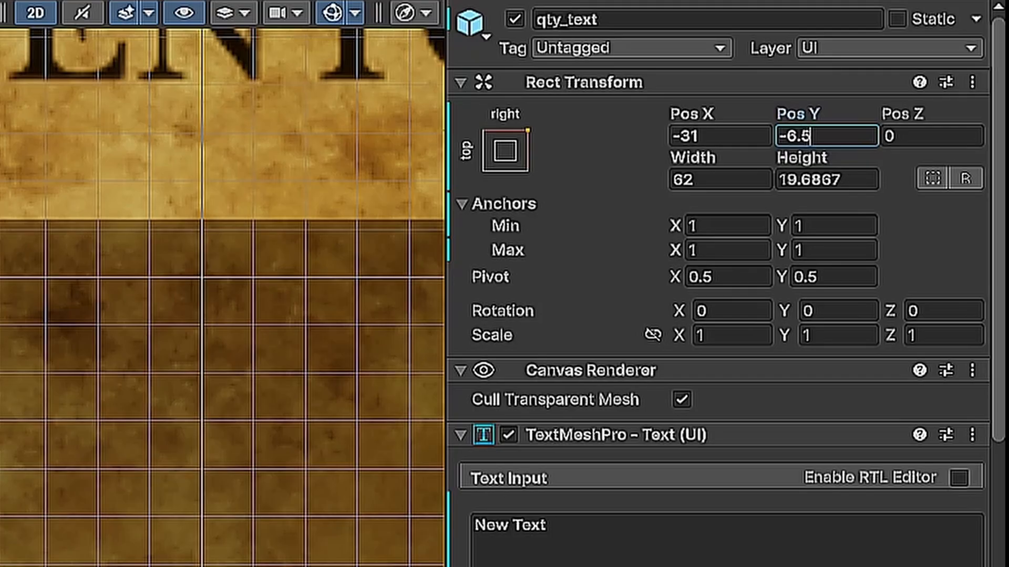
{"action": "left_click", "coordinate": [742, 180]}
{"action": "type", "text": "56"}
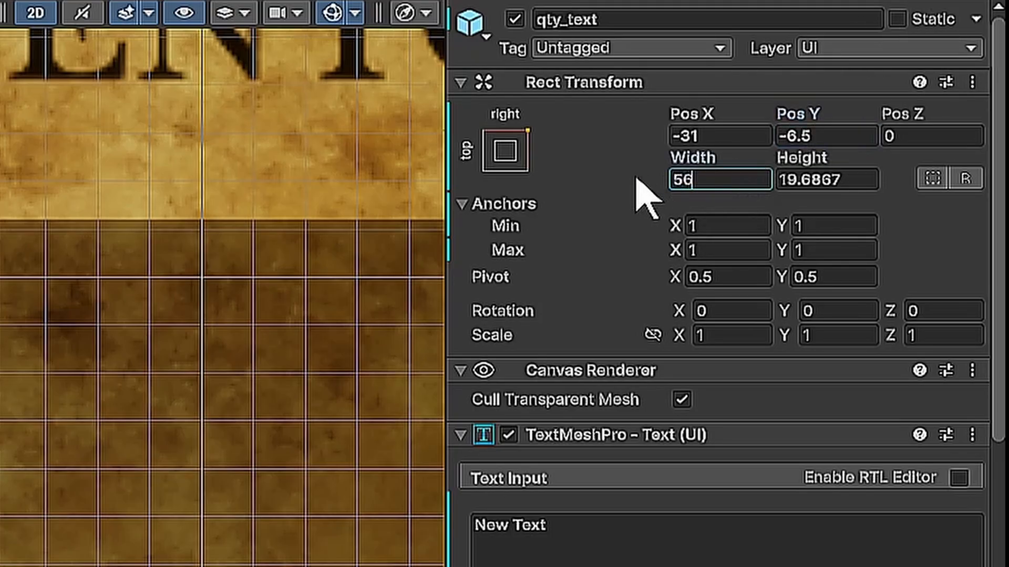
- Set the quantity text's height to 10.5, its sample text to 10 and its font size to 10
{"action": "left_click", "coordinate": [849, 178]}
{"action": "type", "text": "10.5"}
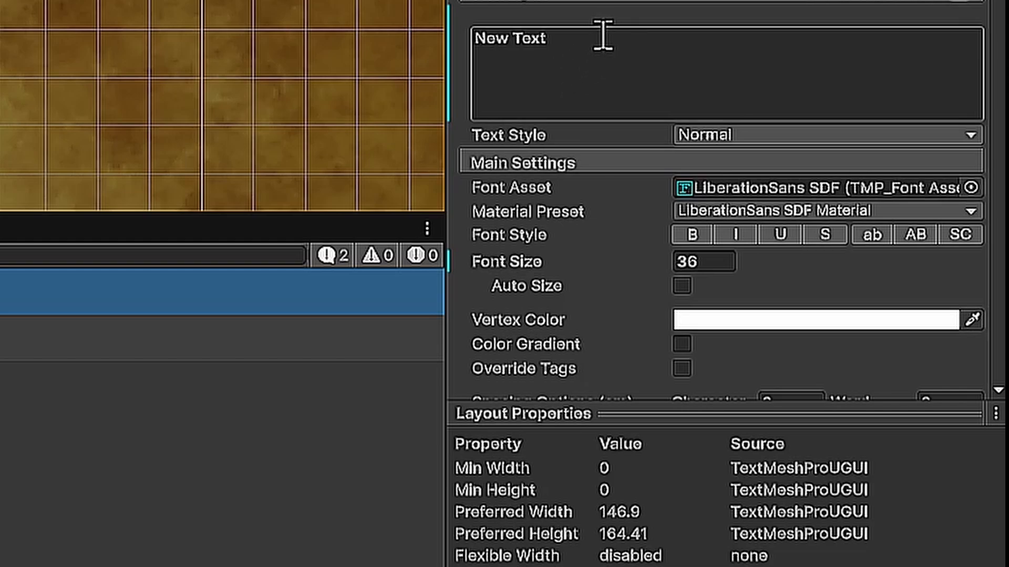
{"action": "left_click_drag", "start_coordinate": [602, 36], "coordinate": [469, 35]}
{"action": "type", "text": "10"}
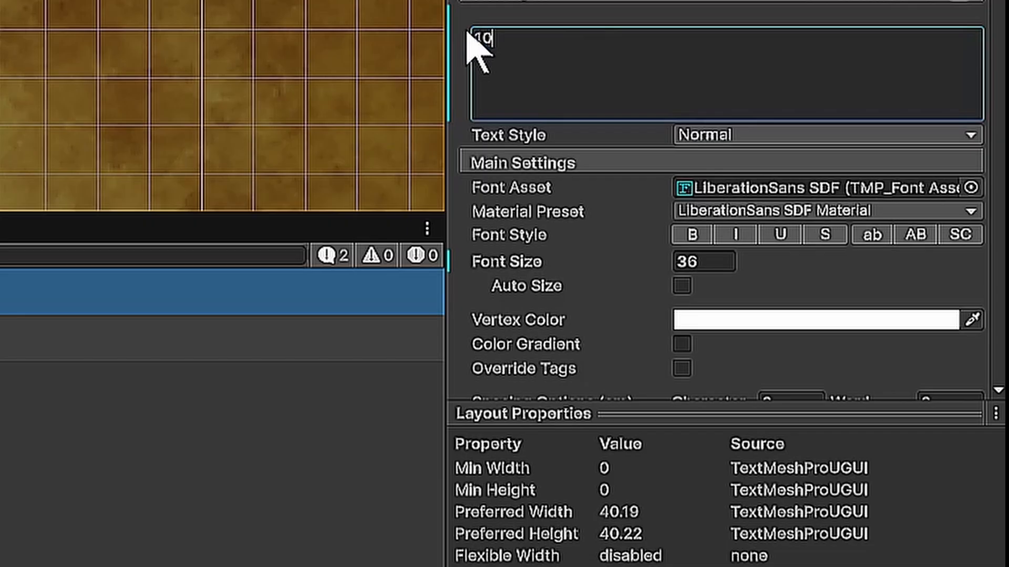
{"action": "left_click", "coordinate": [700, 265]}
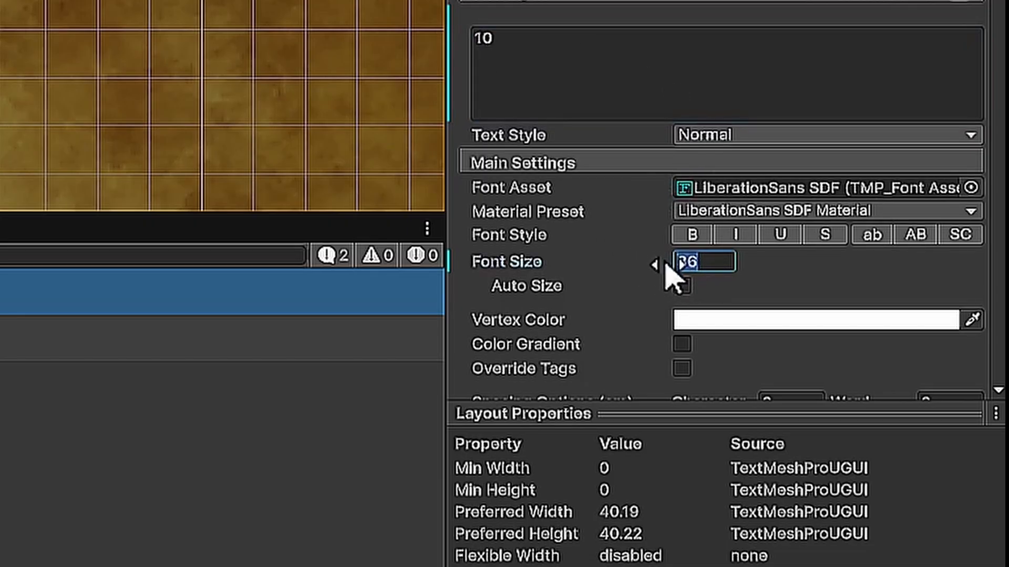
{"action": "type", "text": "10"}
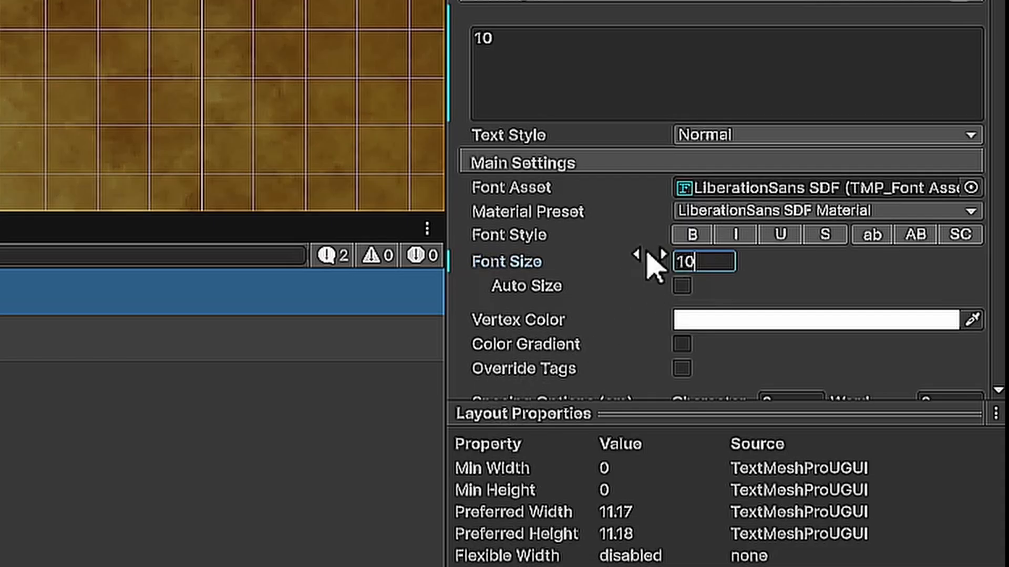
- Align the quantity text to the right and vertical middle, and deactivate the qty_text object
{"action": "scroll", "coordinate": [647, 253], "scroll_direction": "down", "scroll_amount": 2}
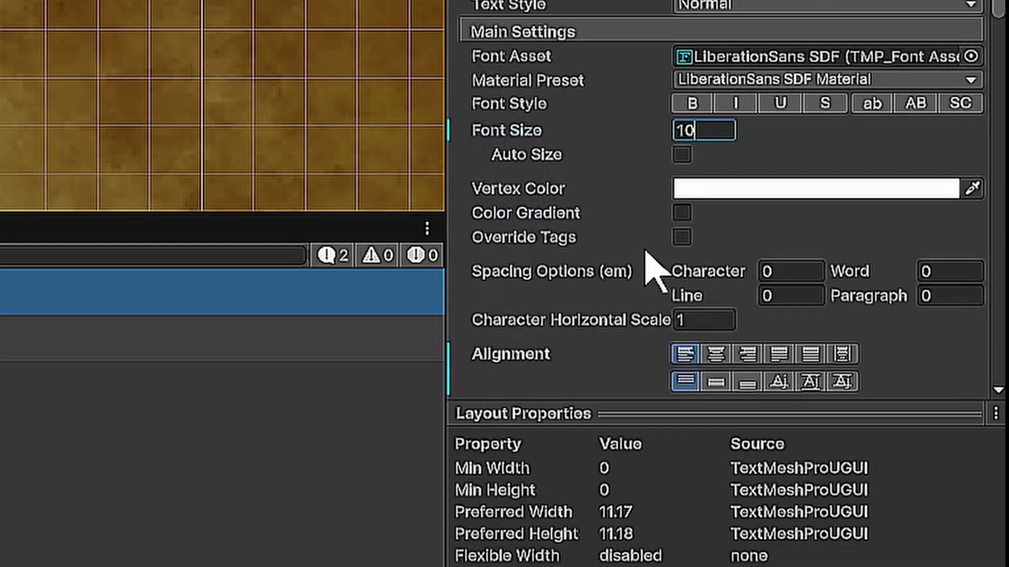
{"action": "scroll", "coordinate": [661, 266], "scroll_direction": "down", "scroll_amount": 1}
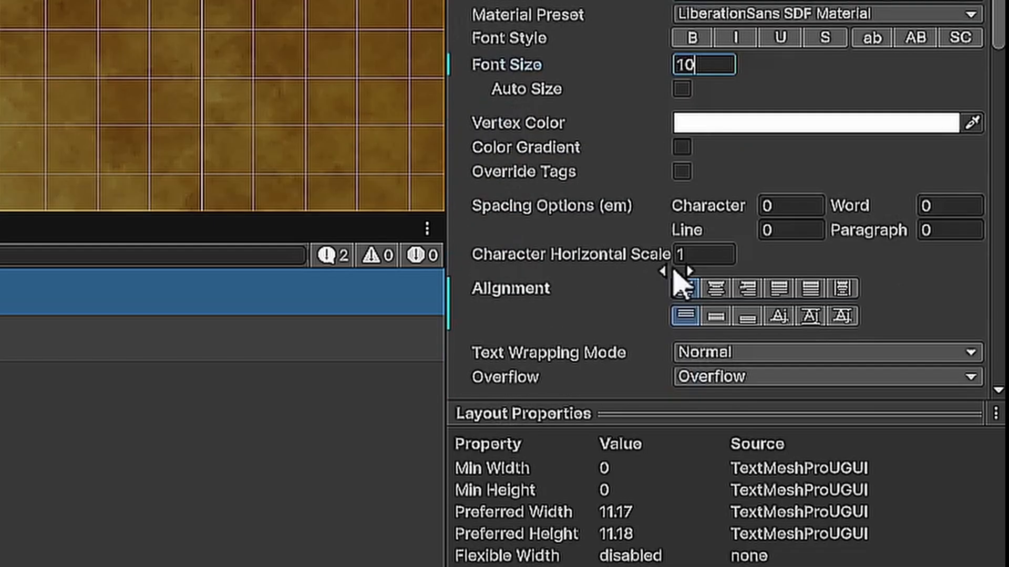
{"action": "left_click", "coordinate": [750, 285]}
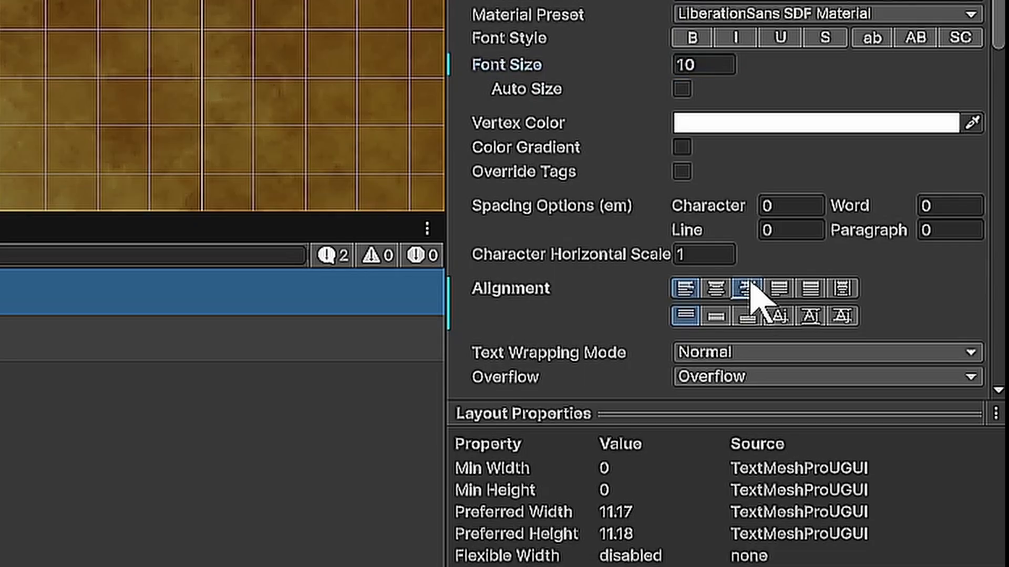
{"action": "left_click", "coordinate": [714, 316]}
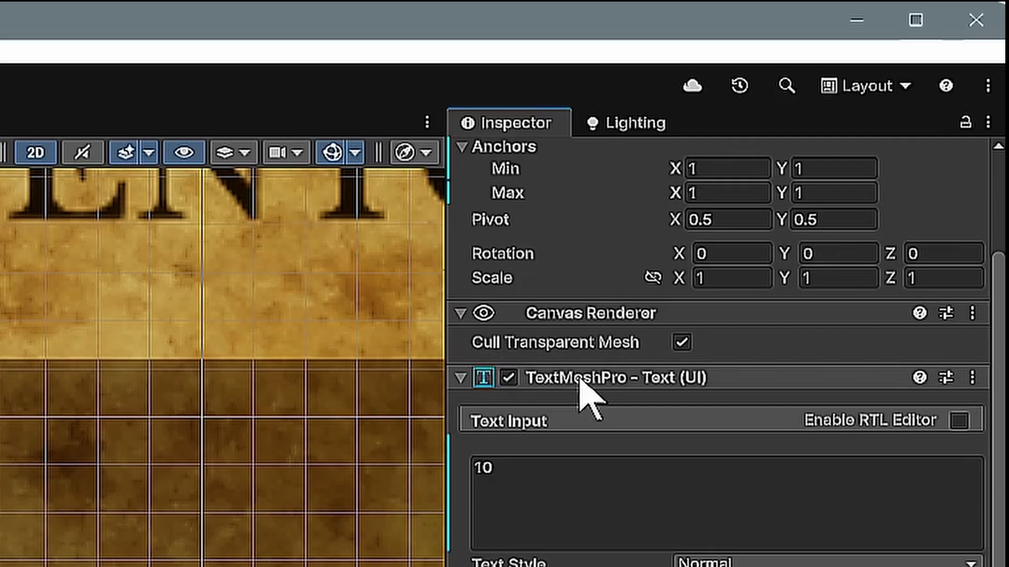
{"action": "scroll", "coordinate": [590, 397], "scroll_direction": "up", "scroll_amount": 3}
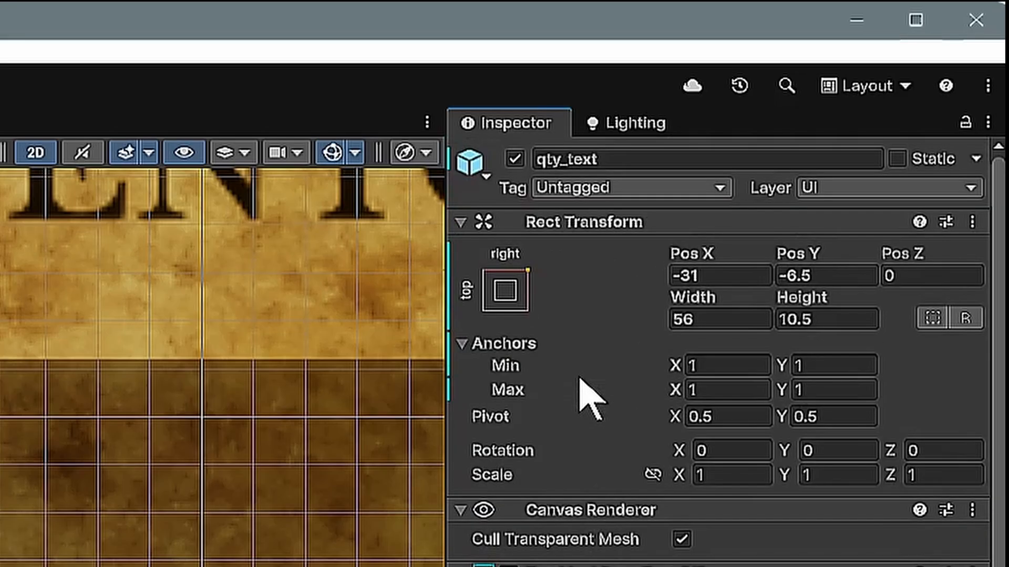
{"action": "left_click", "coordinate": [515, 159]}
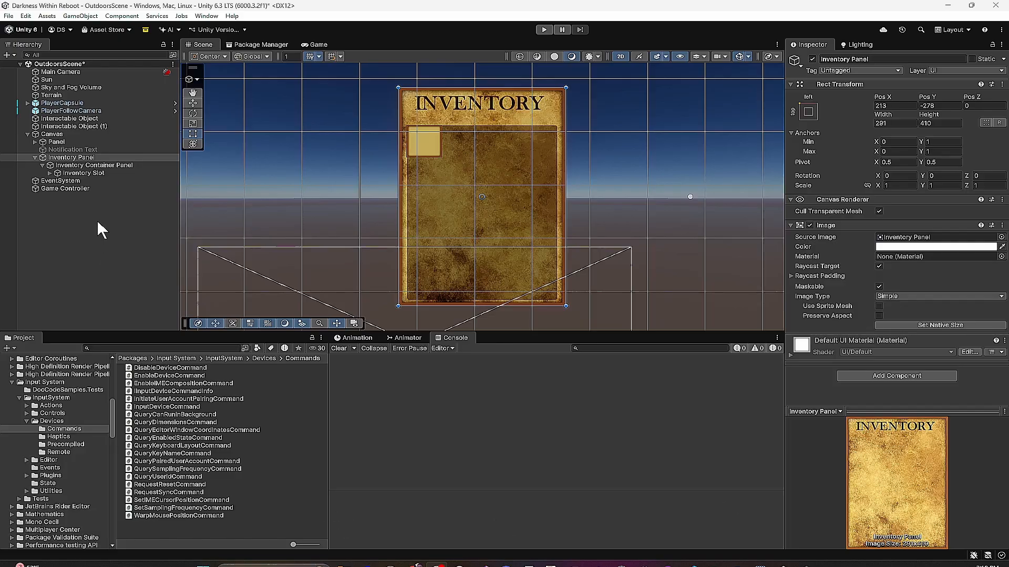
- Create a new Inventory_Slot script on the Inventory Slot object, saving it as Inventory_Slot.cs in Assets/Scripts
{"action": "left_click", "coordinate": [84, 173]}
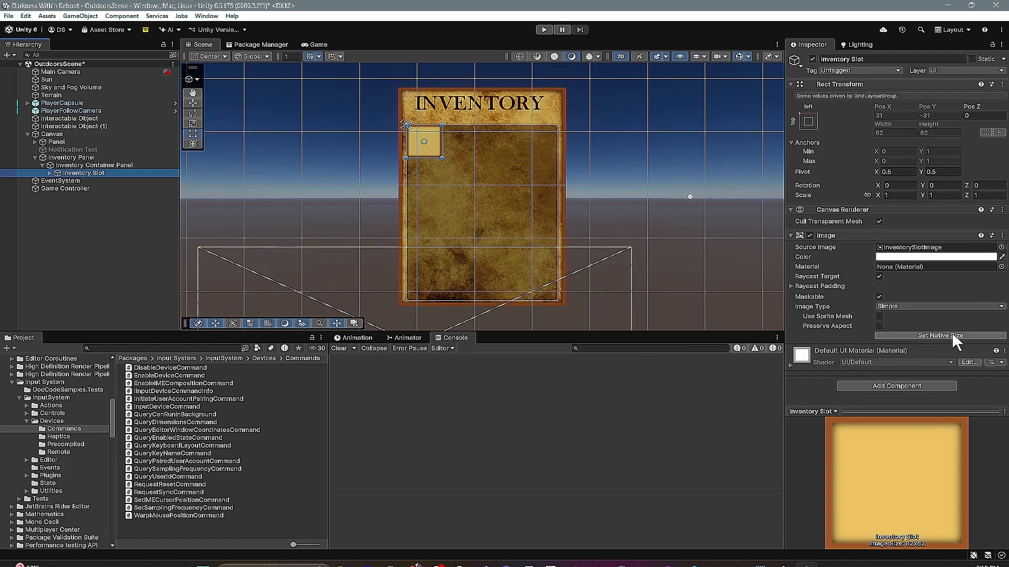
{"action": "left_click", "coordinate": [894, 383]}
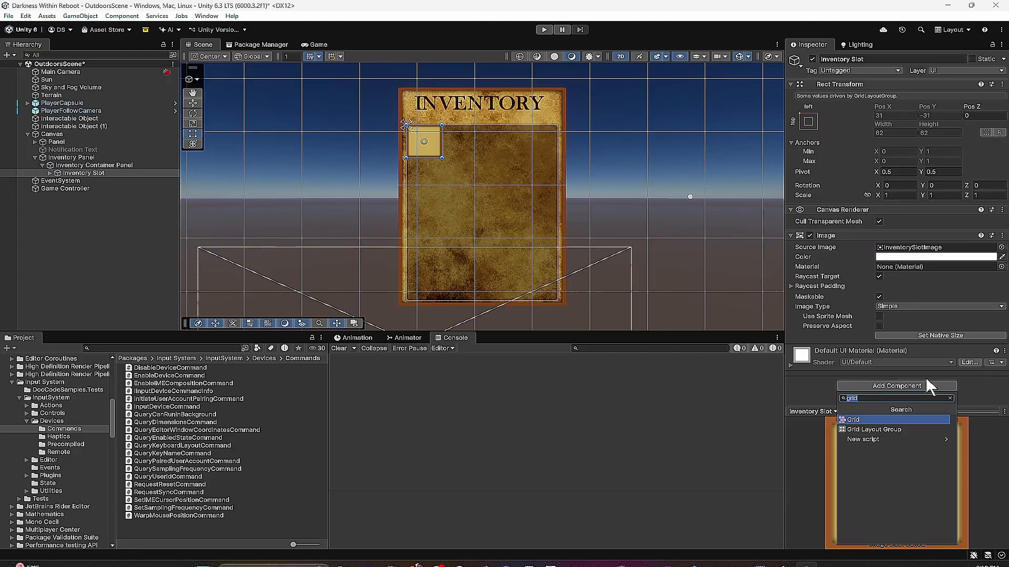
{"action": "type", "text": "Inven"}
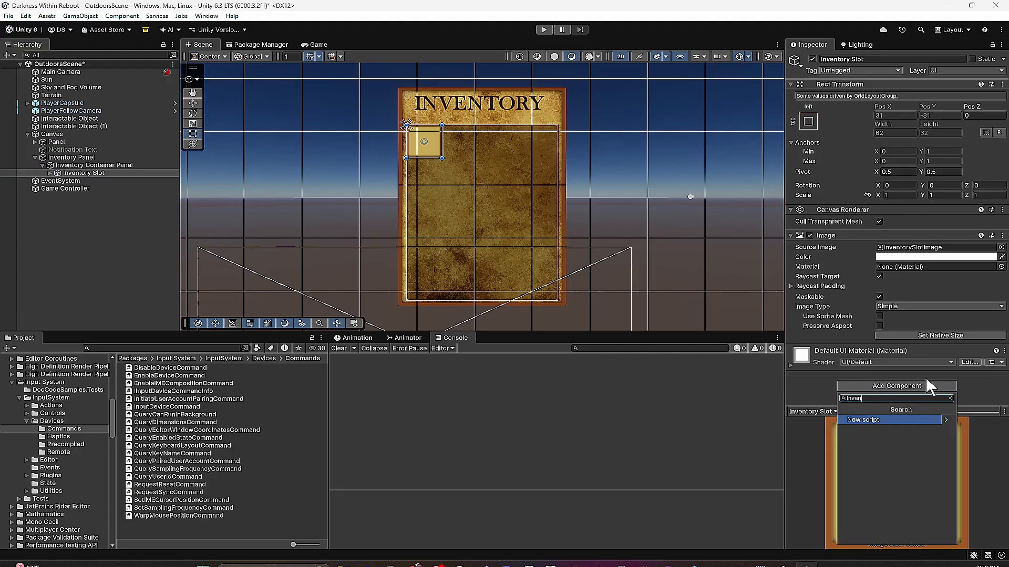
{"action": "type", "text": "tory_Slot"}
{"action": "key", "text": "Return"}
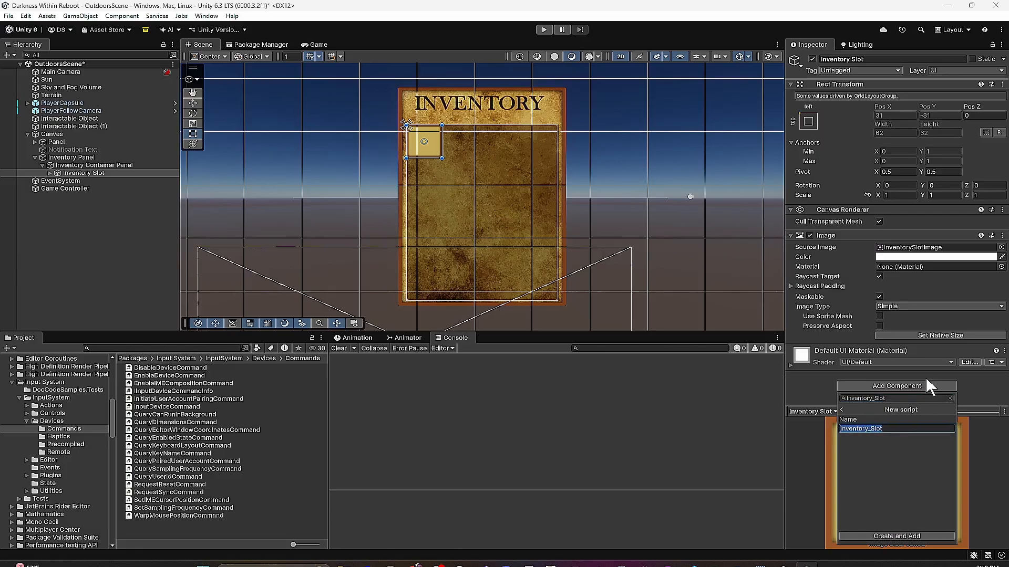
{"action": "key", "text": "Return"}
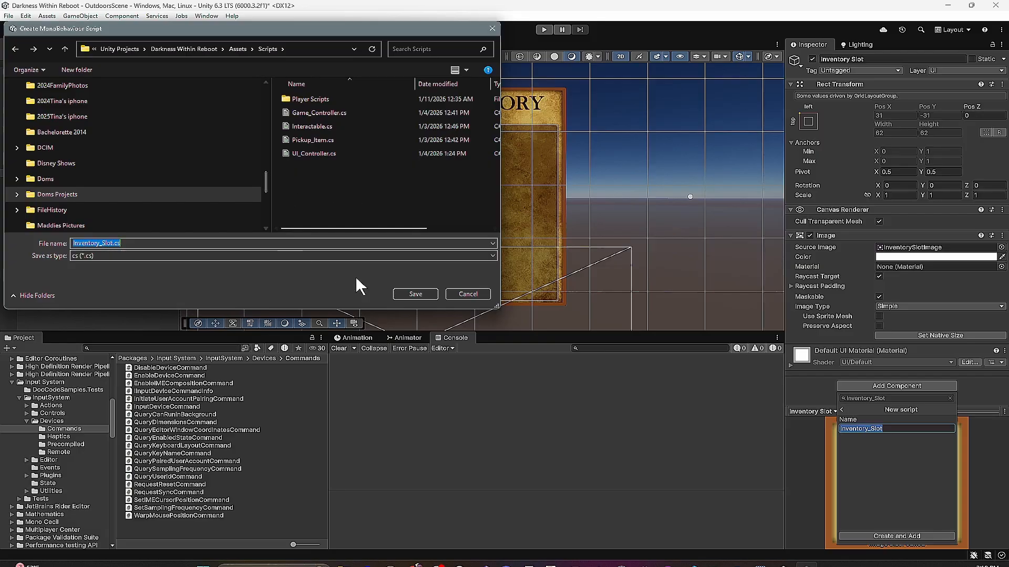
{"action": "left_click", "coordinate": [407, 293]}
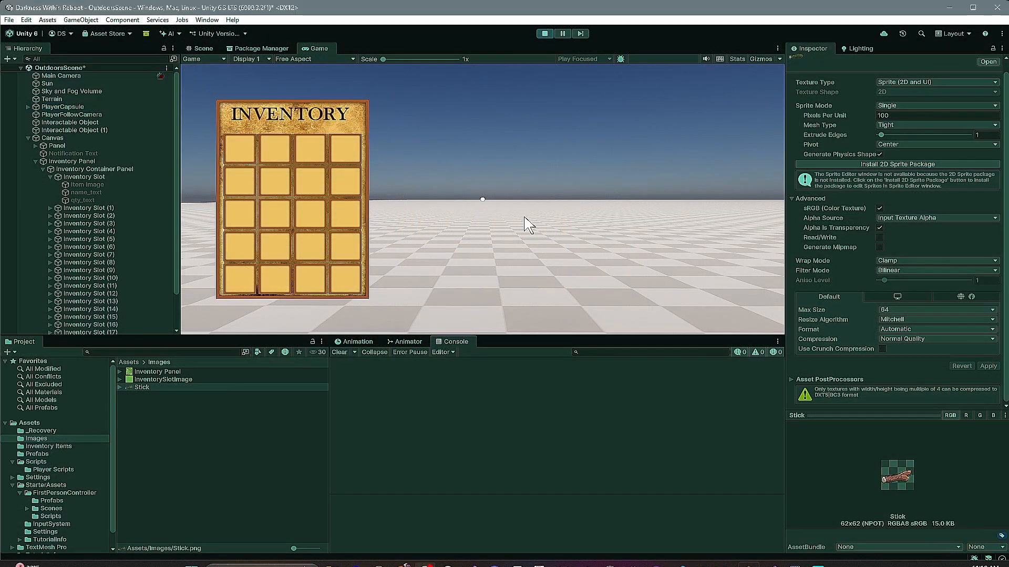
- Test the inventory in the running game by picking up the second pickup item and approaching the remaining interactable object
{"action": "left_click", "coordinate": [524, 217]}
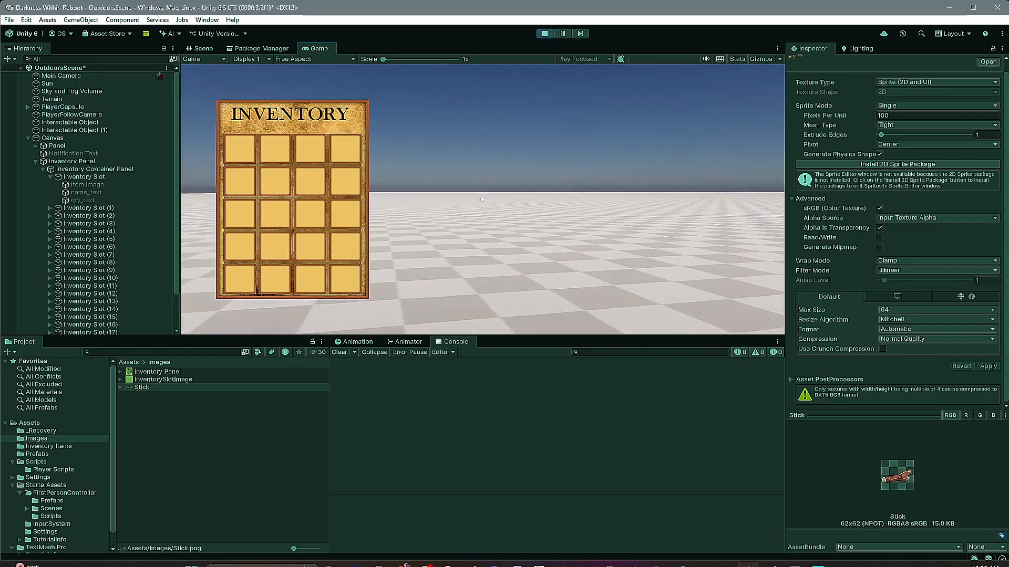
{"action": "key", "text": "w"}
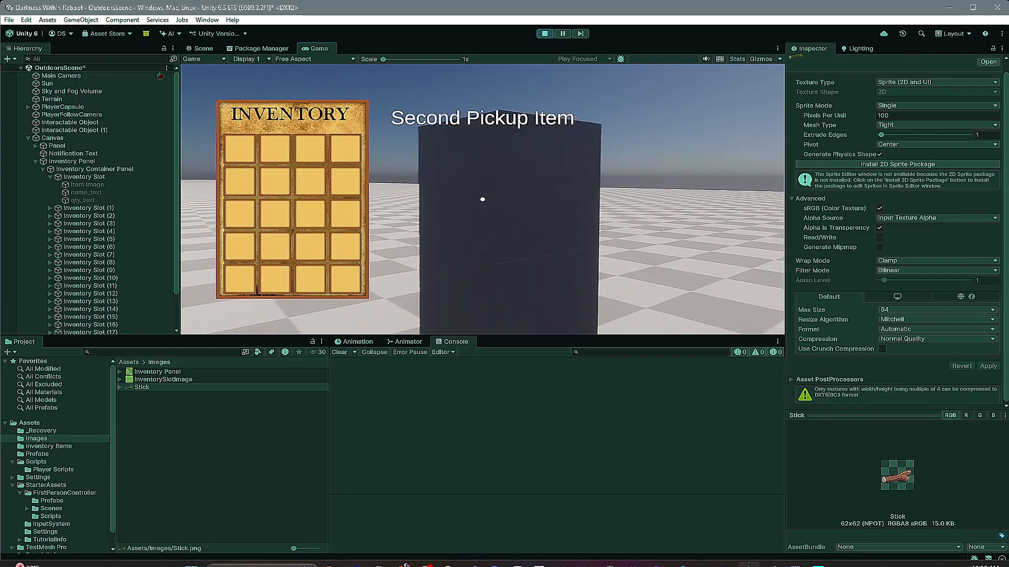
{"action": "key", "text": "e"}
{"action": "key", "text": "w"}
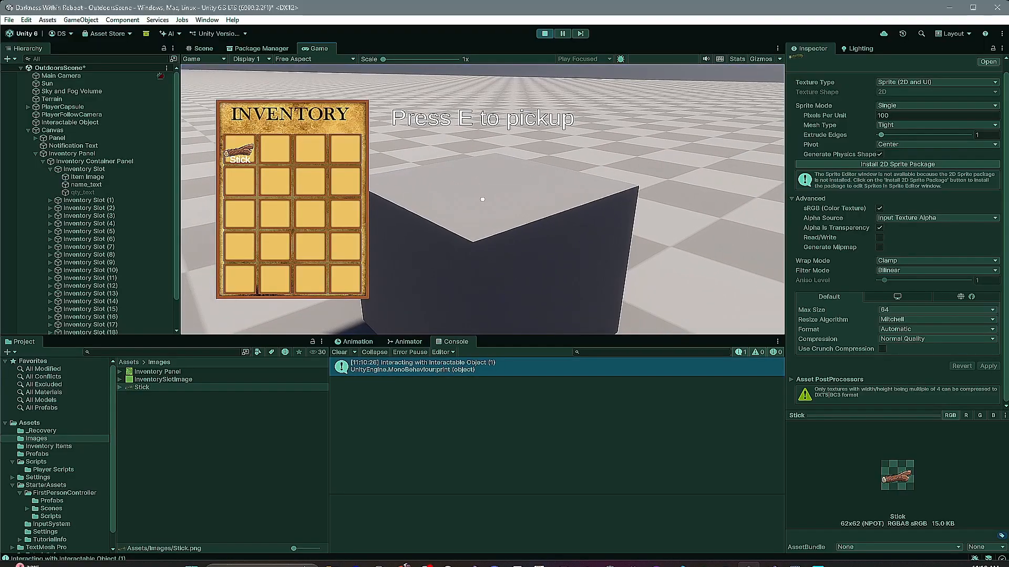
{"action": "key", "text": "s"}
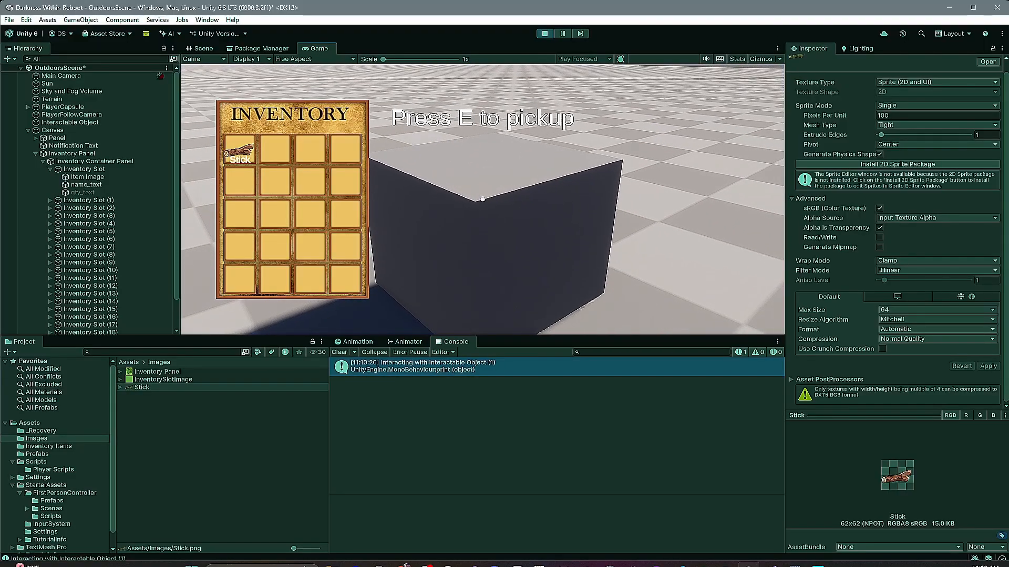